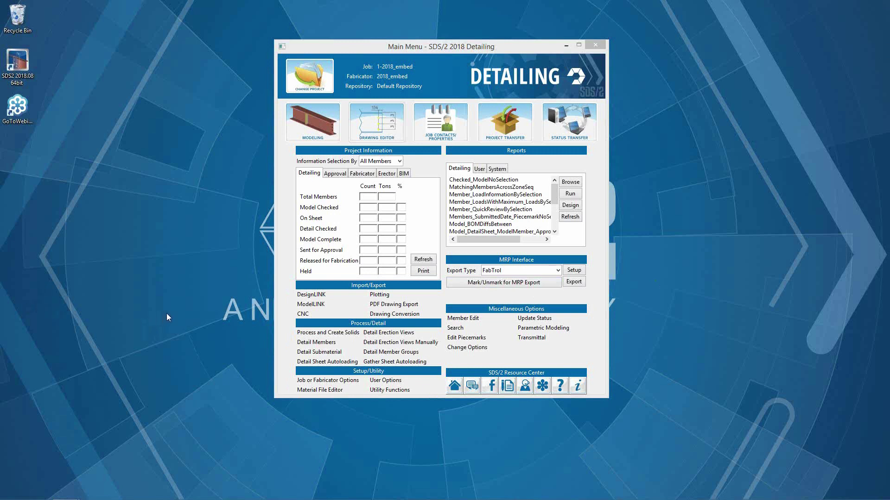
Step: Open the embed schedule from the concrete job setup options and select the em1 entry
click(348, 382)
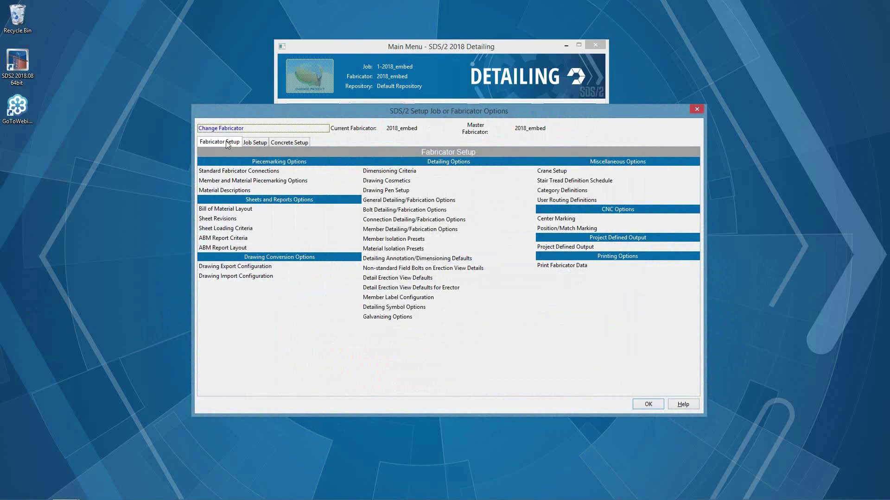
click(295, 144)
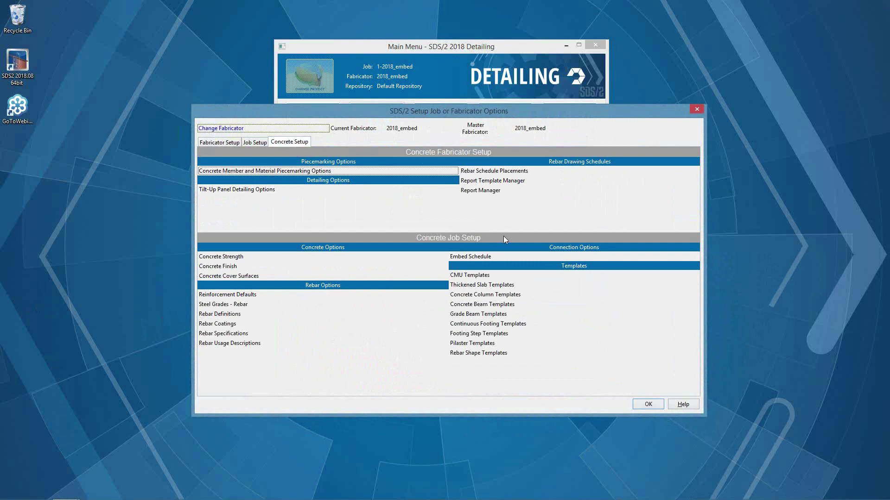
click(481, 257)
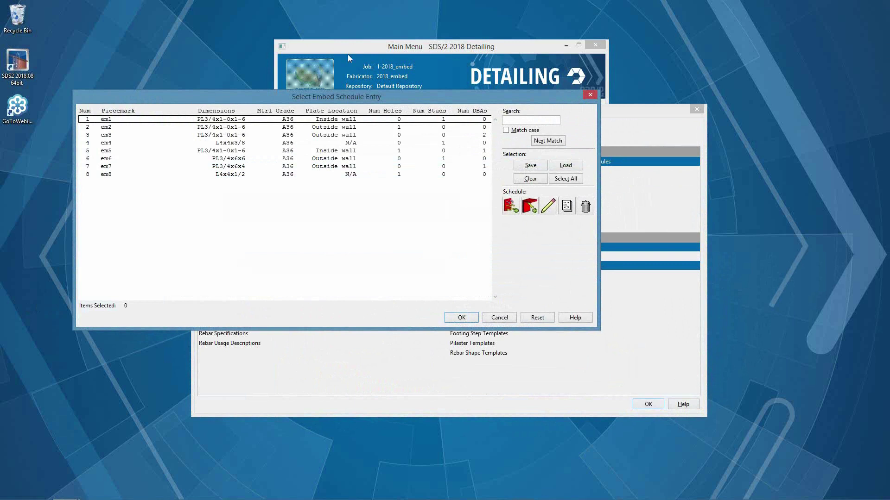
drag(323, 96, 397, 102)
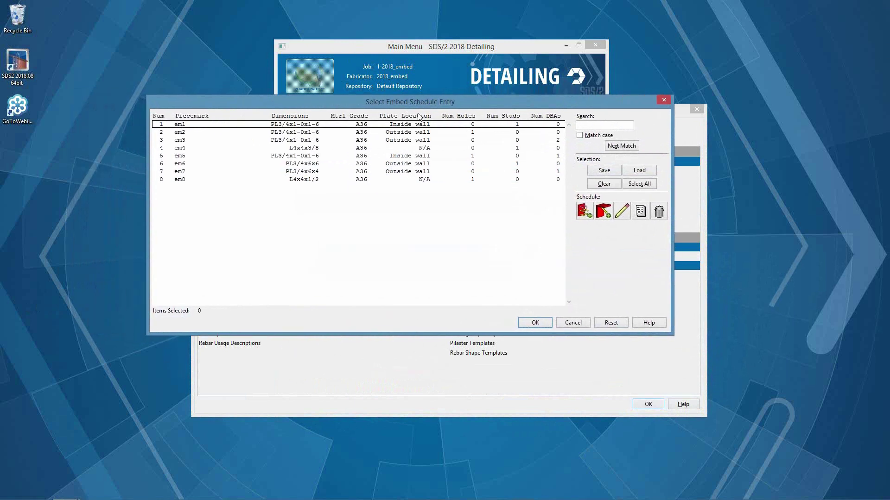
click(199, 128)
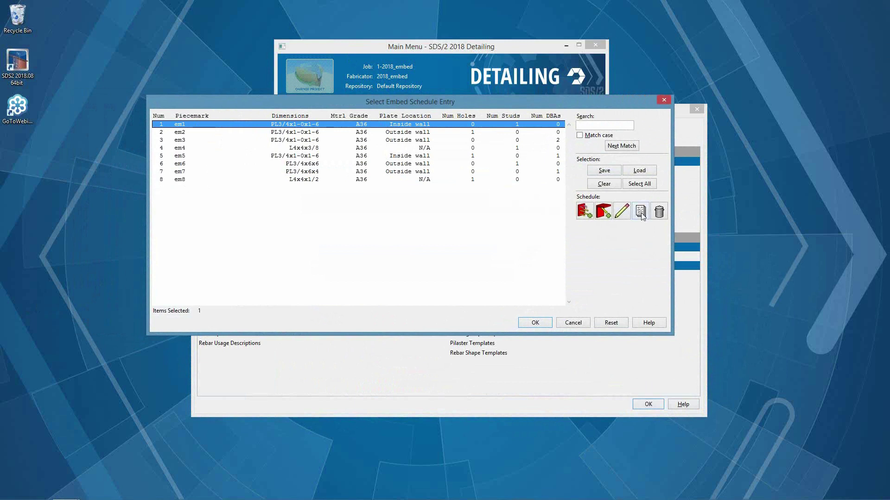
Step: Examine the general settings of embed plate em1, and close the embed schedule and the setup options
double_click(402, 125)
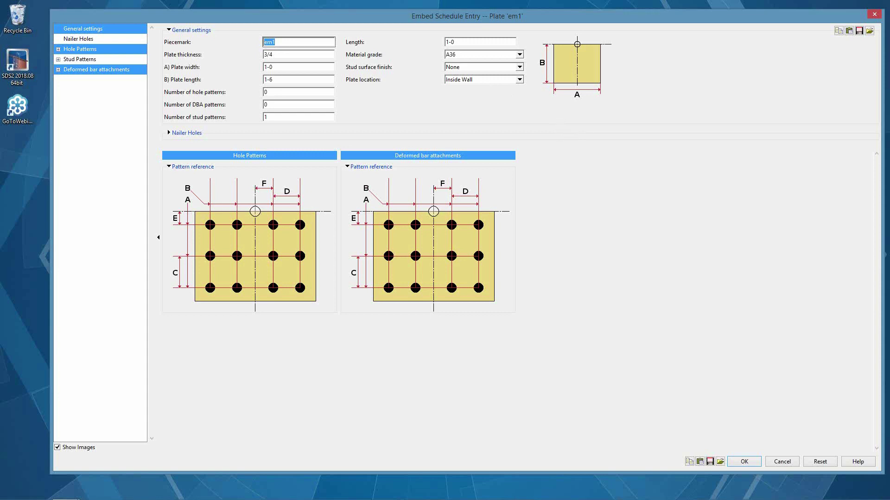
click(745, 462)
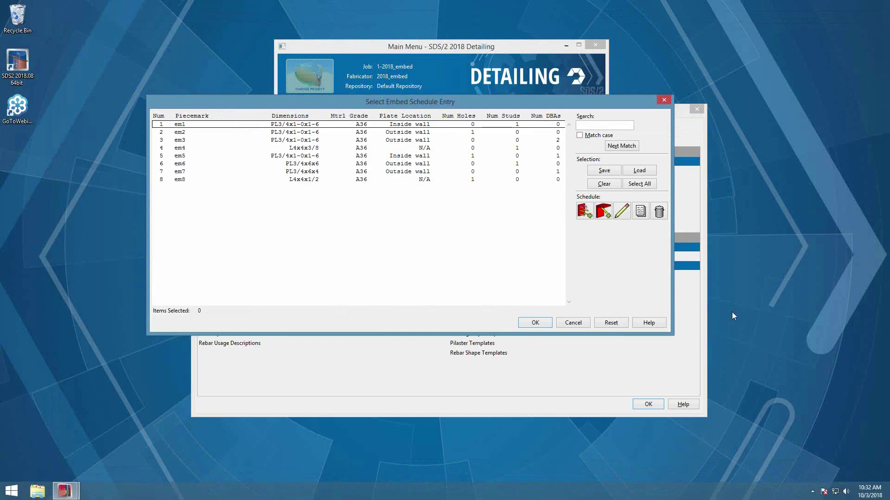
click(582, 323)
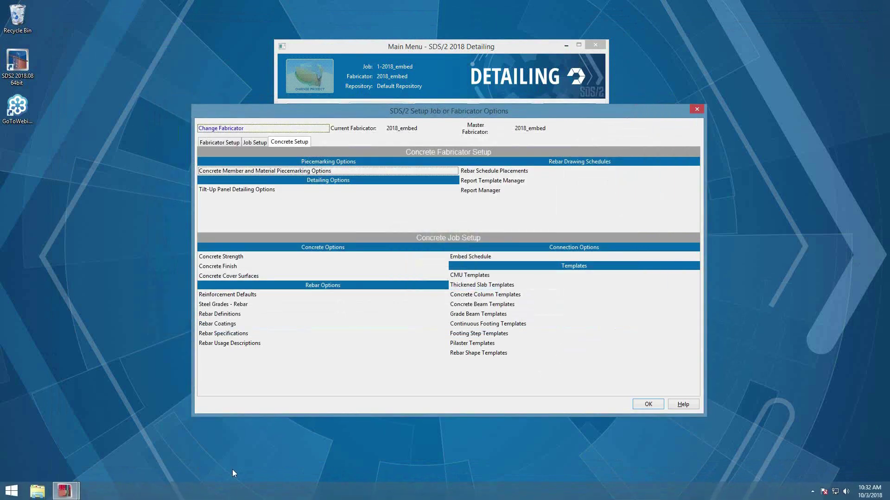
click(648, 404)
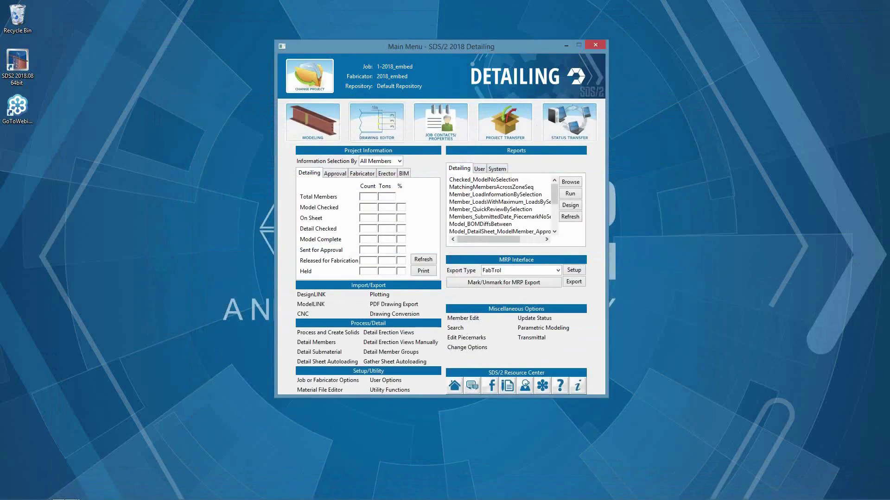
Step: Switch to the Modeling window and examine the W18x35 beam's end connection to the embed plate in the concrete wall
mouse_move(64, 494)
click(144, 407)
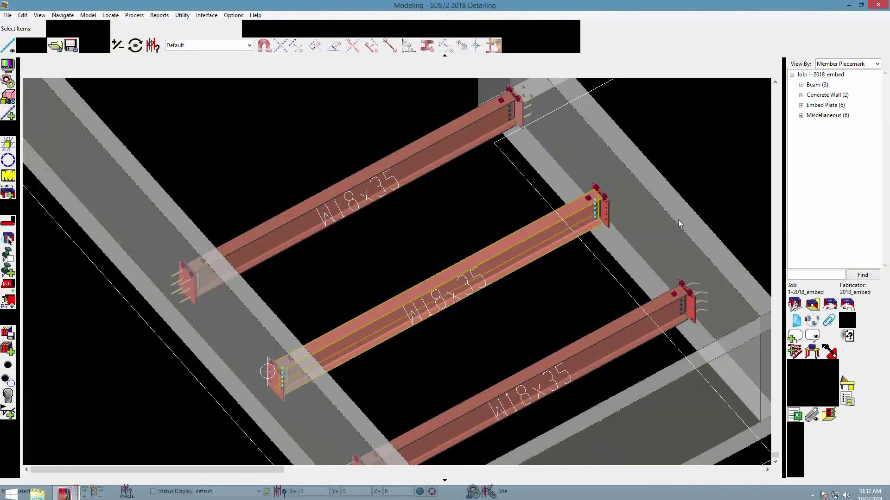
scroll(597, 211, up, 5)
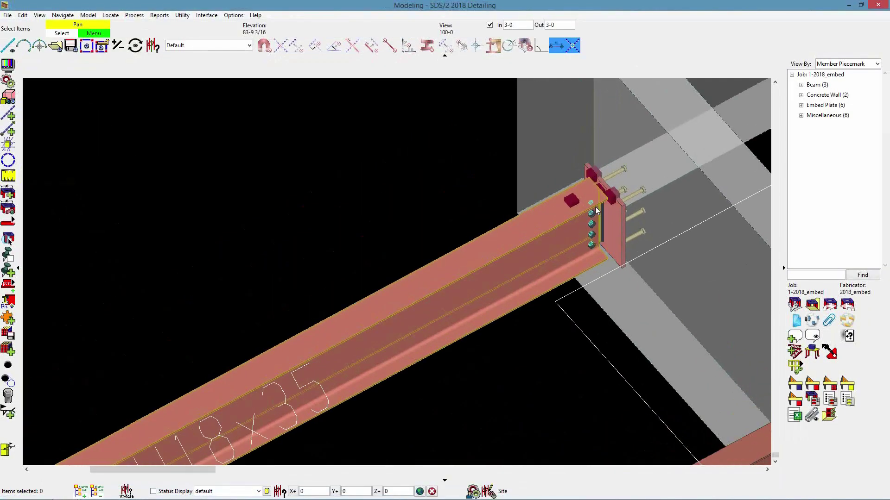
scroll(616, 209, up, 5)
middle_drag(643, 203, 570, 199)
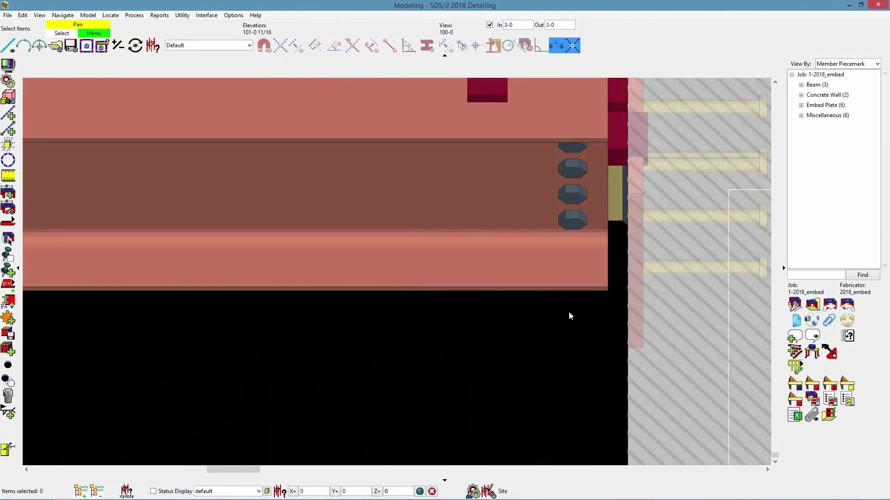
middle_drag(568, 232, 513, 297)
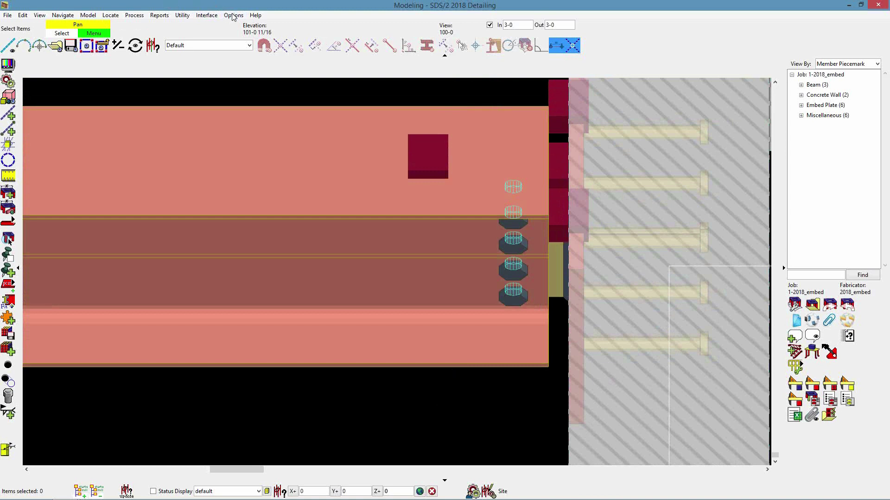
Step: In the concrete job setup's embed schedule, set the plate location of em1 to Outside wall and accept the schedule changes
click(233, 15)
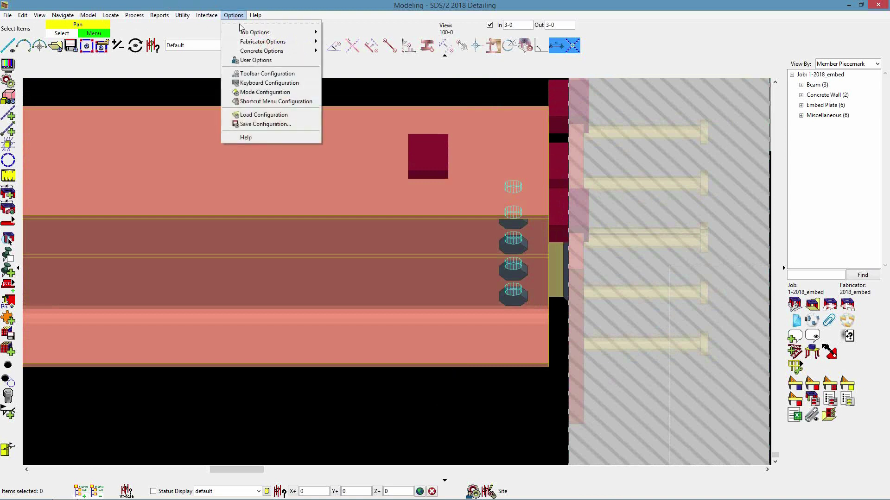
mouse_move(277, 51)
mouse_move(360, 59)
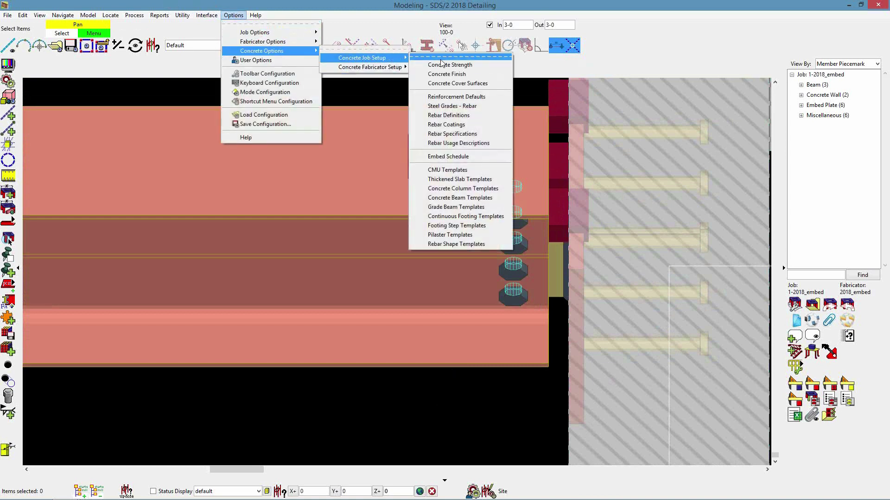
click(396, 60)
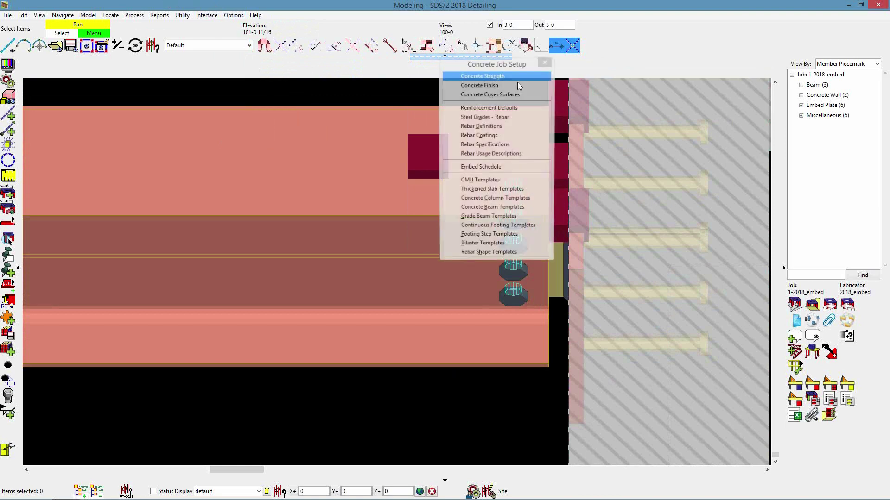
click(497, 168)
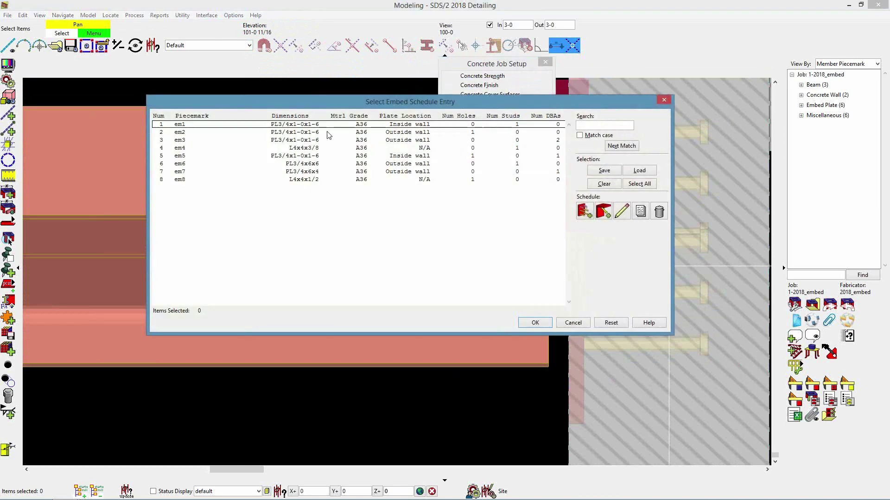
double_click(196, 126)
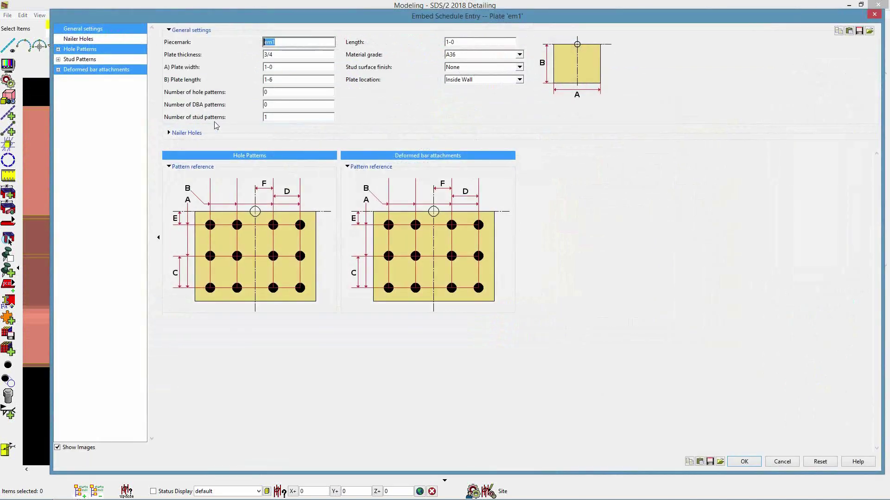
click(465, 80)
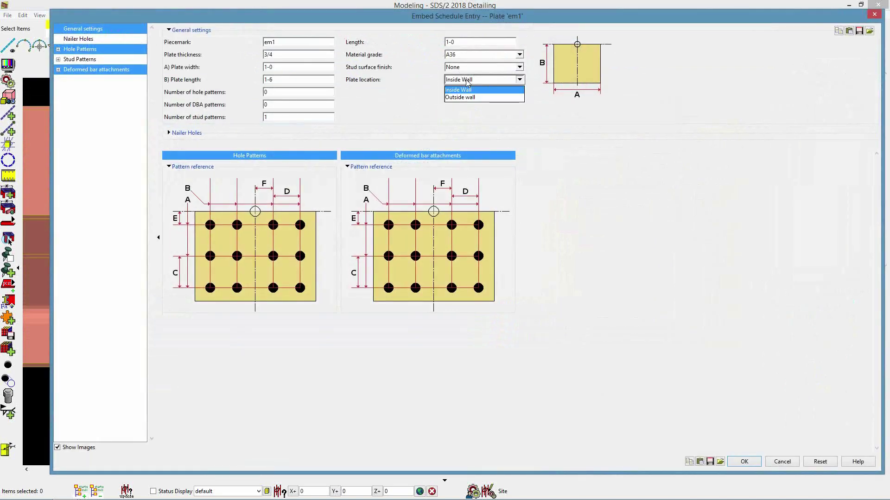
click(464, 97)
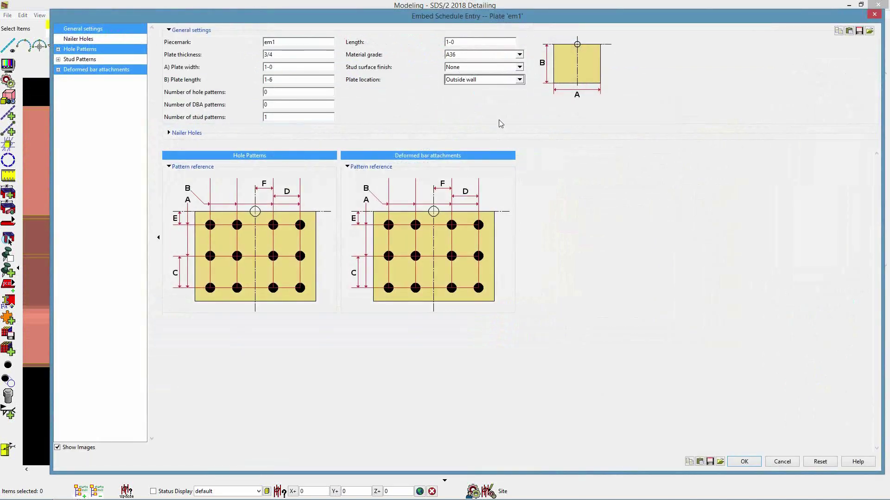
click(744, 463)
click(535, 324)
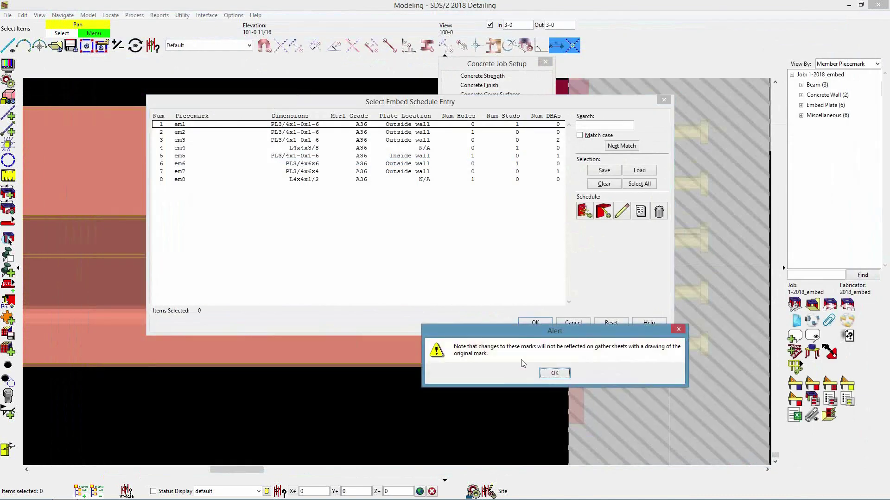
click(557, 371)
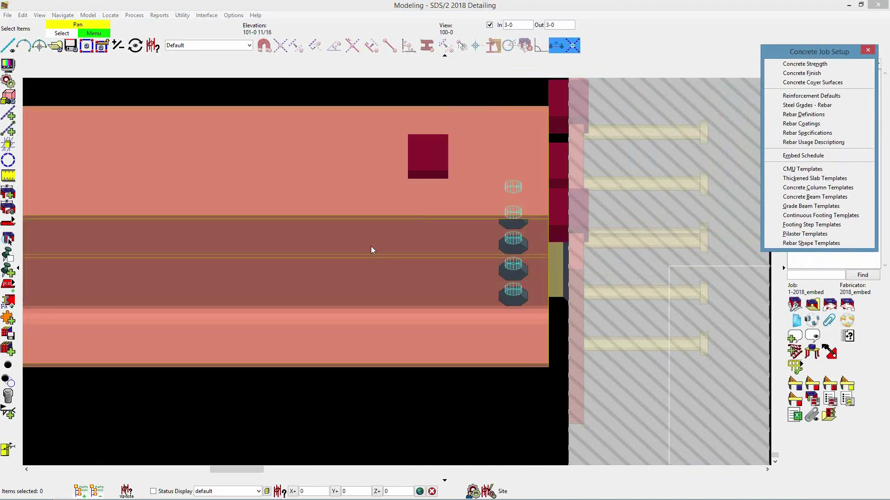
Step: Regenerate the W18x35 beam to apply the new embed plate location, clear the selection, and inspect its wall connection
click(353, 225)
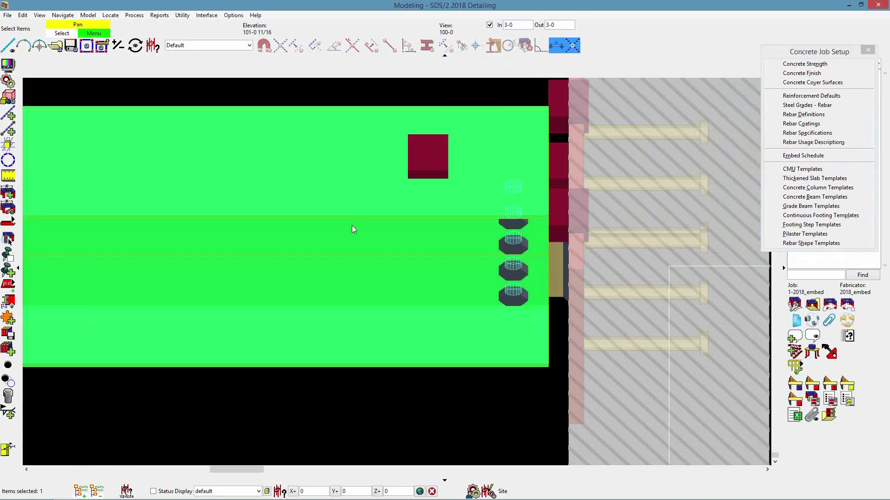
right_click(353, 225)
click(410, 469)
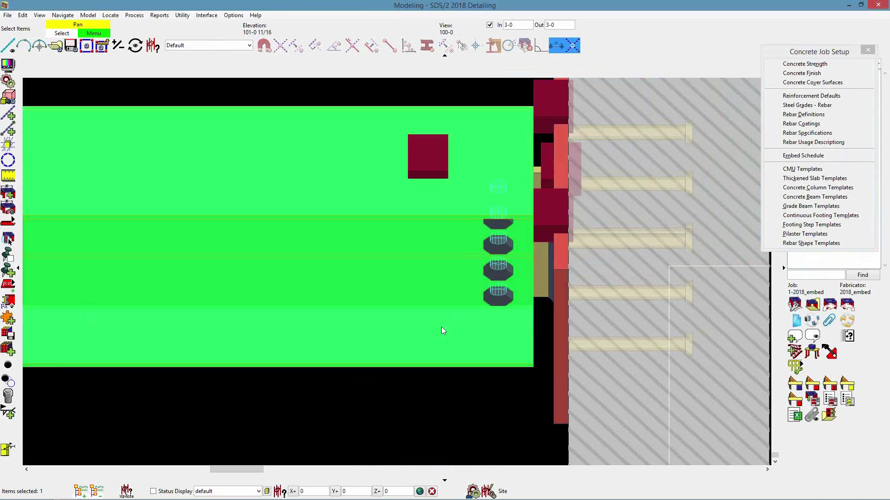
click(449, 409)
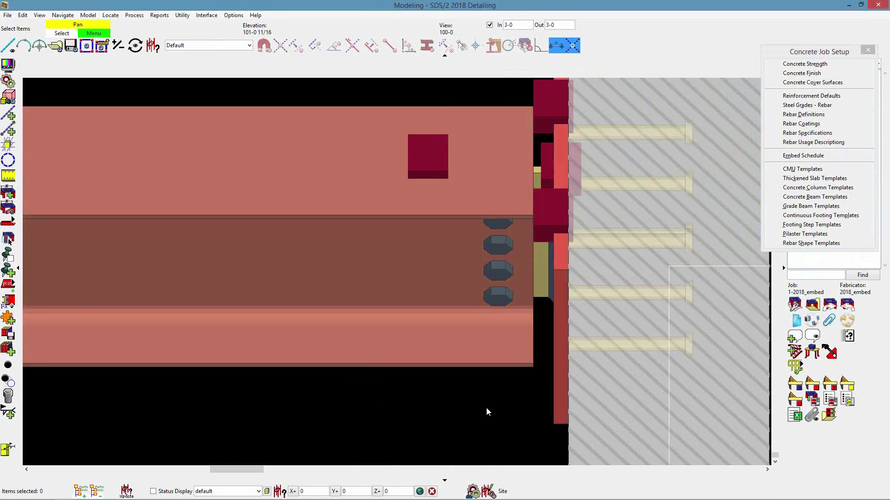
scroll(565, 361, up, 3)
scroll(565, 357, down, 3)
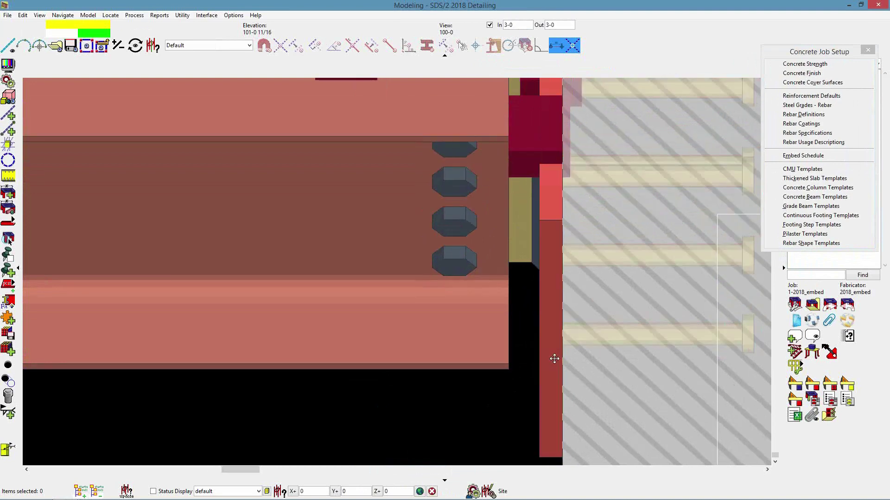
scroll(569, 348, down, 2)
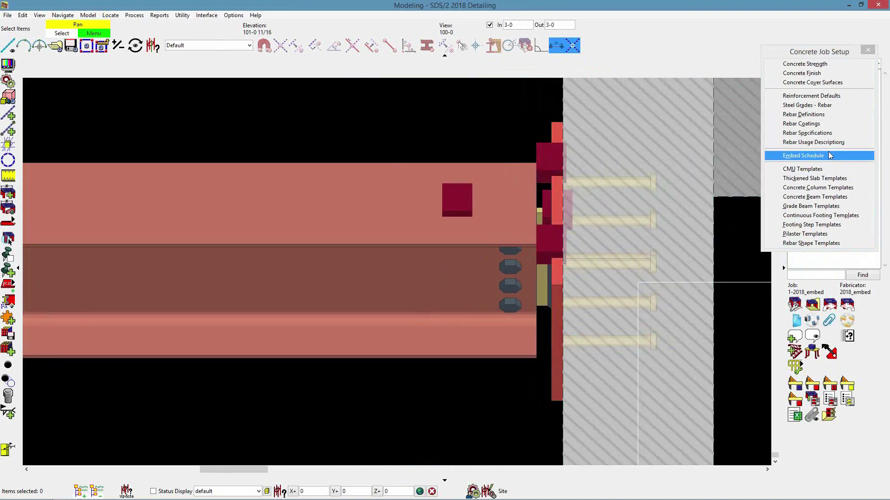
Step: Reopen the em1 schedule entry and show its stud patterns while hiding the hole patterns and deformed bar attachments
click(802, 156)
double_click(424, 124)
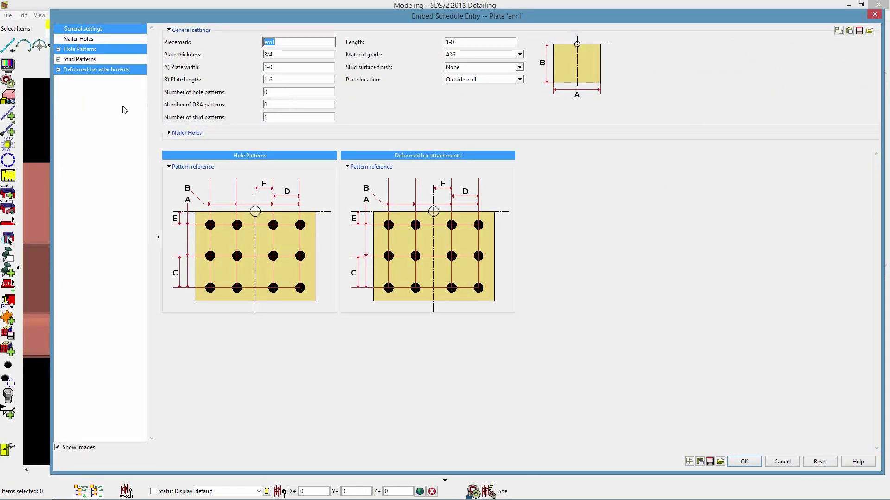
ctrl+click(88, 59)
ctrl+click(93, 49)
ctrl+click(95, 70)
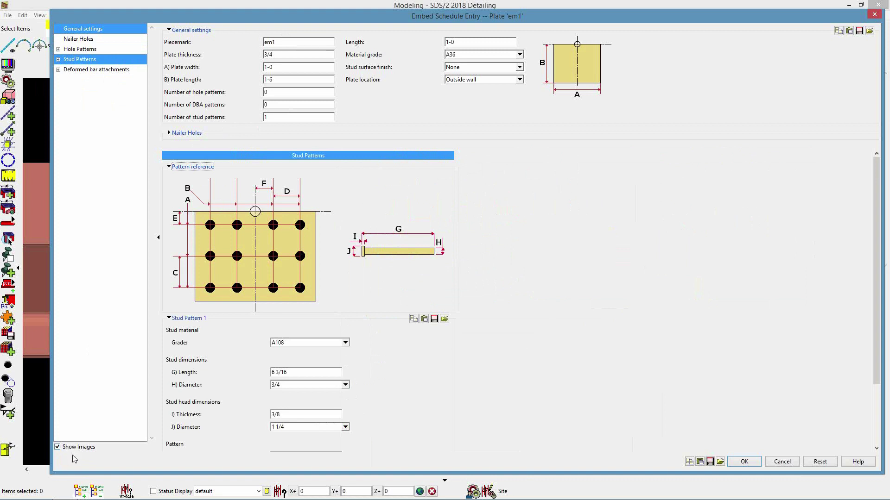
Step: Set the row spacing of Stud Pattern 1 on plate em1 to 6,4 and accept the embed schedule changes
scroll(366, 308, down, 3)
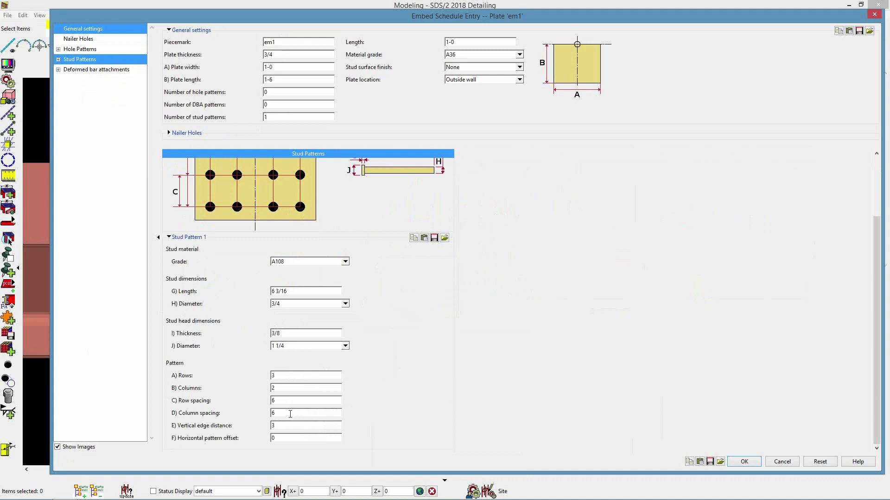
scroll(290, 413, up, 3)
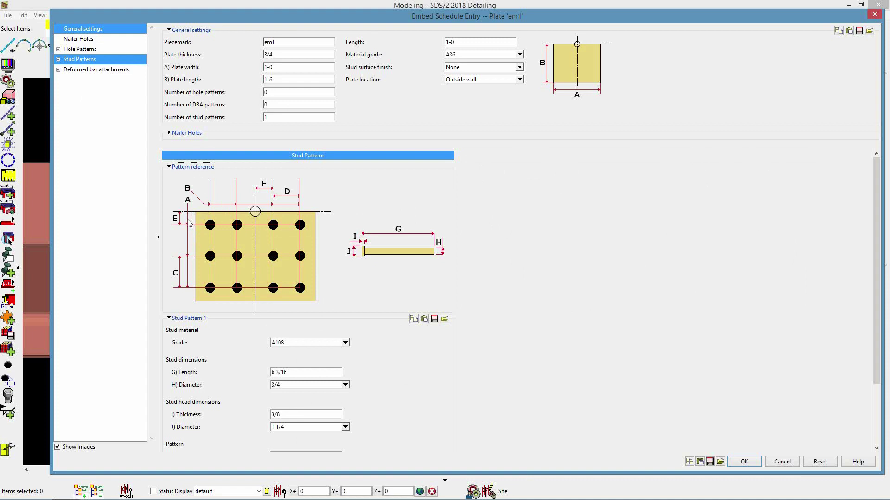
scroll(191, 241, down, 3)
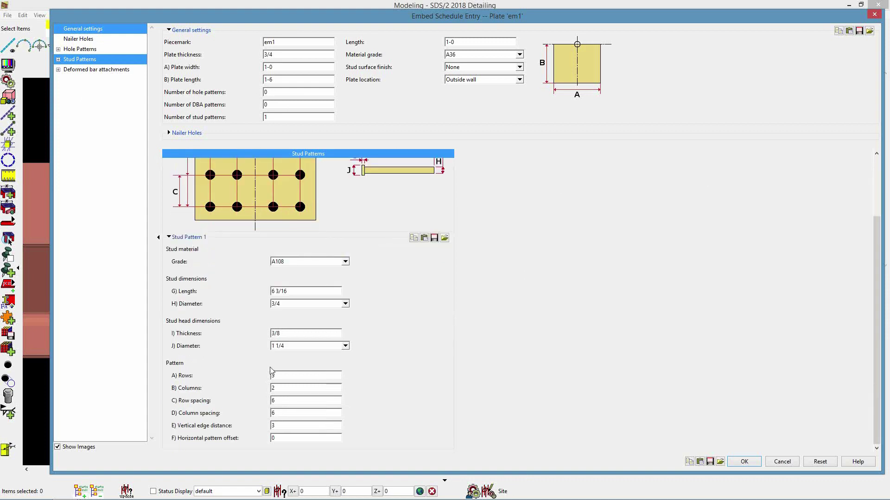
click(281, 402)
click(754, 461)
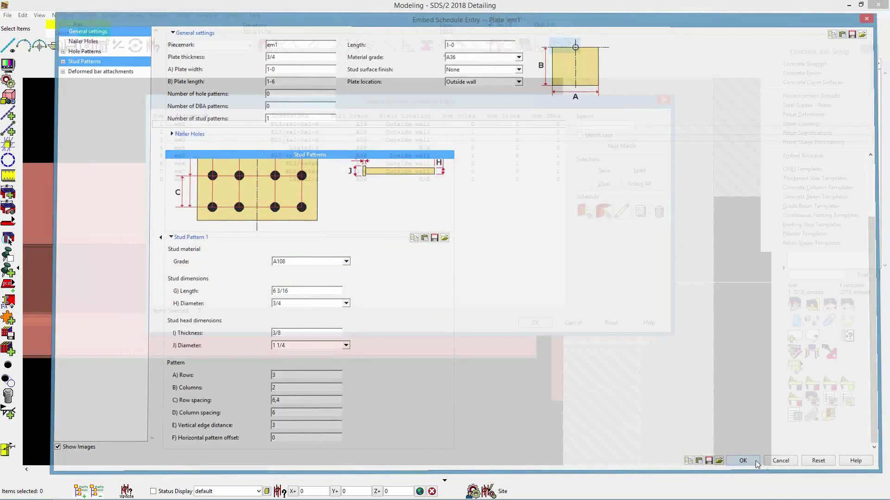
click(535, 323)
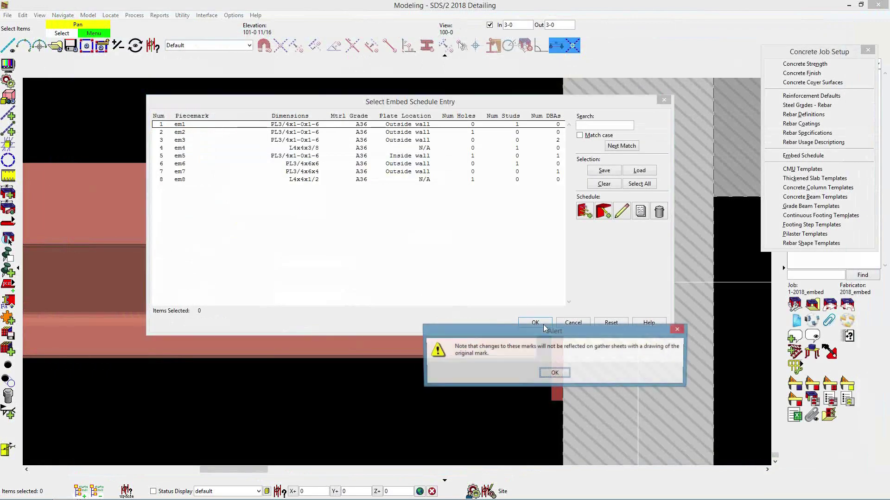
click(564, 378)
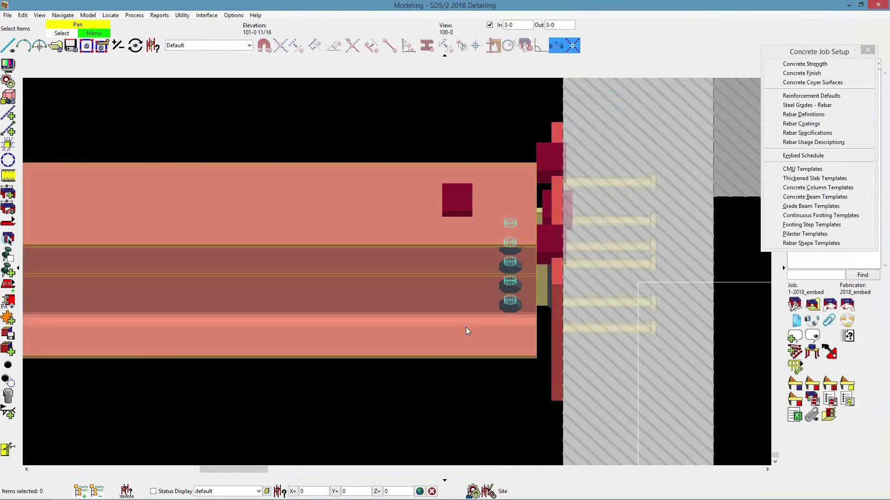
Step: Select the concrete wall at the beam's end and hide it to expose the embed plate and its studs
shift+middle_drag(488, 277, 400, 249)
click(425, 242)
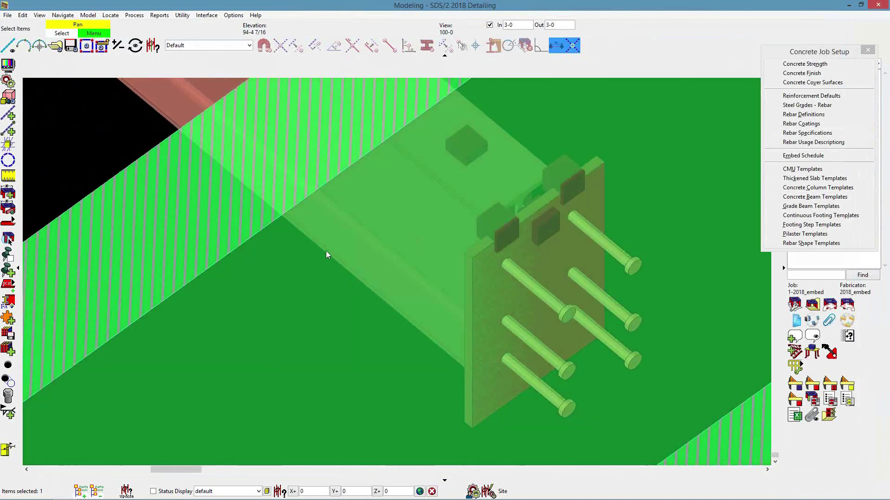
right_click(327, 252)
click(397, 347)
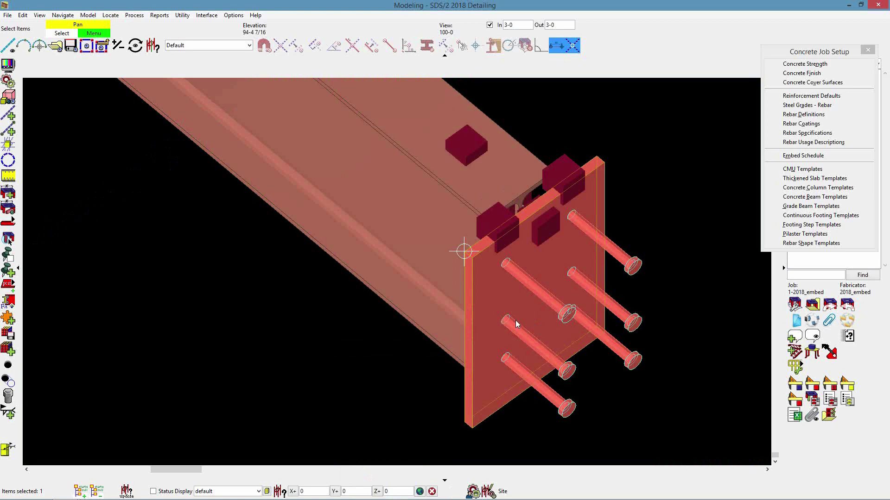
Step: View the embed plate's stud face straight on and at an angle to examine the stud row spacing
ctrl+middle_click(499, 285)
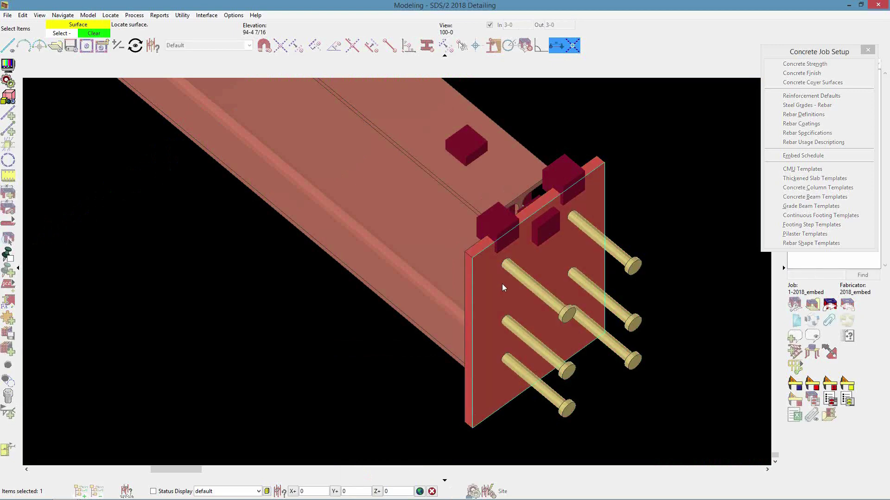
middle_drag(410, 249, 438, 222)
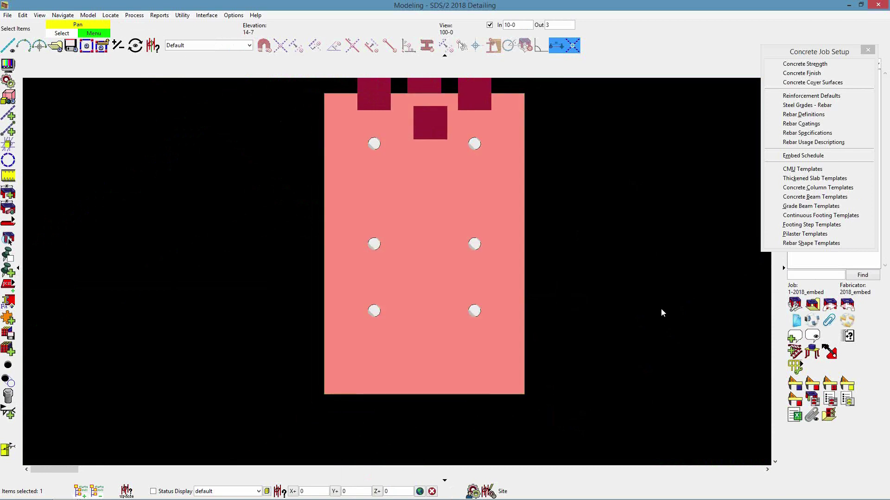
scroll(587, 304, down, 1)
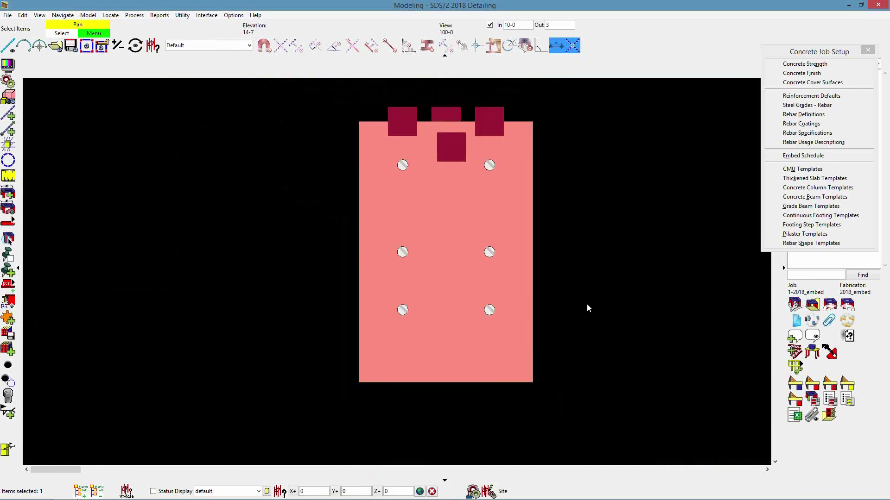
scroll(587, 304, down, 1)
shift+middle_drag(567, 321, 593, 331)
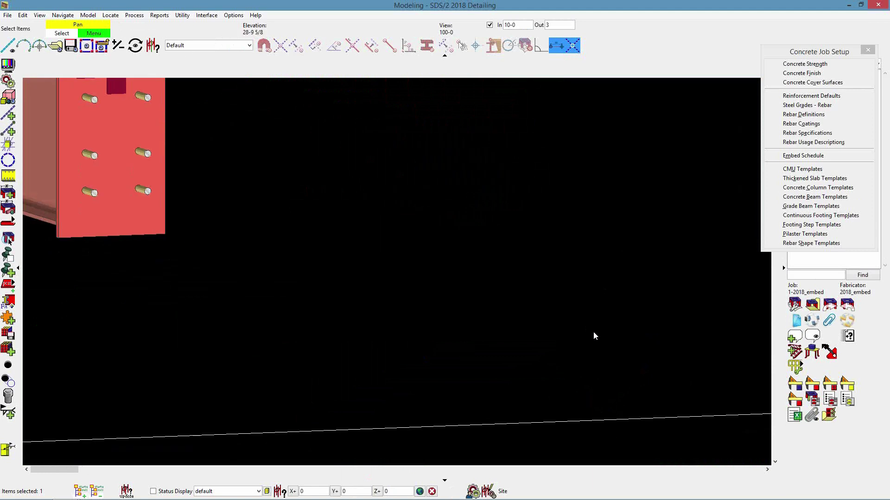
scroll(593, 332, down, 2)
middle_drag(463, 299, 667, 347)
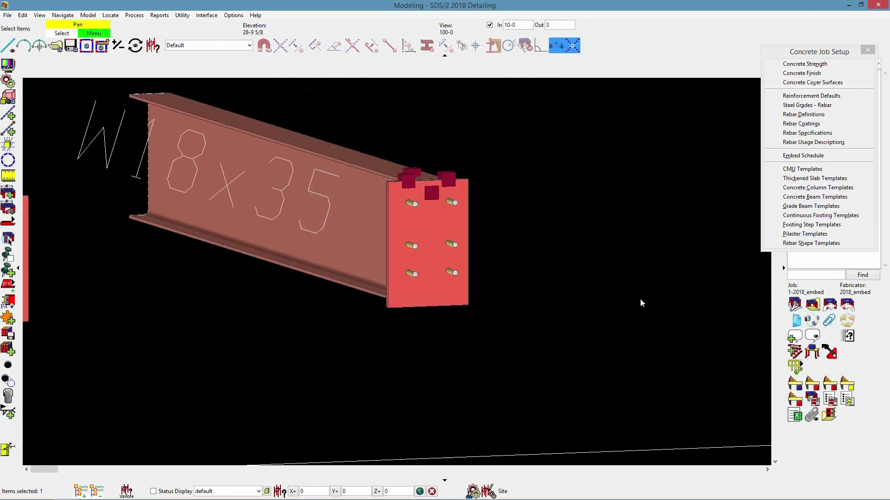
Step: Abort the program error and reopen the embed schedule through the main menu's concrete setup options
click(836, 157)
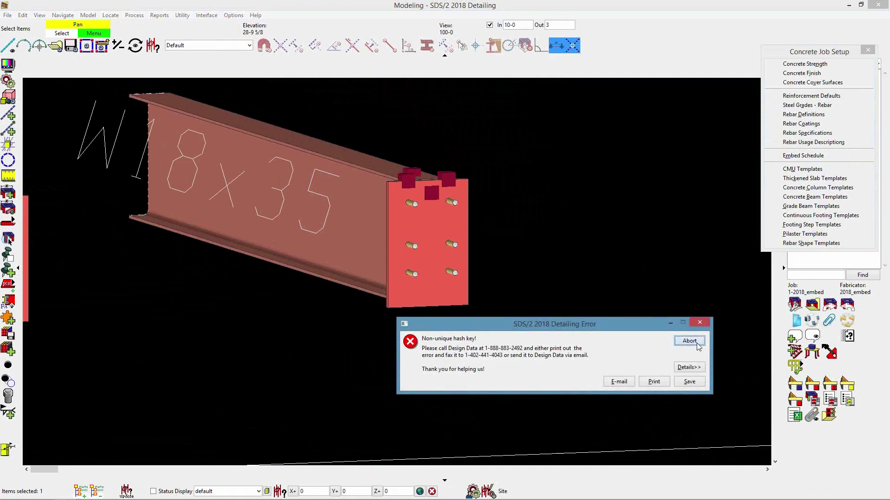
click(689, 341)
click(324, 380)
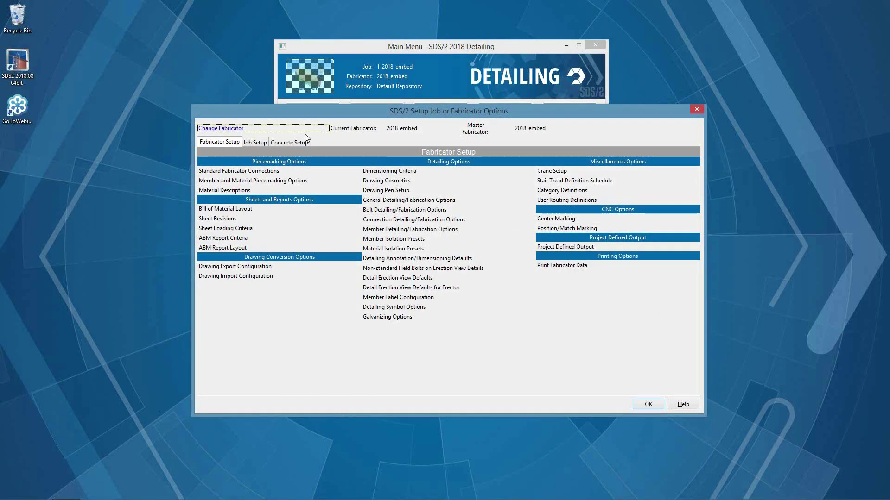
click(304, 142)
click(467, 257)
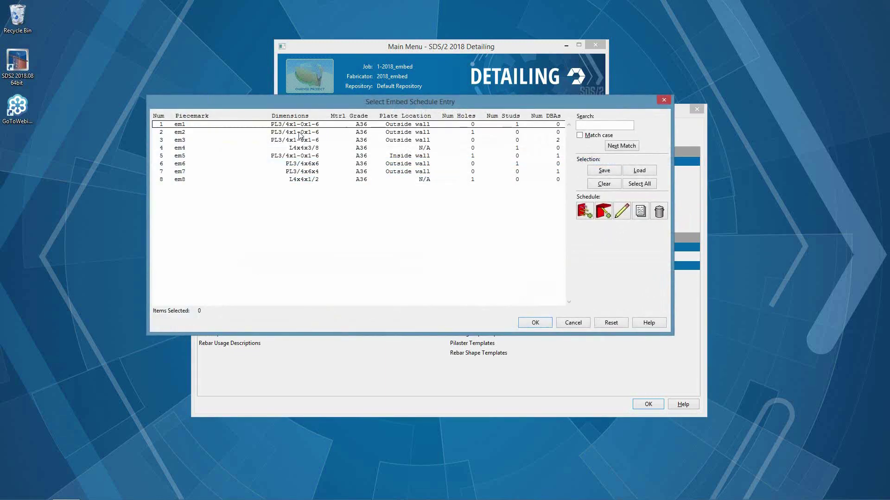
Step: Open the em2 schedule entry, review its nailer hole settings, and show the hole patterns in place of the stud patterns
double_click(299, 132)
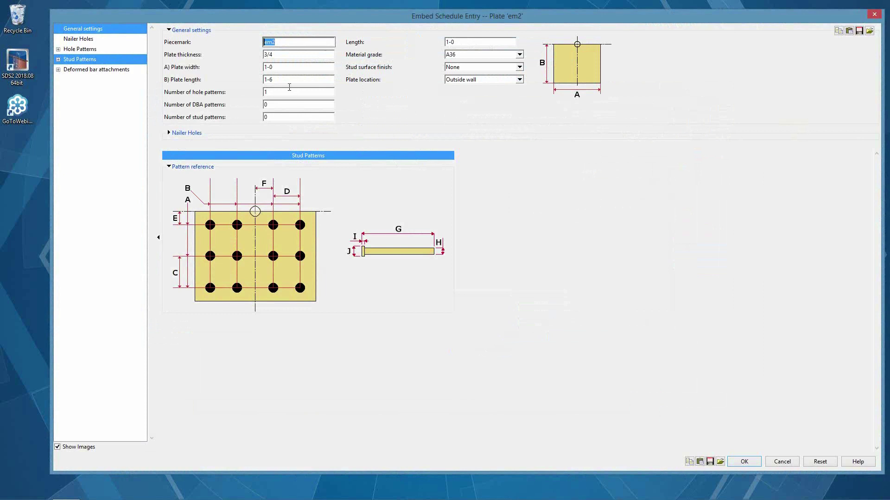
click(195, 135)
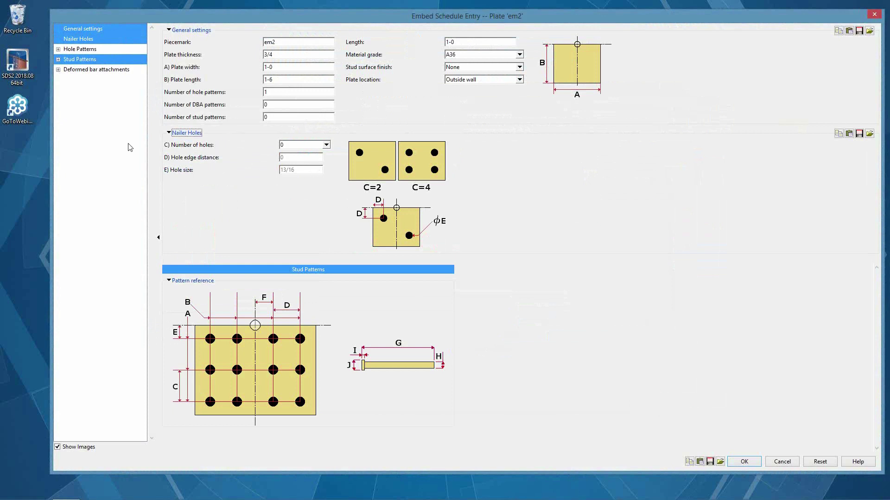
click(187, 134)
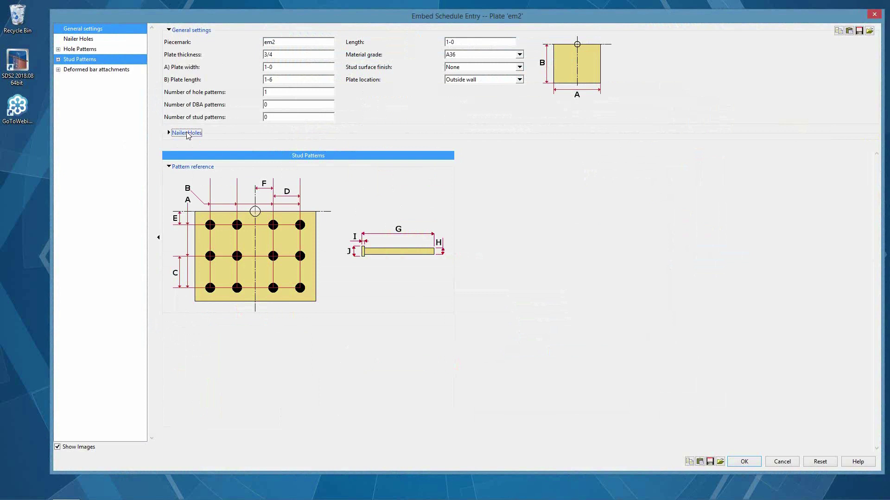
ctrl+click(95, 53)
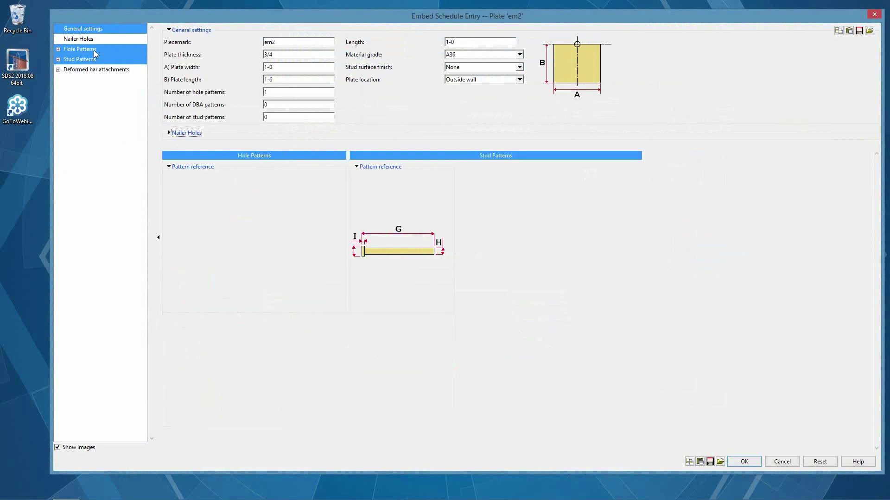
ctrl+click(92, 60)
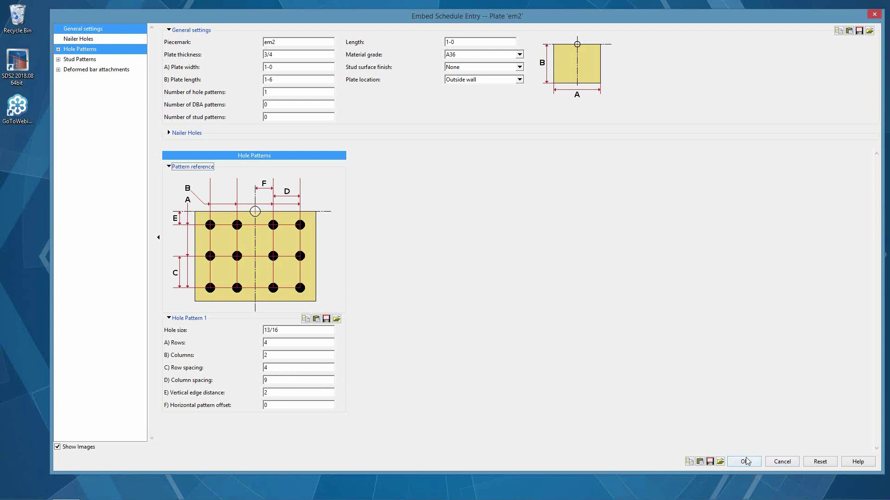
Step: Set the row spacing of Hole Pattern 1 on plate em2 to 4,3,4 and accept the embed schedule changes
double_click(274, 371)
click(287, 370)
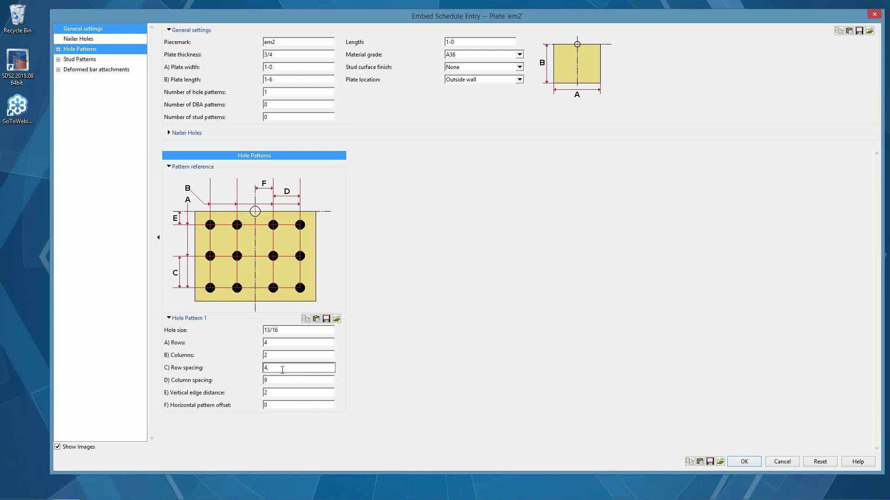
text(,3,4)
click(743, 461)
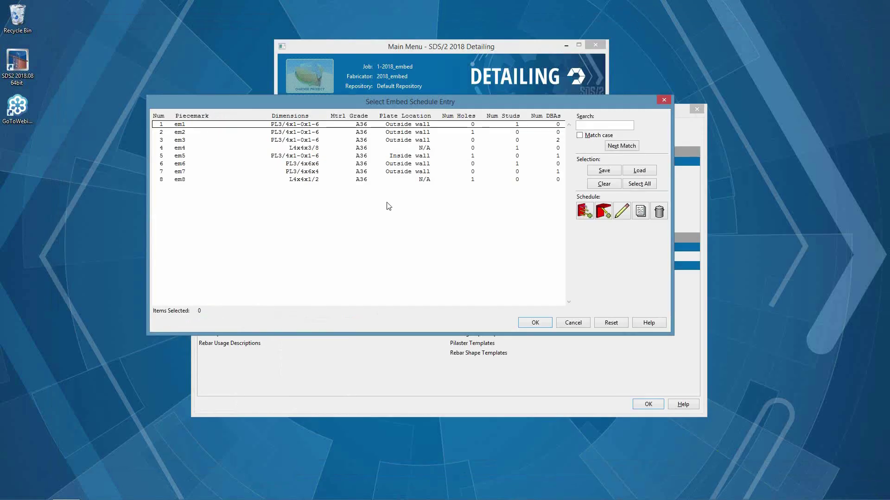
click(534, 323)
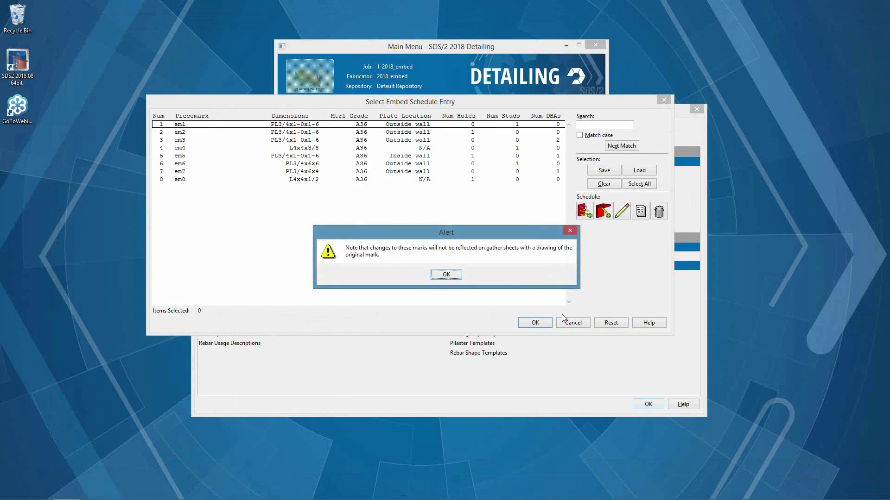
click(449, 275)
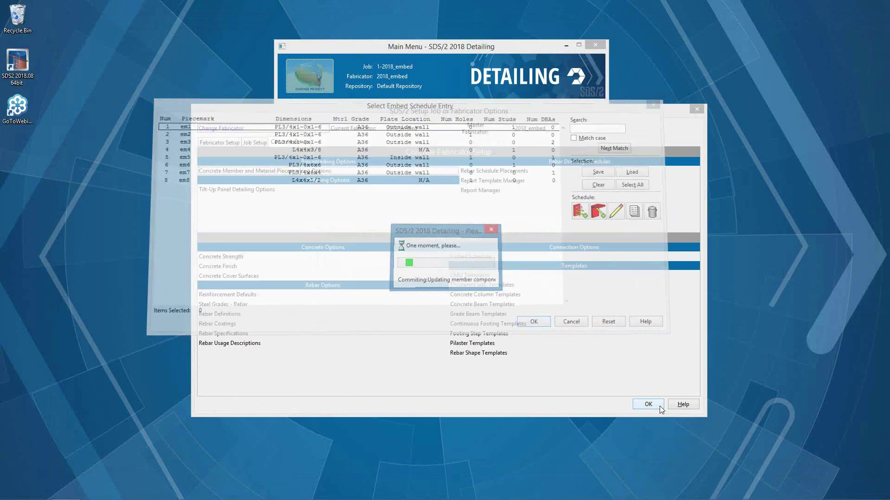
click(653, 405)
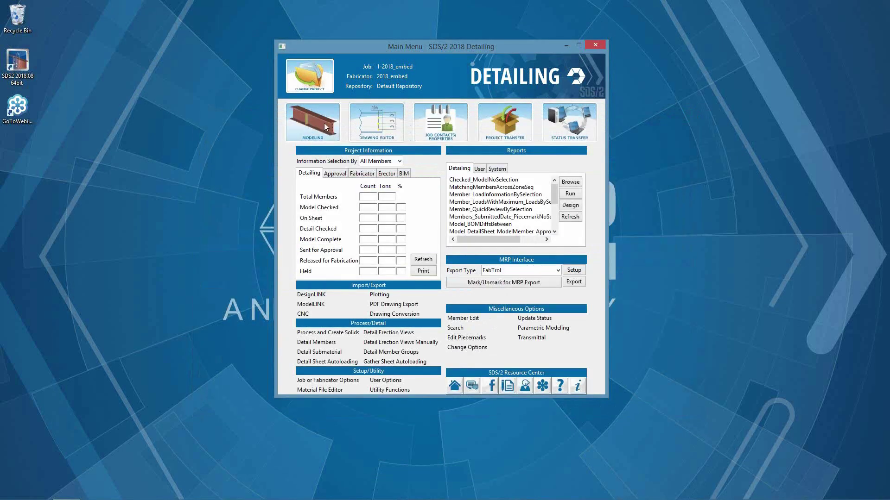
Step: Launch Modeling again and open the 100-0 erection view
click(329, 123)
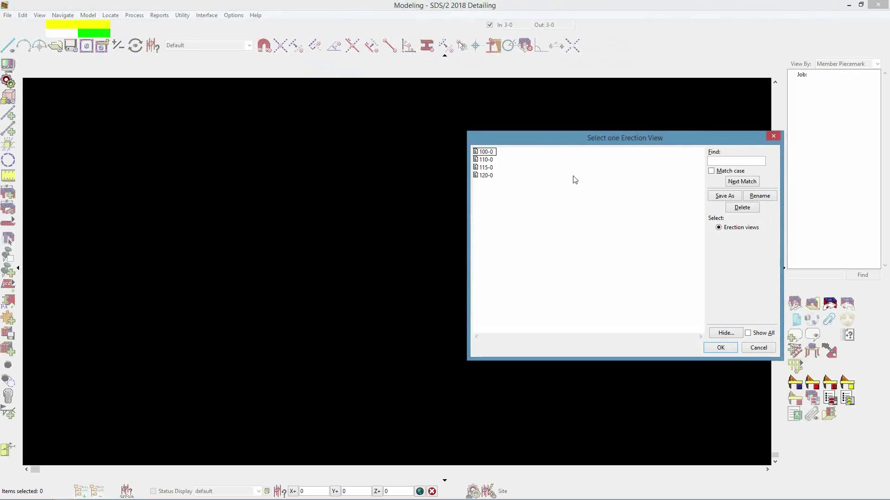
double_click(491, 153)
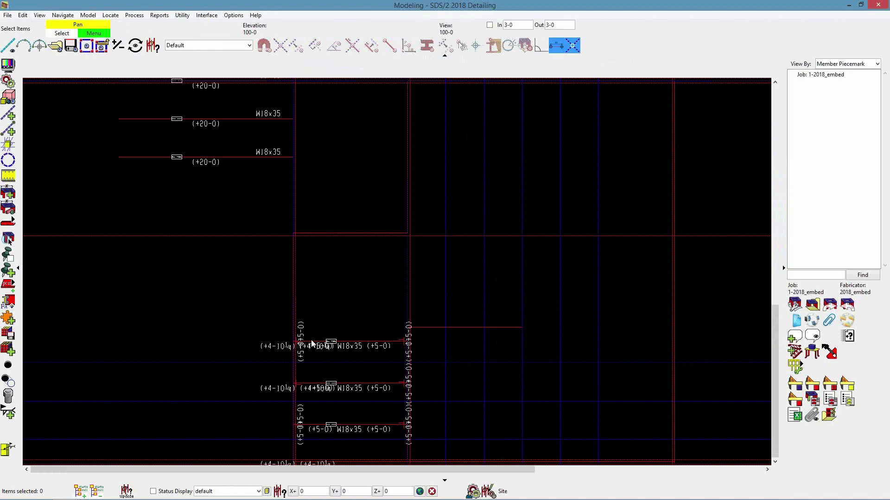
scroll(323, 189, up, 5)
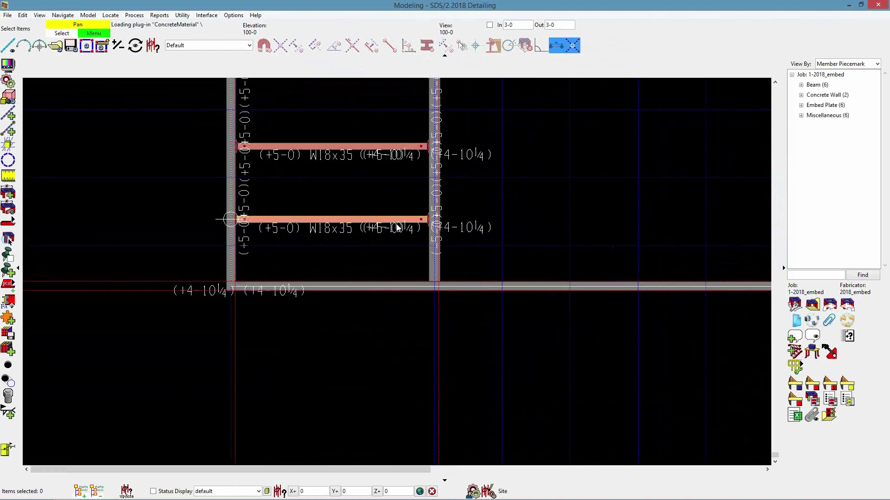
scroll(411, 160, up, 2)
Step: Examine the hole spacing on the em2 plate through the wall and compare it with the neighbouring beams' embed plates
mouse_move(403, 155)
middle_down()
mouse_move(397, 338)
mouse_move(396, 243)
mouse_move(354, 212)
mouse_move(246, 165)
mouse_move(249, 143)
middle_up()
scroll(416, 247, up, 9)
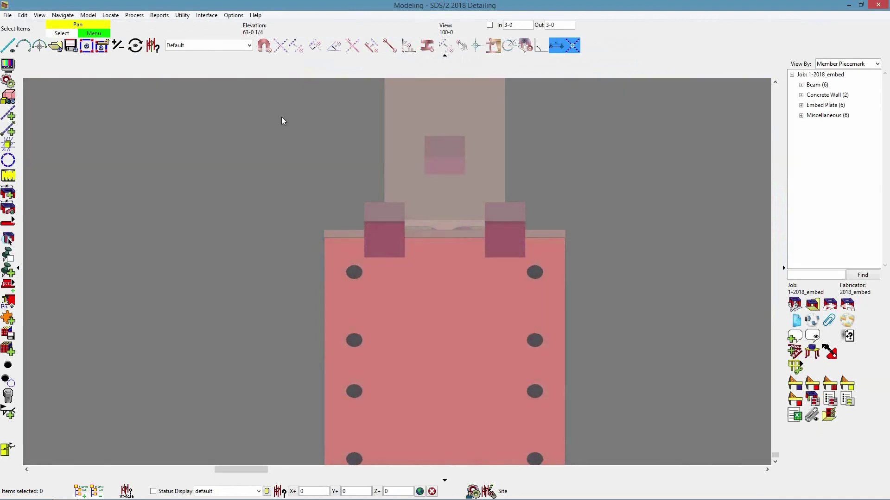
scroll(282, 134, down, 2)
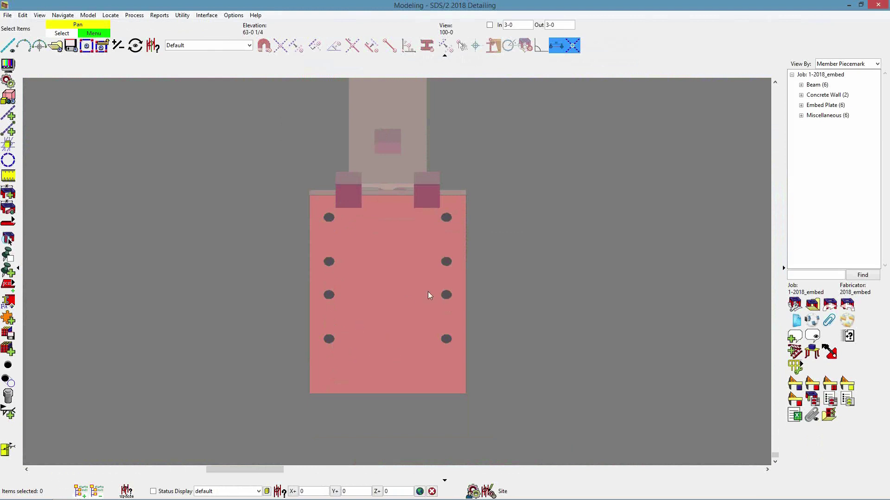
scroll(441, 295, down, 2)
scroll(440, 293, down, 2)
scroll(424, 299, down, 1)
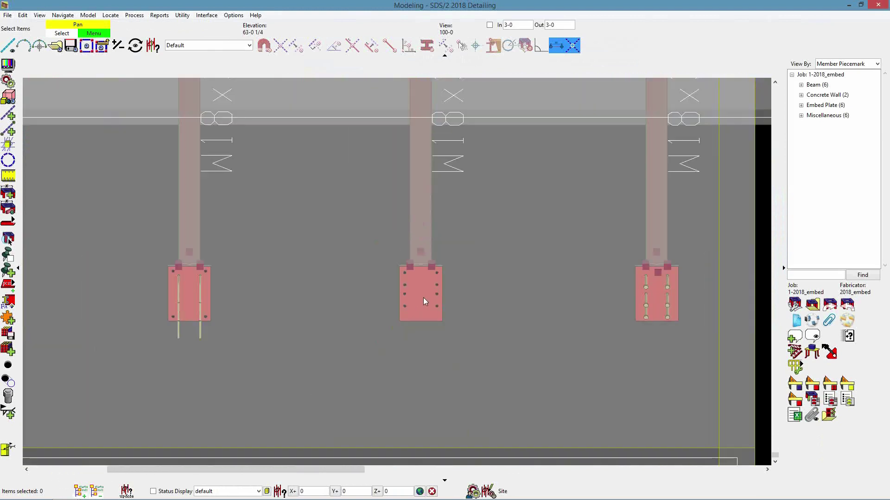
mouse_move(424, 297)
shift+middle_down()
mouse_move(440, 297)
mouse_move(423, 249)
mouse_move(422, 305)
shift+middle_up()
Step: Float the Concrete Job Setup list beside the model and open plate em3 from the embed schedule
click(233, 16)
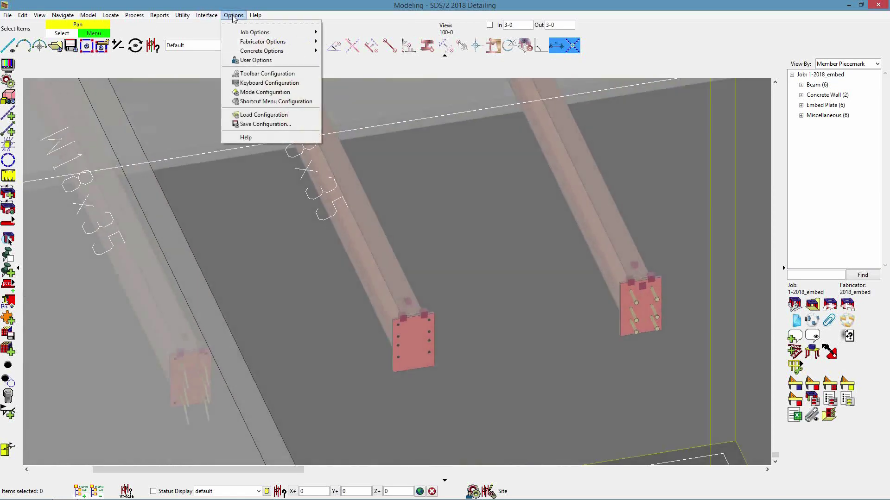
mouse_move(260, 51)
mouse_move(366, 58)
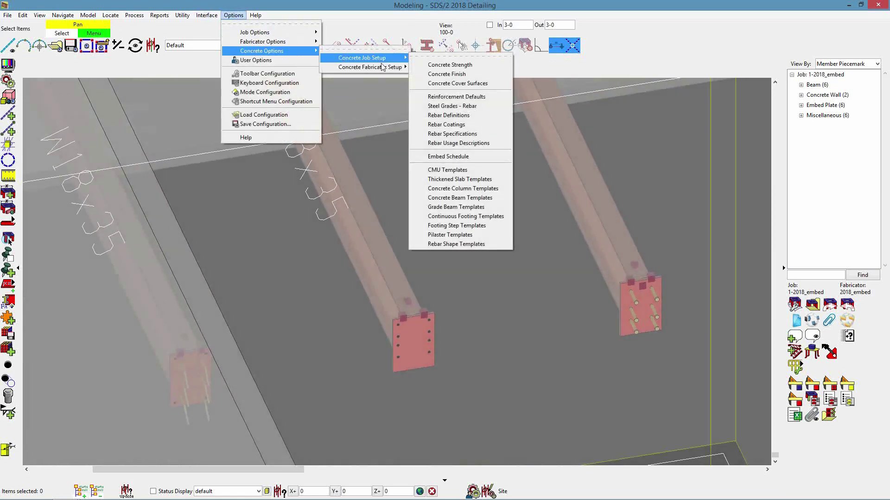
click(457, 58)
drag(518, 64, 758, 73)
click(764, 176)
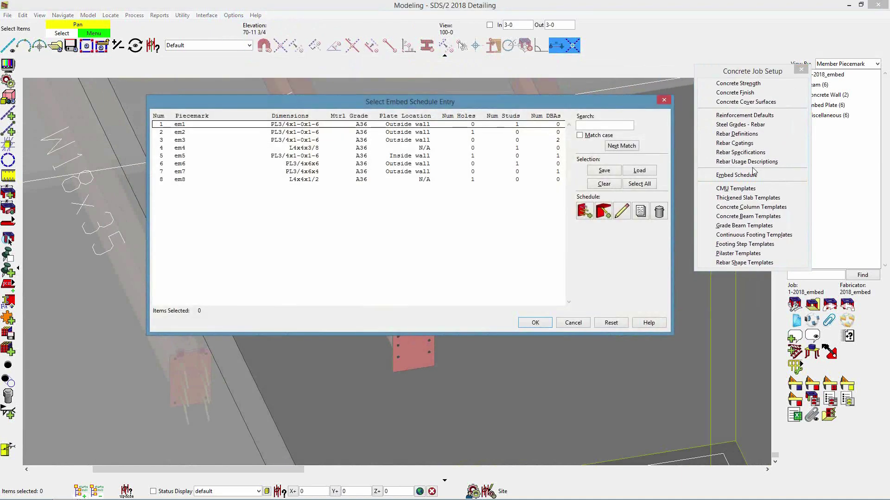
click(185, 140)
double_click(186, 140)
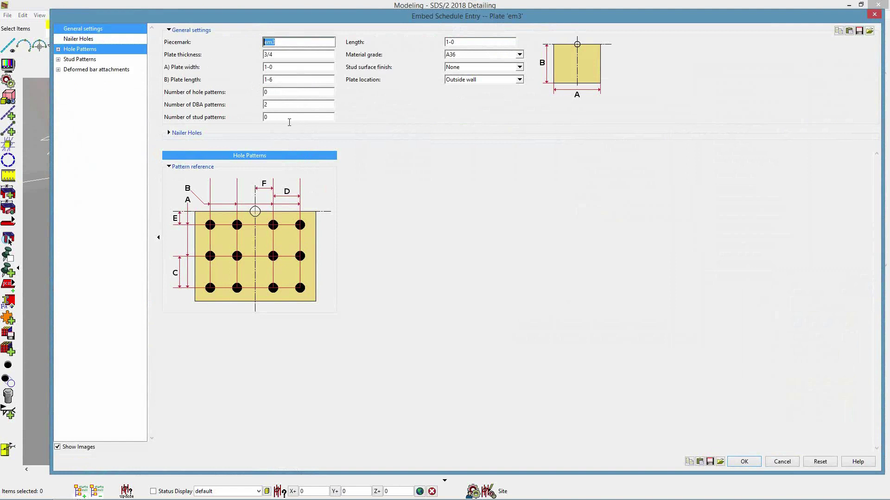
Step: Show only em3's deformed bar attachments and review Deformed Bar Pattern 1, including the available end operations
click(95, 71)
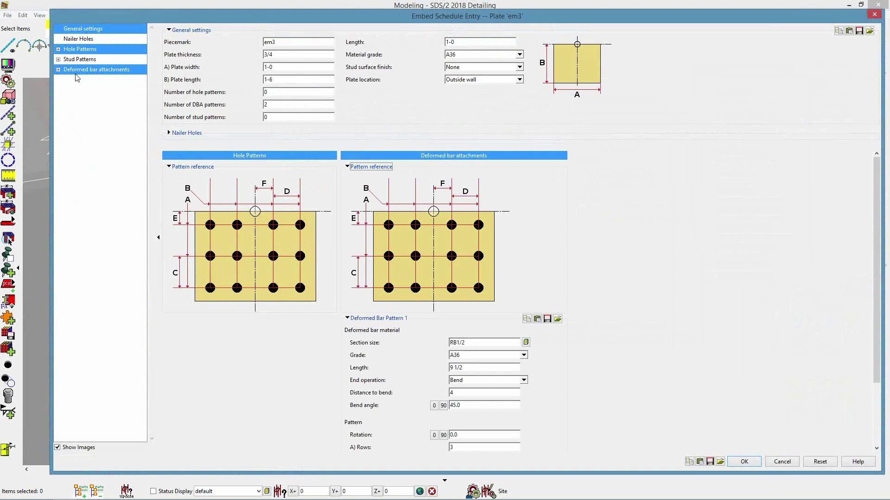
click(99, 53)
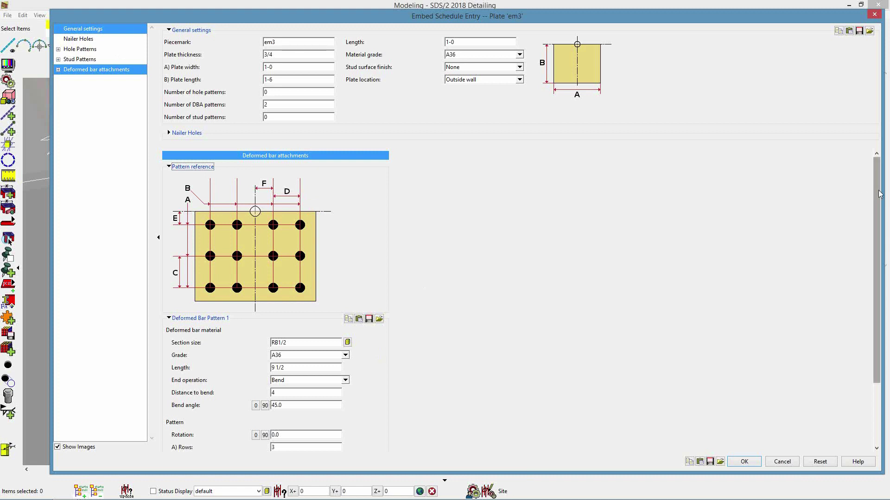
scroll(882, 215, down, 2)
scroll(882, 215, down, 4)
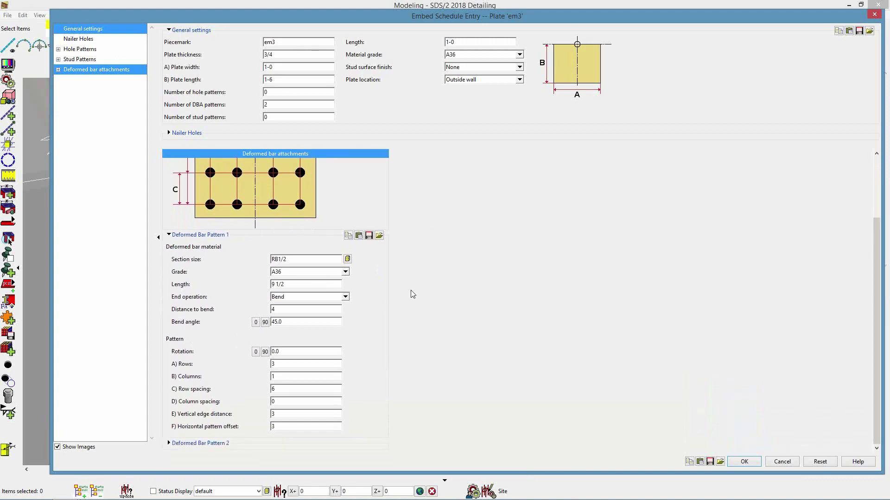
click(345, 297)
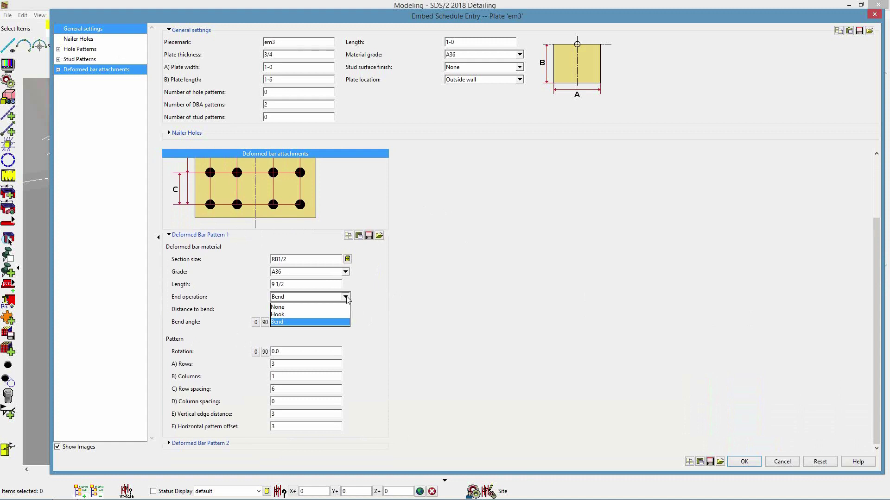
click(403, 313)
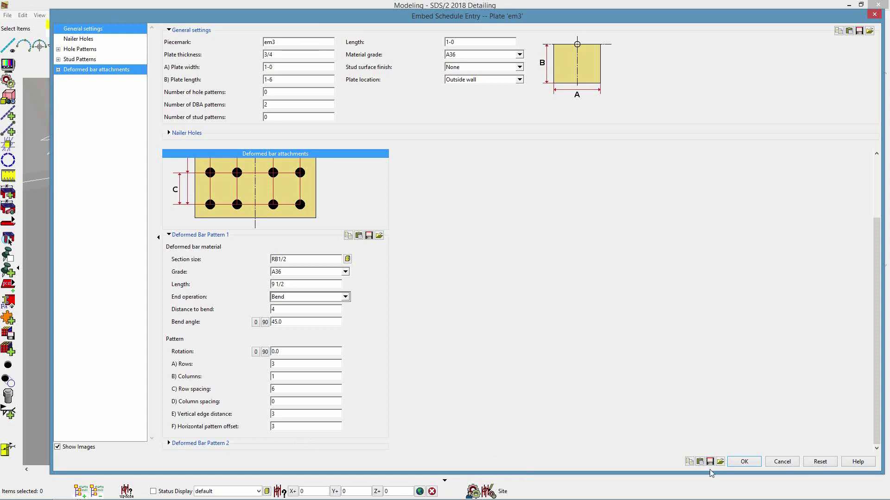
Step: Close the em3 entry and the embed schedule, and hide the concrete wall covering the beams' embed plates
click(743, 461)
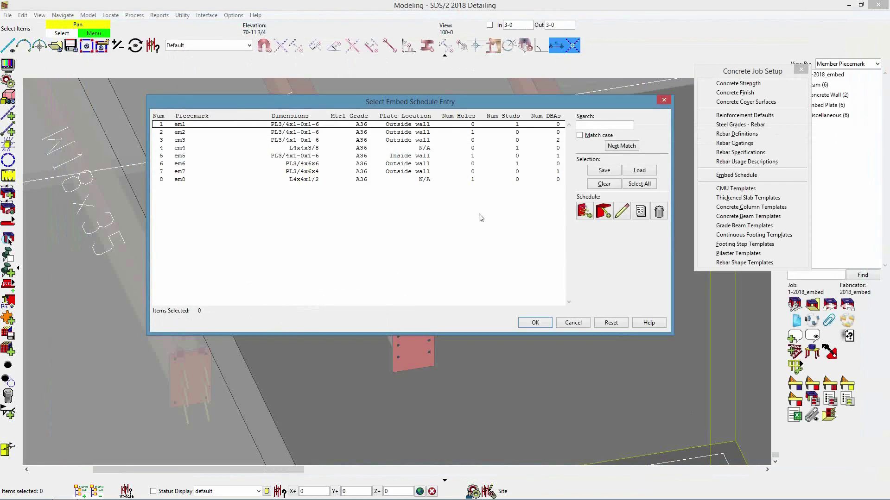
click(573, 323)
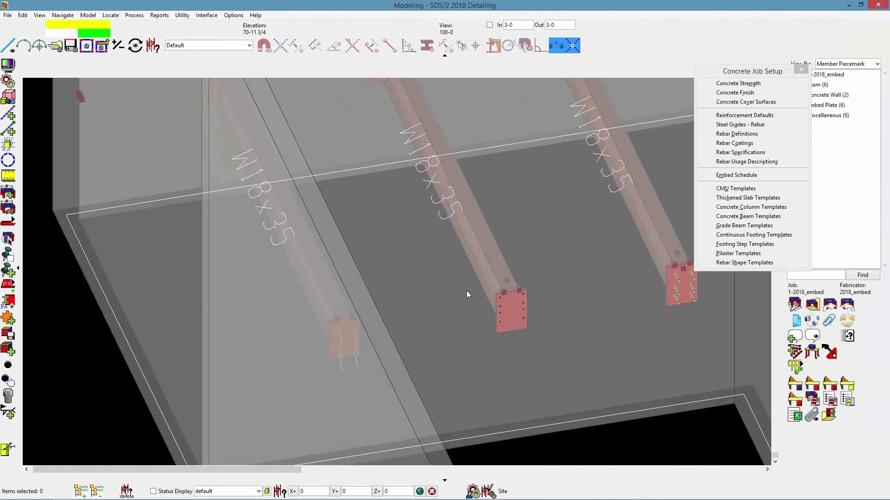
click(446, 237)
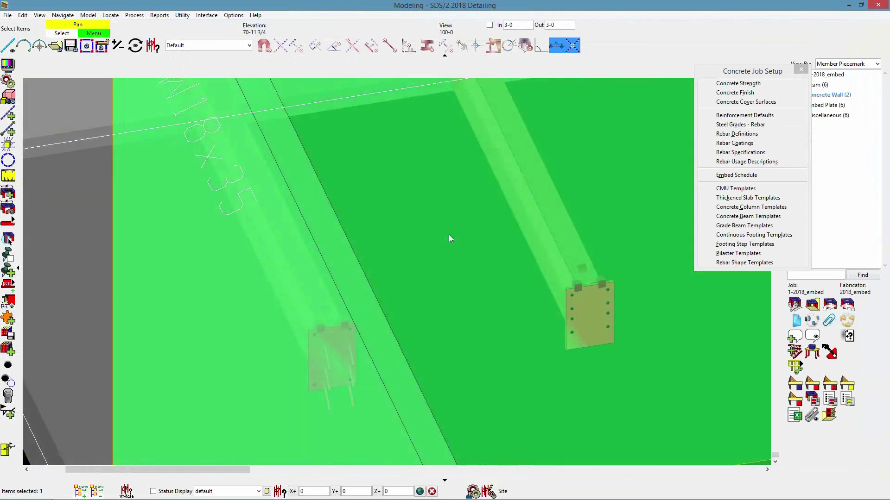
right_click(449, 234)
click(489, 348)
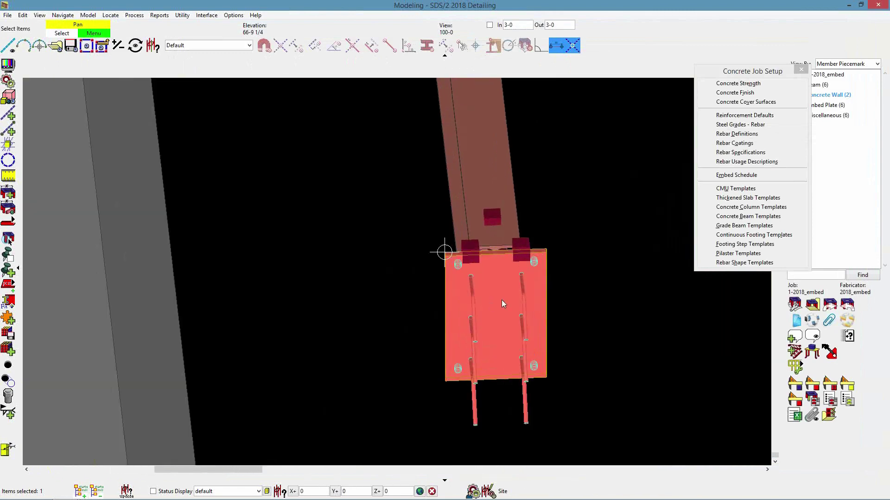
Step: Align the view to the em3 plate's surface and hide the concrete wall that blocks its bent bars
click(482, 295)
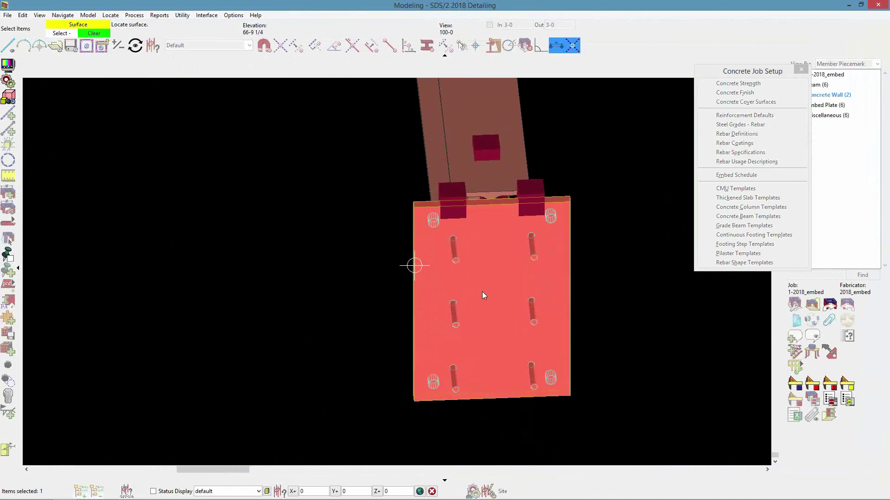
click(479, 265)
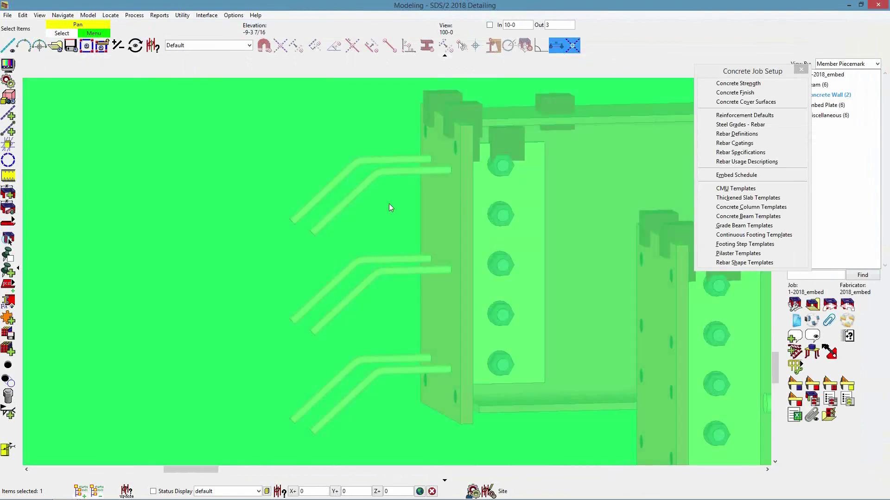
right_click(390, 206)
click(414, 319)
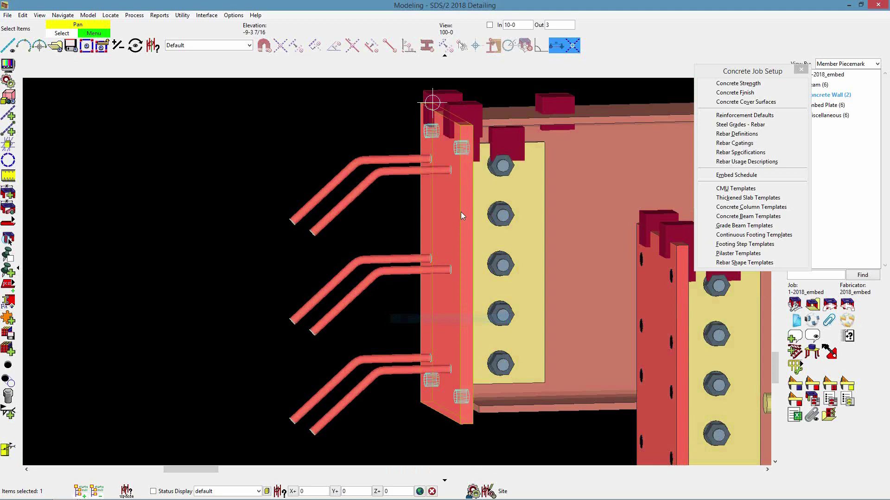
Step: Examine the bend and spacing of em3's deformed bars from the side at the W18x35 beam end
click(463, 182)
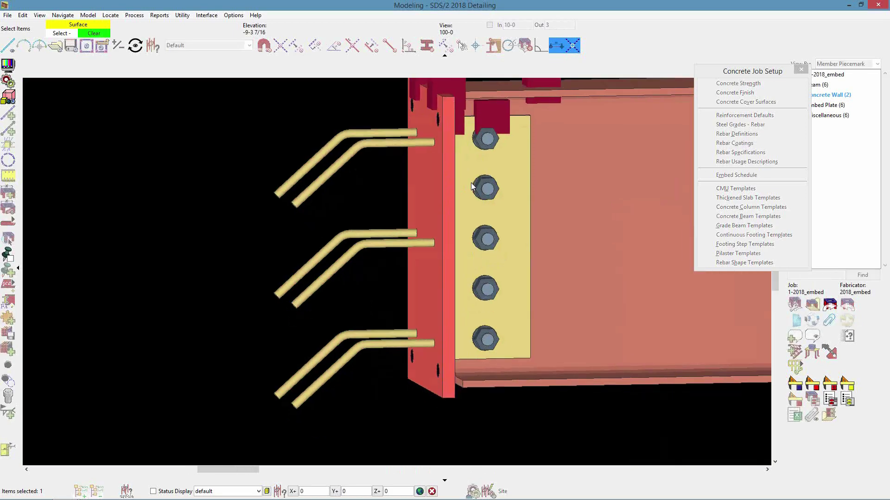
scroll(302, 172, up, 3)
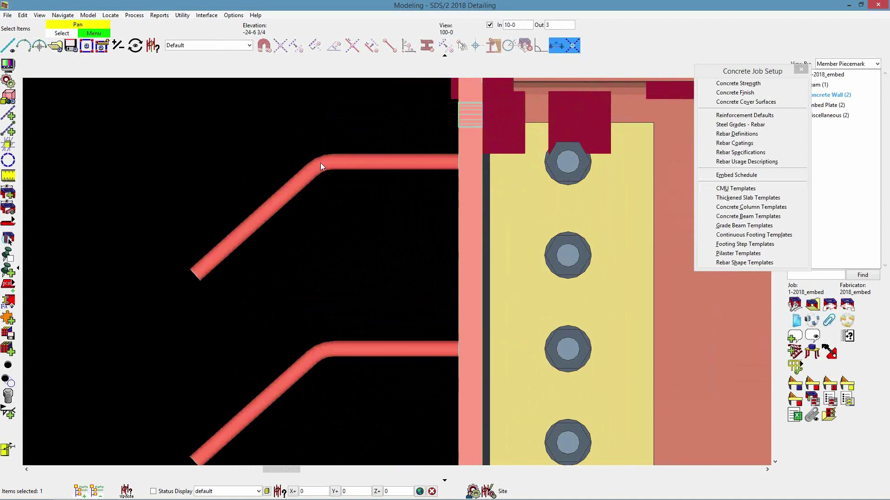
scroll(379, 254, down, 3)
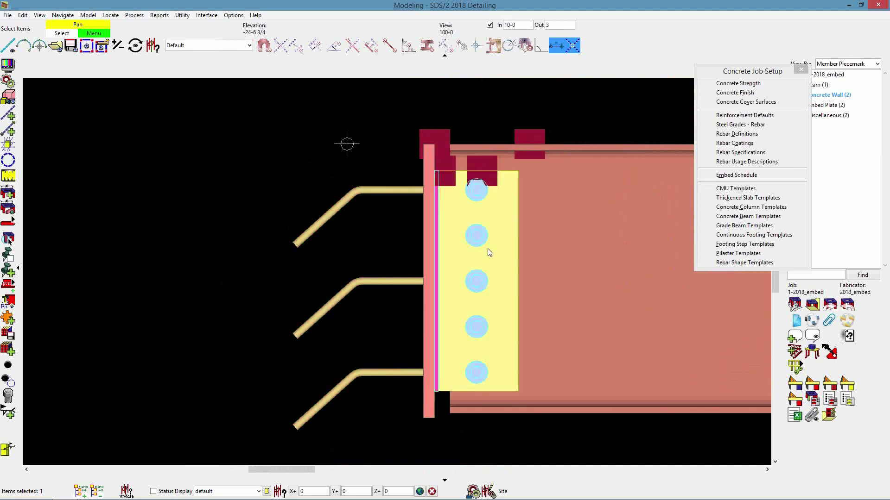
scroll(477, 245, down, 2)
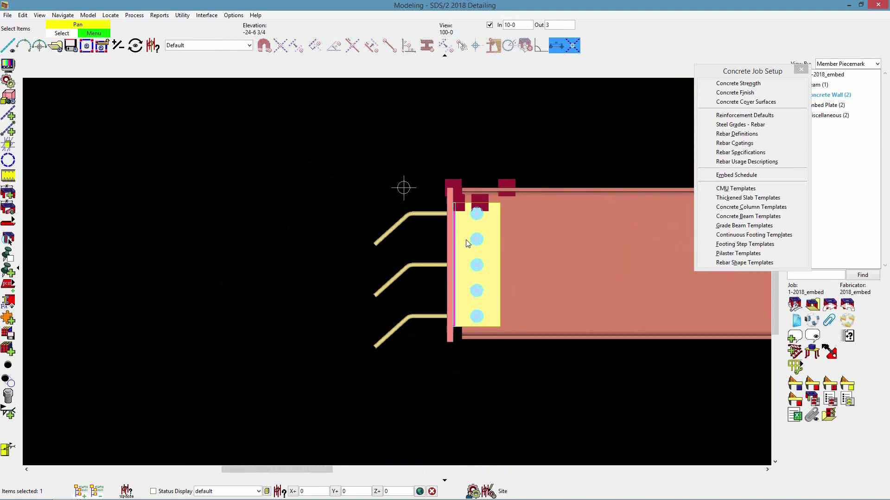
shift+middle_drag(425, 248, 483, 280)
scroll(473, 255, down, 2)
scroll(474, 255, down, 1)
scroll(337, 245, up, 4)
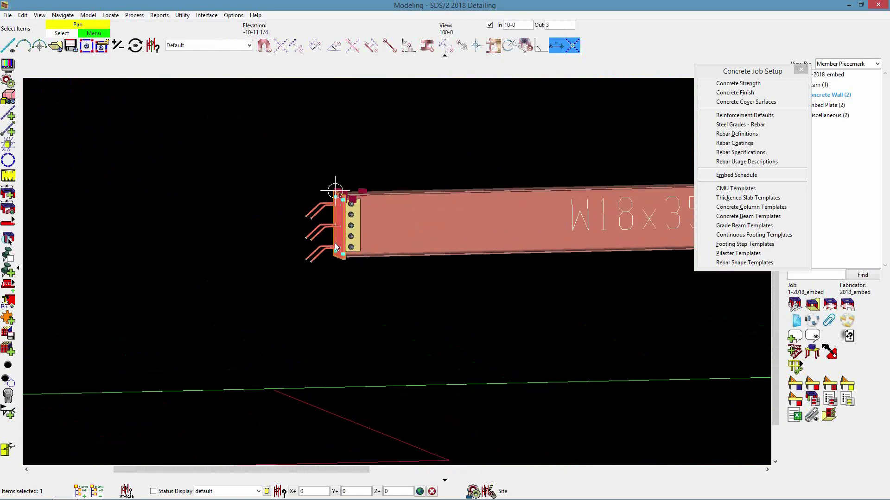
Step: Open plate em5 from the embed schedule and review Hole Pattern 1, including its hole size
click(760, 175)
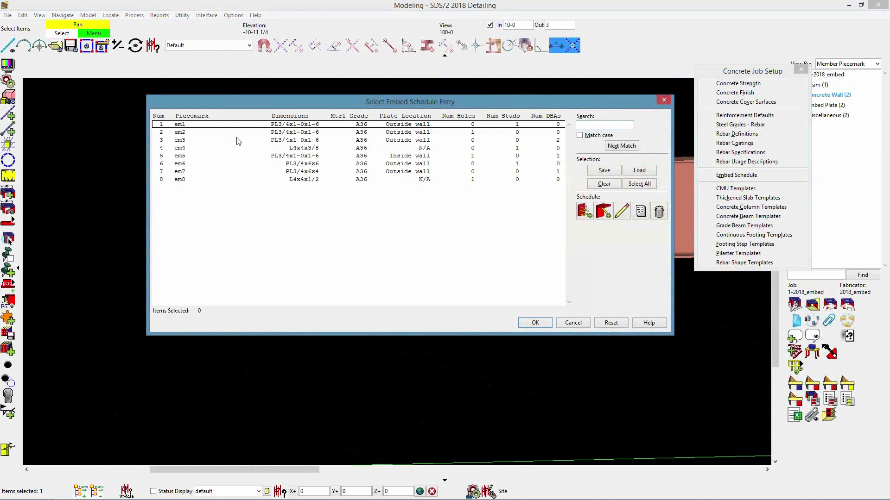
double_click(182, 157)
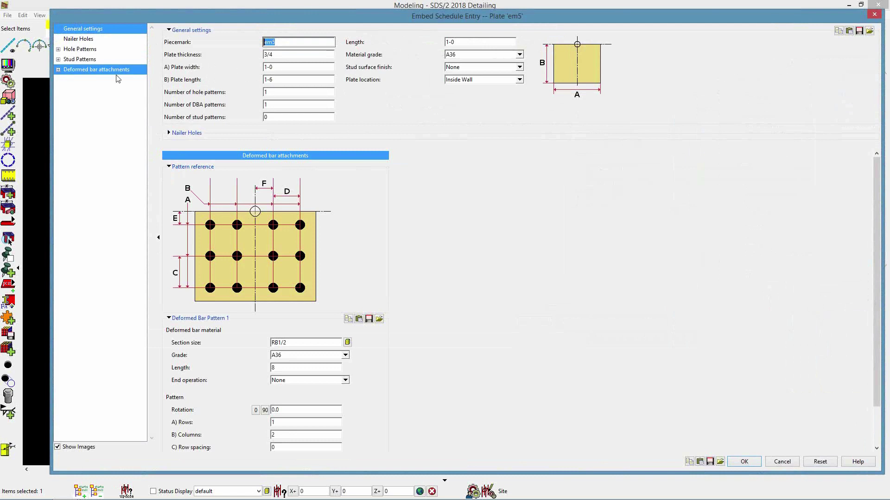
click(84, 48)
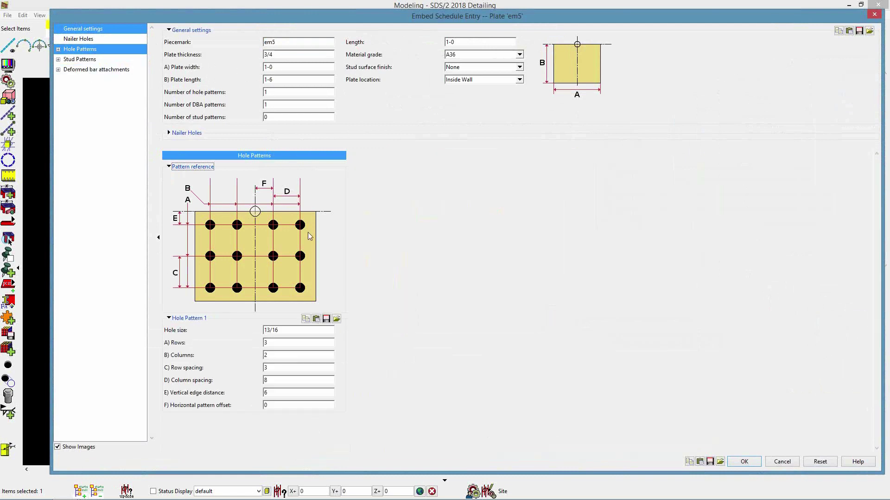
click(299, 329)
click(300, 329)
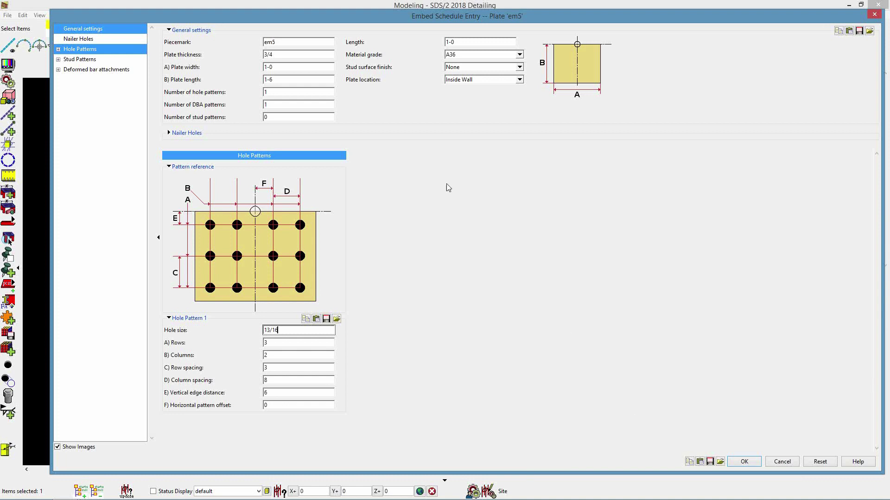
Step: Review em5's Deformed Bar Pattern 1 in place of the hole patterns, and close the entry and the embed schedule
click(90, 51)
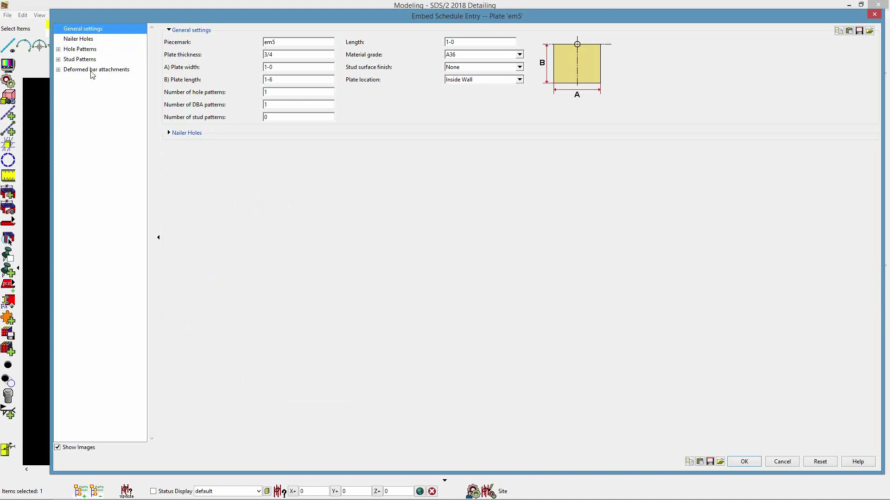
click(95, 72)
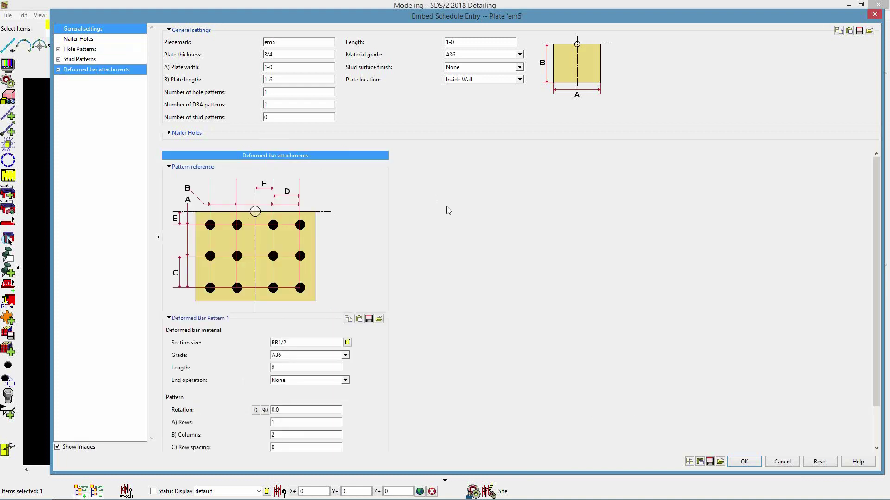
scroll(448, 210, down, 2)
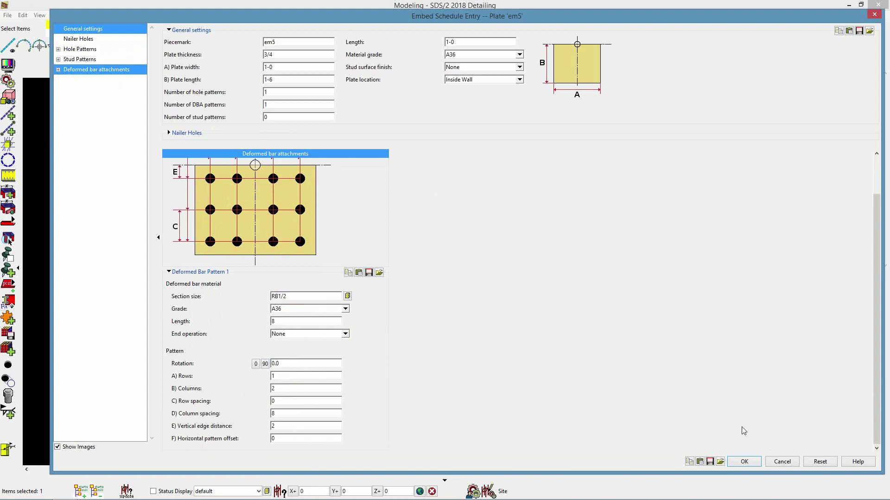
click(744, 461)
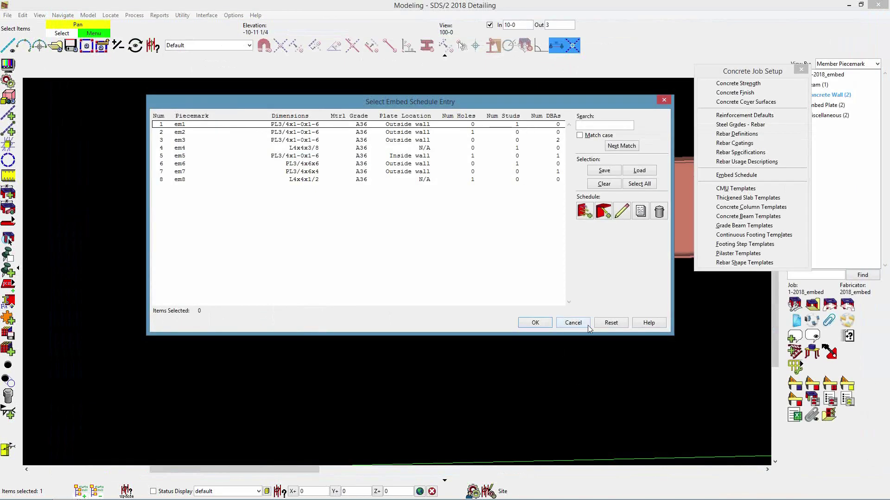
click(574, 323)
Step: Examine the hole and deformed bar layout of the em5 plate at the W18x35 beam's opposite end, face-on and at an angle
scroll(542, 276, down, 4)
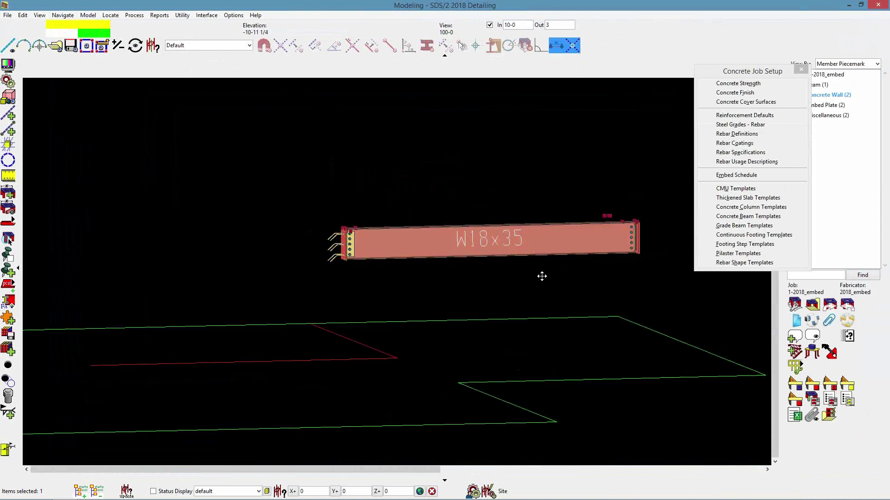
scroll(463, 239, up, 6)
middle_drag(456, 251, 447, 266)
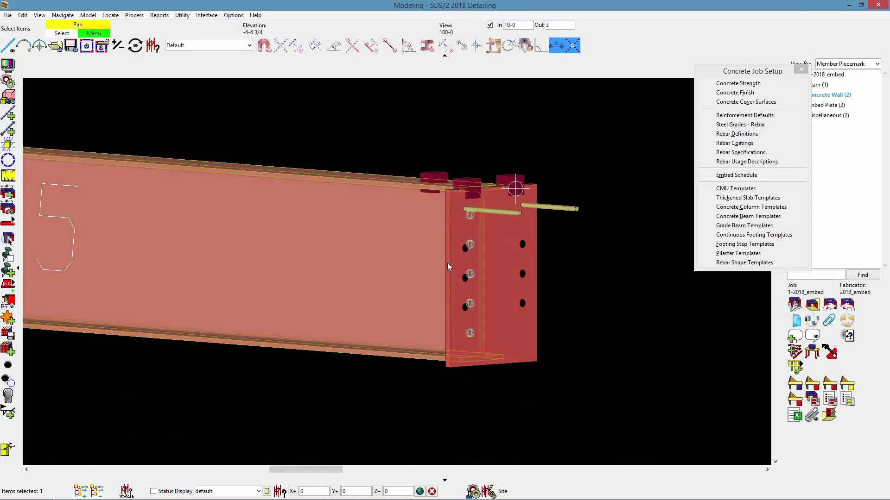
ctrl+middle_click(483, 247)
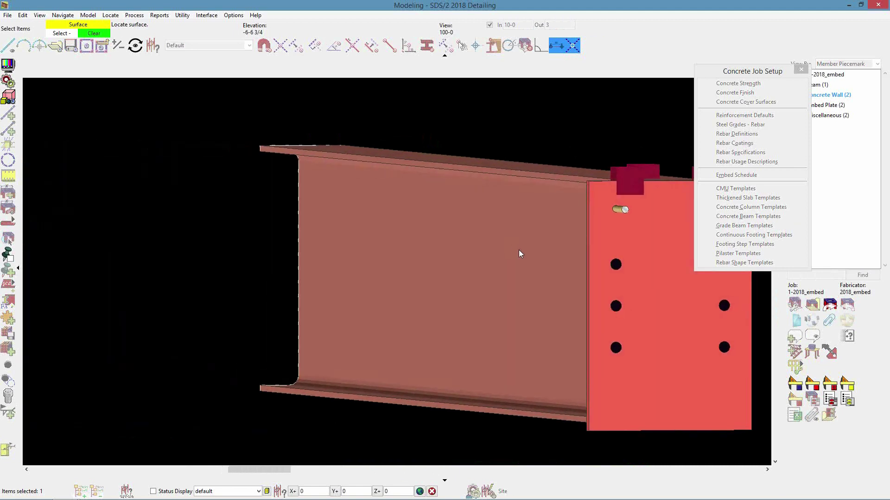
click(518, 250)
middle_drag(577, 154, 643, 118)
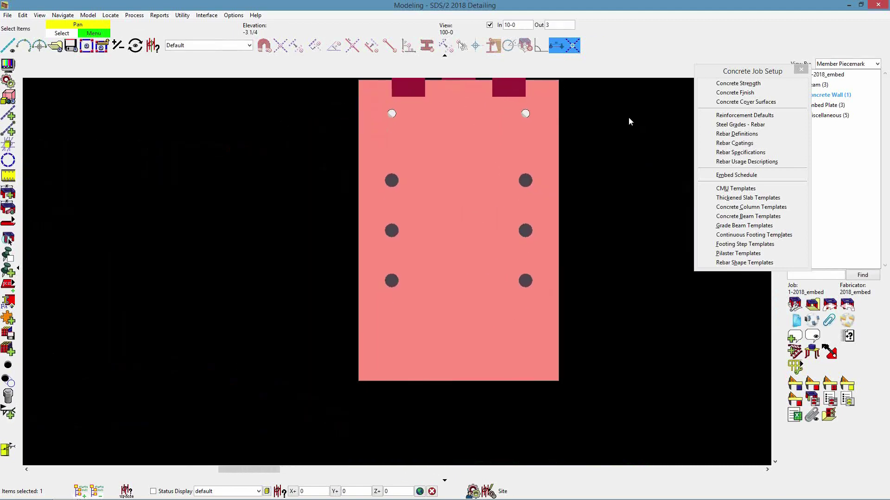
middle_drag(613, 238, 608, 176)
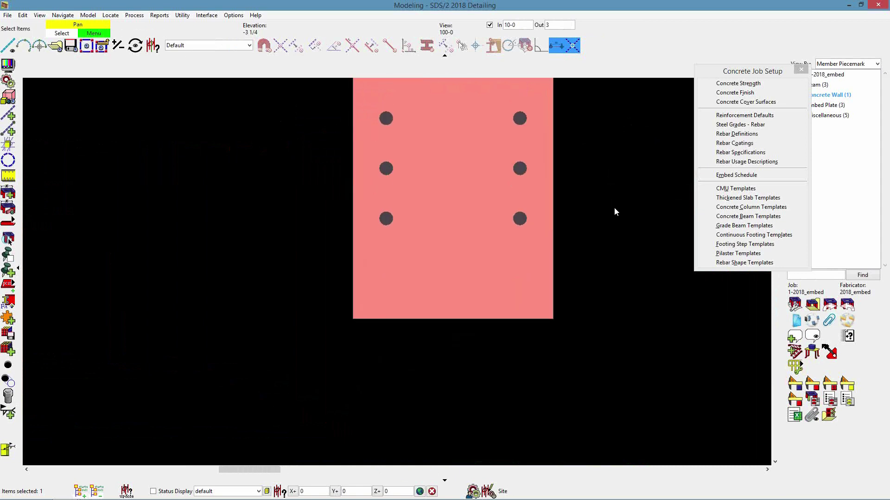
shift+middle_drag(551, 261, 513, 266)
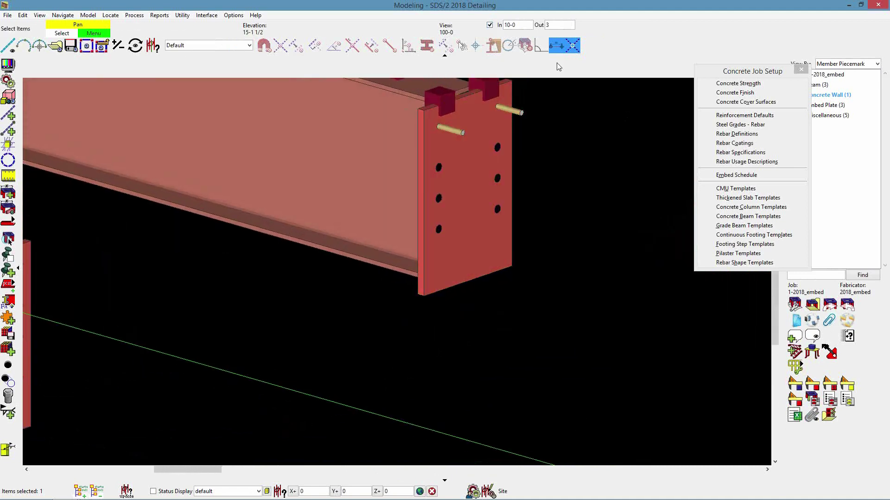
shift+middle_drag(628, 188, 508, 224)
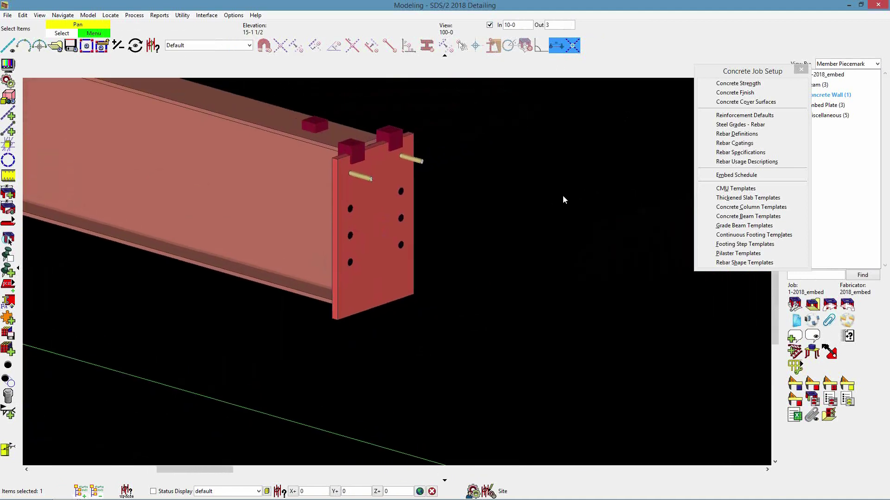
Step: Reopen the embed schedule and review the em5 entry and the schedule editing options, closing without changes and clearing the model selection
click(731, 174)
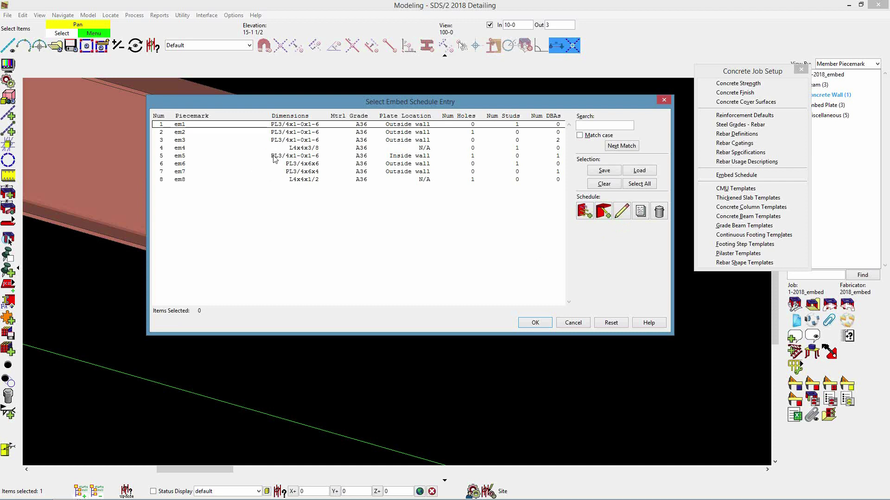
click(237, 157)
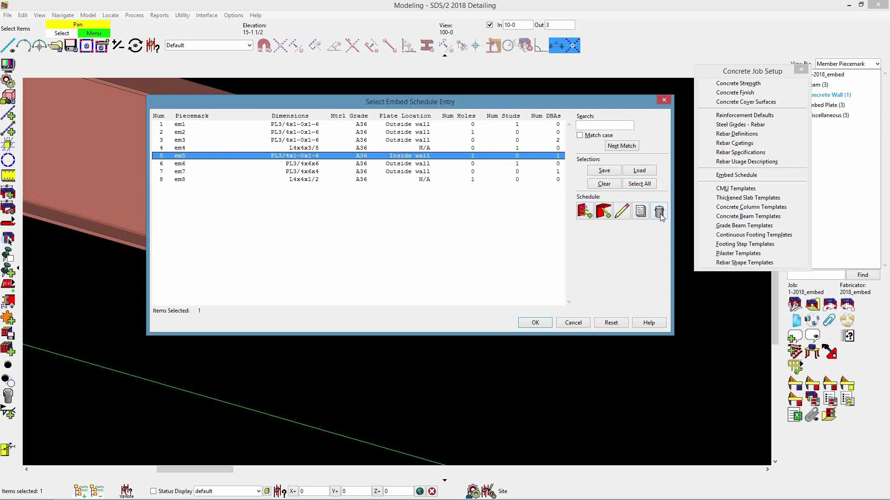
click(573, 323)
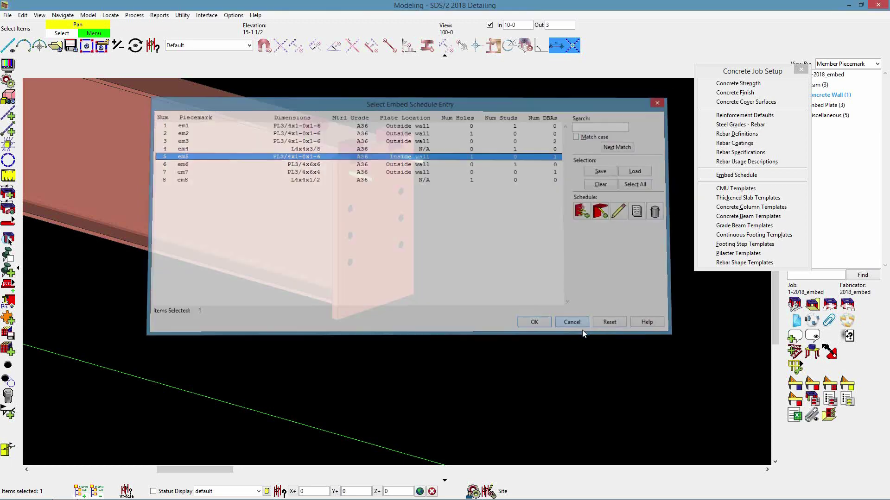
click(547, 296)
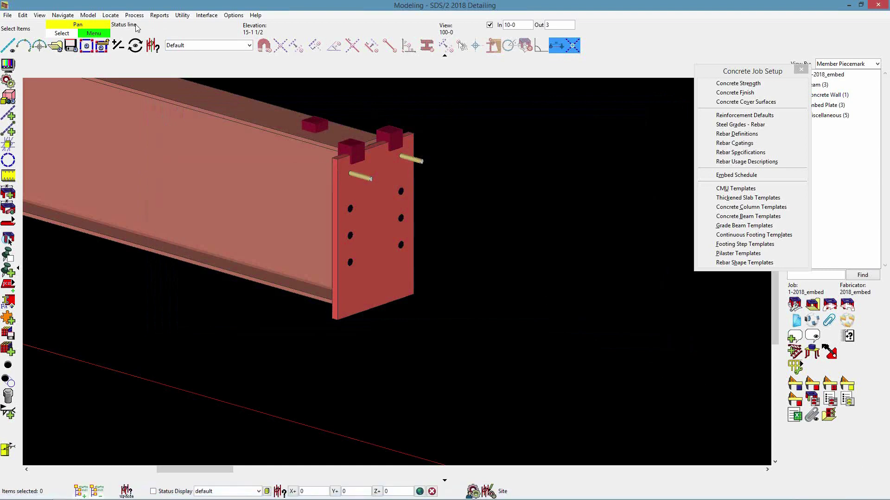
Step: Open the 110-0 view and set its inward view depth to 3-0
click(55, 45)
double_click(483, 159)
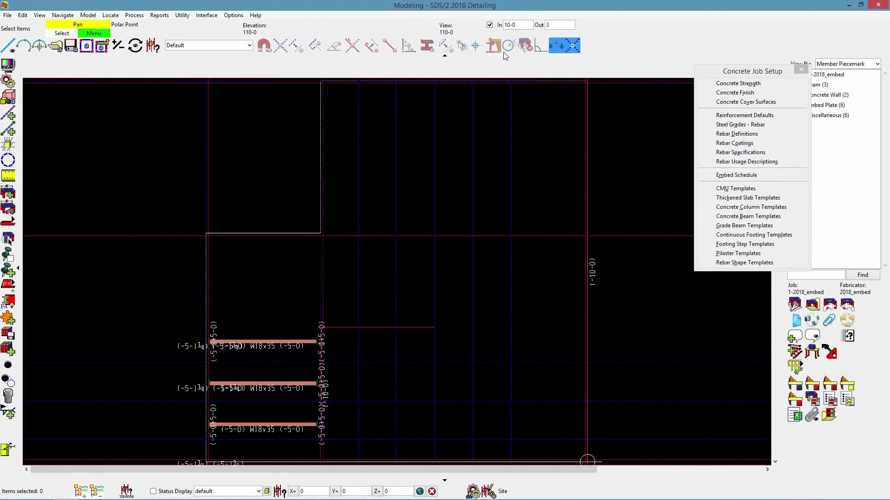
double_click(523, 24)
text(3-0)
key(Return)
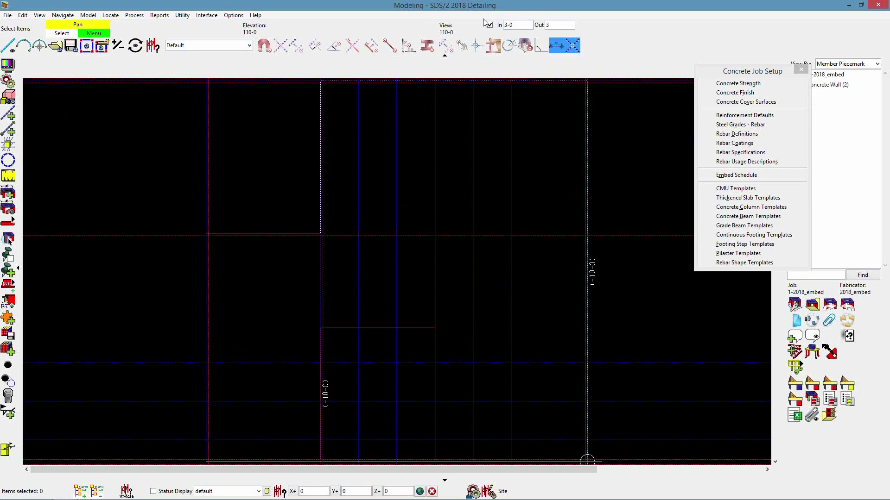
Step: Add a W44x335 beam from the intersection of the outer concrete wall's centerline and the grid line level with its upper stretch
middle_drag(383, 319, 422, 189)
scroll(285, 250, up, 2)
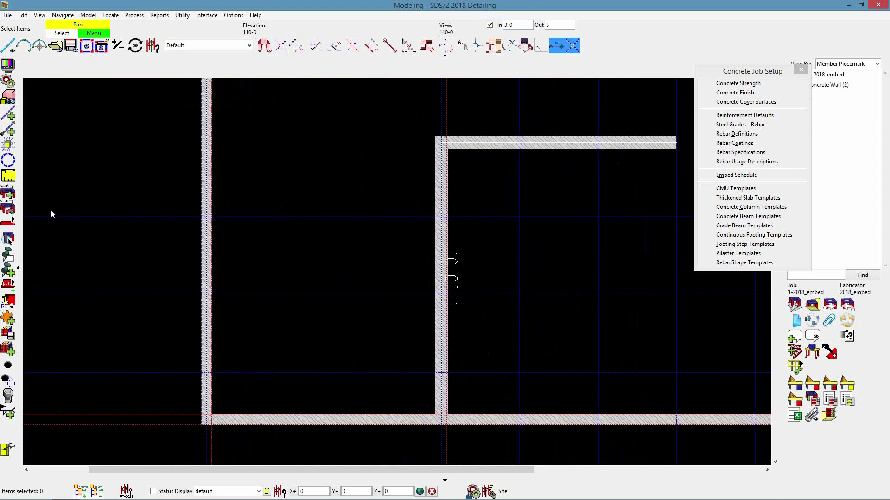
click(8, 222)
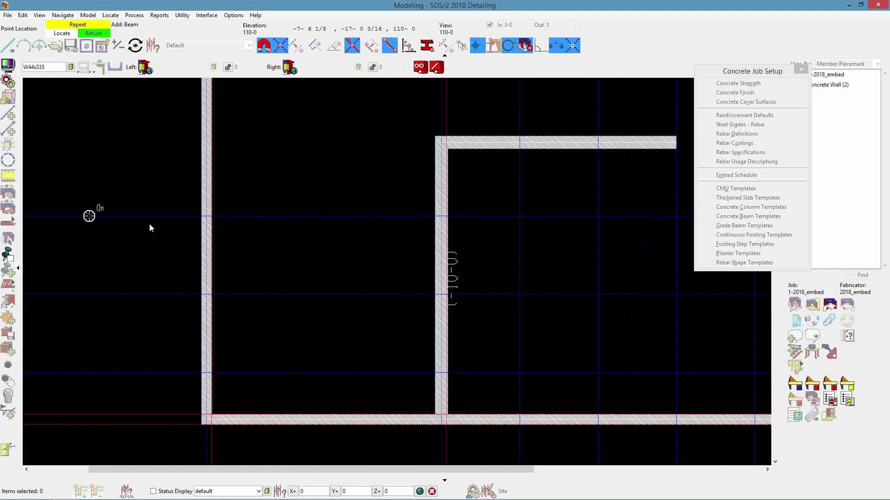
click(206, 216)
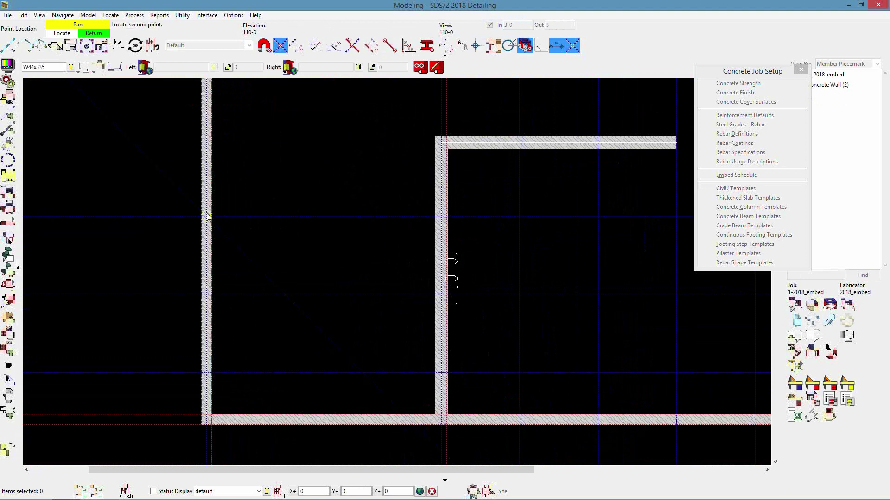
click(280, 220)
Step: Add a W16x26 beam between the two parallel concrete walls along the grid line nearest the perpendicular wall
double_click(56, 67)
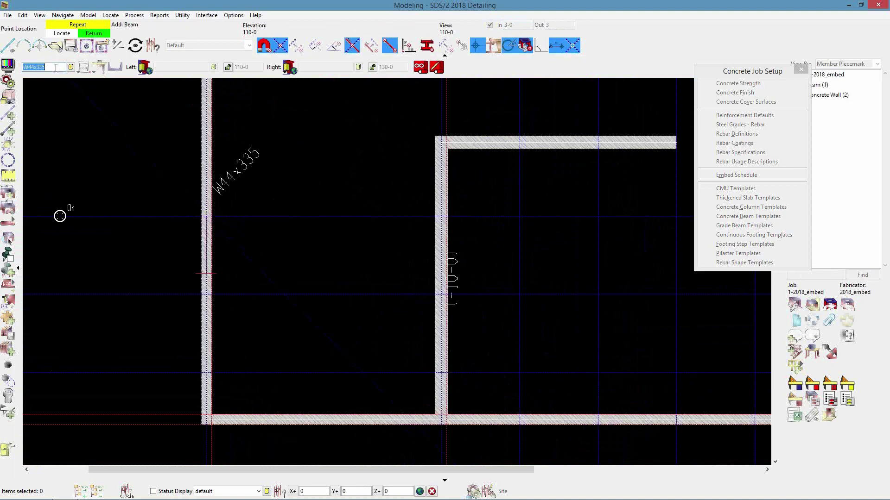
text(W16x26)
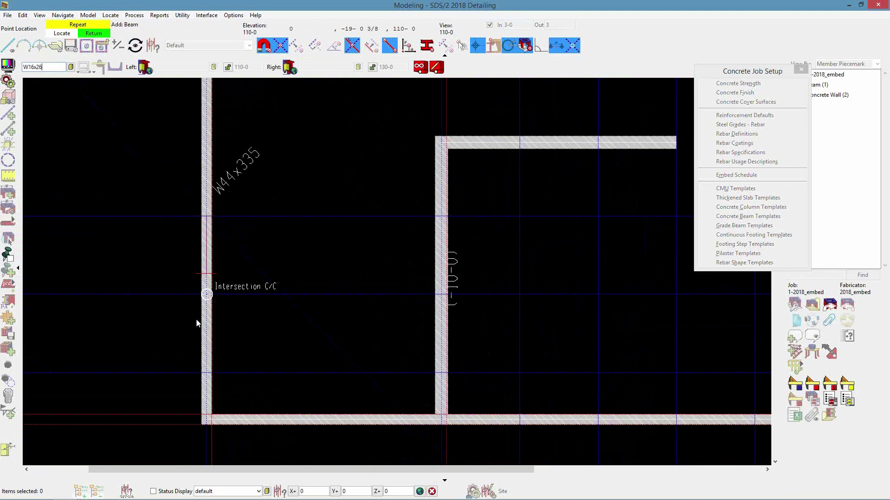
click(208, 372)
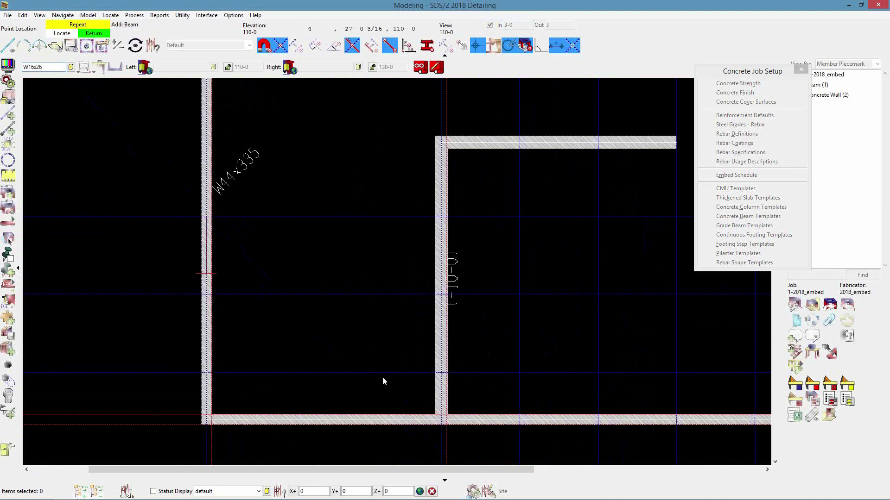
click(439, 375)
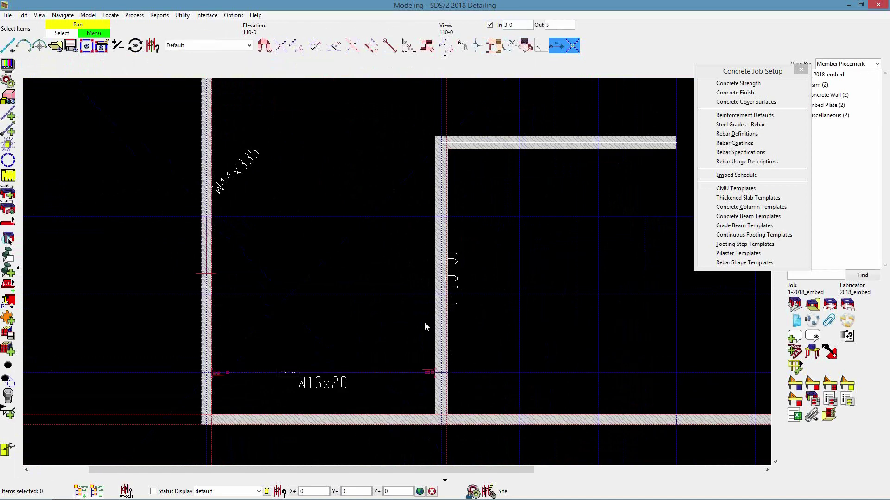
Step: Examine the W16x26 beam and its embed plate connection at the outer concrete wall in plan and at an angle
middle_drag(361, 351, 382, 279)
scroll(355, 301, up, 1)
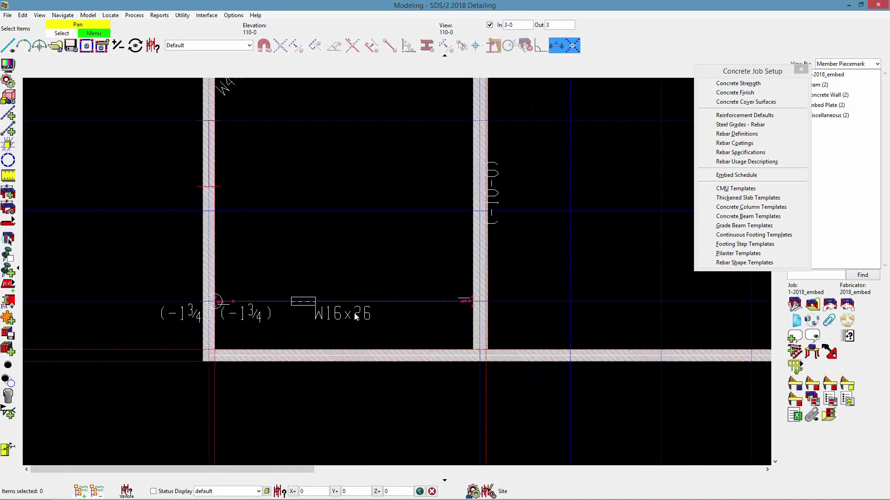
scroll(356, 317, up, 2)
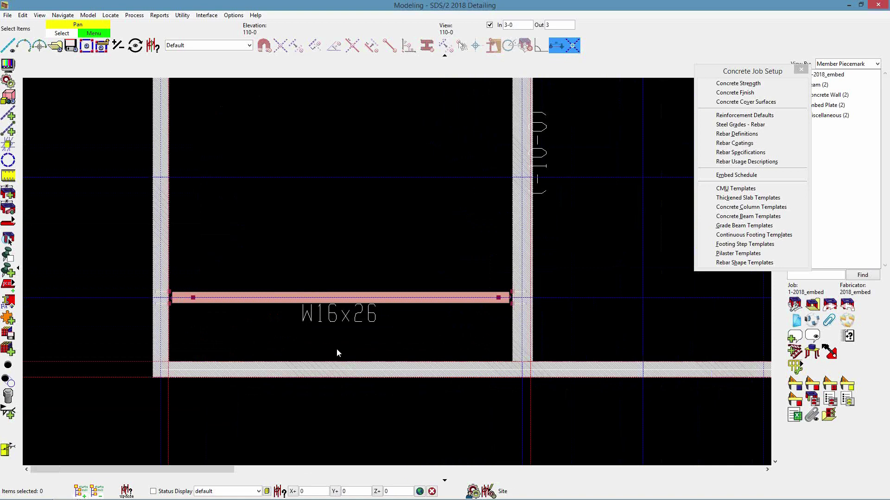
middle_drag(261, 304, 280, 276)
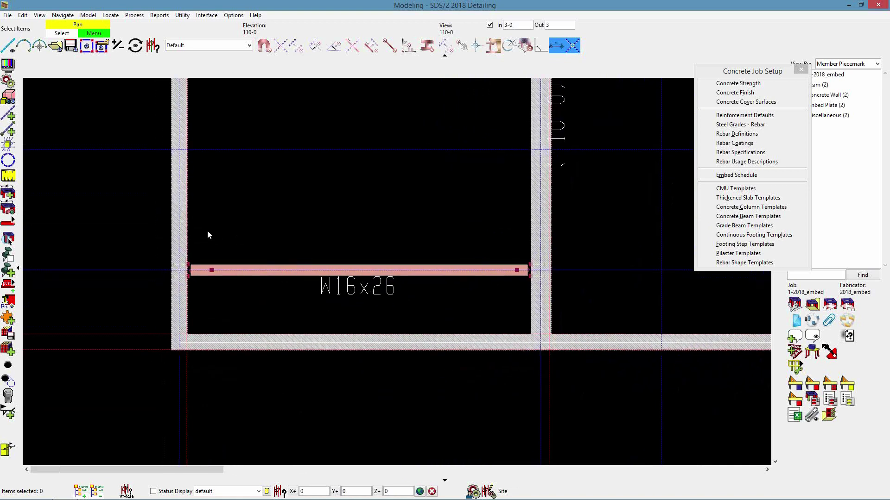
scroll(207, 235, up, 3)
shift+middle_drag(194, 295, 154, 250)
scroll(221, 256, up, 2)
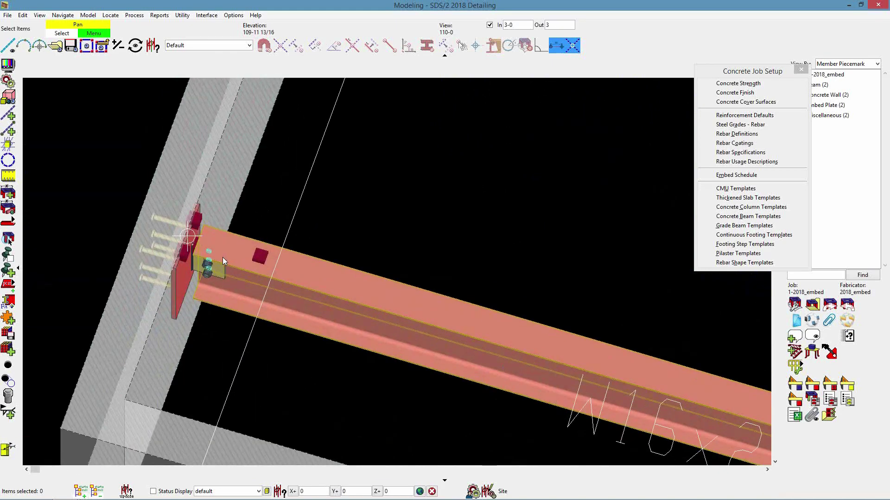
middle_drag(241, 256, 331, 230)
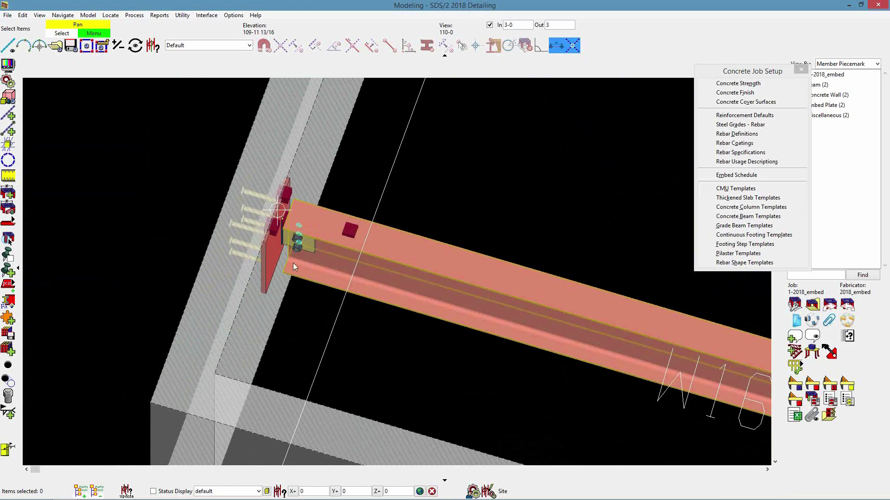
middle_drag(270, 233, 315, 263)
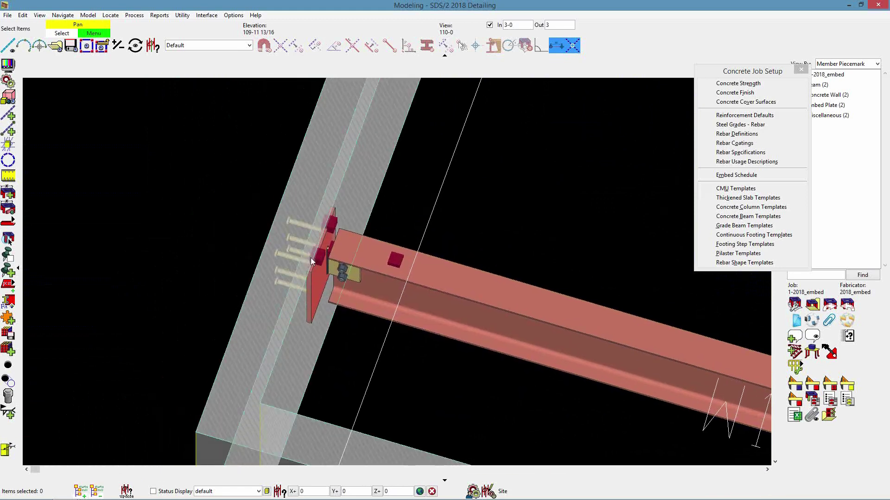
Step: Review the W16x26 beam's general and end connection settings, closing them without changes
click(453, 306)
double_click(460, 294)
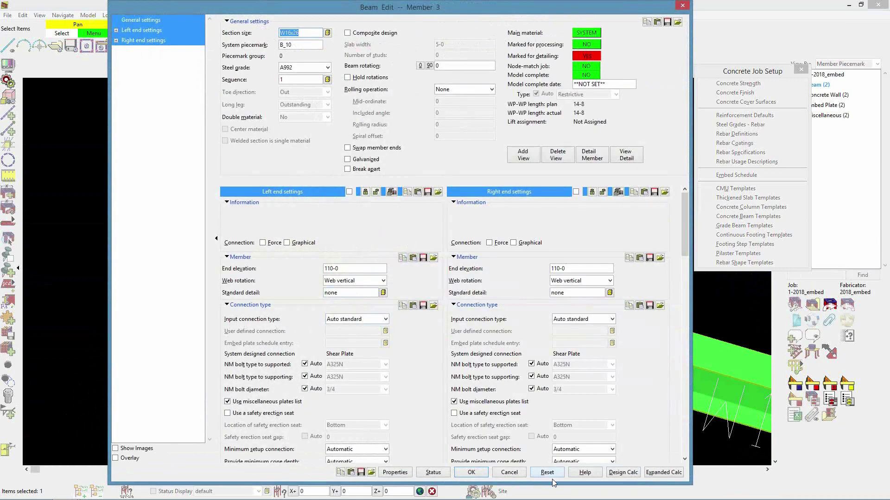
click(507, 474)
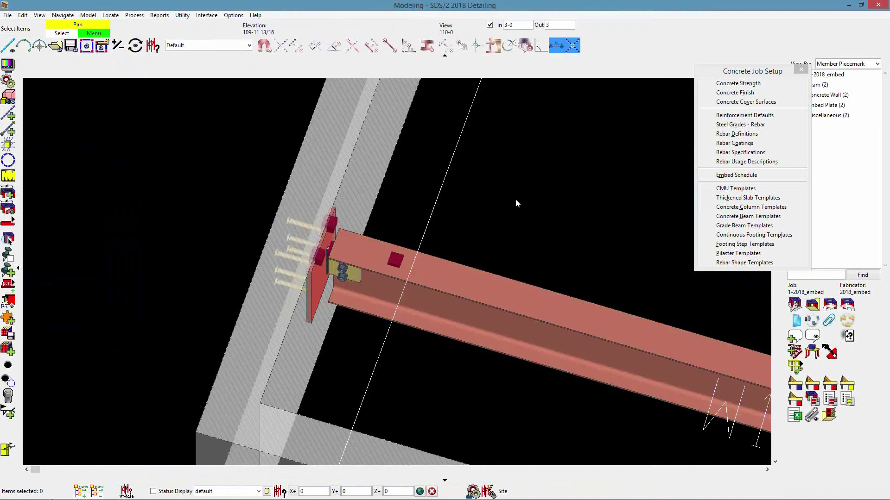
Step: Review the auto standard connection settings for a wide flange beam framing perpendicular to a concrete wall or embed plate
click(234, 16)
mouse_move(248, 33)
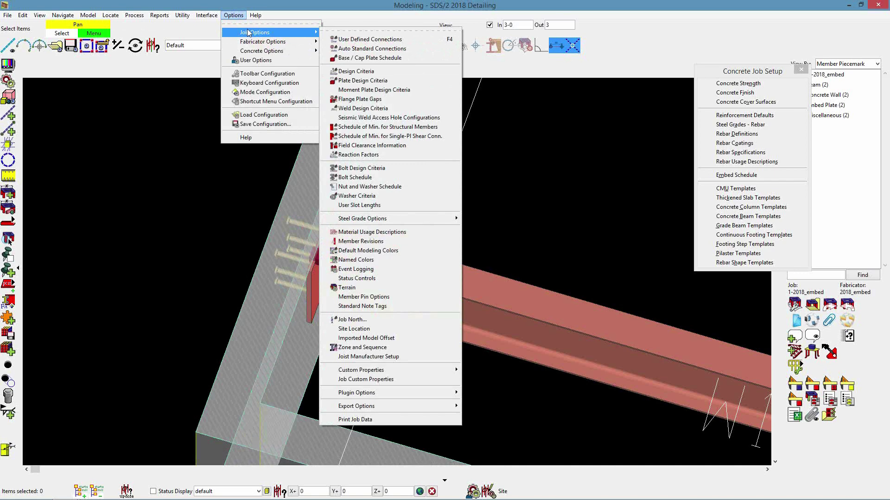
click(401, 49)
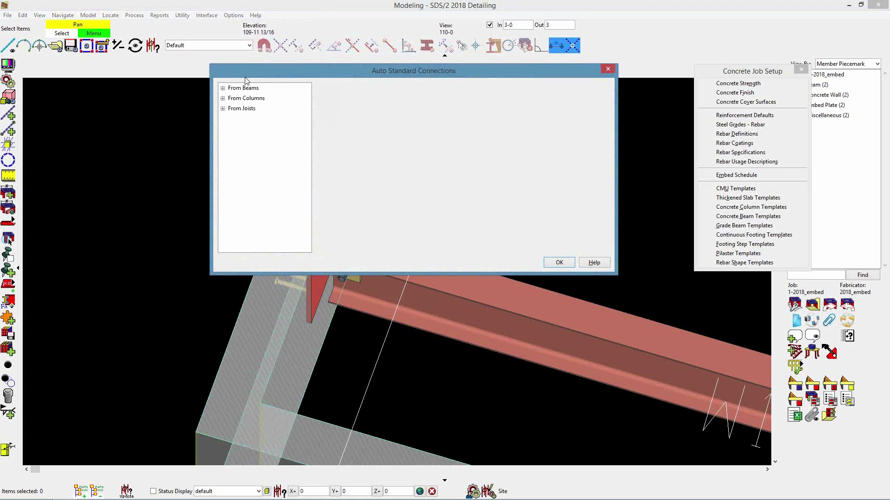
click(257, 89)
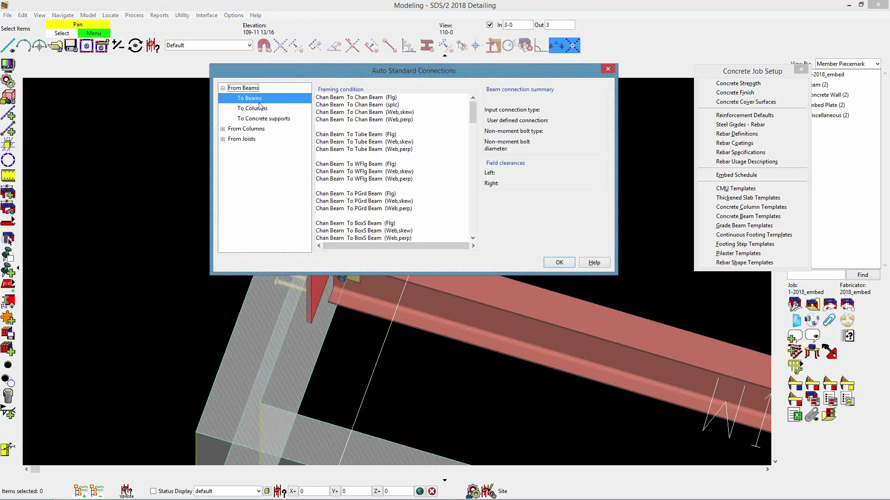
click(258, 119)
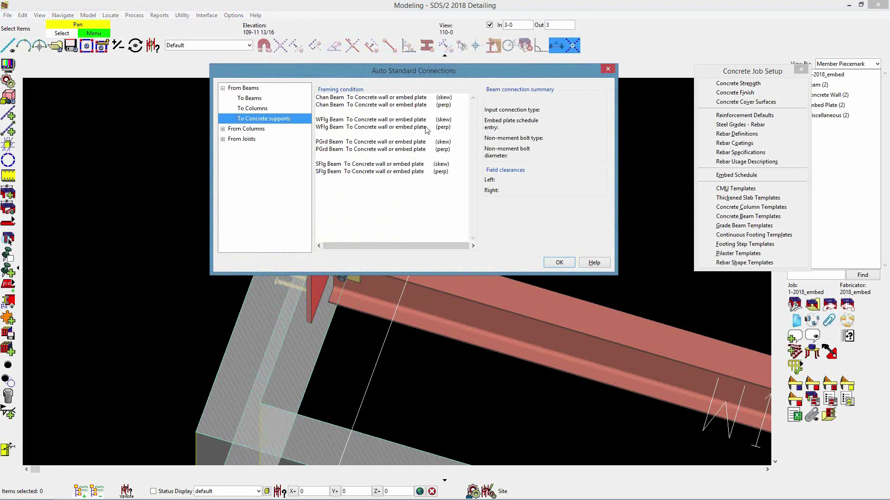
double_click(379, 127)
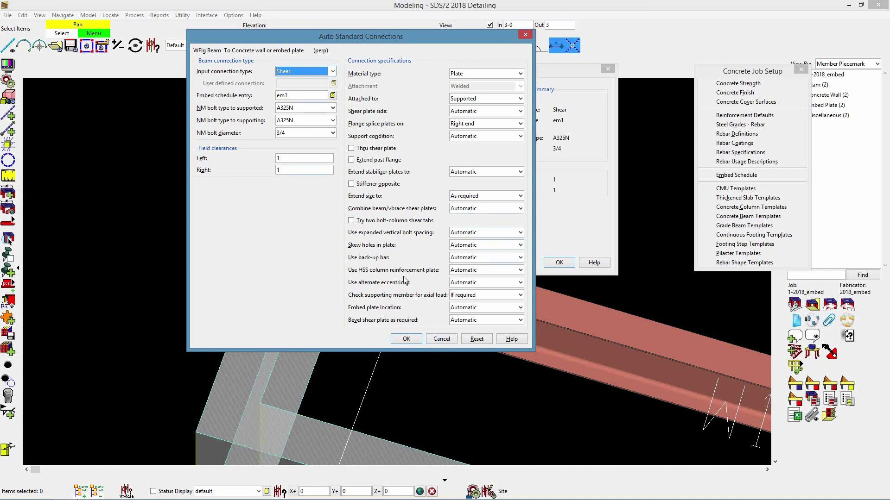
click(406, 340)
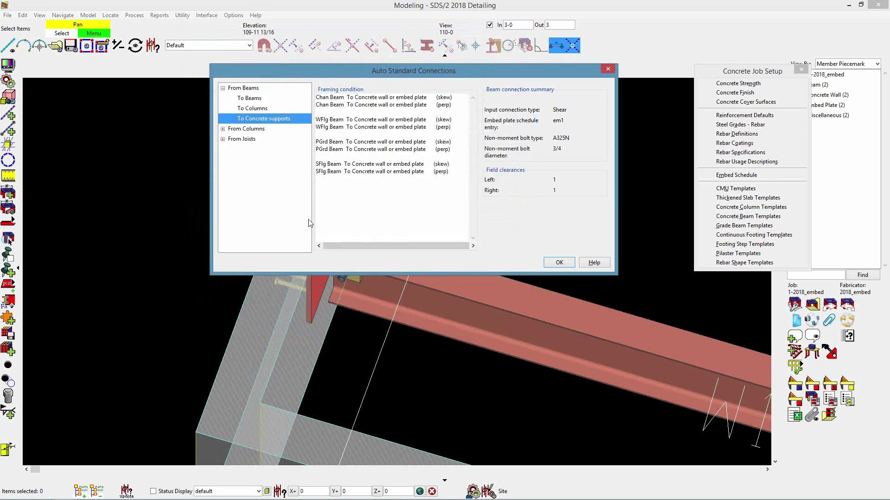
Step: Review the joist framing conditions to concrete supports and close the auto standard connections
double_click(240, 140)
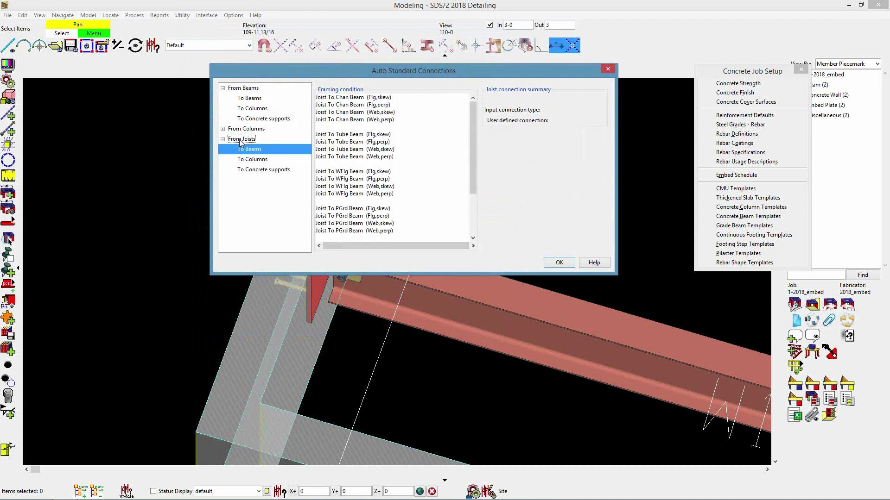
click(272, 170)
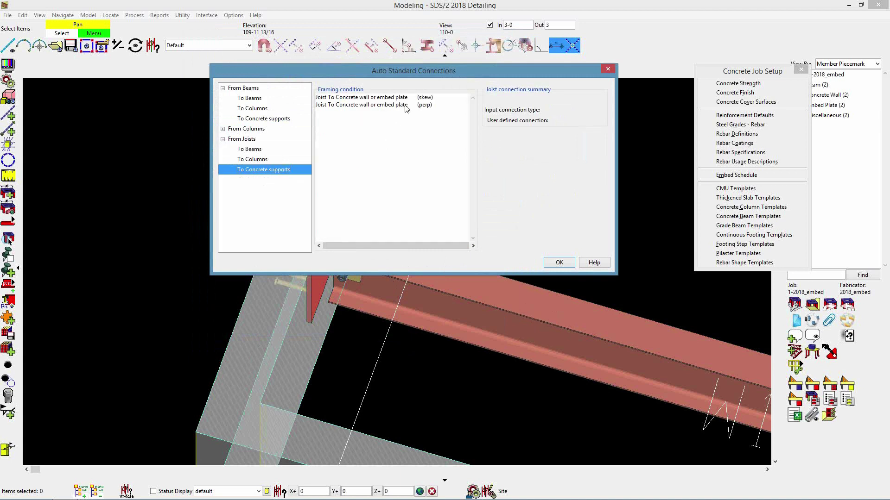
click(559, 262)
Step: Display the outer concrete wall as stick, examine the exposed embed plate connection at an angle, and clear the selection
scroll(292, 238, down, 3)
middle_drag(355, 285, 321, 236)
scroll(304, 252, up, 5)
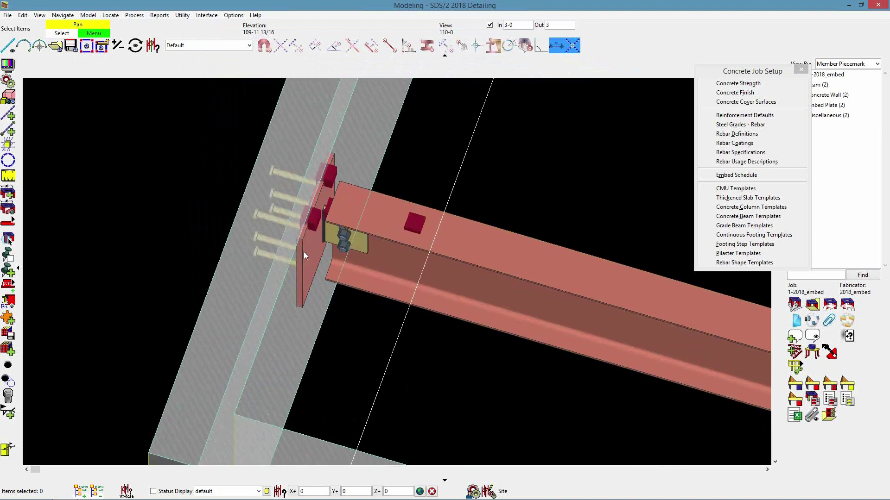
click(266, 312)
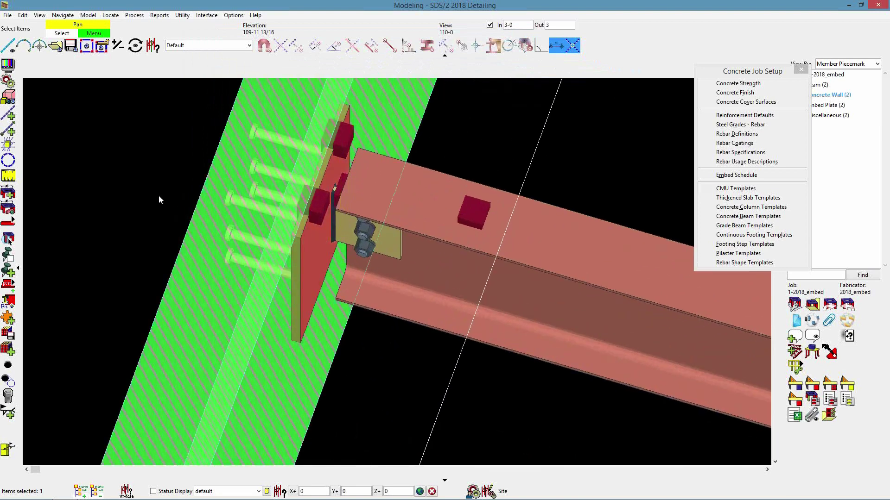
right_click(142, 190)
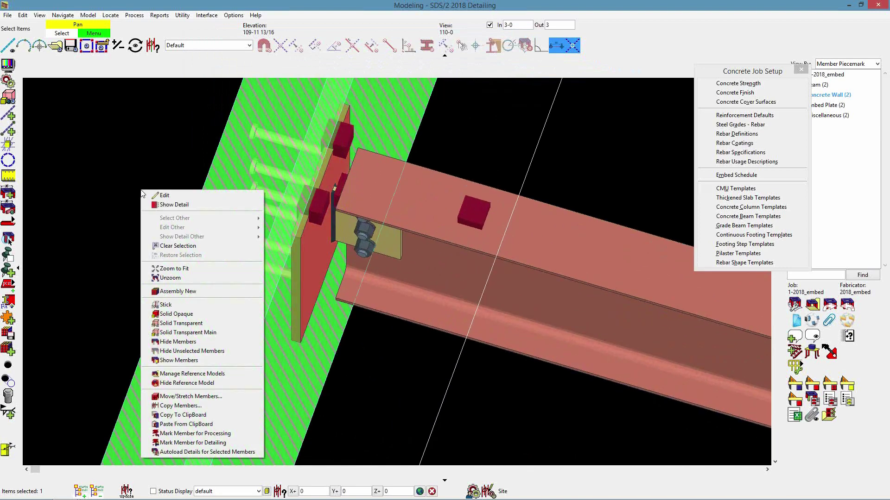
click(203, 305)
shift+middle_drag(320, 242, 274, 213)
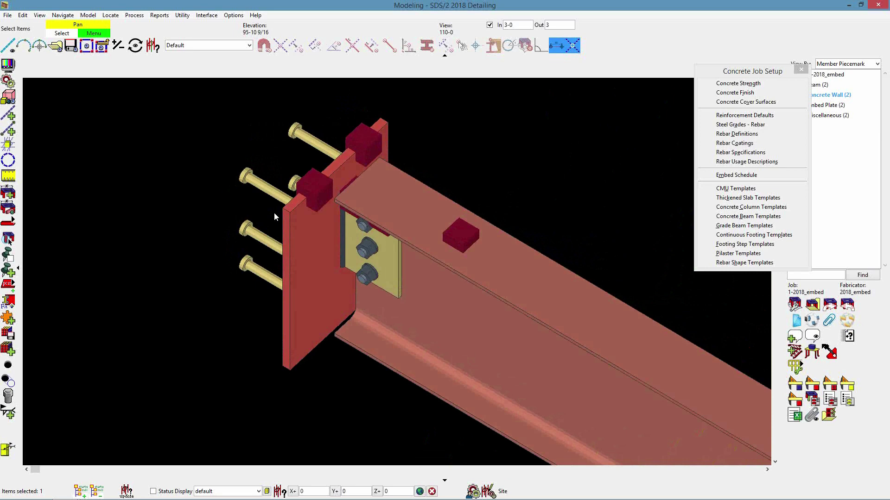
click(521, 311)
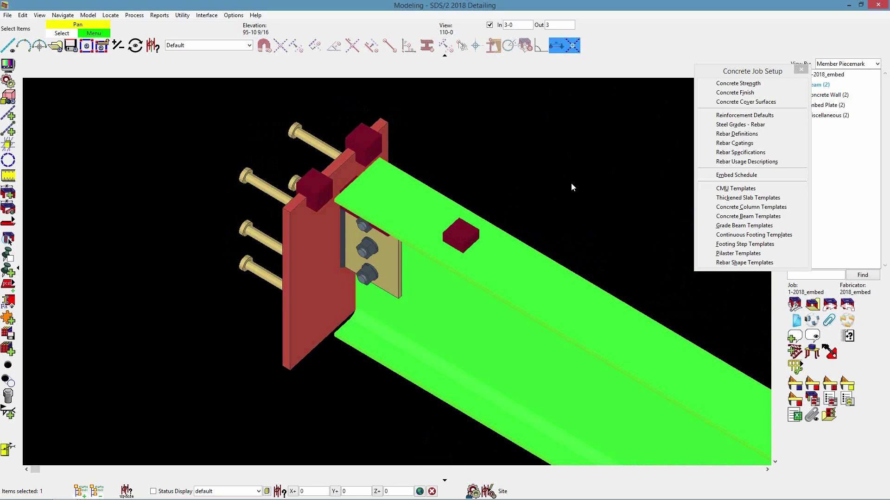
click(556, 131)
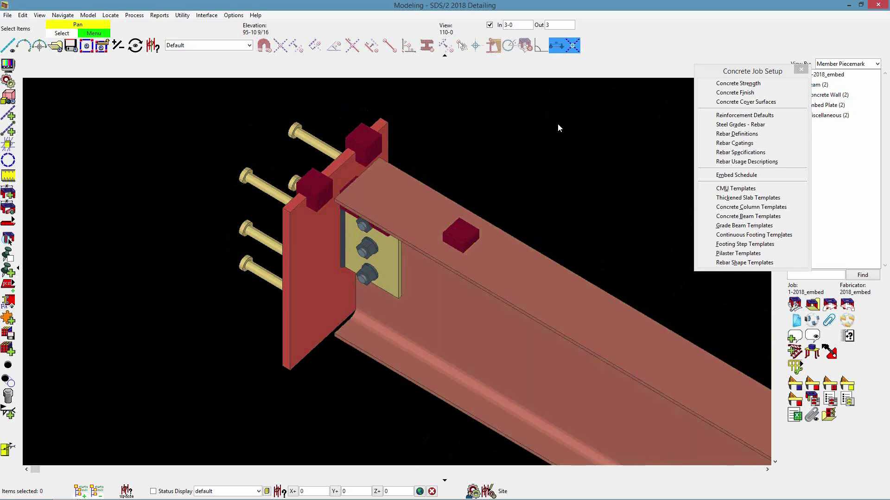
Step: Detail the embed plate at the W16x26 beam's end with the existing annotation and dimensioning options, then review and close its drawing
click(305, 235)
right_click(306, 235)
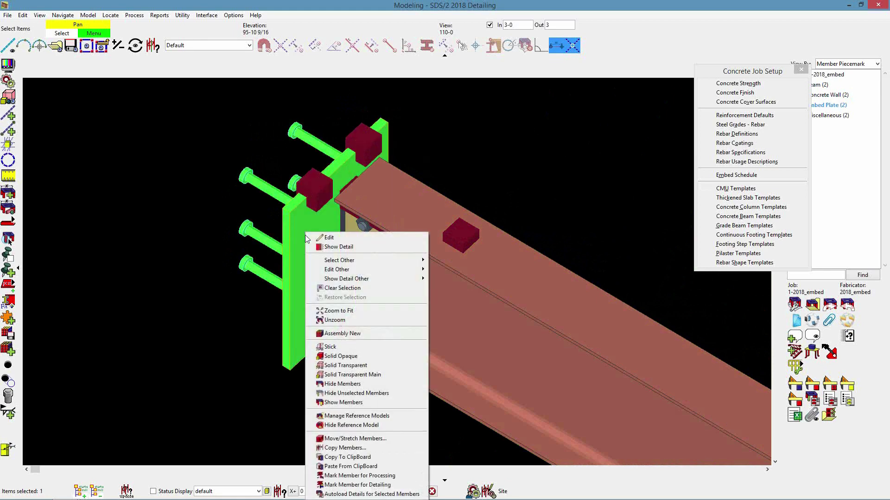
click(335, 247)
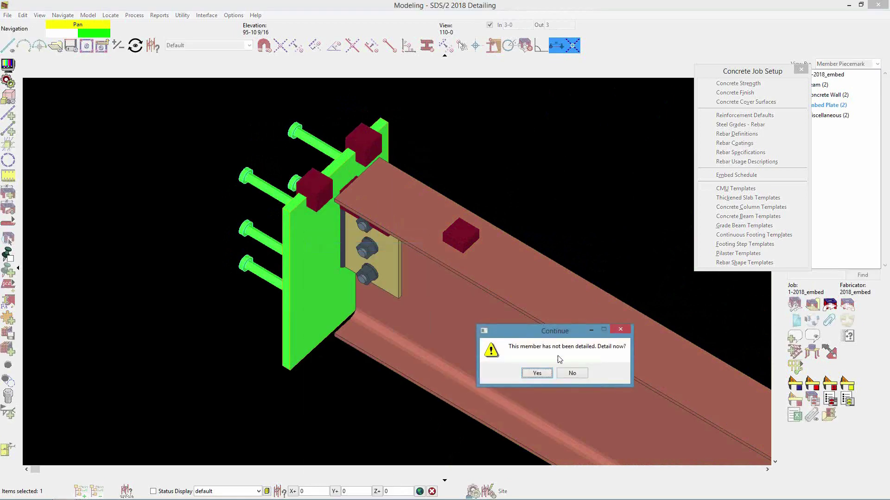
click(536, 374)
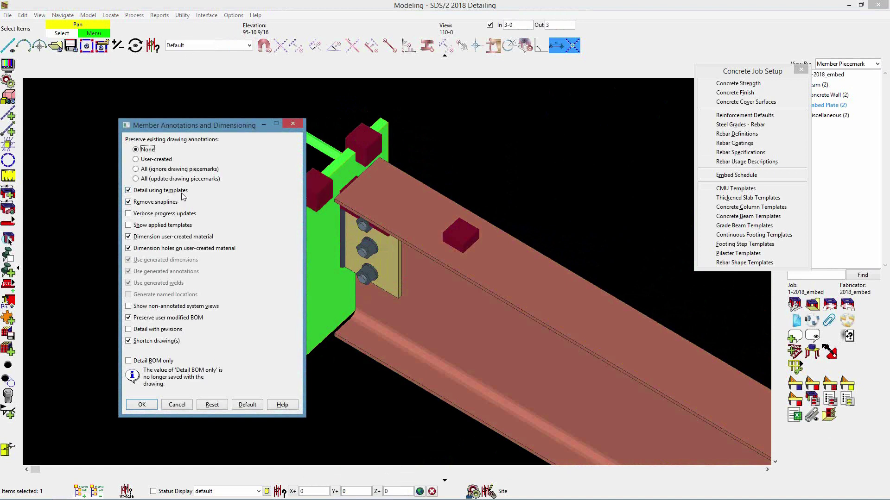
click(142, 404)
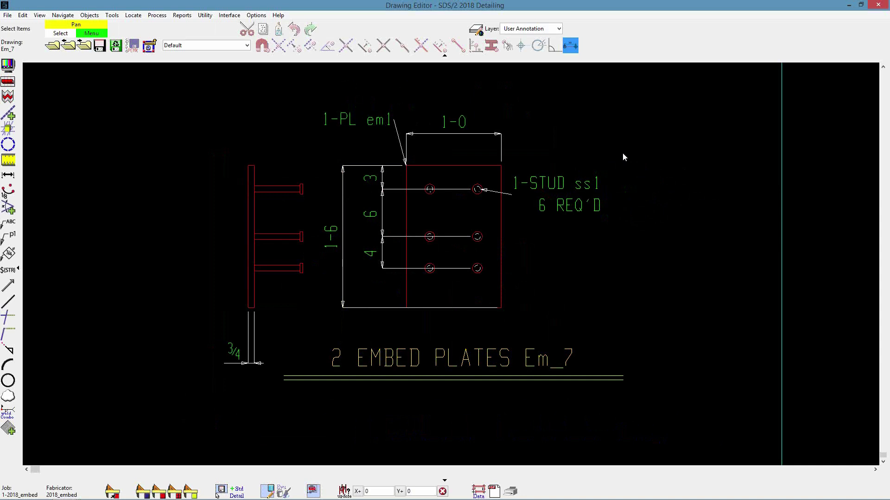
scroll(532, 190, up, 1)
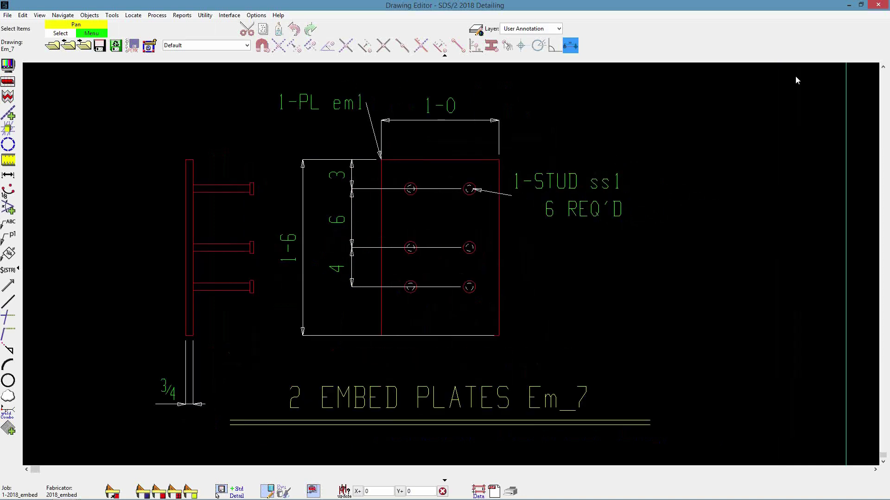
click(878, 5)
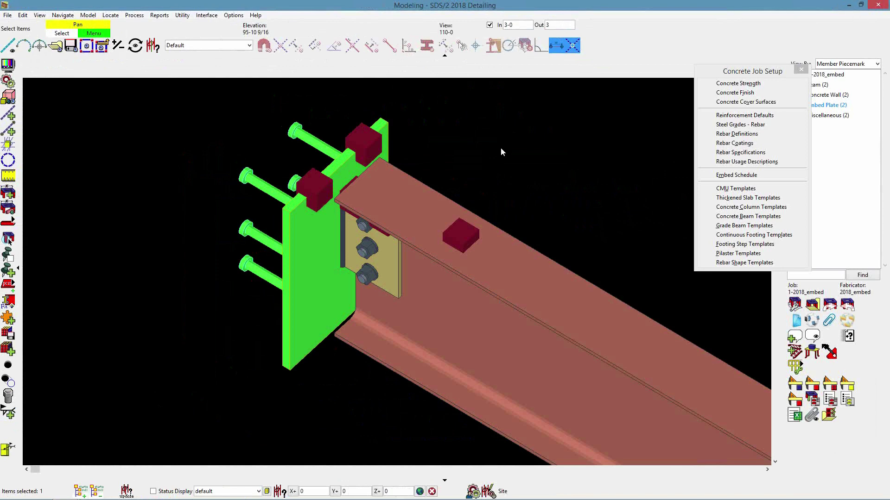
Step: Set the W16x26 beam's left end connection to Clip angle with embed plate schedule entry em1
click(509, 180)
middle_drag(524, 241, 437, 207)
scroll(493, 217, down, 2)
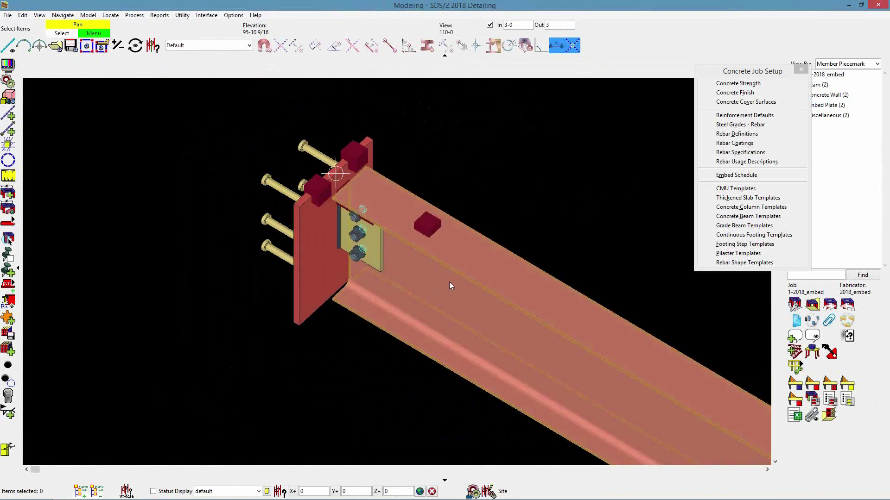
double_click(461, 280)
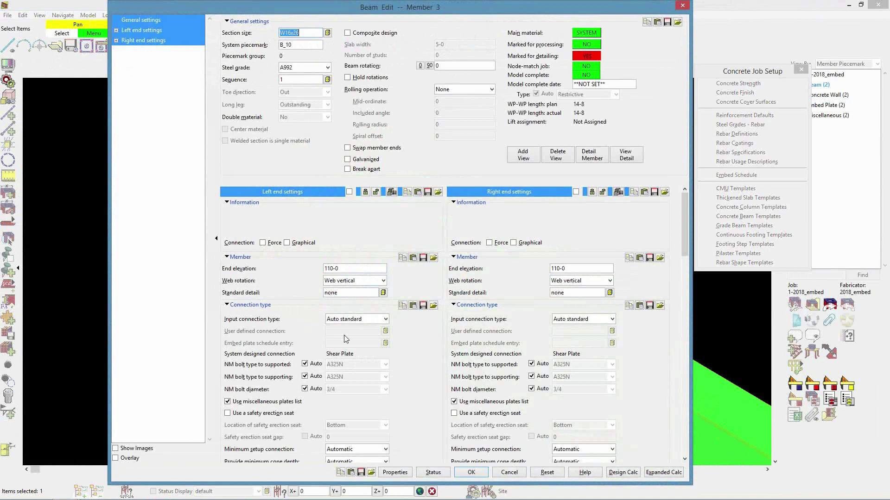
click(385, 319)
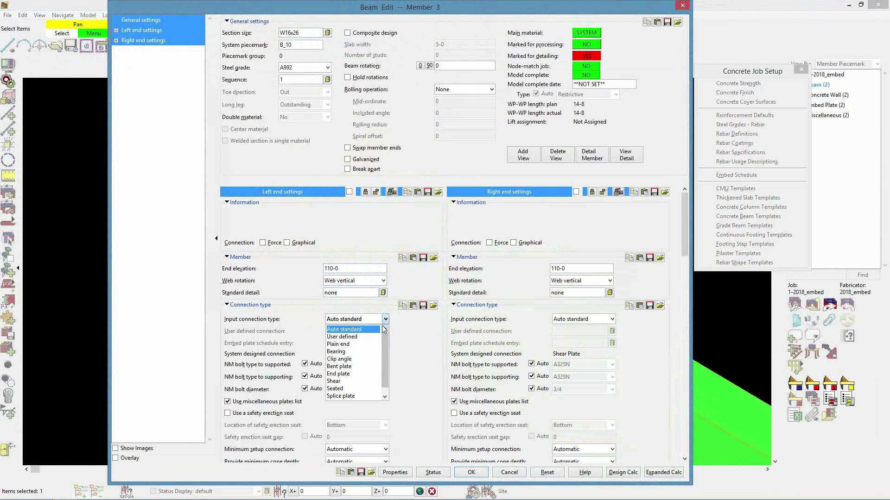
click(352, 360)
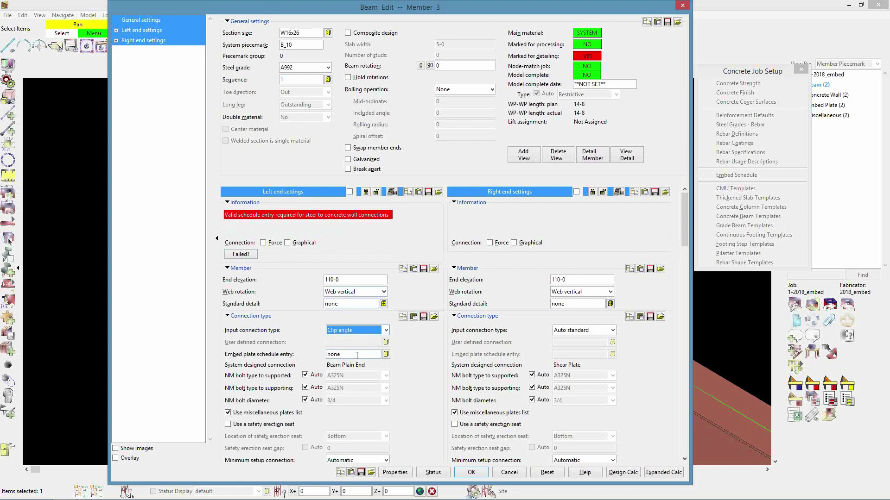
click(385, 355)
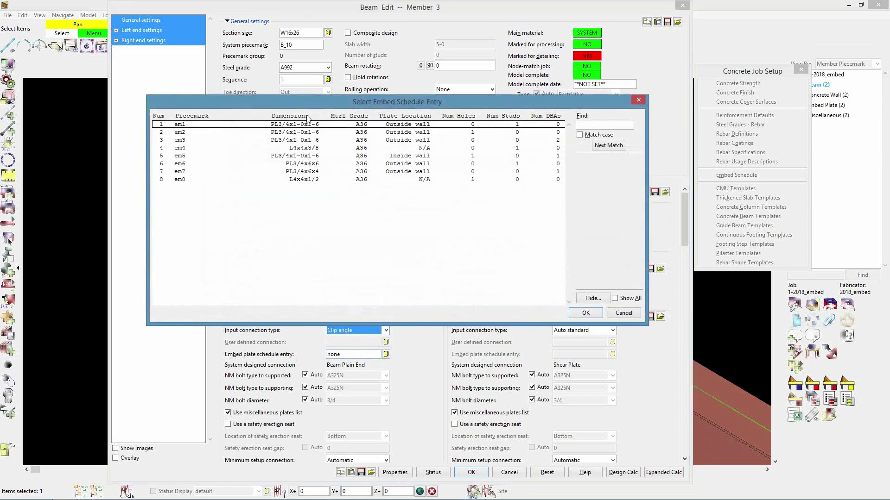
click(261, 126)
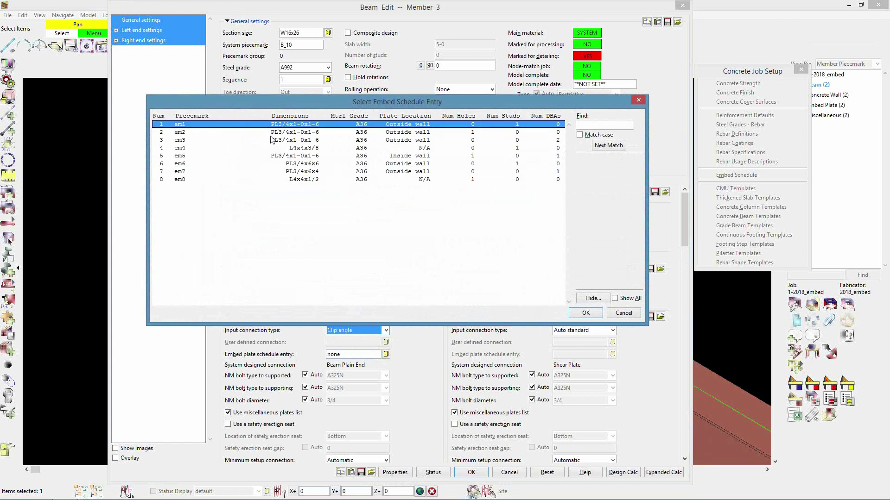
click(585, 313)
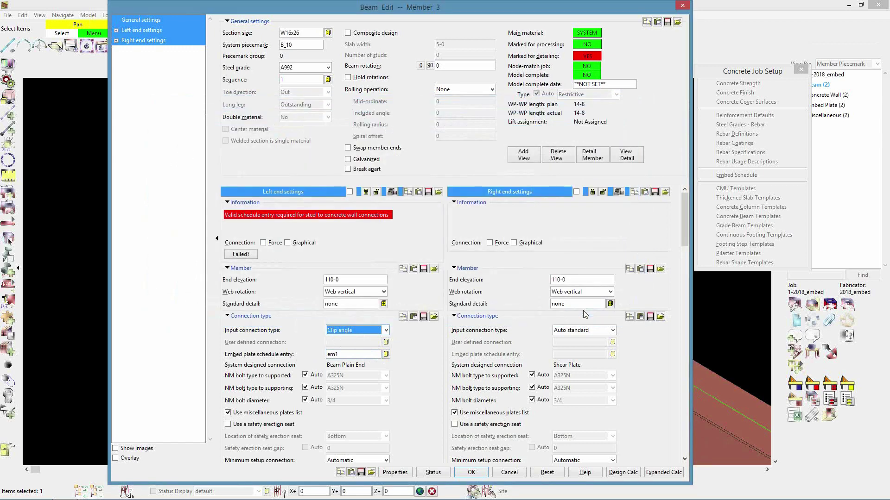
Step: Set the left end clip angle's gage to Narrow and apply the beam changes
scroll(352, 433, down, 3)
click(355, 427)
click(371, 435)
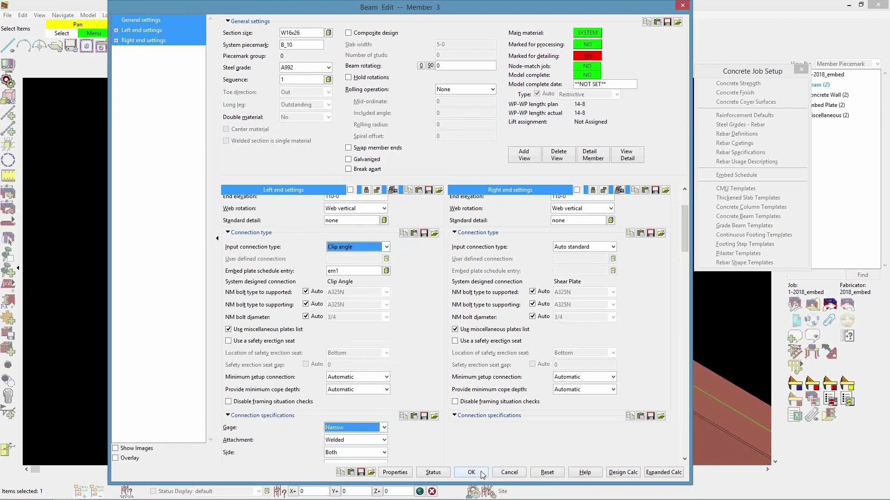
click(471, 473)
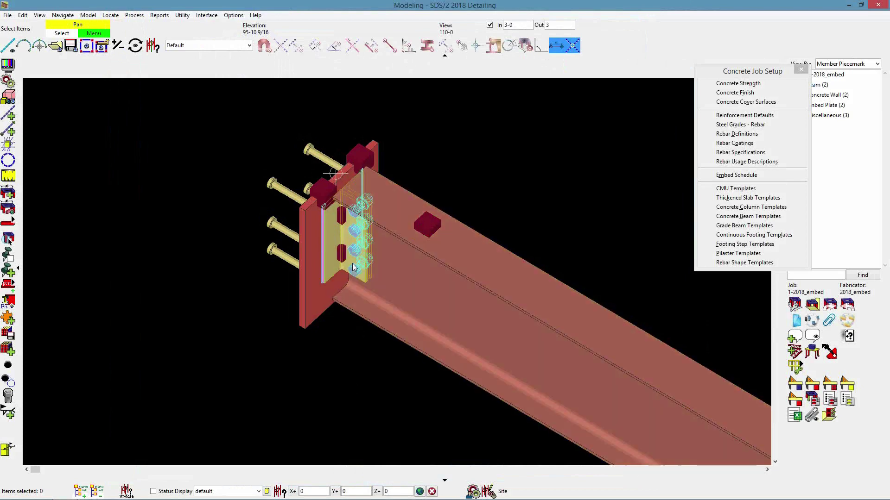
Step: Examine the clip angle connection at the embed plate, followed by the connection at the beam's opposite end
scroll(314, 210, up, 1)
shift+middle_drag(316, 254, 356, 215)
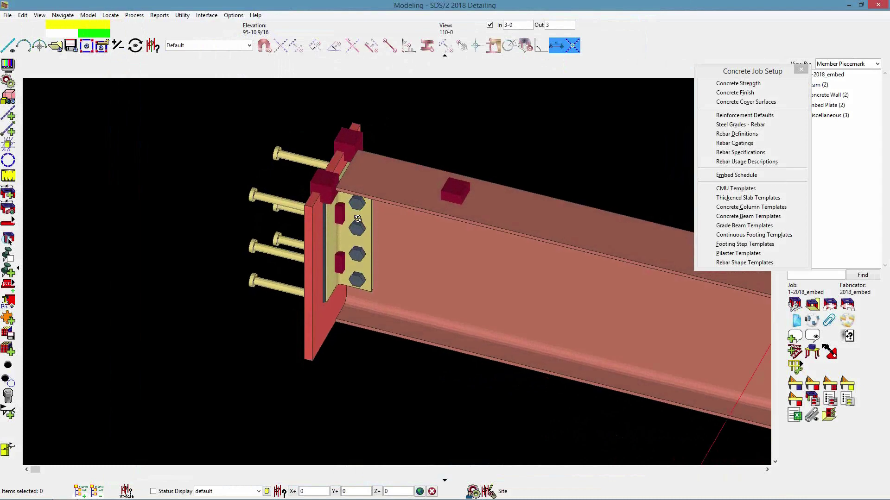
scroll(356, 215, down, 4)
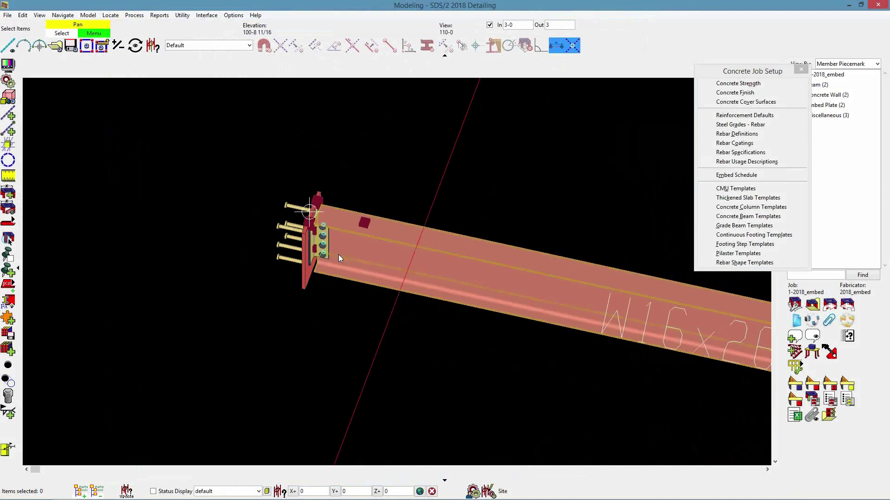
scroll(632, 359, up, 4)
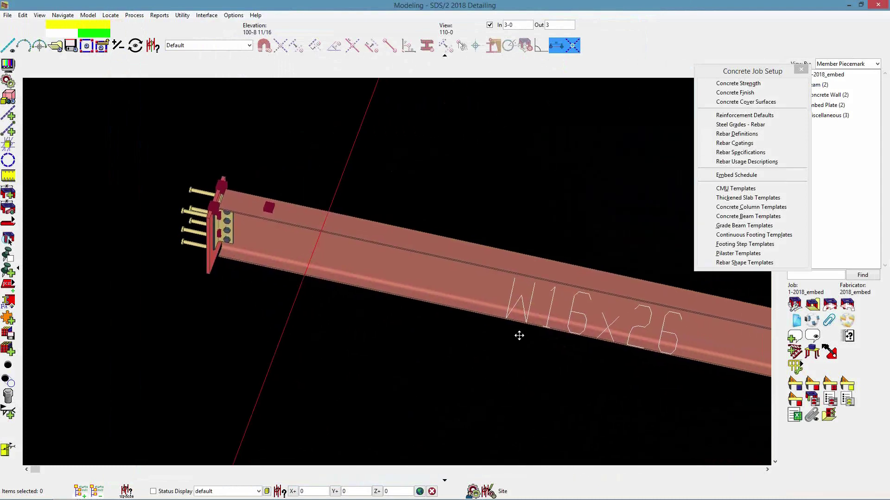
scroll(564, 328, down, 3)
scroll(613, 321, up, 4)
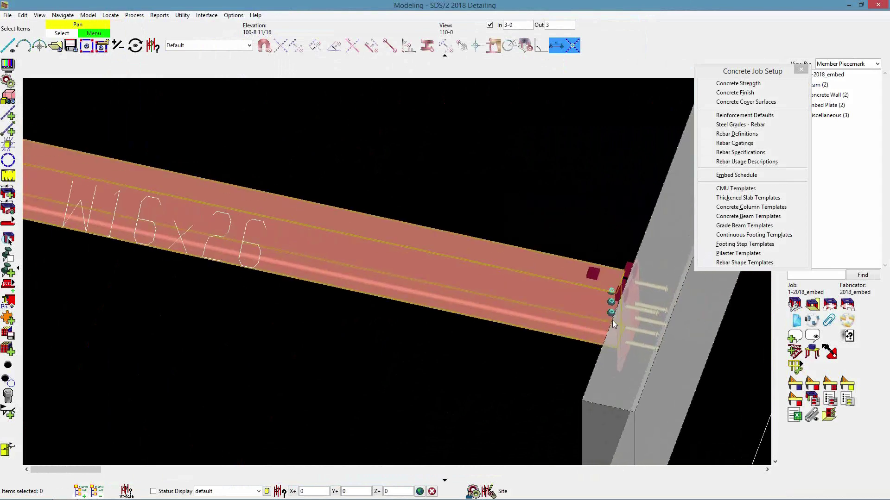
scroll(625, 305, up, 2)
scroll(605, 284, down, 3)
shift+middle_drag(595, 290, 499, 309)
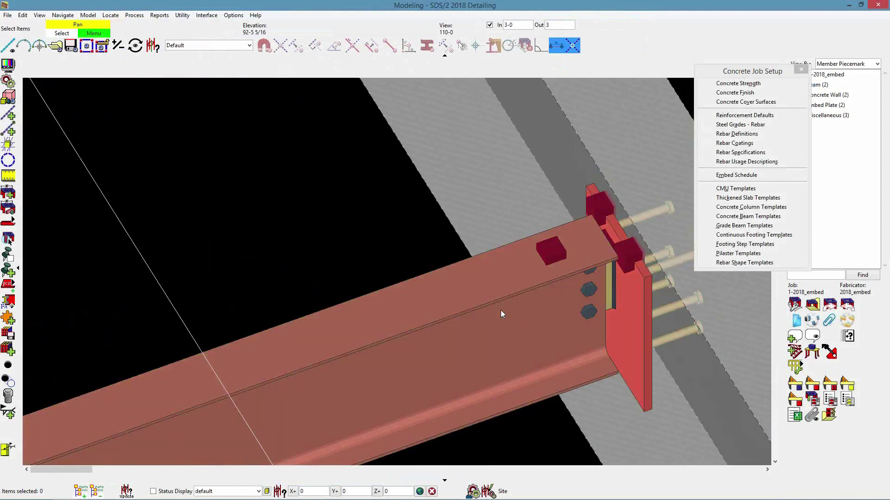
Step: Set the beam's right end connection to Shear with embed plate schedule entry em2 and apply the changes
click(543, 272)
double_click(543, 273)
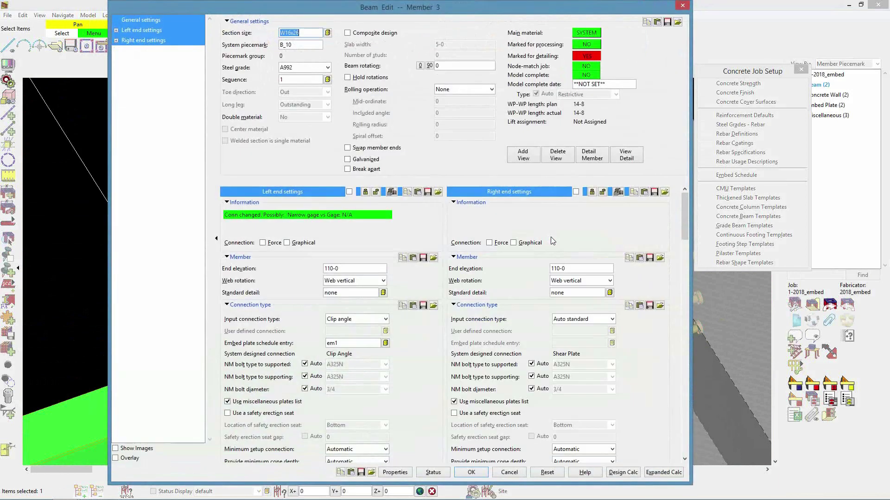
click(612, 319)
click(573, 388)
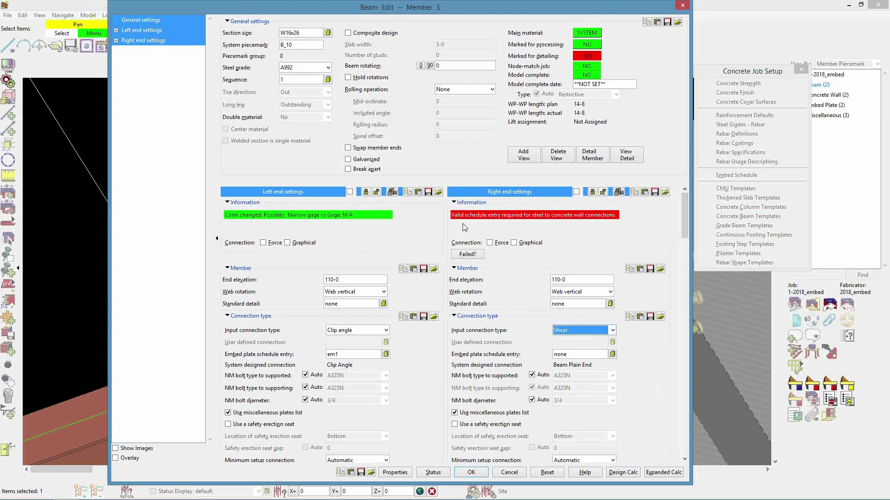
click(613, 354)
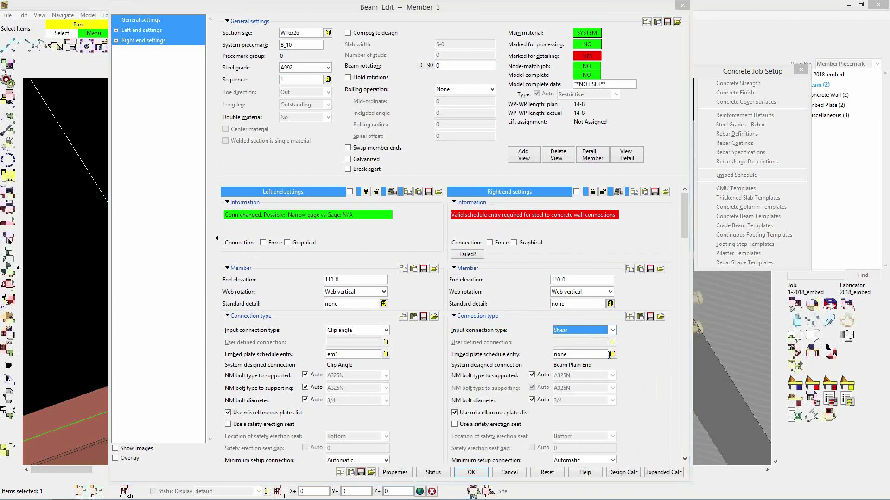
click(195, 132)
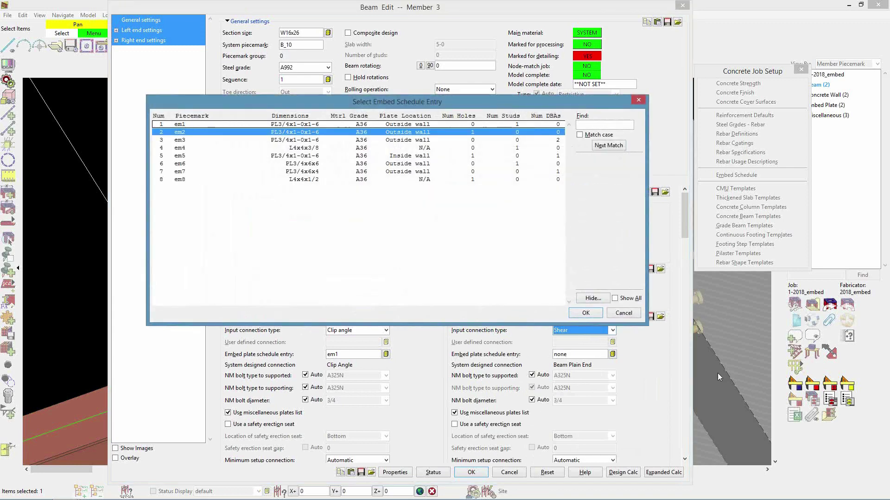
click(586, 313)
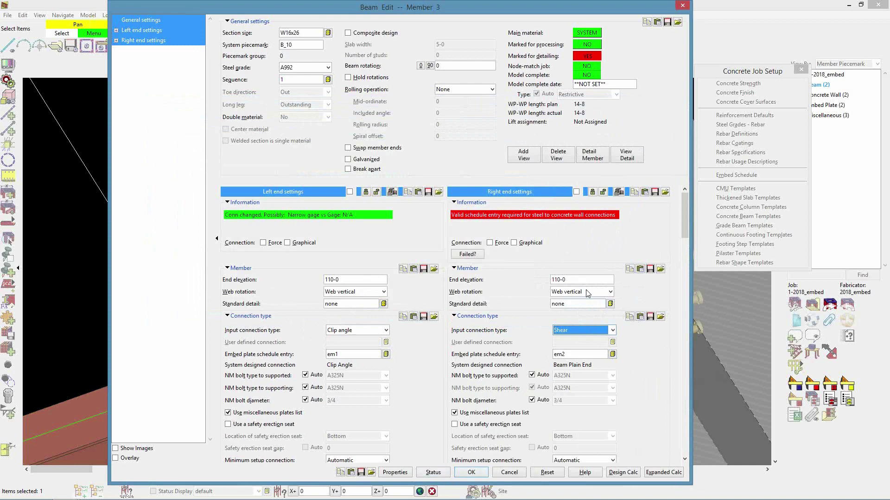
click(572, 280)
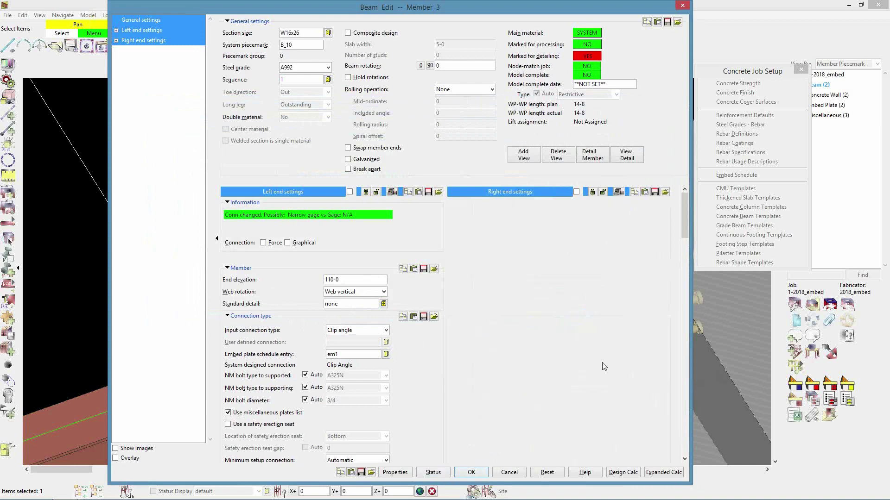
click(481, 474)
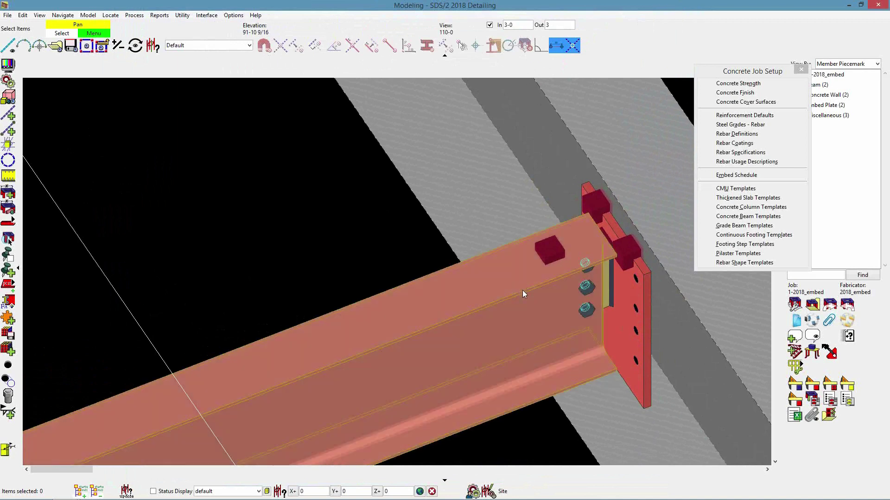
Step: Override the column spacing of the em2 embed plate's Hole Pattern 1 with 8 and apply the change
middle_drag(481, 372, 494, 316)
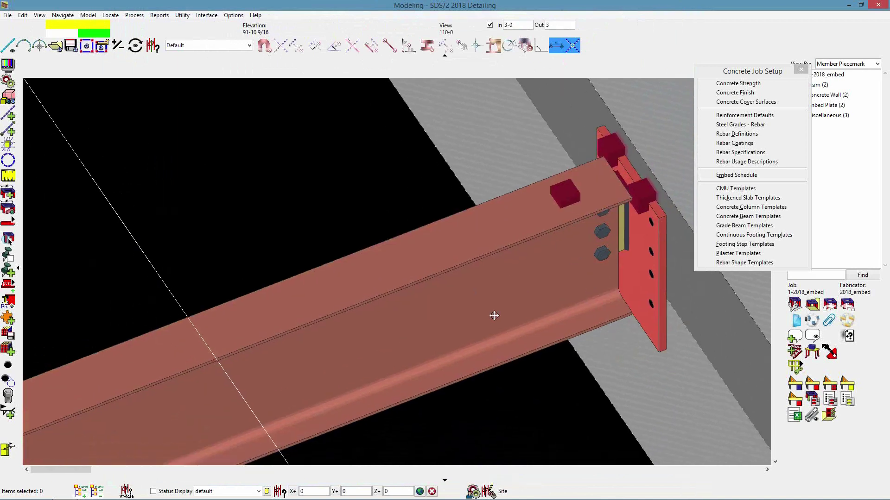
scroll(649, 234, up, 2)
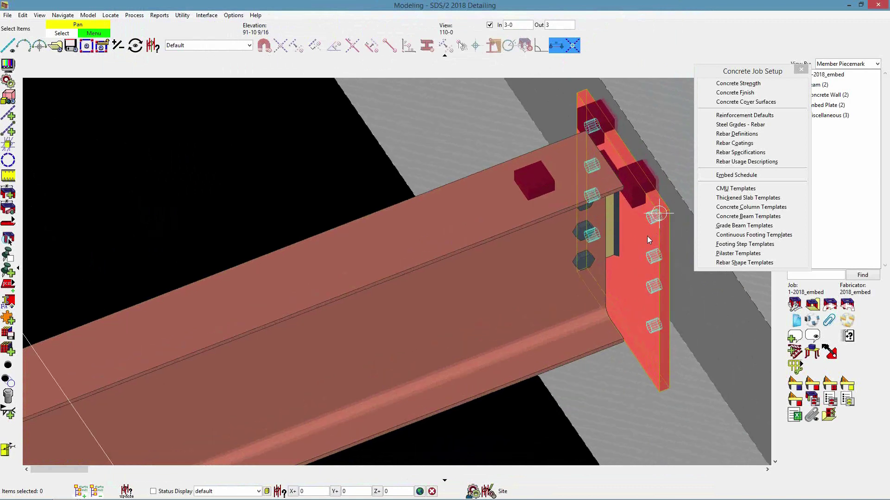
middle_drag(647, 235, 580, 238)
scroll(615, 239, up, 2)
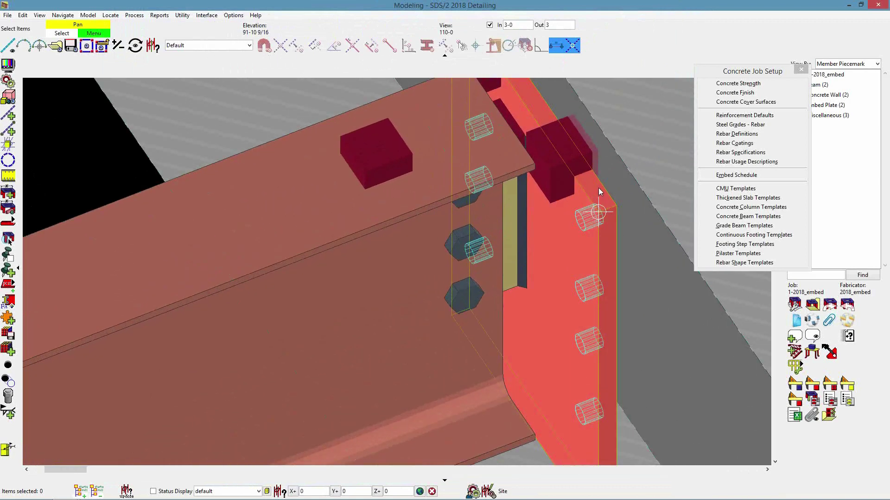
double_click(560, 246)
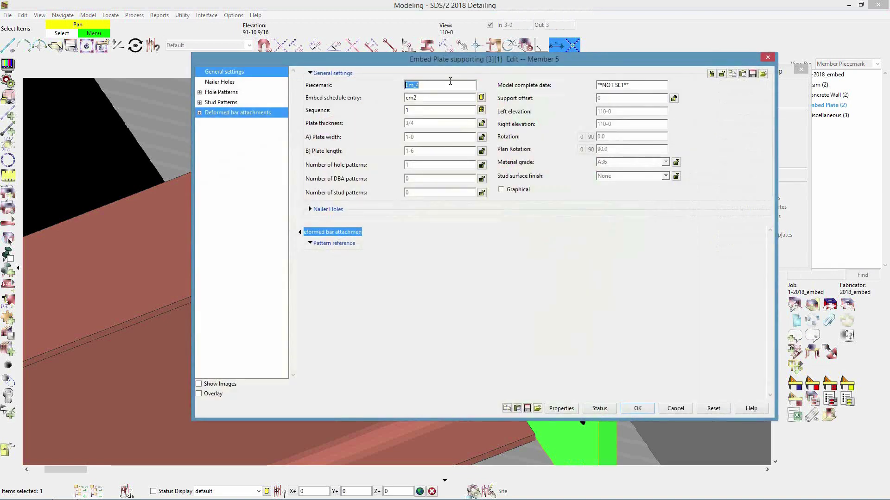
drag(447, 66, 379, 23)
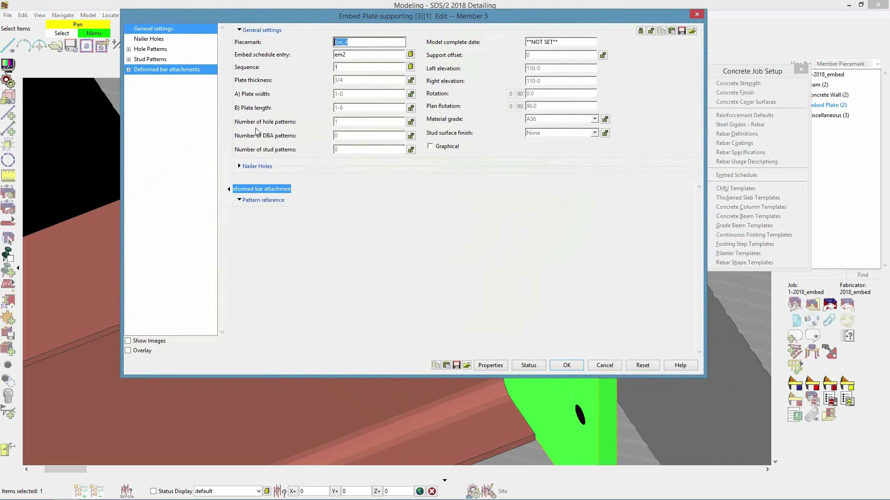
text(1)
click(150, 48)
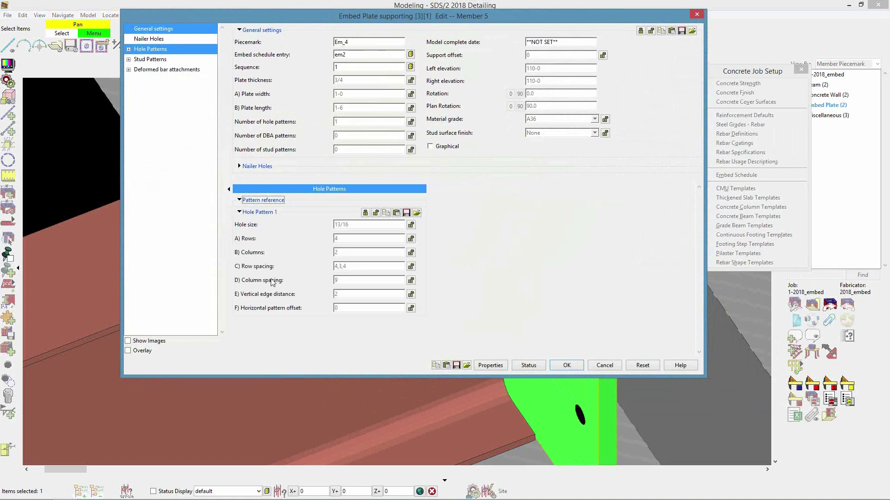
click(411, 280)
click(372, 280)
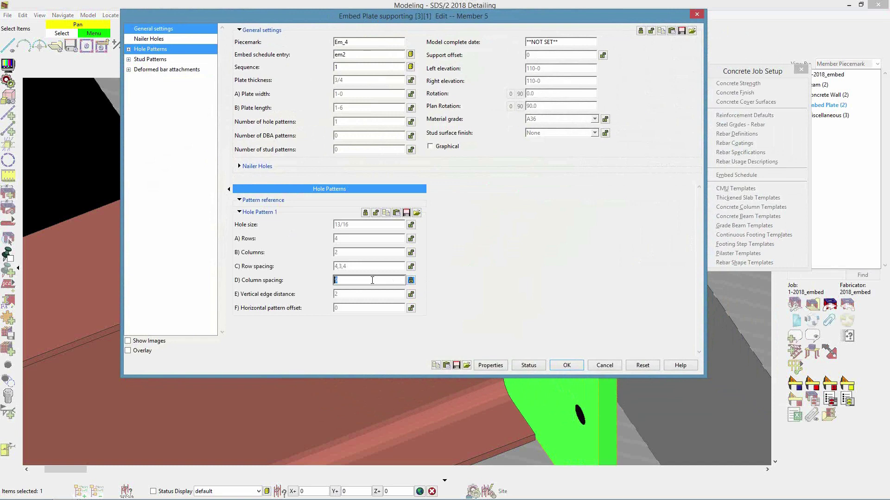
click(567, 365)
Step: Override the em2 embed plate's support offset with 3 and apply the change
scroll(557, 300, down, 3)
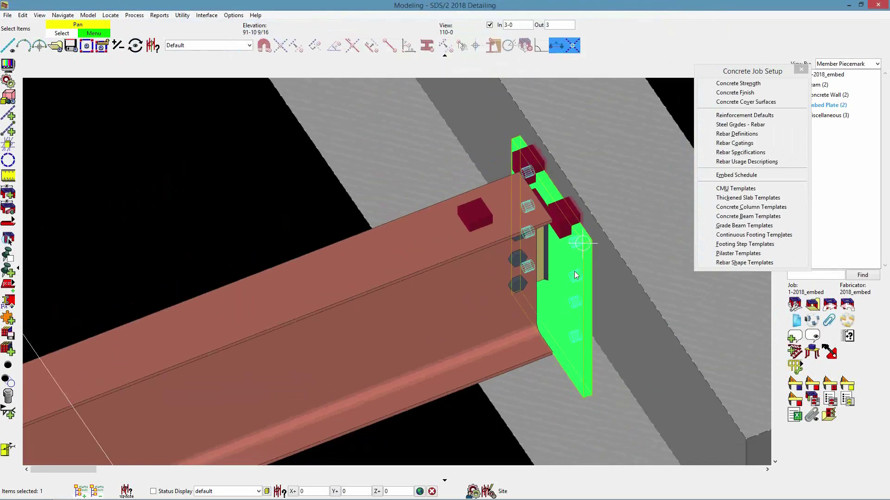
scroll(574, 270, up, 2)
scroll(573, 268, up, 2)
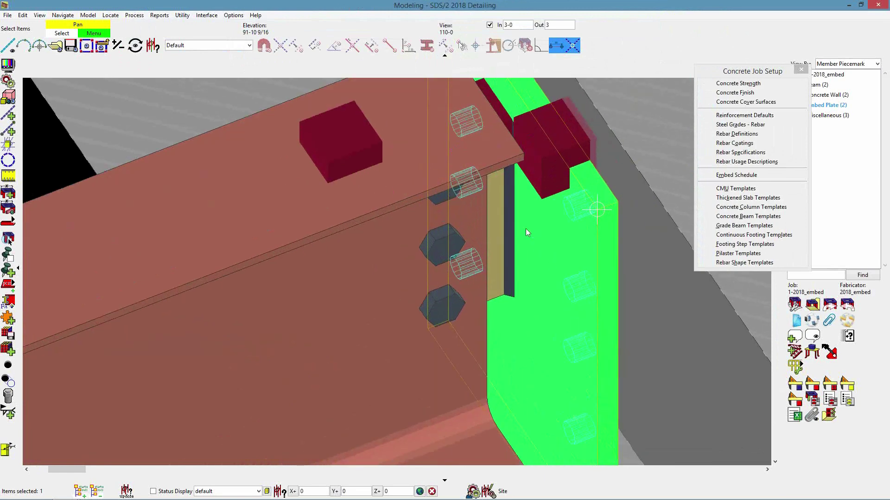
double_click(605, 196)
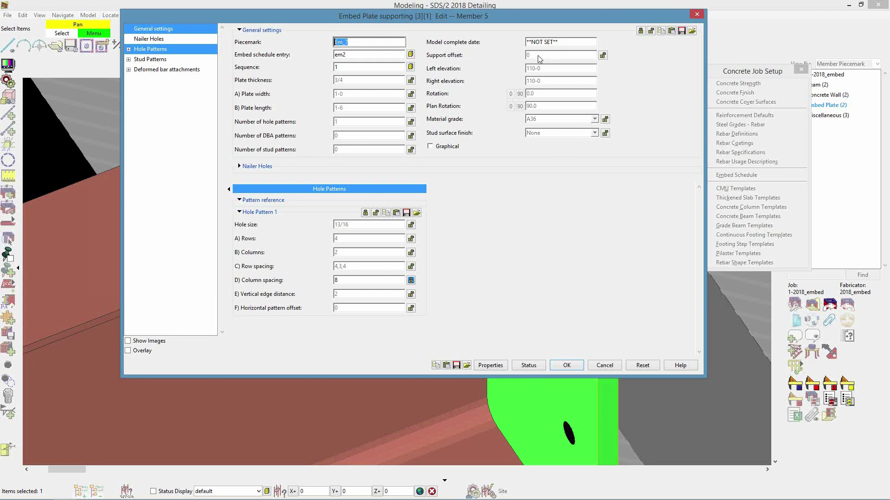
click(603, 56)
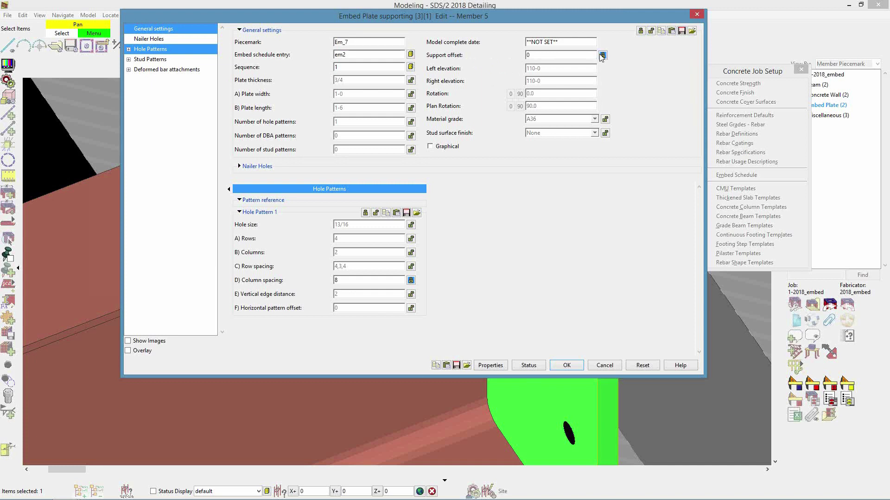
double_click(540, 56)
text(3)
click(560, 366)
Step: Reprocess the W16x26 beam and examine its connection at the offset embed plate
click(354, 283)
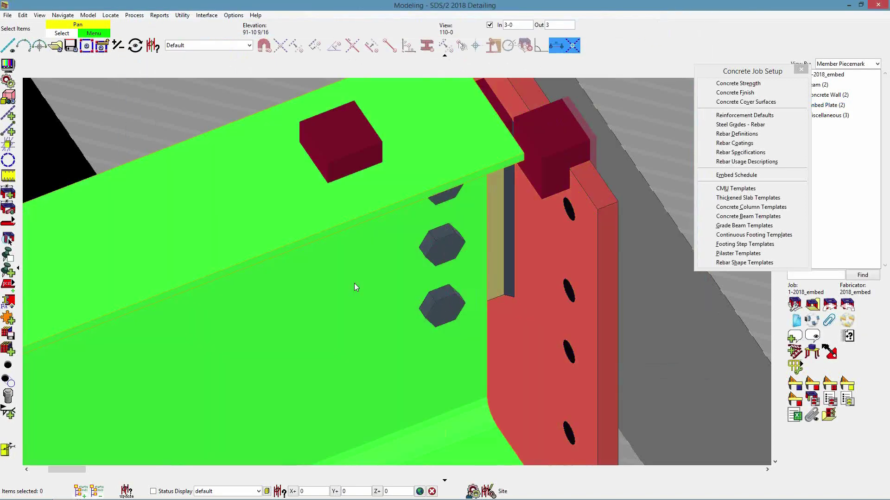
right_click(355, 283)
click(408, 257)
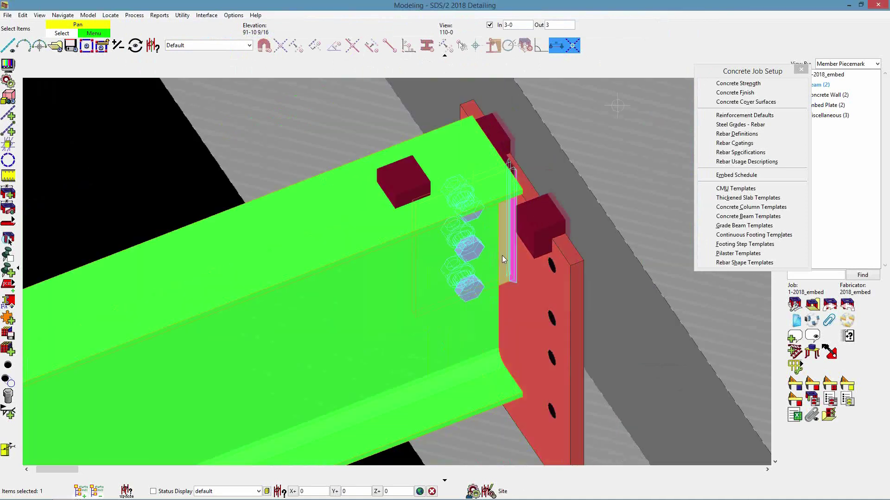
middle_drag(502, 255, 532, 279)
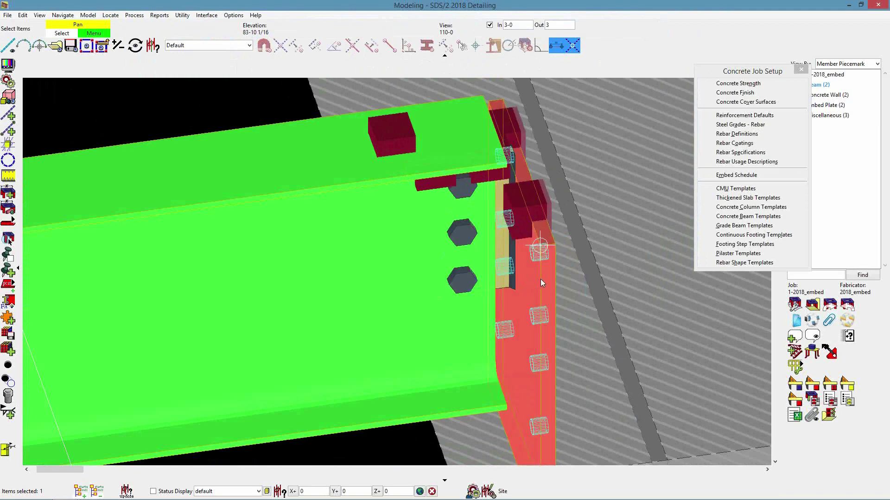
Step: Set the em2 embed plate's support offset to -3 and apply the change
double_click(543, 268)
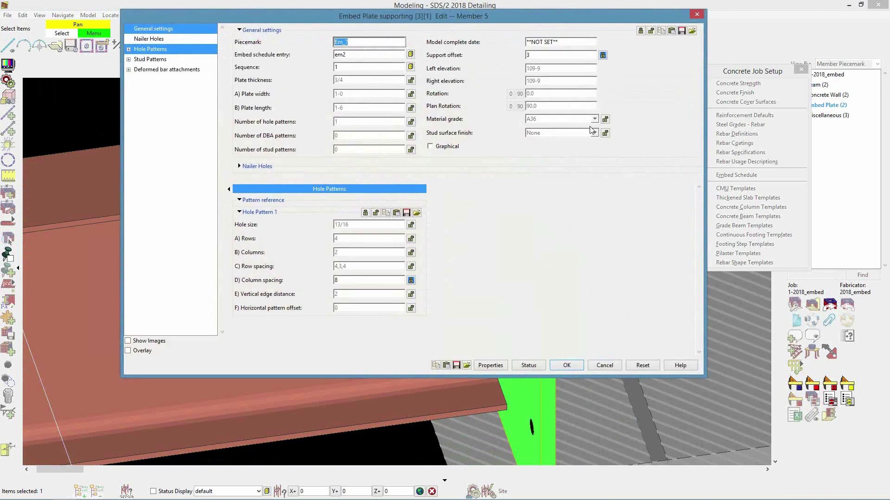
click(543, 55)
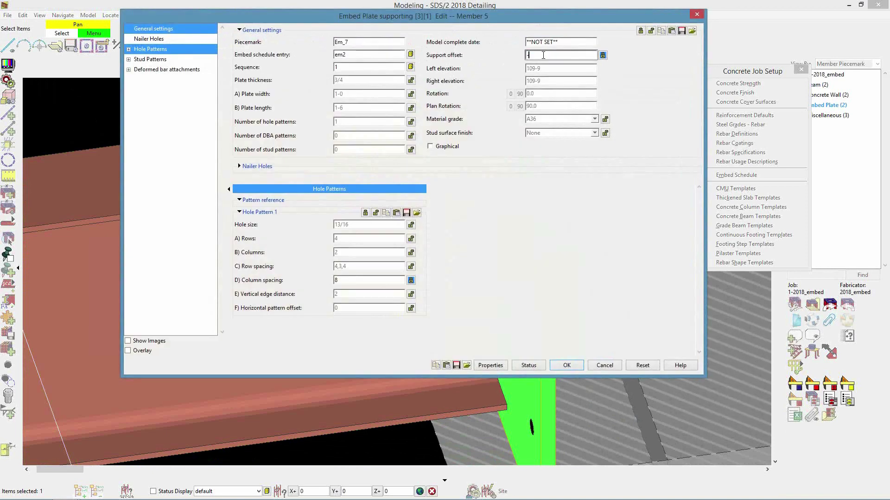
text(-3)
click(566, 365)
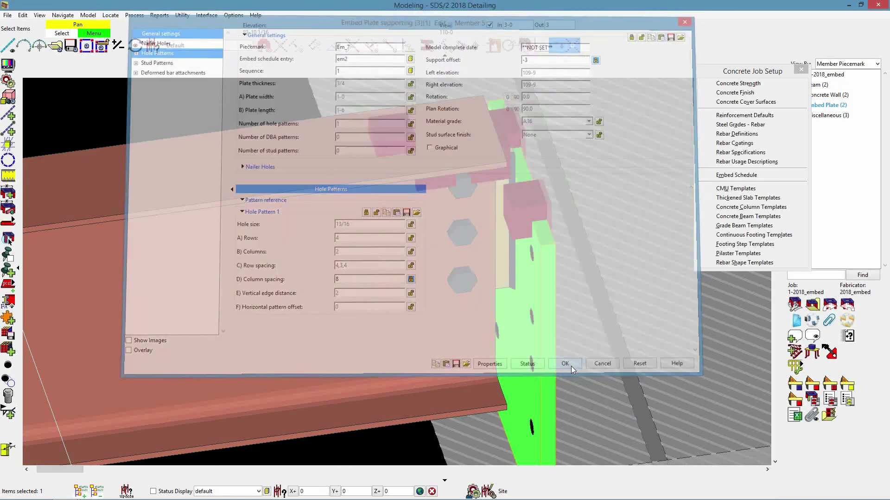
Step: Mark the W16x26 beam for processing to rebuild its connection at the embed plate offset by -3
click(396, 251)
right_click(277, 234)
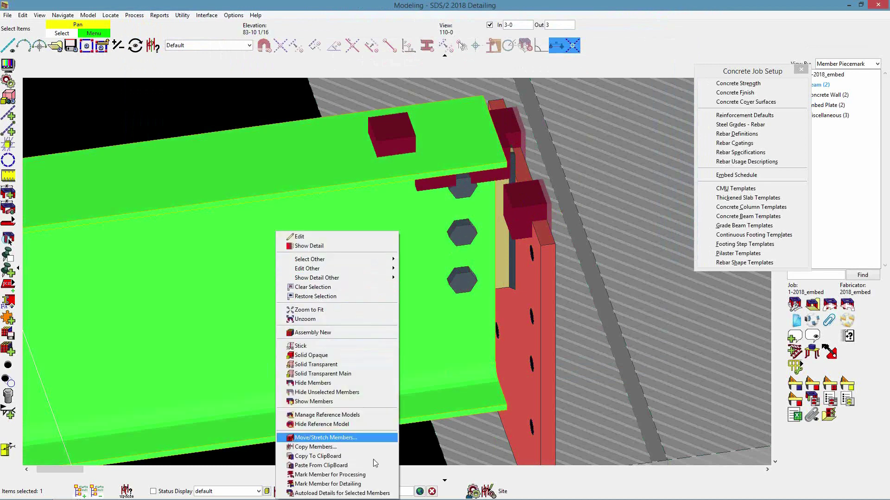
click(373, 476)
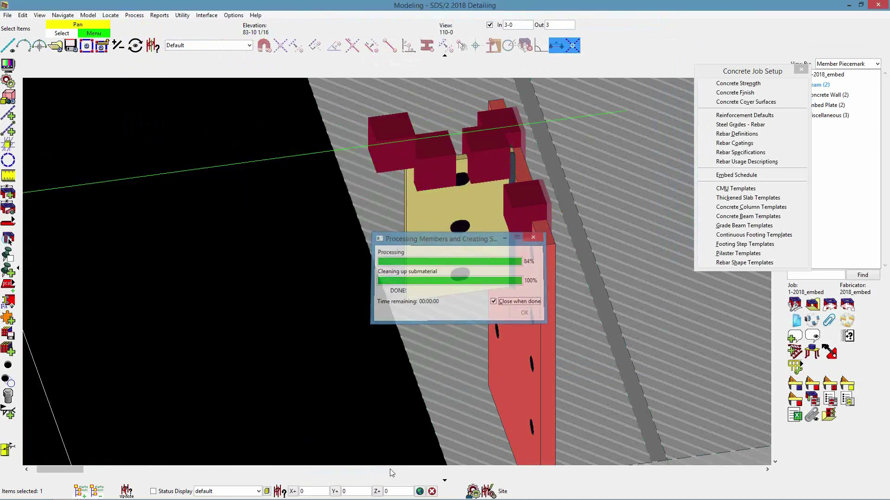
scroll(392, 467, down, 1)
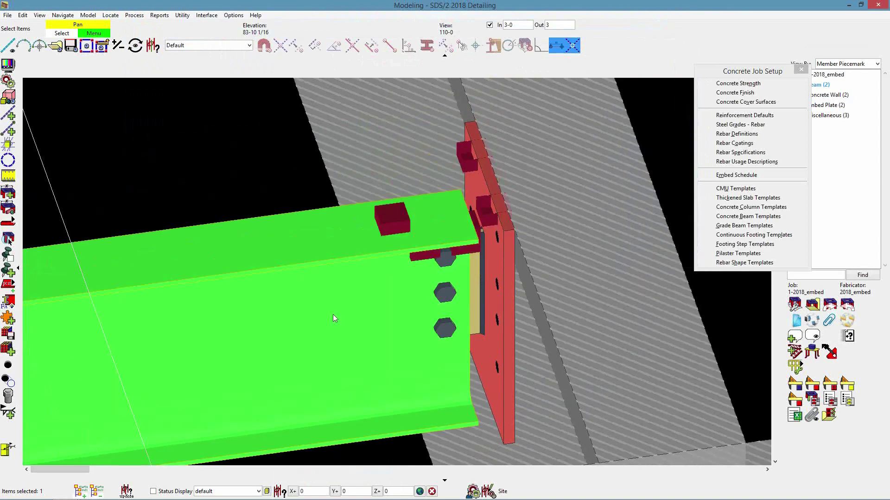
Step: Remove the support offset and Hole Pattern 1 column spacing overrides from the em2 embed plate and apply the changes
click(250, 129)
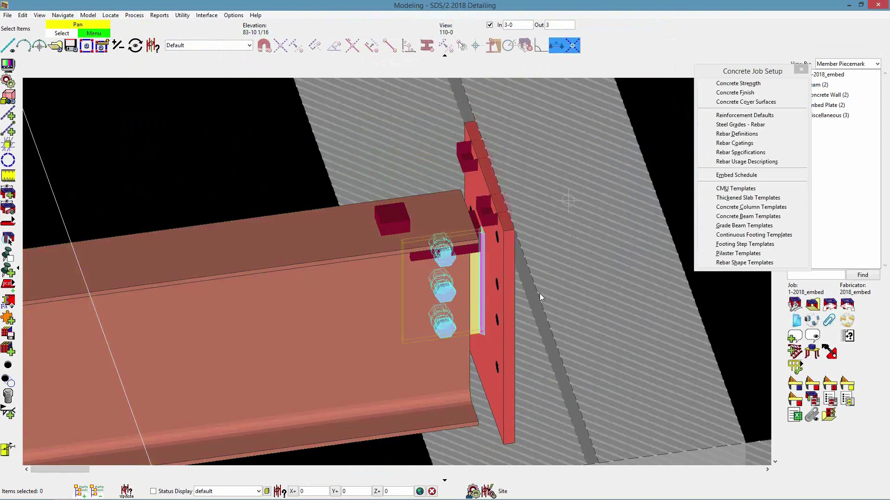
double_click(508, 277)
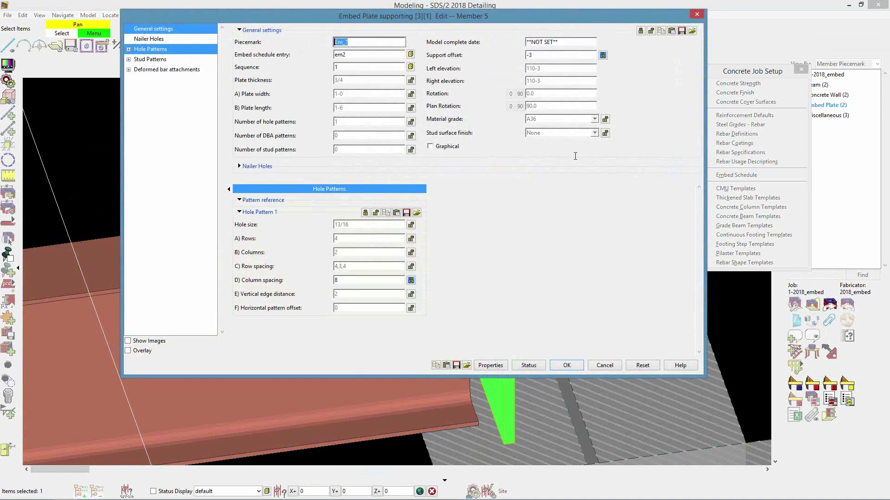
click(411, 281)
click(567, 366)
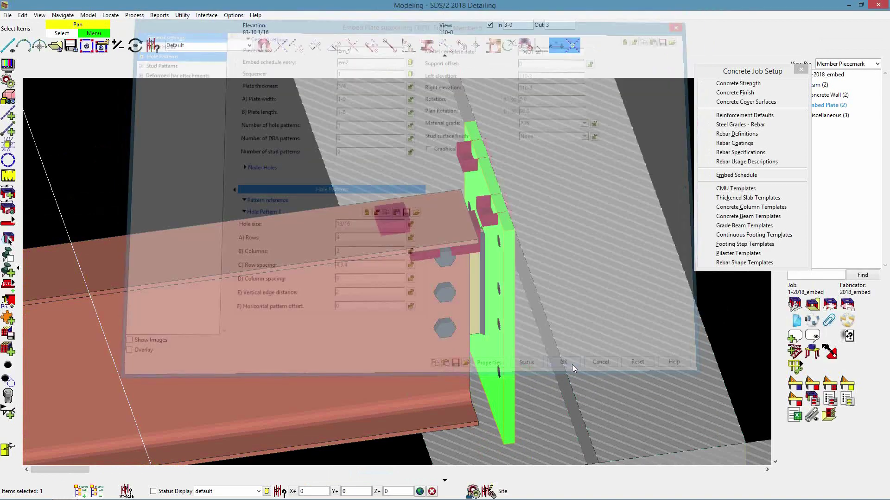
Step: Reprocess the W16x26 beam with the embed plate overrides removed
click(401, 328)
right_click(218, 157)
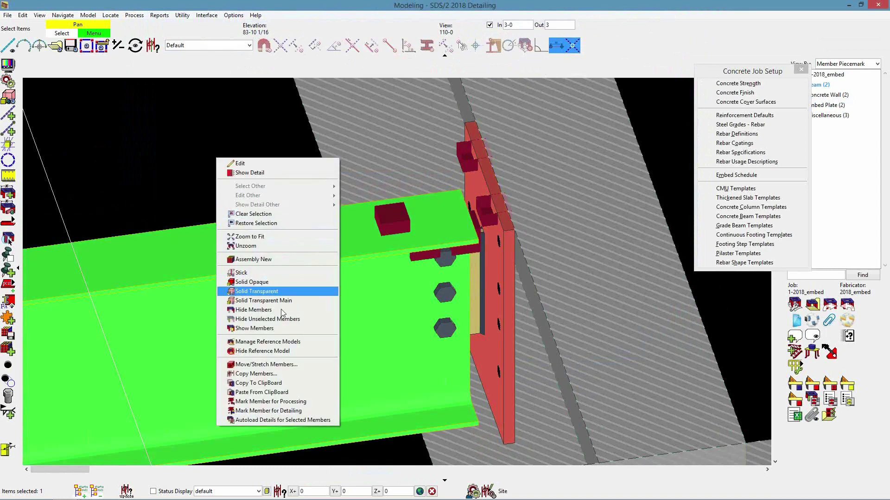
click(315, 402)
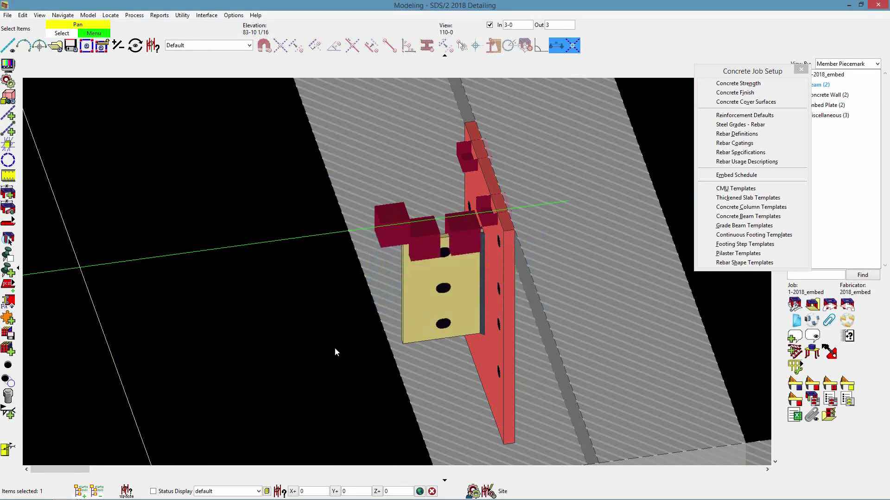
middle_drag(262, 364, 296, 315)
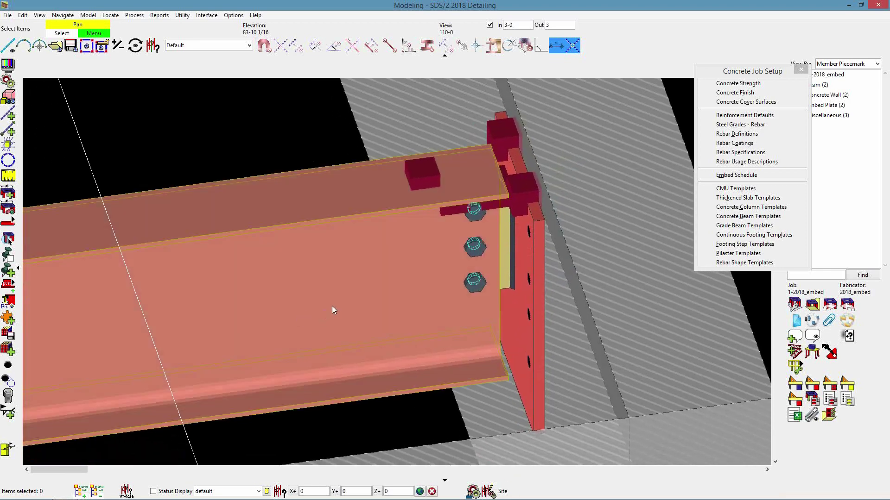
Step: Set the W16x26 beam's right end input connection type to Plain end, keeping the em2 schedule entry, and apply the change
double_click(356, 253)
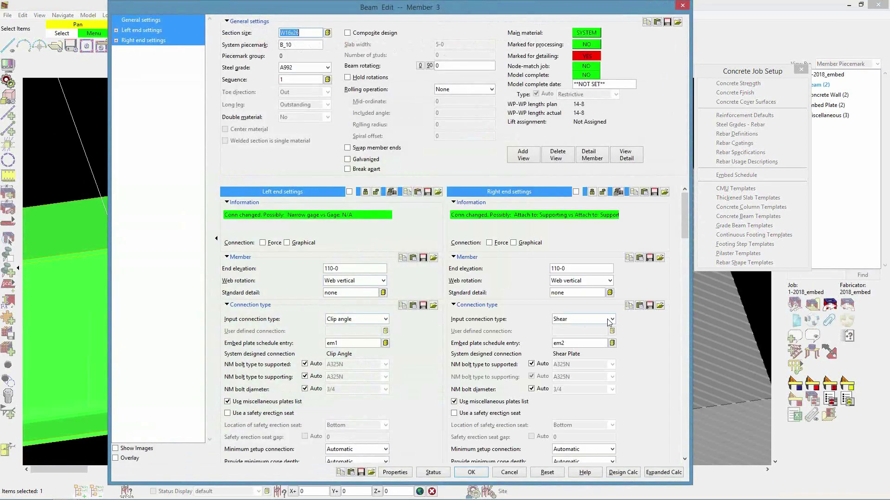
click(603, 320)
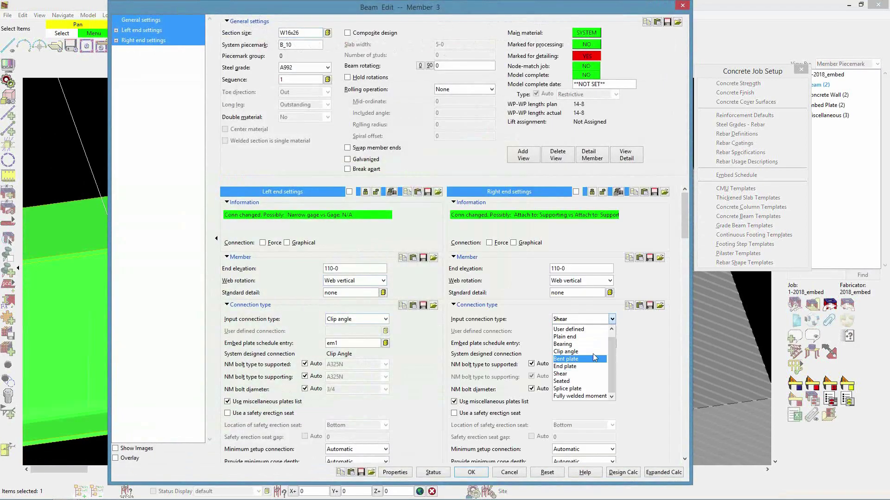
click(588, 337)
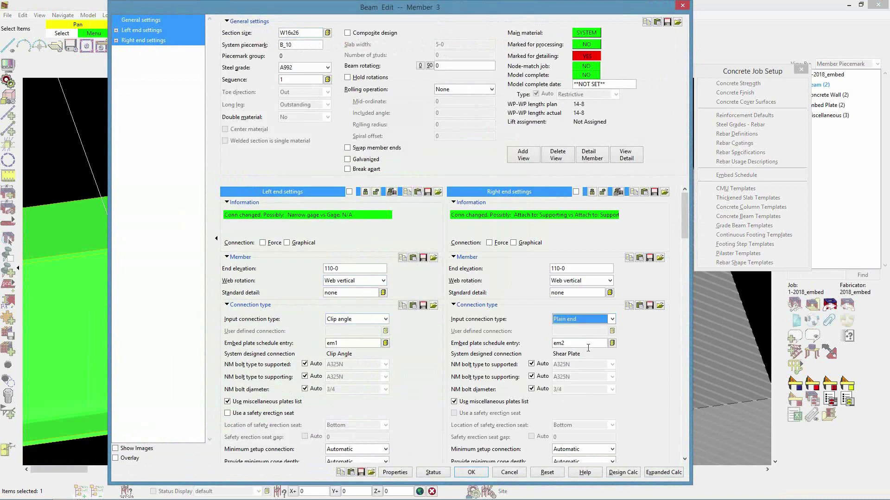
click(482, 474)
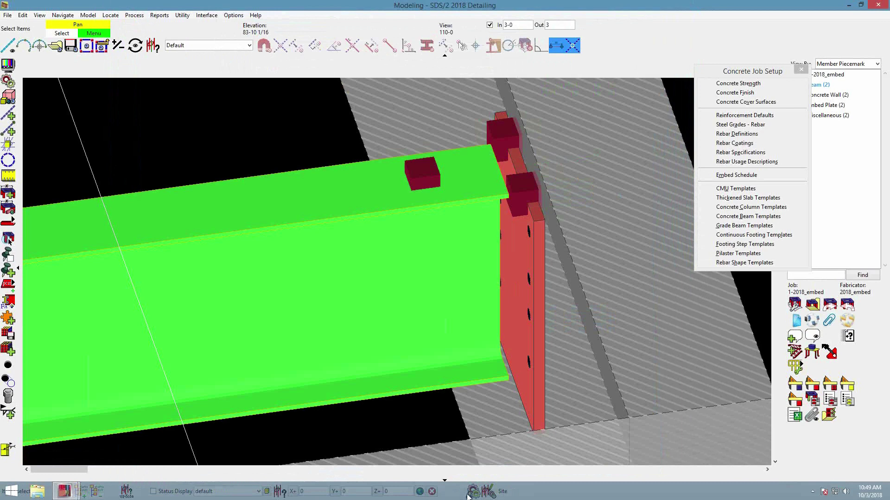
click(410, 421)
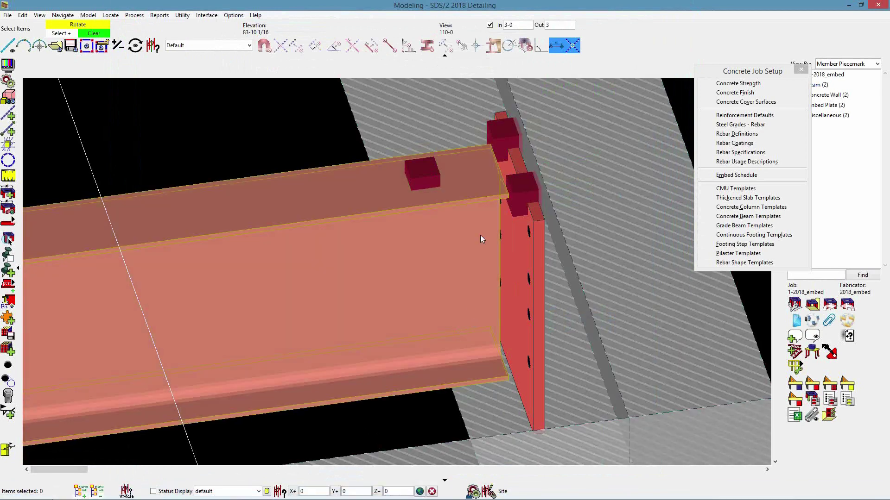
Step: Examine the gap at the beam's plain end and review the steel to concrete end clearance in the job's Field Clearance Information
drag(480, 235, 496, 216)
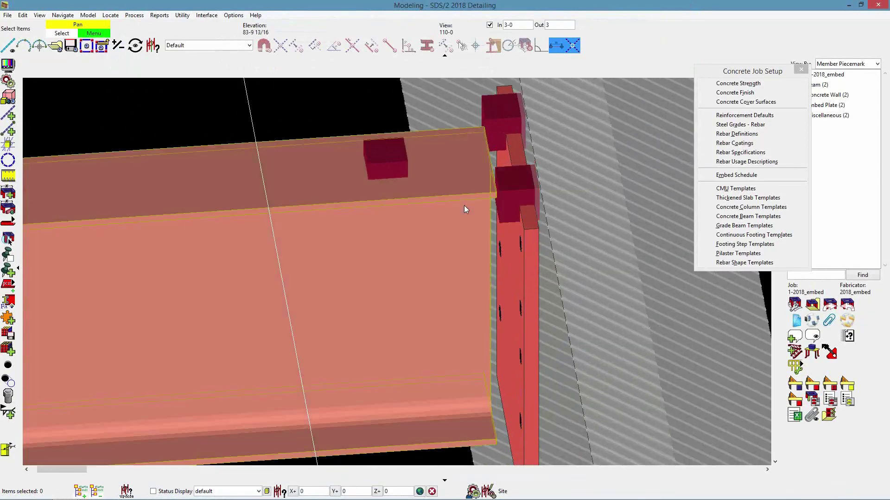
drag(466, 209, 519, 196)
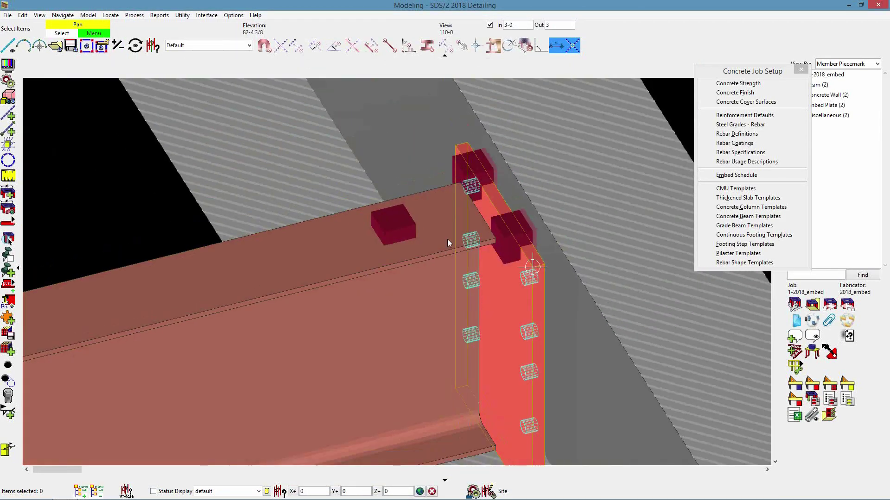
click(234, 15)
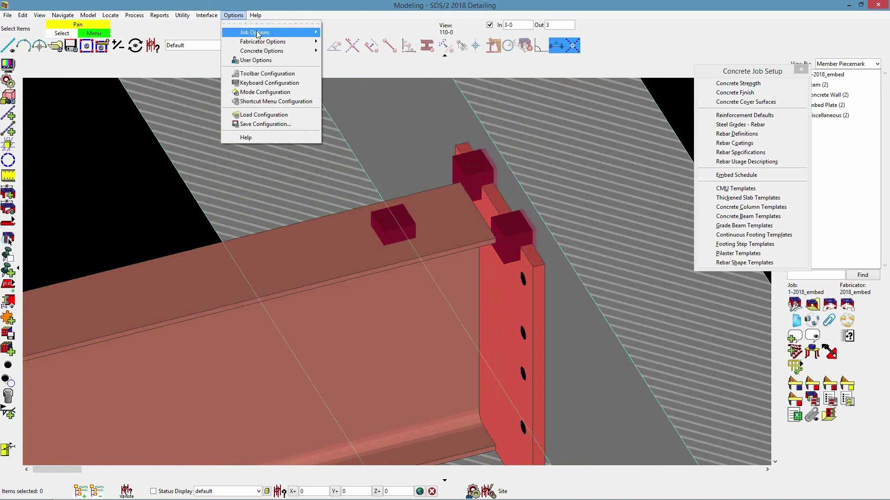
mouse_move(260, 33)
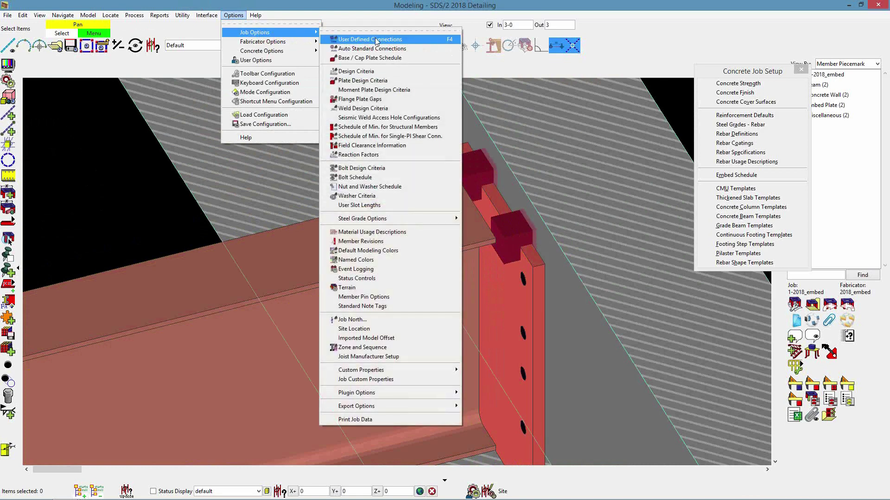
click(395, 145)
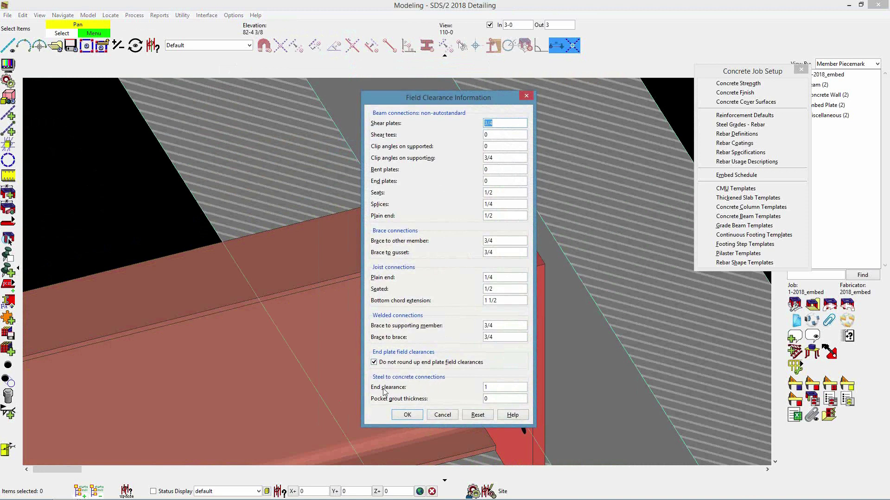
click(507, 387)
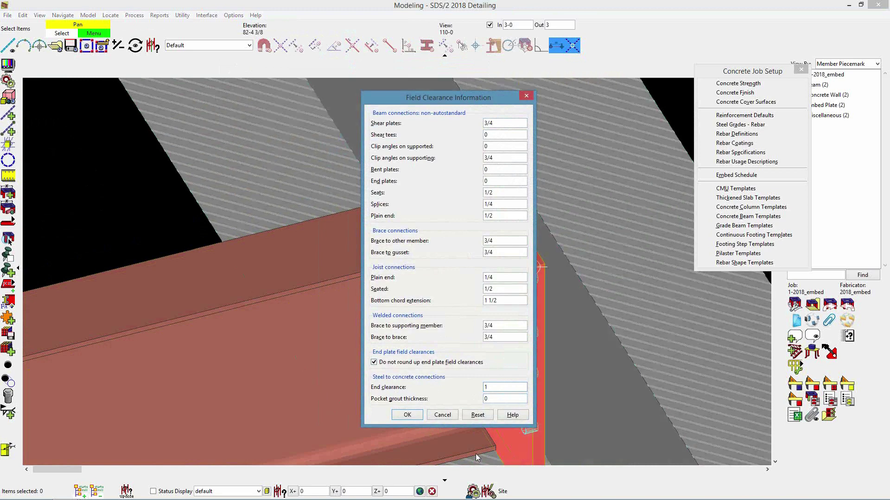
click(441, 415)
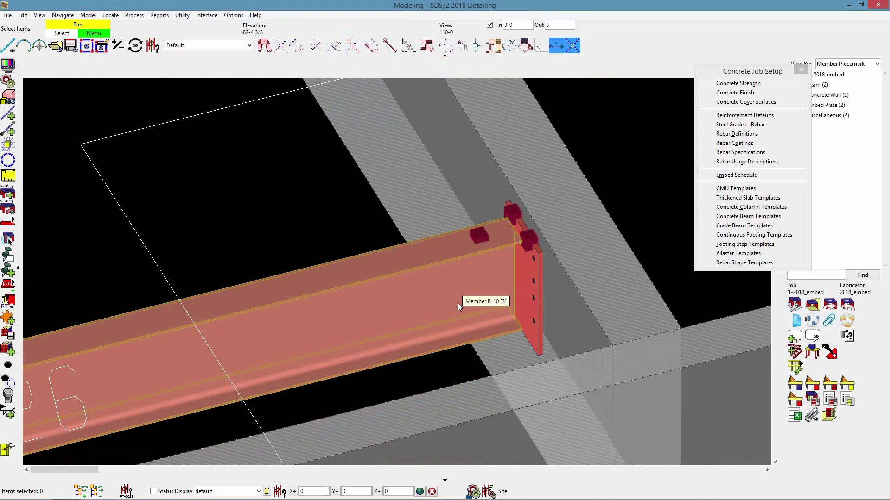
Step: Open the 115-0 erection view and delete the short W44x335 beam at the wall
click(57, 47)
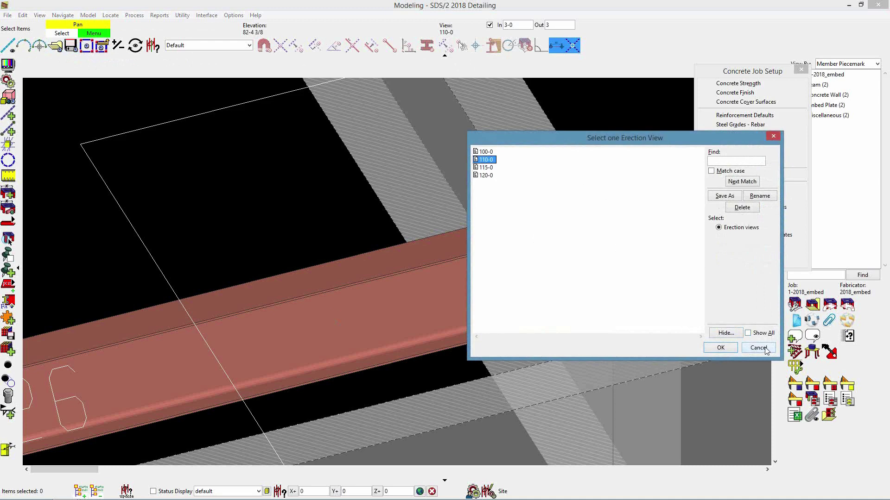
double_click(482, 168)
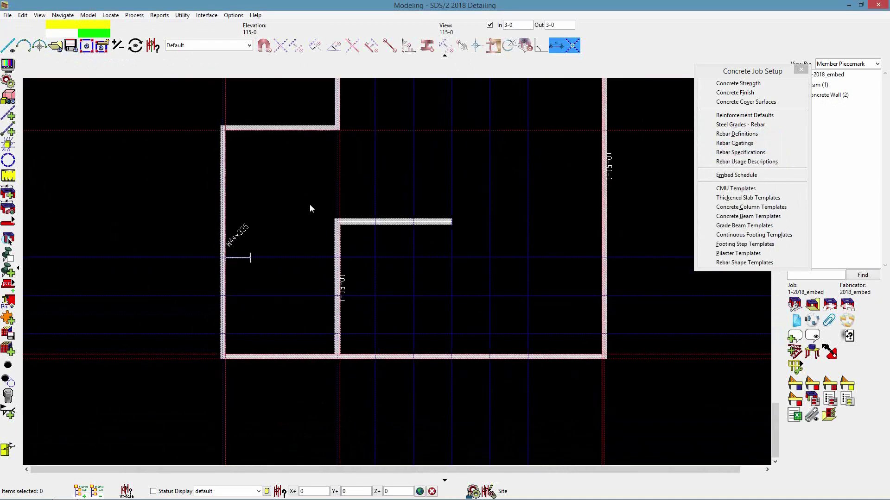
scroll(246, 301, up, 5)
click(268, 197)
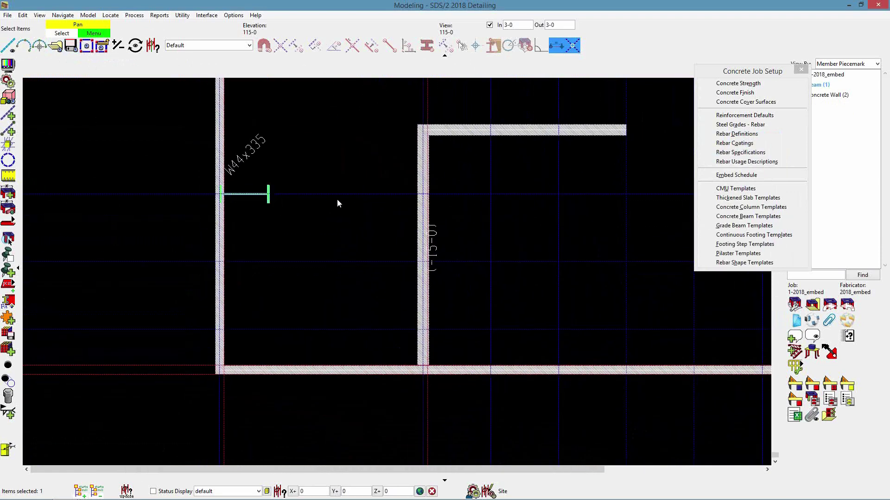
key(Delete)
click(531, 376)
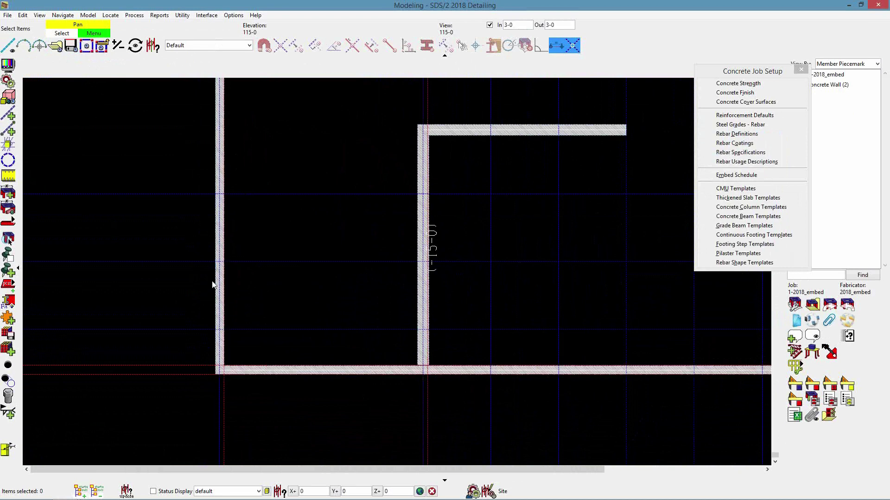
Step: Add a W18x35 beam at 115-0 along the horizontal grid line, spanning between the two vertical concrete walls
scroll(222, 269, up, 2)
scroll(222, 268, up, 2)
middle_drag(317, 312, 245, 310)
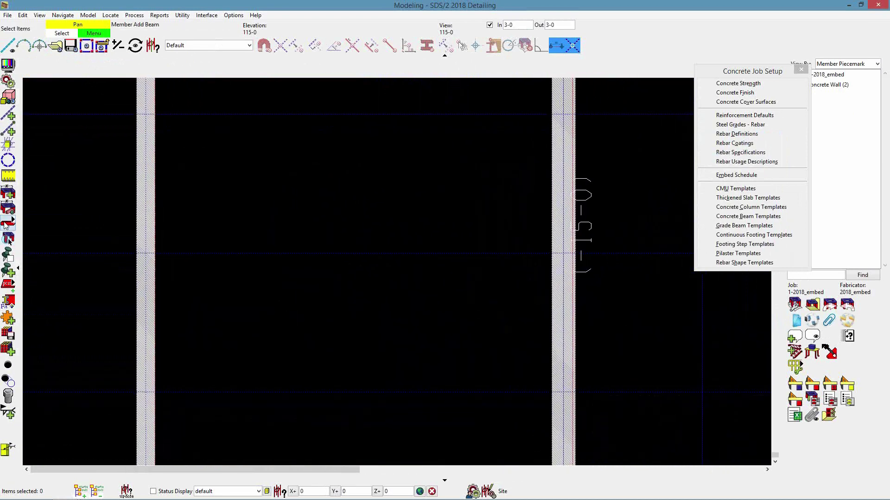
click(6, 224)
double_click(47, 67)
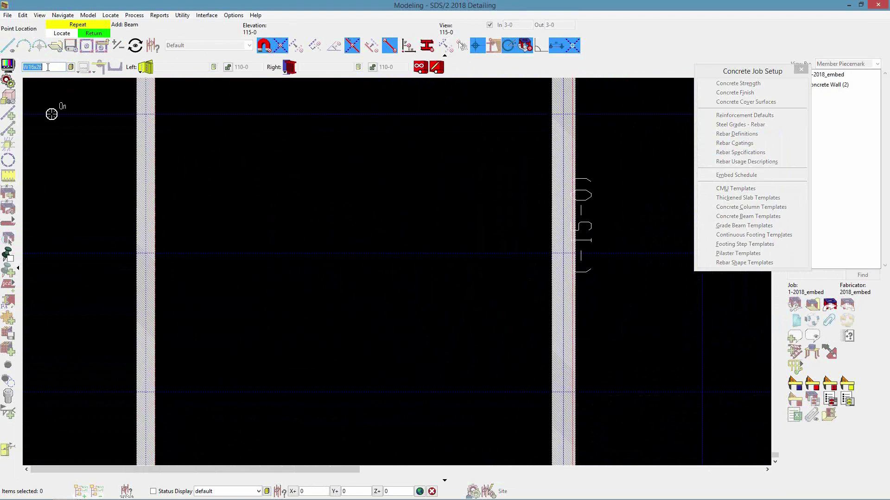
text(W)
click(145, 253)
click(563, 253)
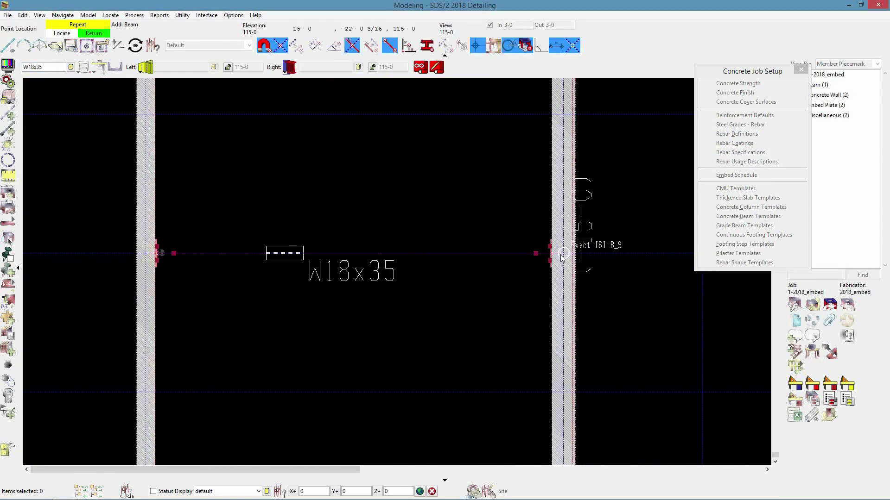
right_click(433, 241)
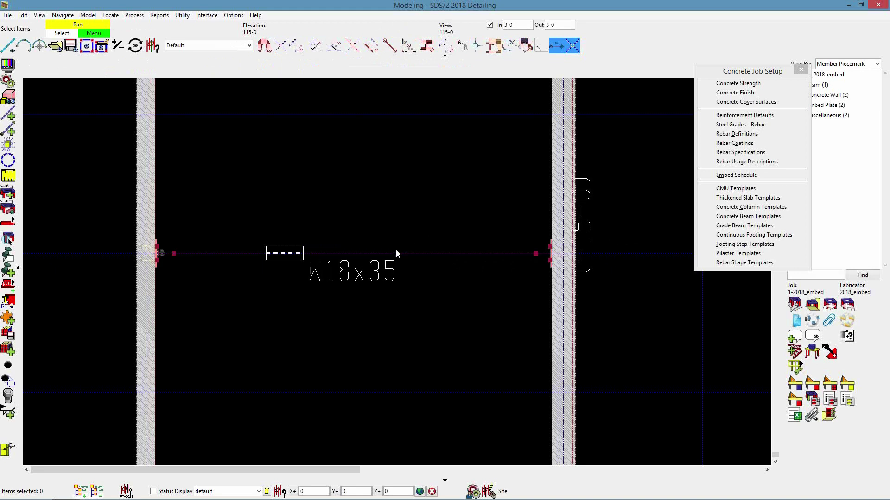
Step: Set the W18x35 beam's left end input connection type to Bearing with embed plate schedule entry em4
double_click(396, 253)
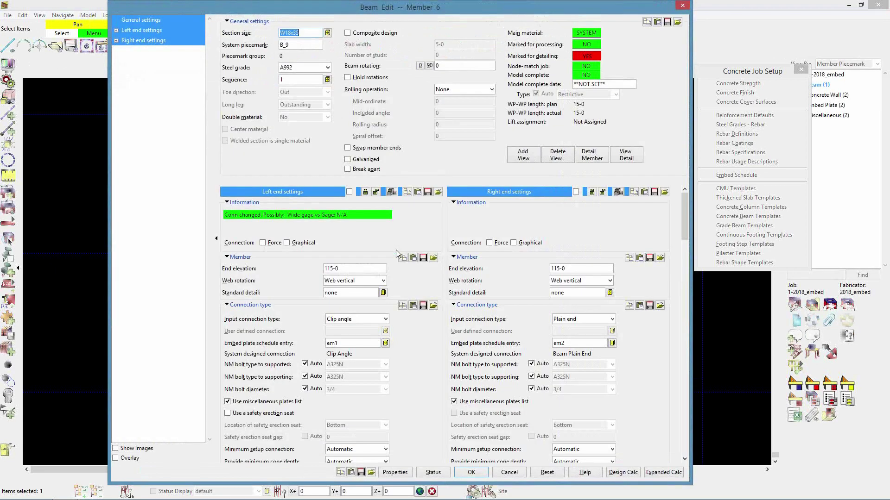
click(386, 319)
click(387, 320)
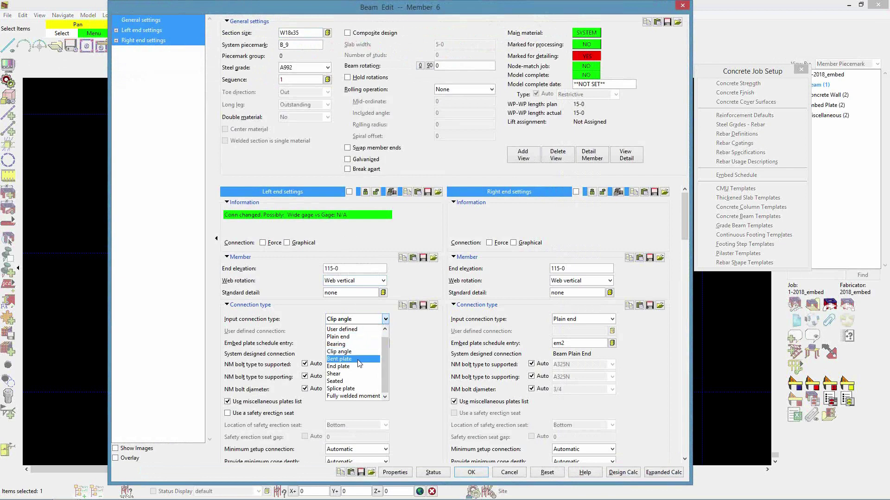
click(357, 345)
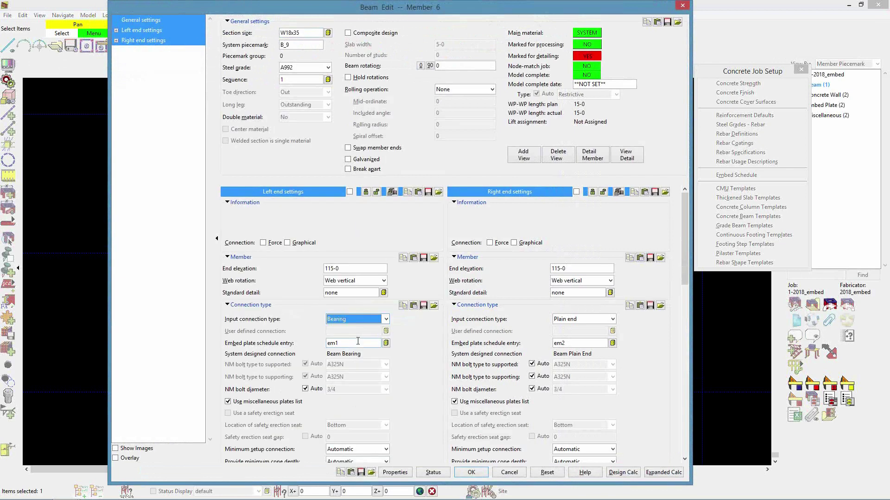
click(386, 343)
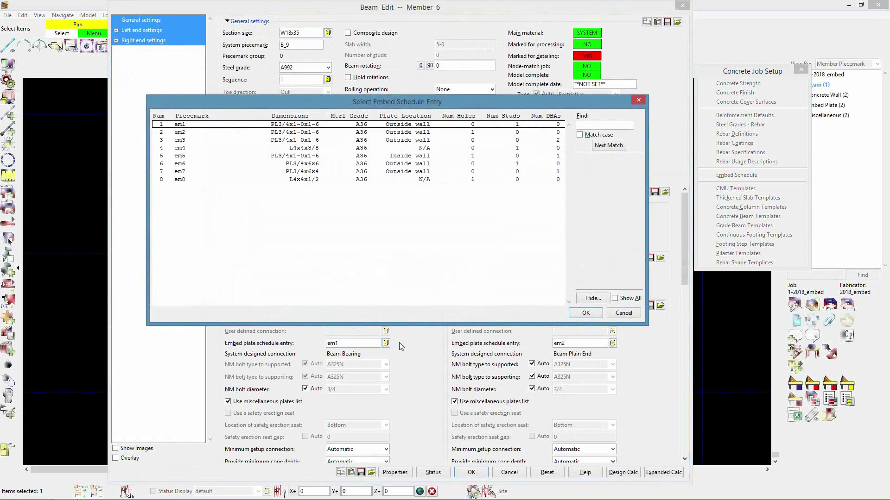
double_click(293, 148)
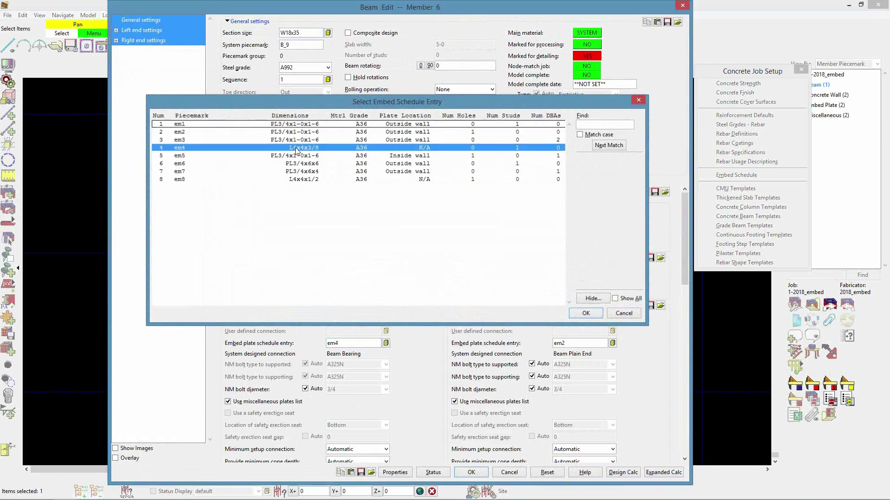
Step: Set the beam's right end input connection type to Bearing with schedule entry em4 and apply the beam changes
click(612, 319)
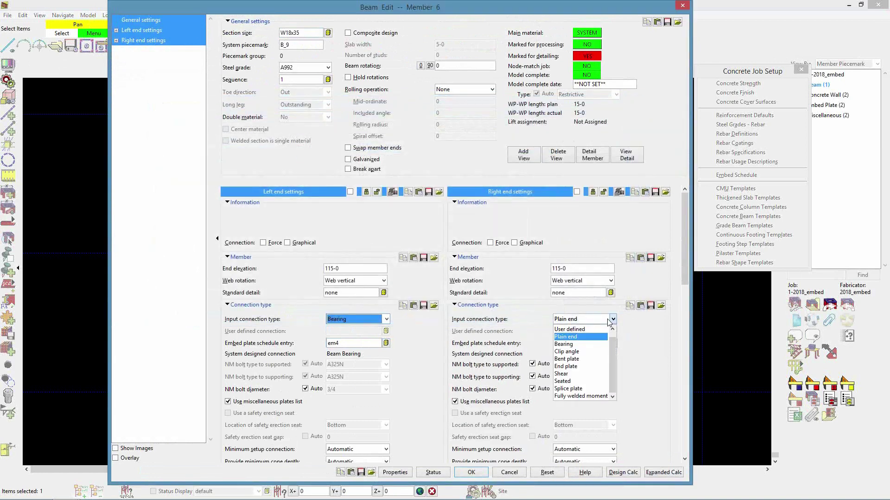
click(582, 344)
click(613, 343)
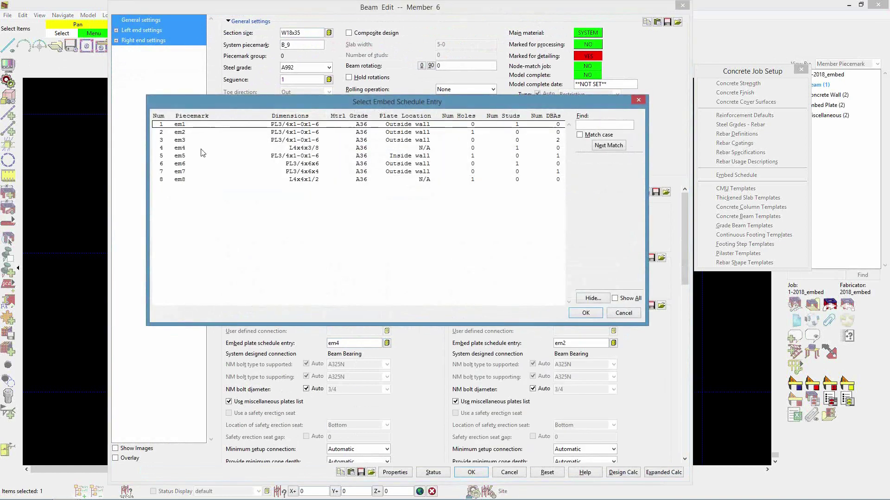
double_click(285, 149)
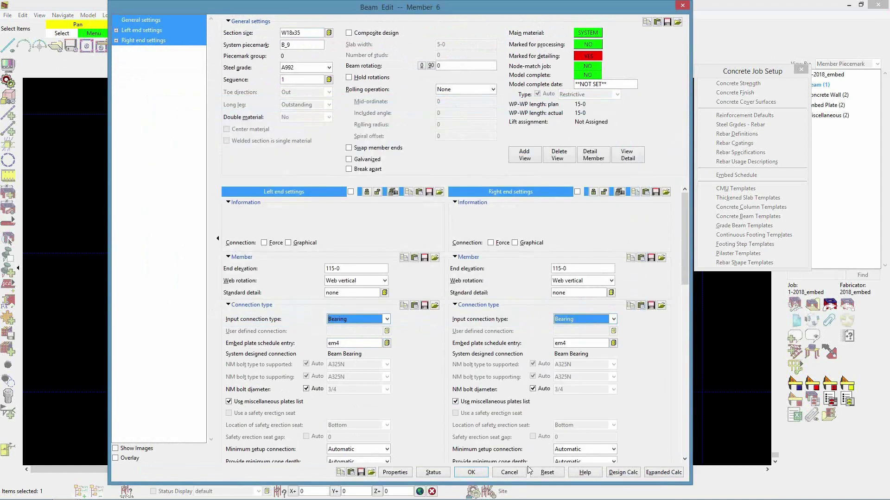
click(472, 472)
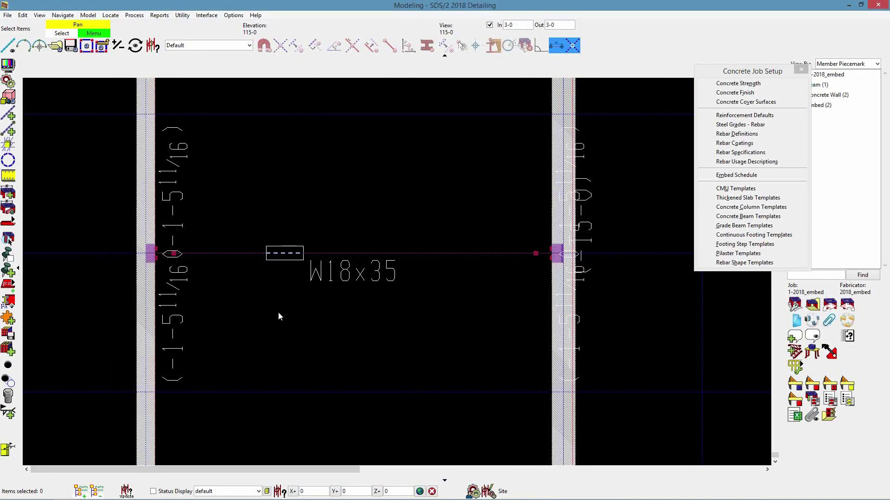
Step: Examine the wall pocket and the embed angle supporting the beam's left end in 3D from several angles
scroll(171, 258, up, 2)
scroll(164, 258, up, 3)
shift+middle_drag(126, 273, 99, 223)
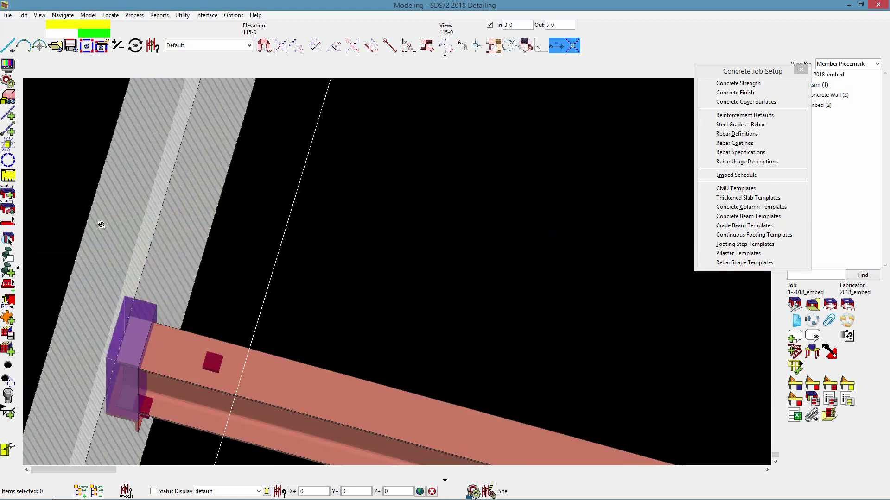
scroll(185, 259, up, 2)
middle_drag(186, 259, 203, 73)
middle_drag(207, 238, 256, 145)
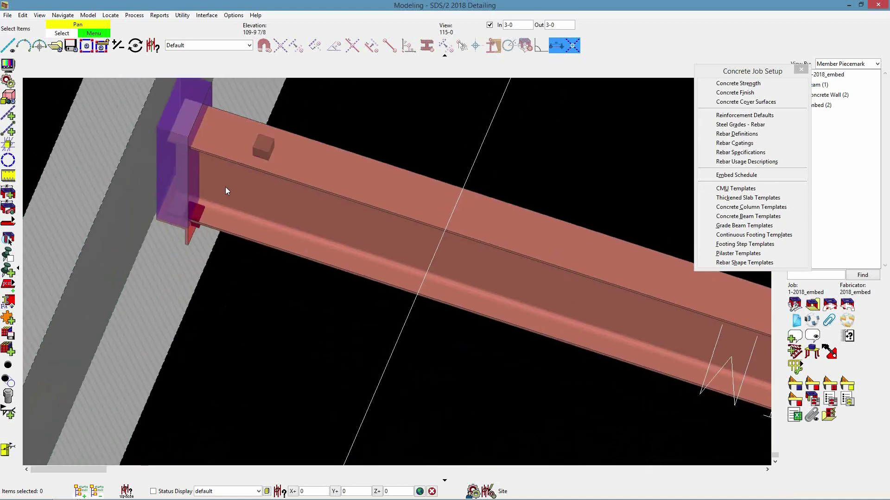
shift+middle_drag(189, 186, 159, 157)
middle_drag(490, 243, 471, 254)
scroll(328, 294, up, 8)
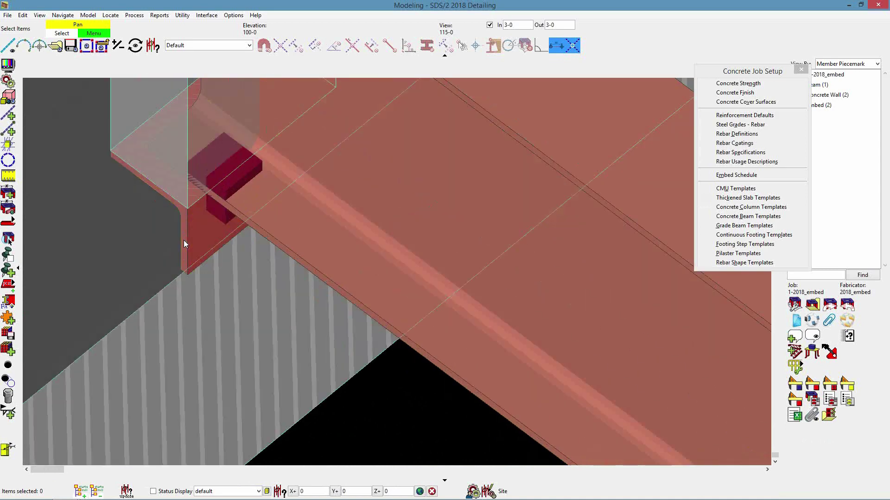
mouse_move(184, 241)
shift+middle_down()
mouse_move(276, 162)
mouse_move(236, 214)
mouse_move(301, 249)
mouse_move(253, 250)
shift+middle_up()
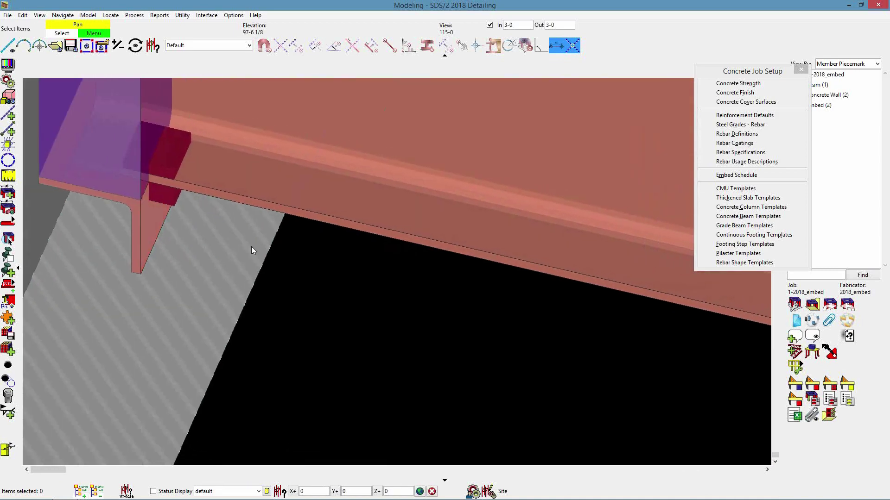
scroll(380, 278, down, 6)
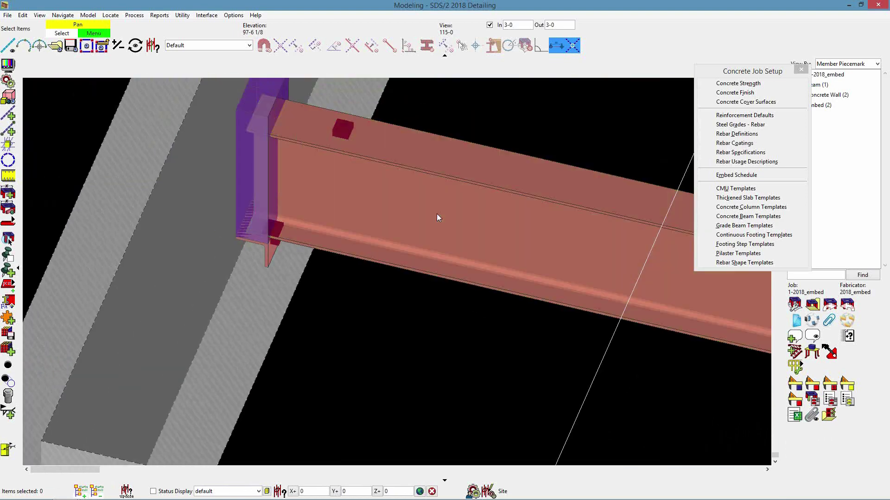
Step: Review the beam end pocket settings for both ends, including erection clearances, grout thickness and pocket depth
double_click(437, 214)
drag(686, 218, 663, 422)
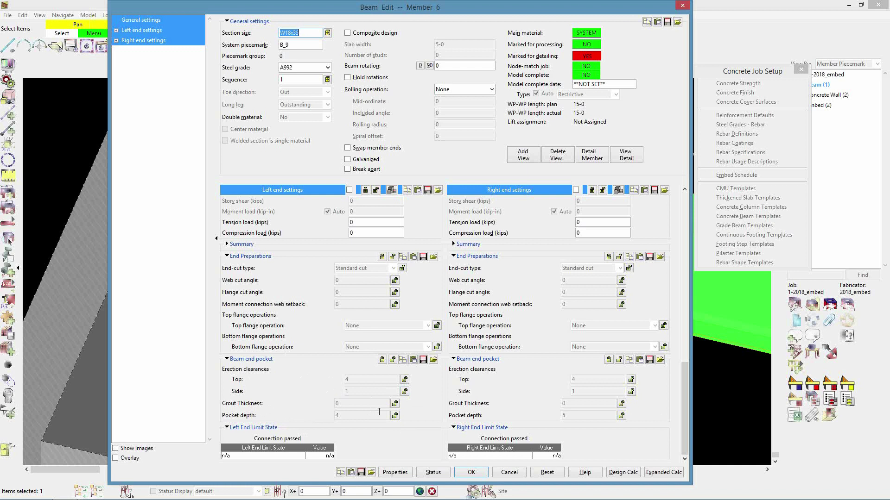
click(471, 472)
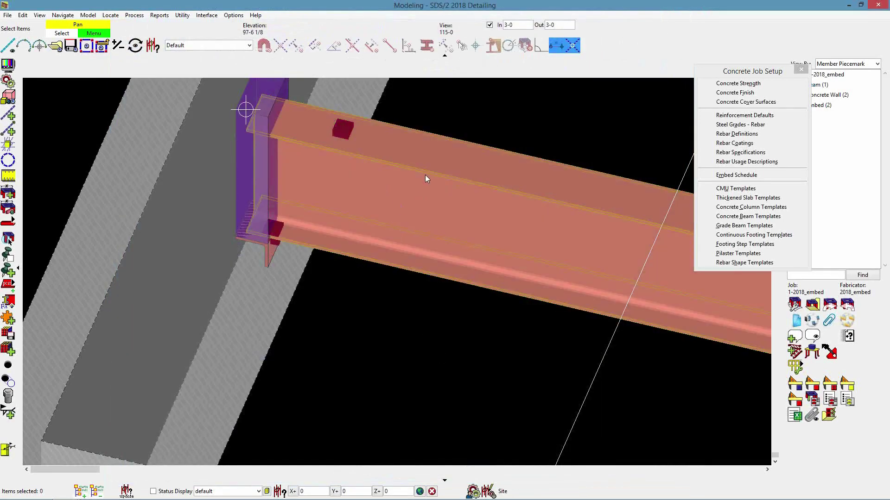
Step: Square the view to the beam's top flange surface and set the view depth to 3-0 in and 3 out
ctrl+shift+middle_click(422, 152)
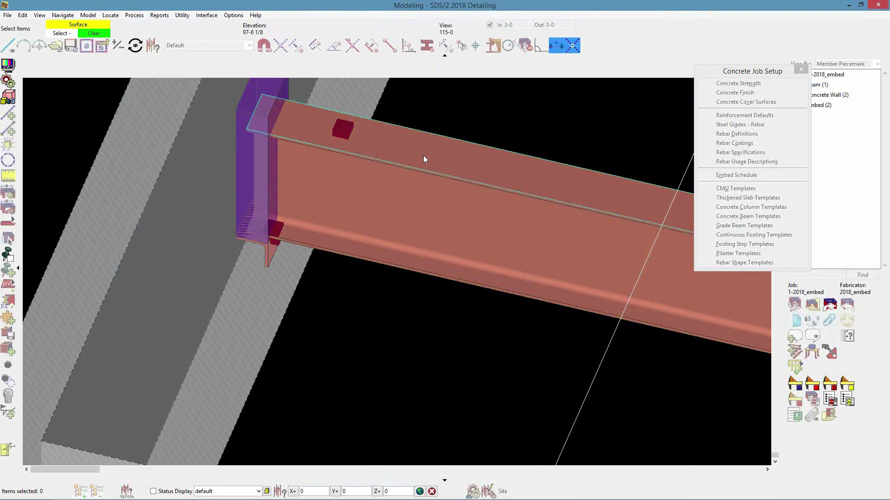
click(421, 151)
click(523, 21)
text(3-0)
key(Tab)
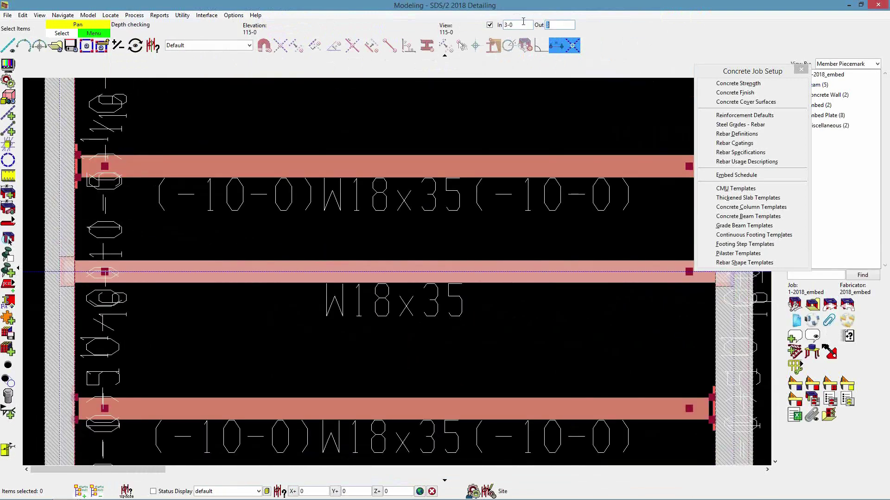
middle_drag(126, 234, 186, 191)
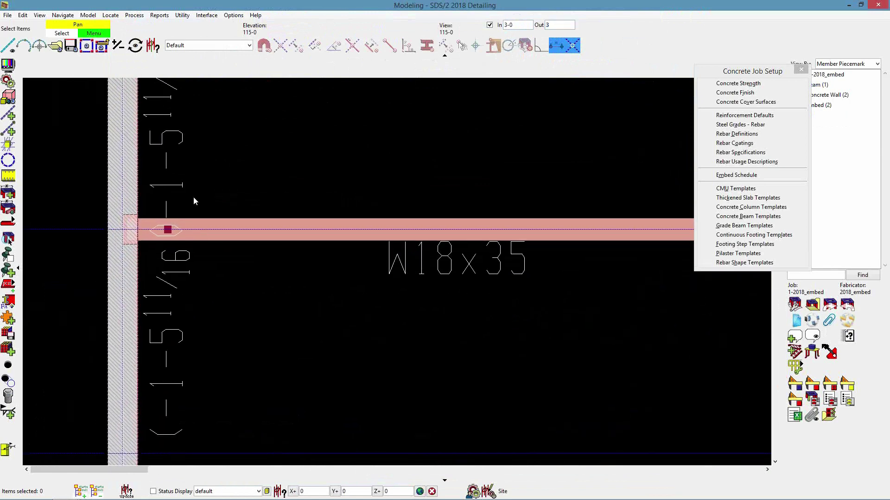
Step: Move the W18x35 beam 3-0 along the walls, off its horizontal grid line, and confirm the move
click(232, 227)
right_click(232, 154)
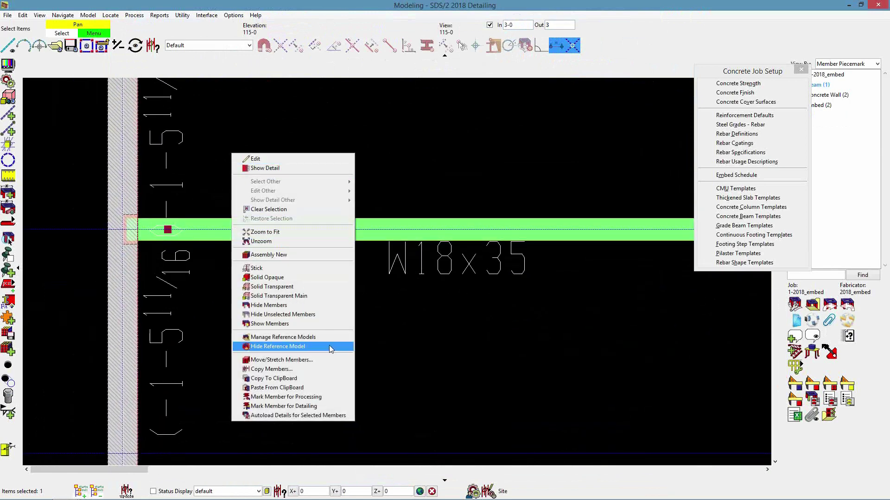
click(297, 360)
click(128, 234)
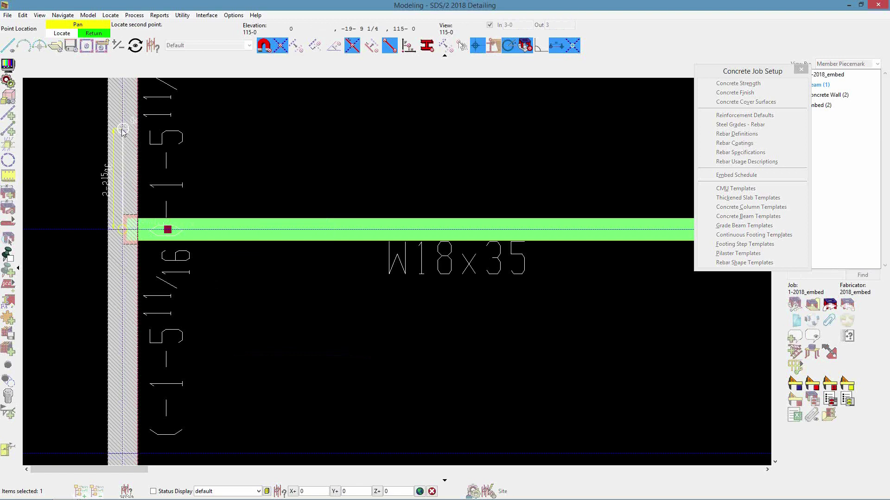
text(3-0)
key(Return)
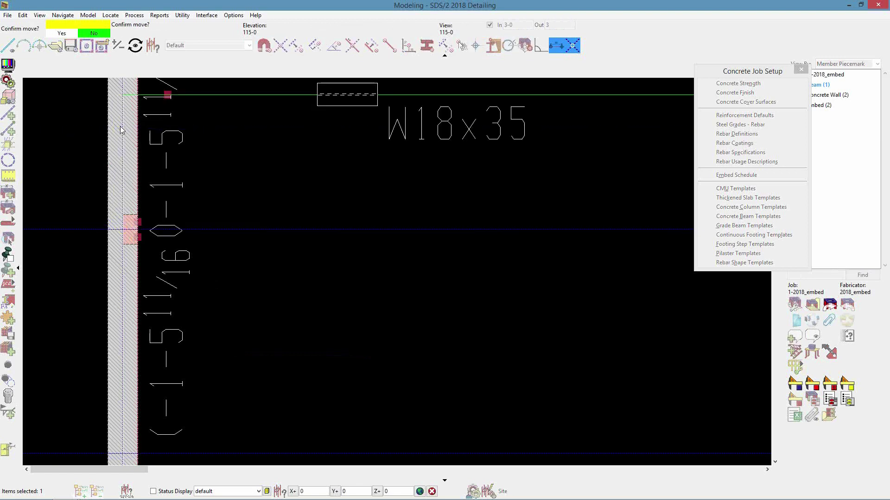
click(252, 135)
Step: Examine in 3D how the wall pocket and embed angle sit at the moved beam's left end
middle_drag(158, 130, 88, 110)
scroll(161, 161, up, 4)
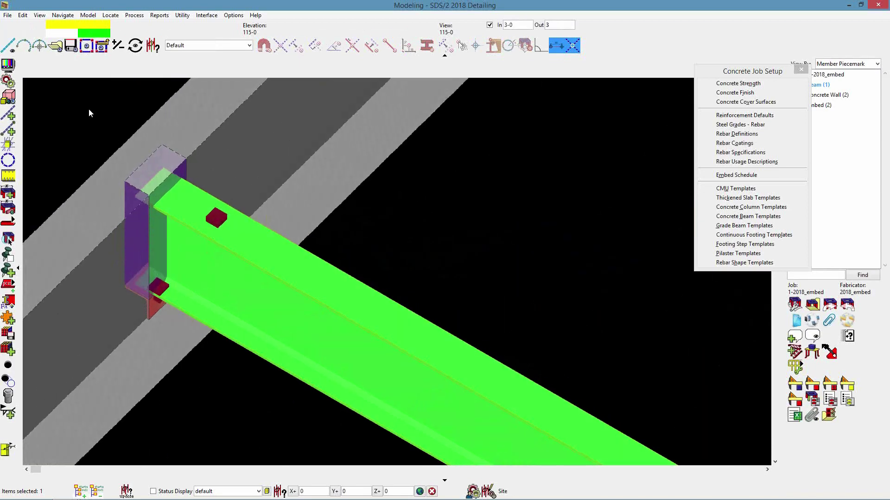
middle_drag(178, 265, 171, 214)
scroll(174, 214, down, 1)
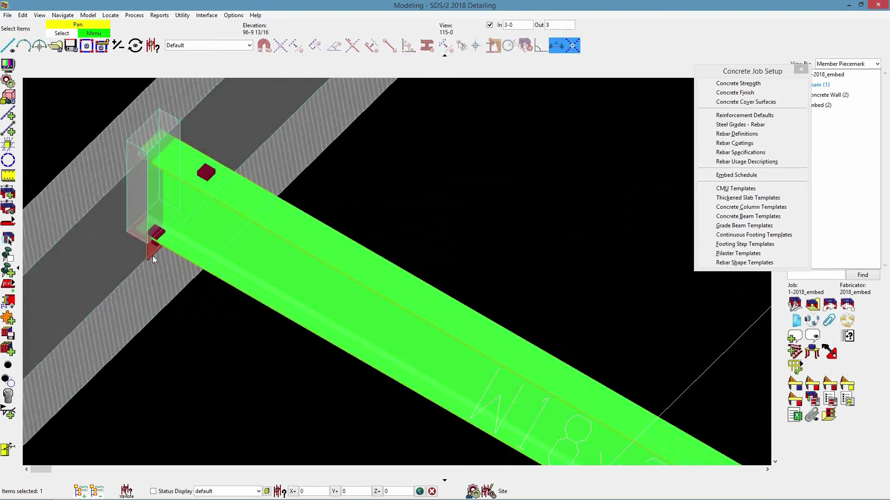
scroll(156, 254, up, 4)
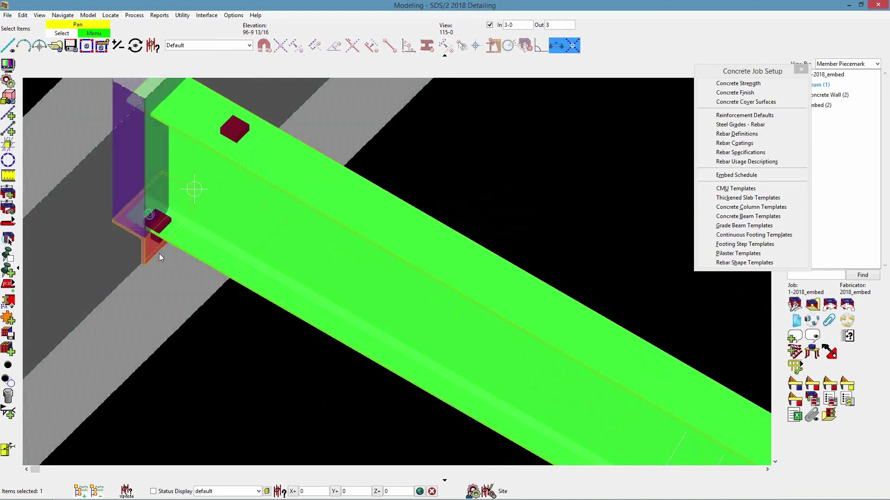
scroll(292, 231, down, 3)
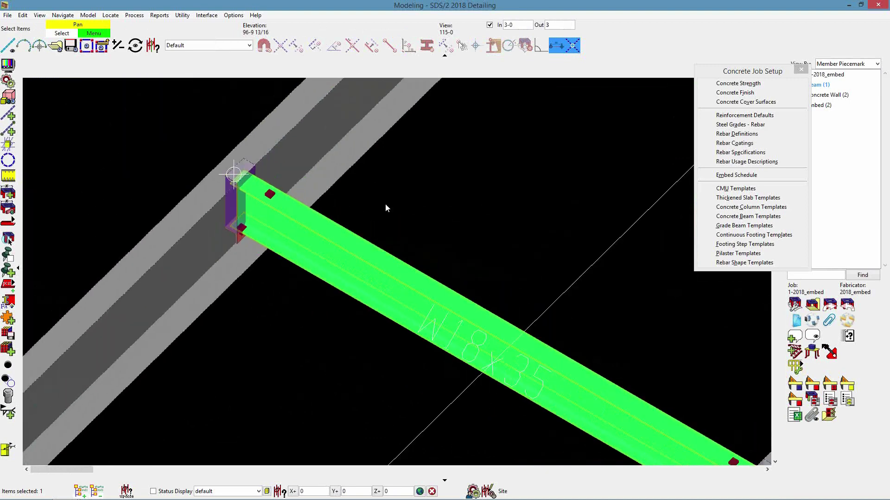
middle_drag(470, 220, 356, 193)
Step: Delete the W18x35 bearing beam and confirm the deletion
click(230, 245)
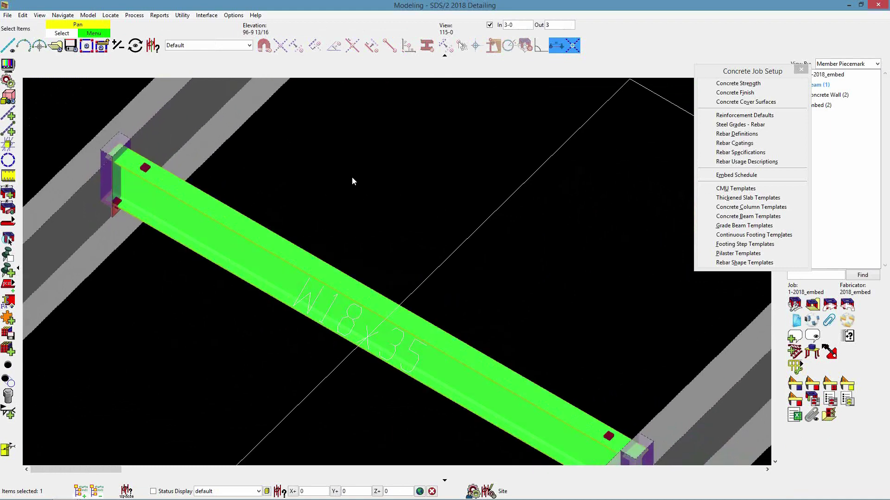
key(Delete)
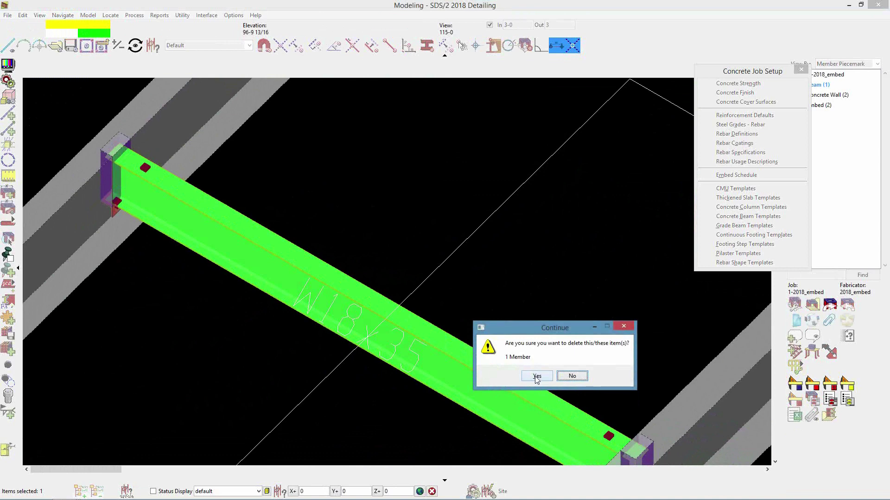
click(536, 377)
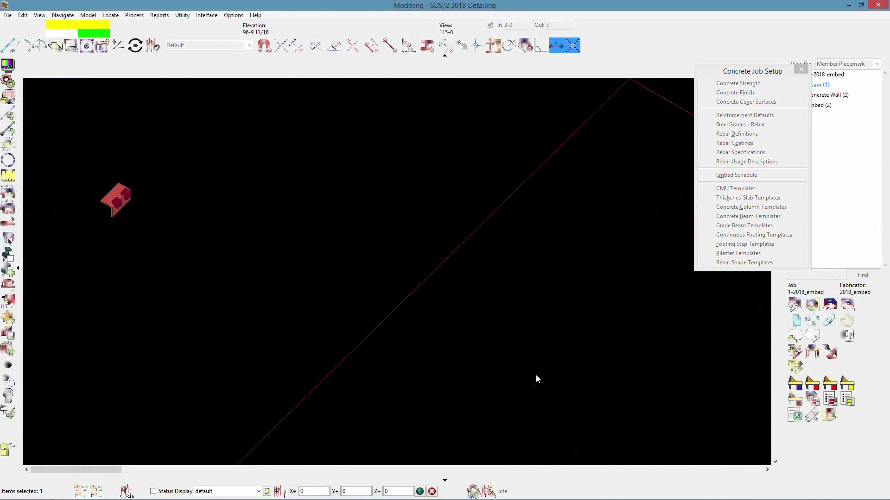
Step: Display the left concrete wall as Stick and delete the embed angle left inside it
scroll(202, 243, up, 8)
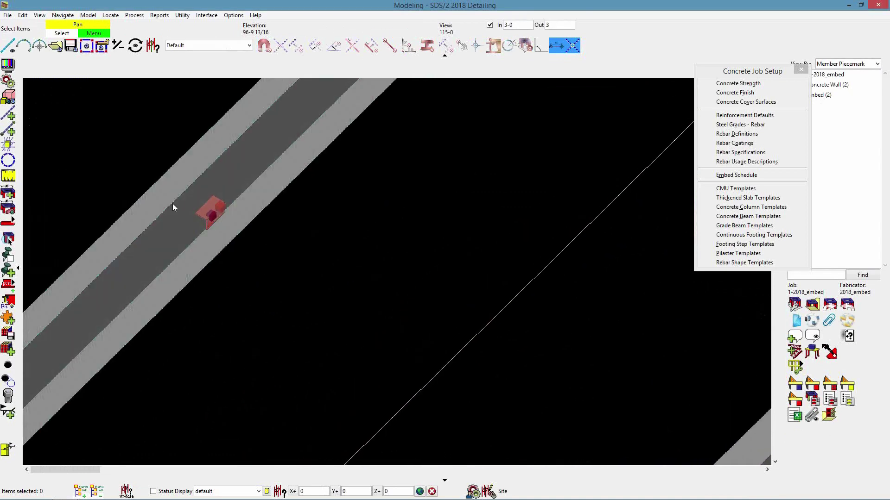
click(201, 191)
right_click(424, 251)
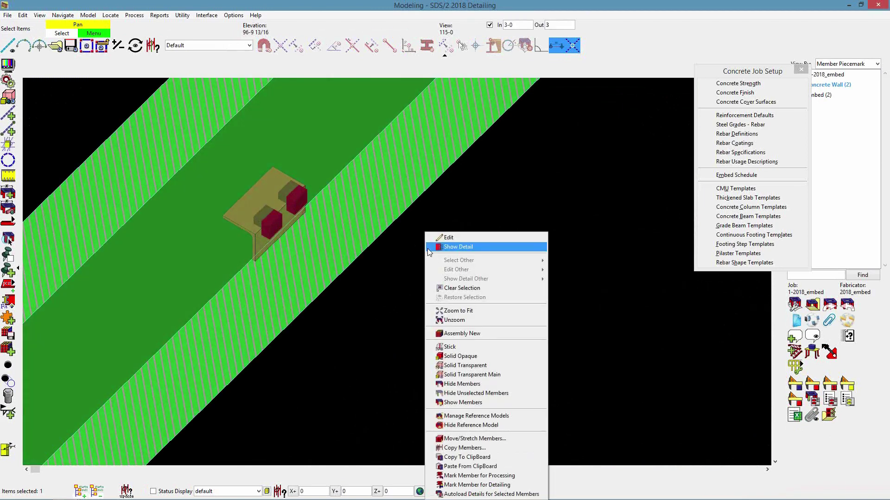
click(485, 349)
click(269, 192)
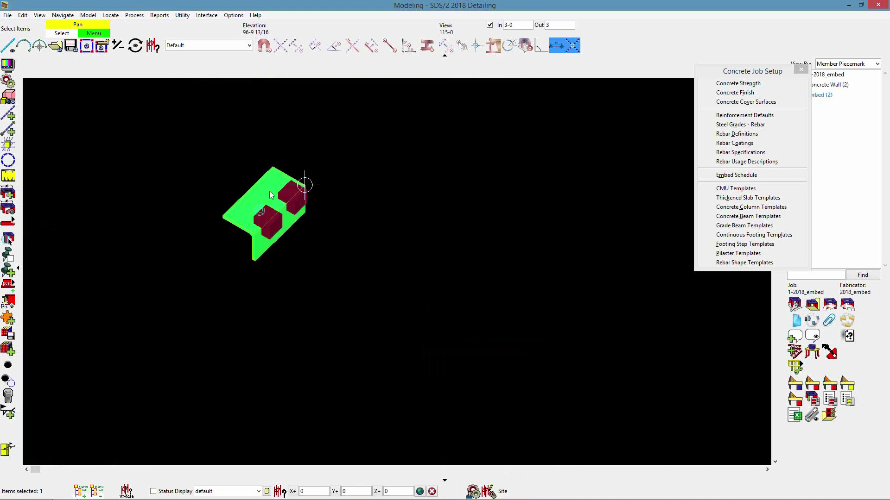
key(Delete)
click(535, 374)
Step: Display the right concrete wall as Stick, then delete the embed angle left inside it and confirm the deletion
scroll(622, 329, down, 5)
scroll(496, 354, up, 5)
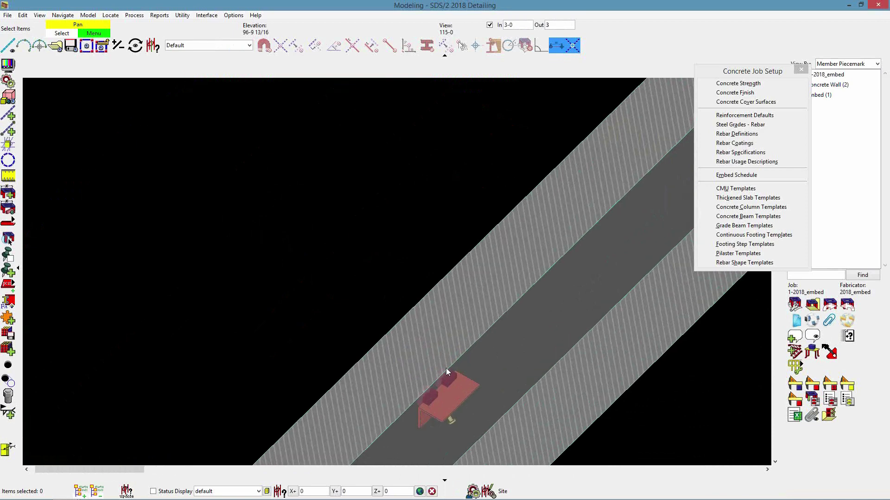
shift+middle_drag(411, 343, 444, 307)
scroll(444, 307, up, 2)
scroll(431, 310, up, 2)
scroll(355, 297, up, 3)
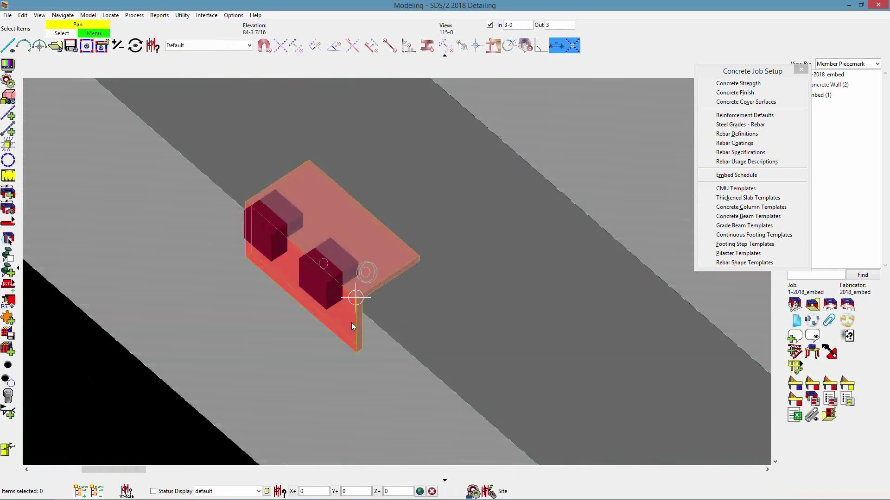
click(446, 307)
right_click(447, 306)
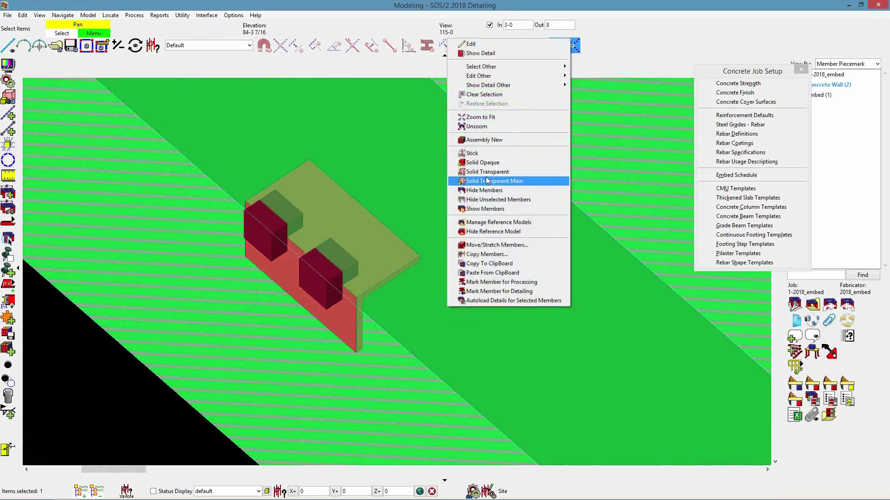
click(468, 153)
click(380, 256)
key(Delete)
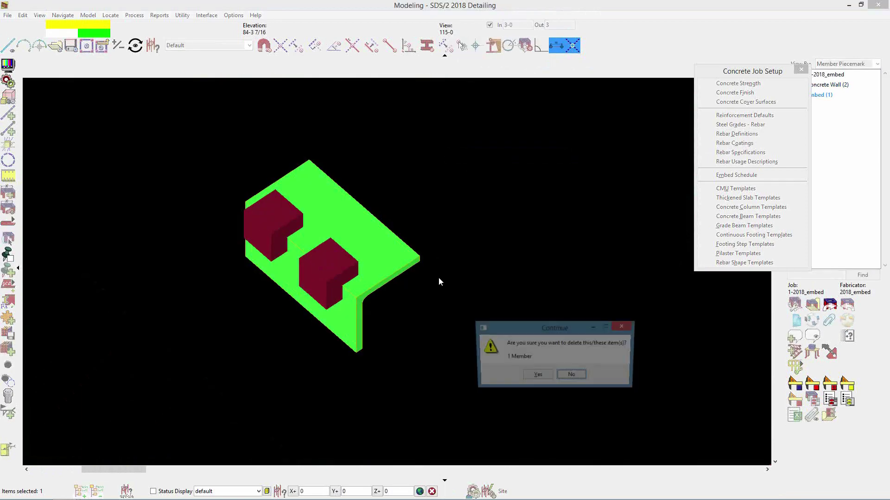
click(537, 376)
Step: Add a W18x35 beam along the horizontal grid line between the left wall and the inner concrete wall
middle_drag(543, 370, 311, 209)
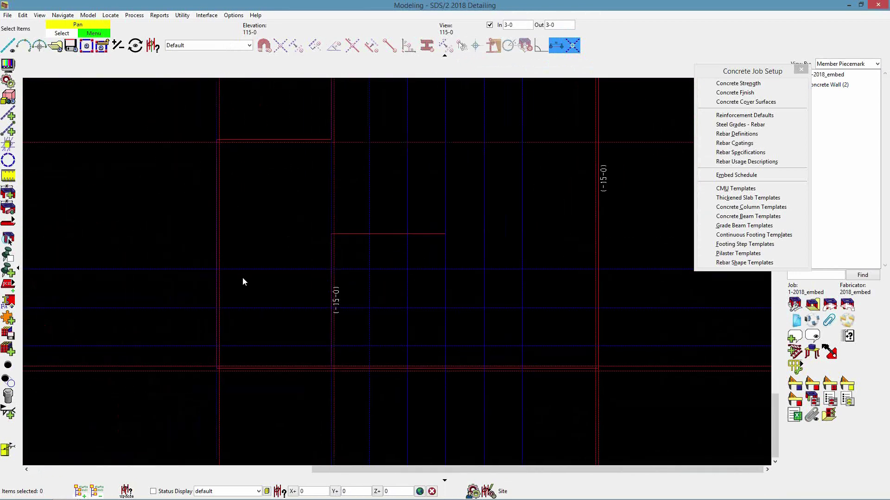
scroll(243, 281, up, 4)
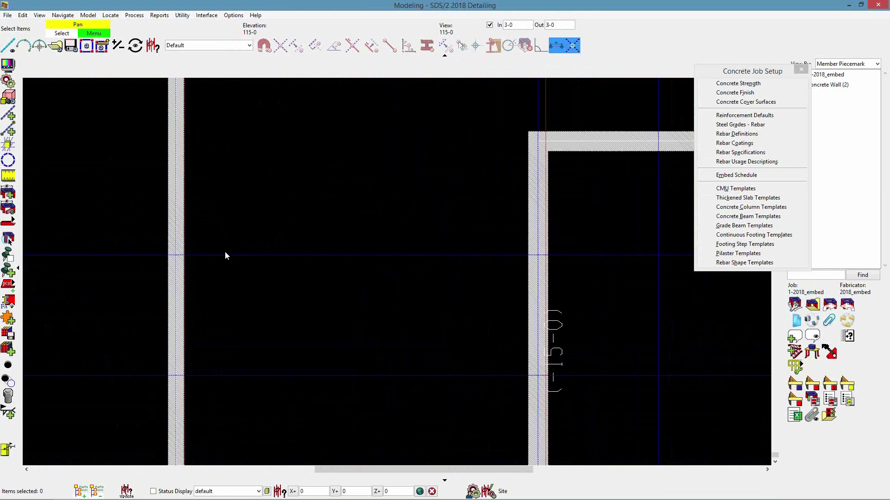
click(8, 220)
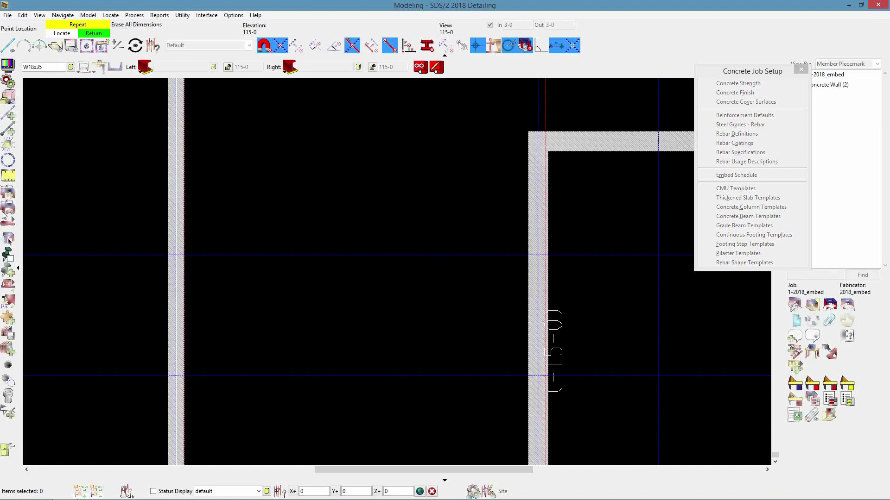
click(179, 255)
click(537, 255)
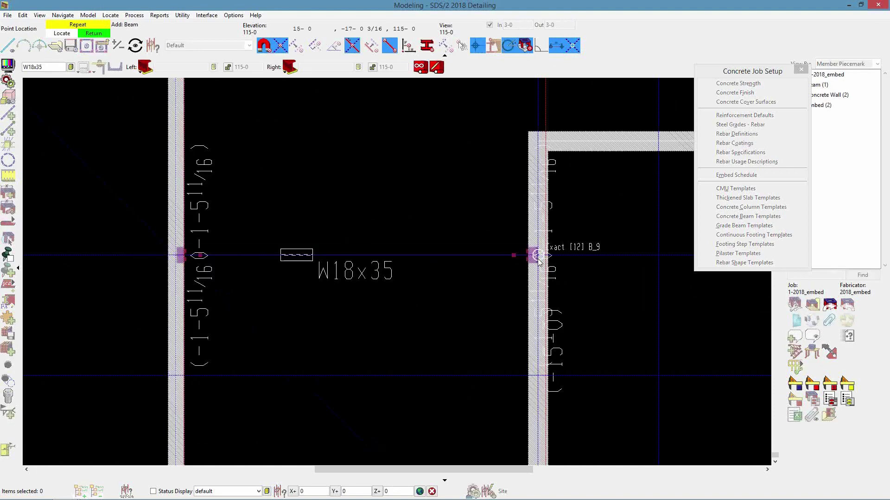
right_click(371, 287)
Step: Set the new beam's left end connection type to Clip angle and clear its embed plate schedule entry
double_click(356, 253)
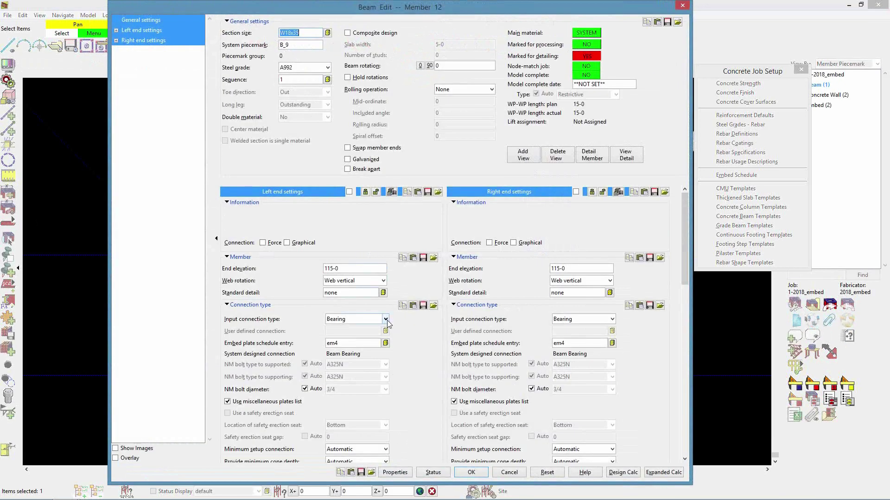
click(382, 319)
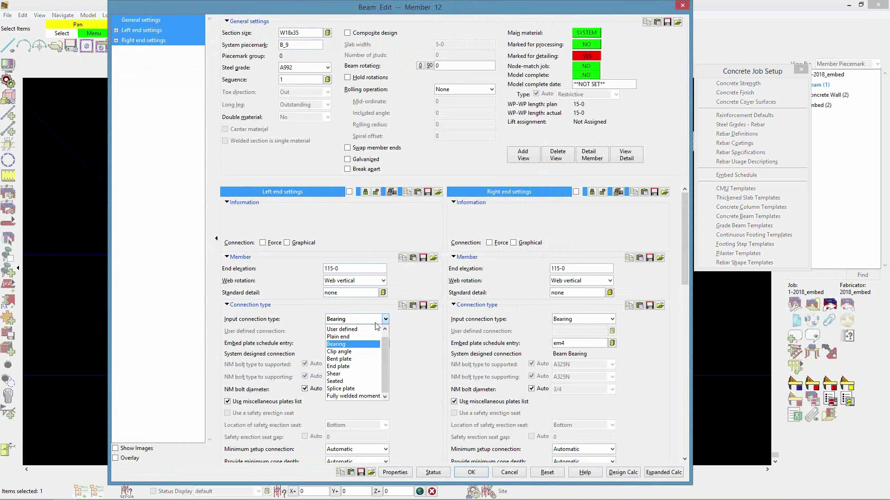
click(343, 352)
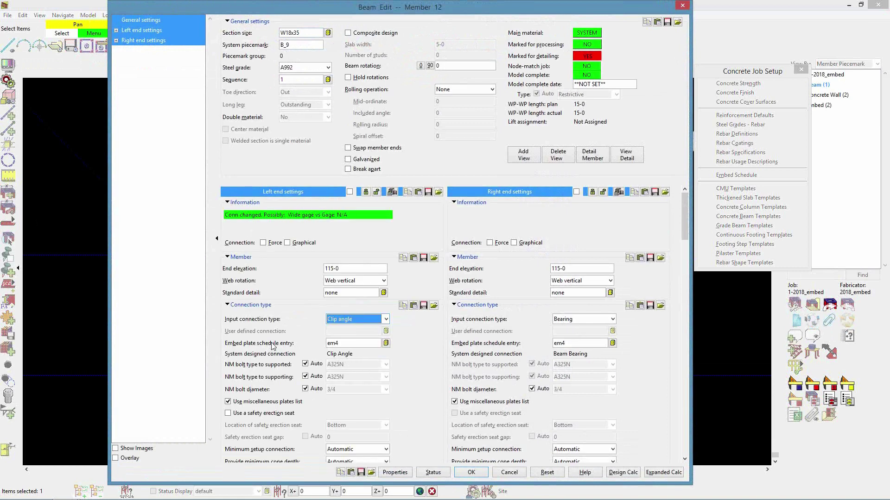
double_click(351, 344)
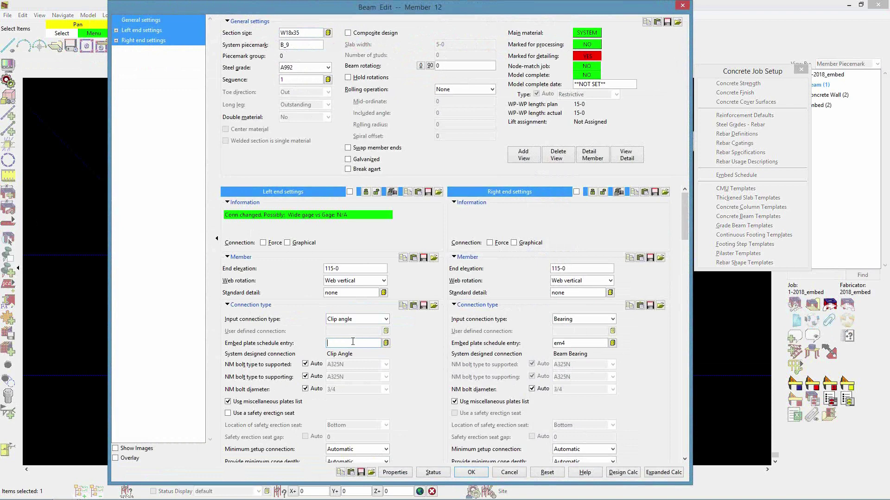
Step: Set the right end connection to Clip angle, clear its embed plate schedule entry, and apply the beam edits
click(597, 320)
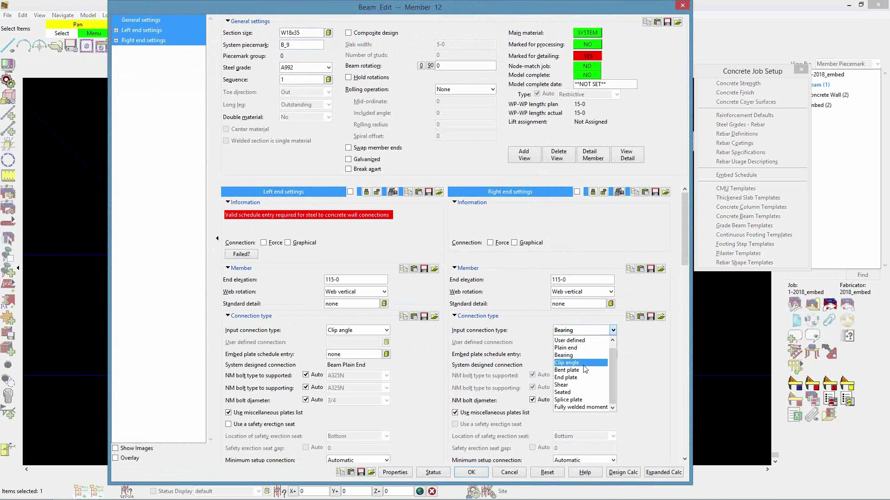
click(580, 363)
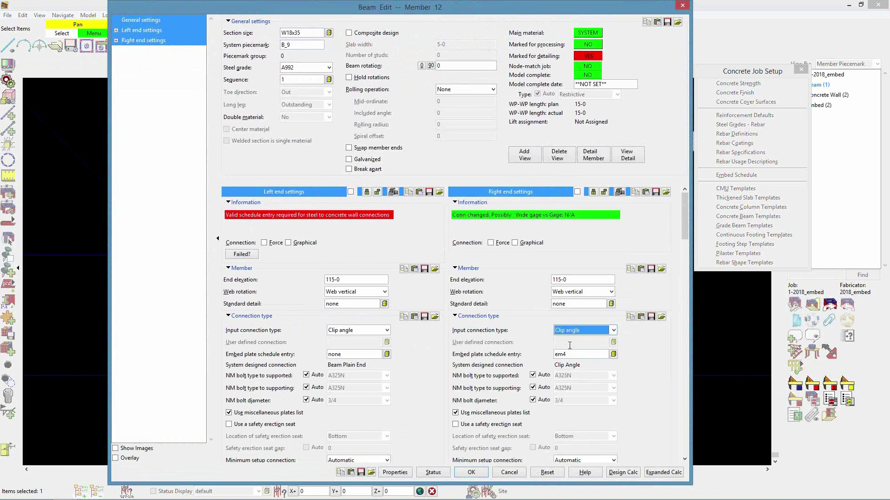
double_click(578, 355)
key(BackSpace)
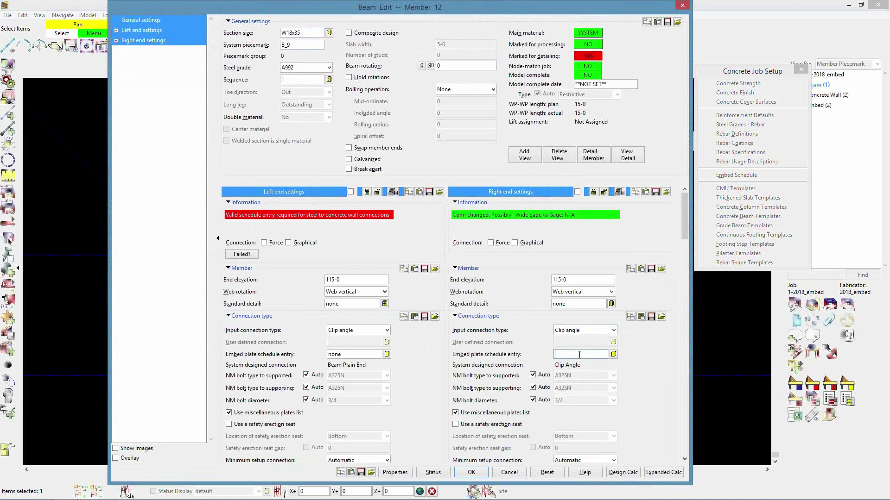
click(586, 280)
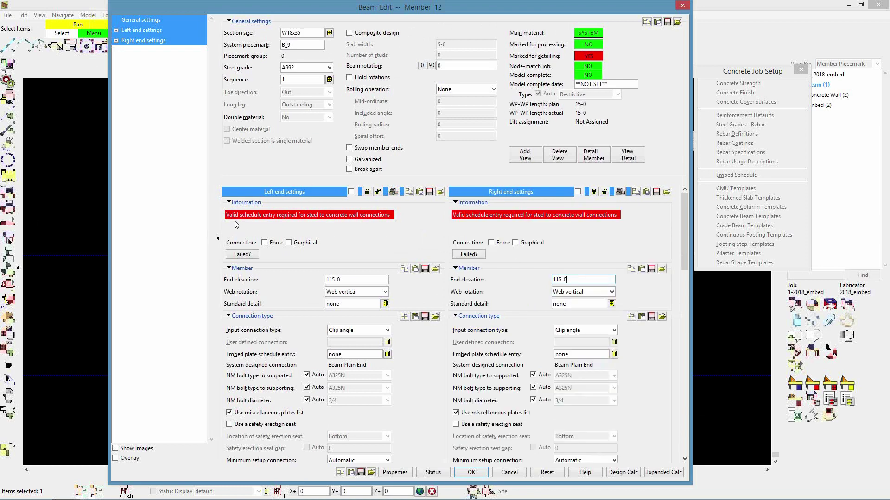
click(471, 473)
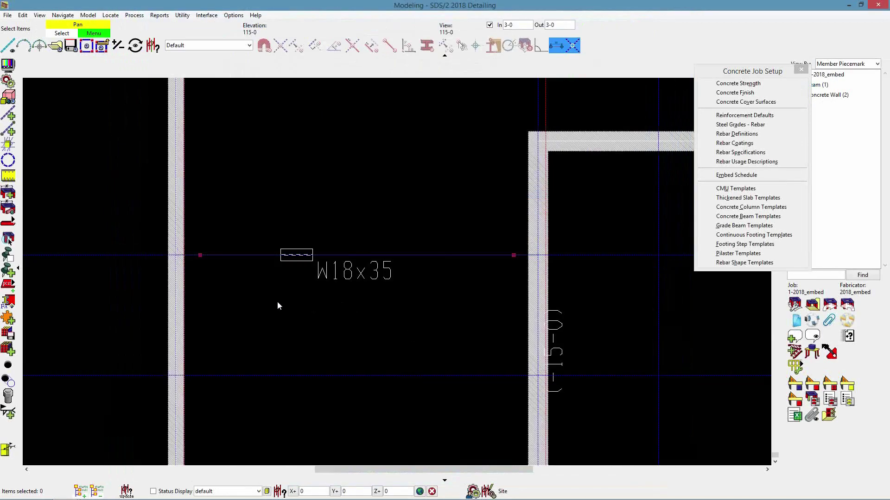
Step: Force the clip angle connections at both the left and right ends of the W18x35 beam and apply the edit
scroll(196, 266, up, 3)
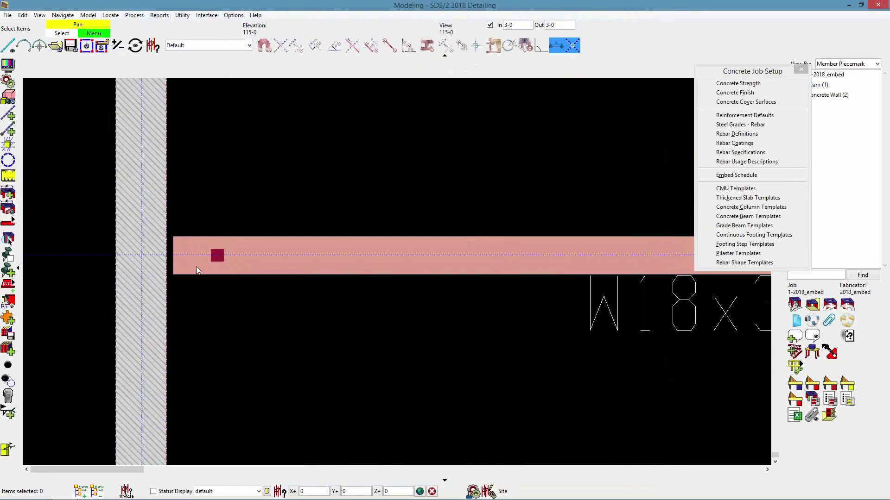
scroll(196, 266, up, 2)
shift+middle_drag(190, 274, 179, 197)
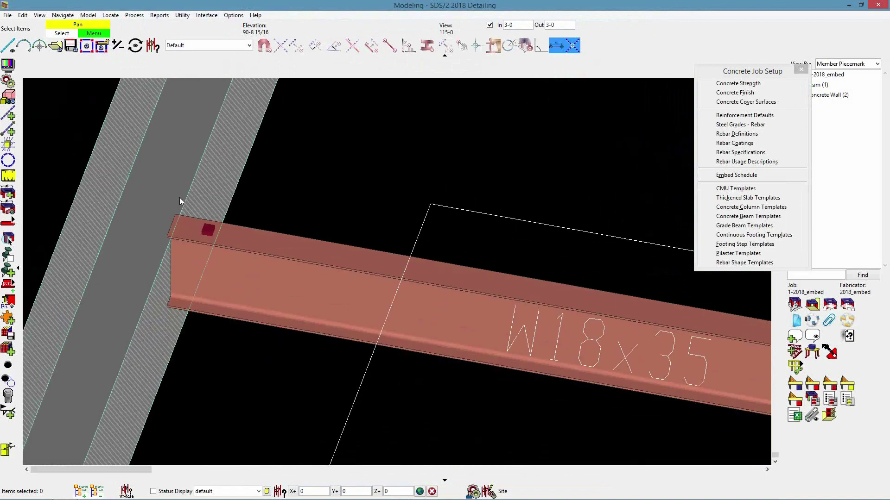
scroll(190, 230, down, 2)
shift+middle_drag(199, 260, 226, 229)
double_click(266, 265)
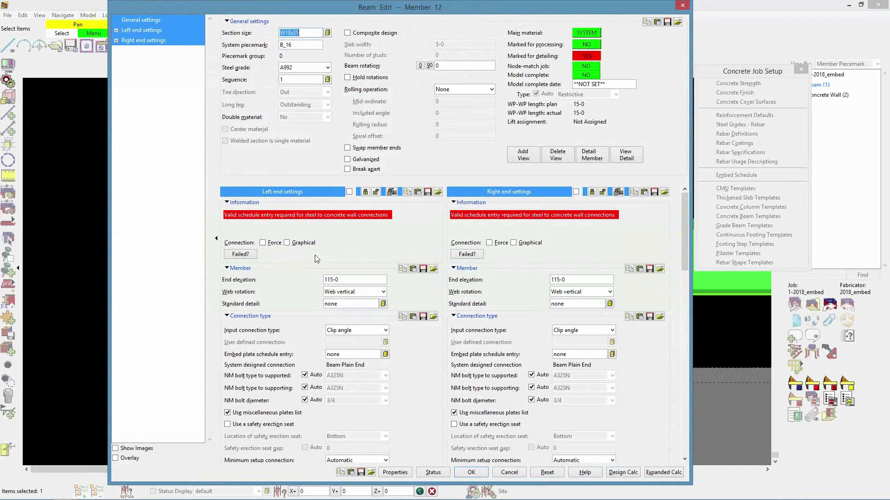
click(263, 243)
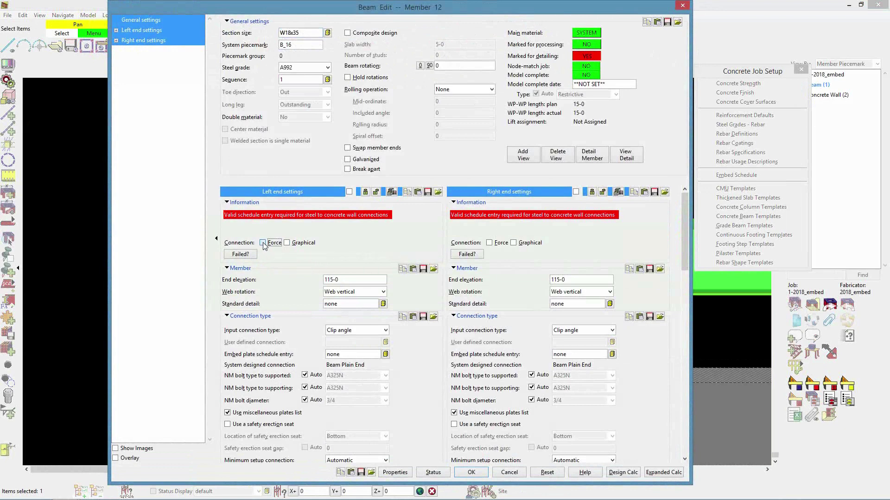
click(490, 243)
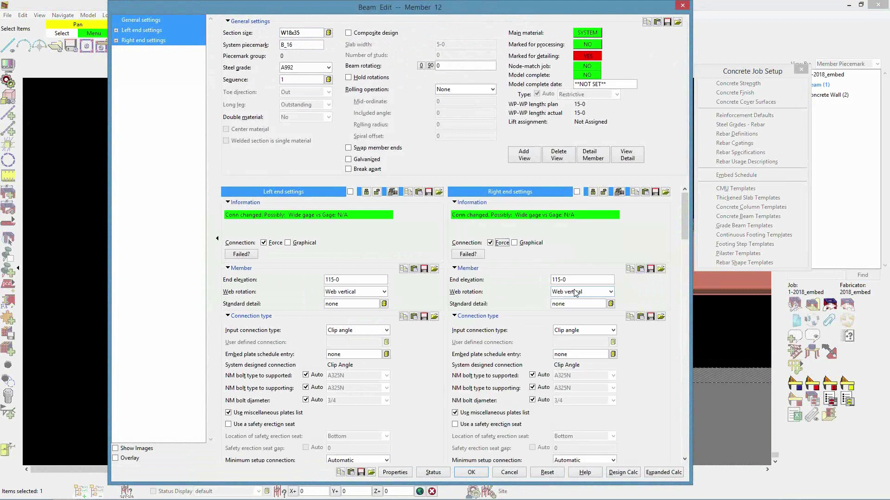
click(471, 472)
Step: Examine in 3D how the forced clip angles sit between the beam ends and the concrete walls
scroll(191, 260, up, 1)
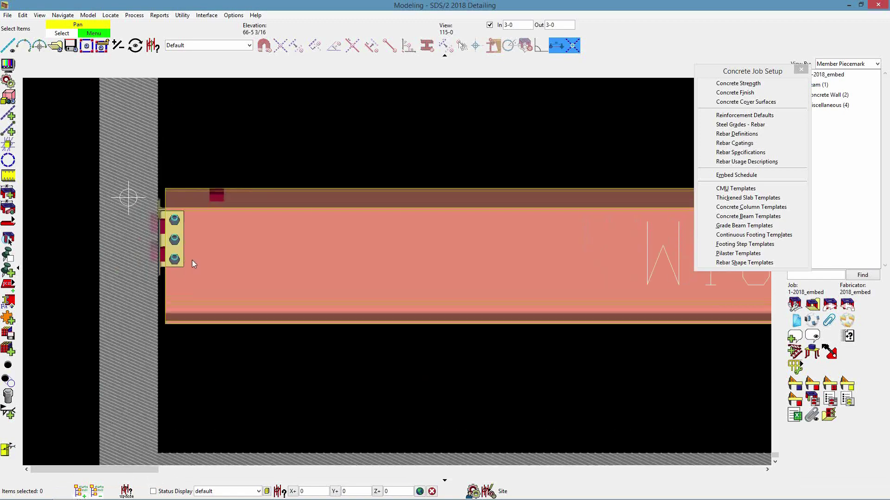
shift+middle_drag(160, 251, 219, 261)
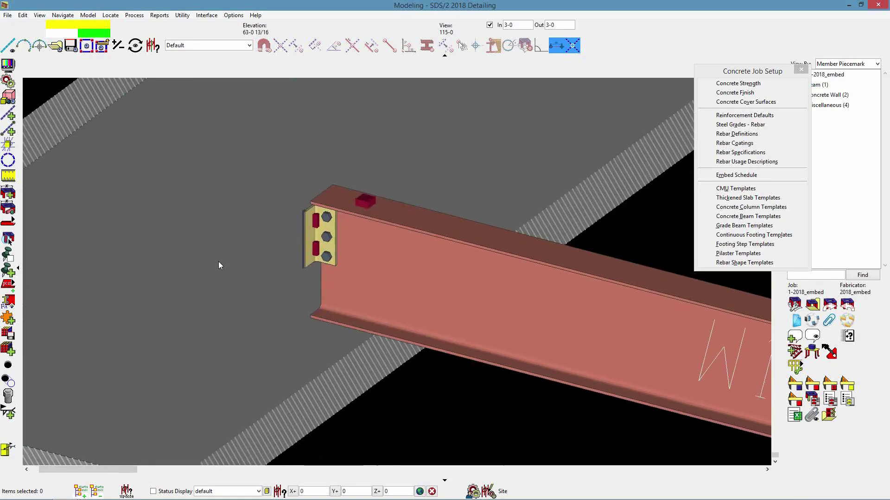
scroll(252, 272, down, 5)
middle_drag(549, 338, 457, 308)
scroll(369, 294, up, 2)
scroll(383, 283, down, 3)
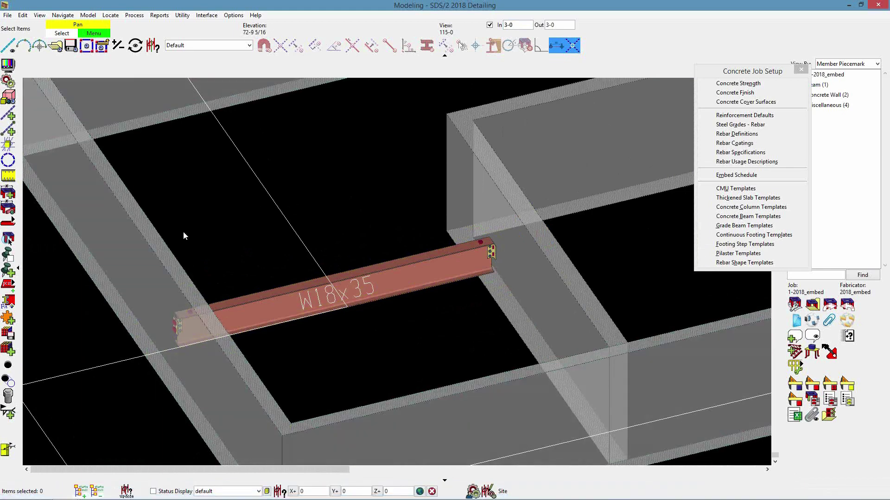
Step: Set the reference elevation to 118-0 and start adding a joist between the concrete walls
key(e)
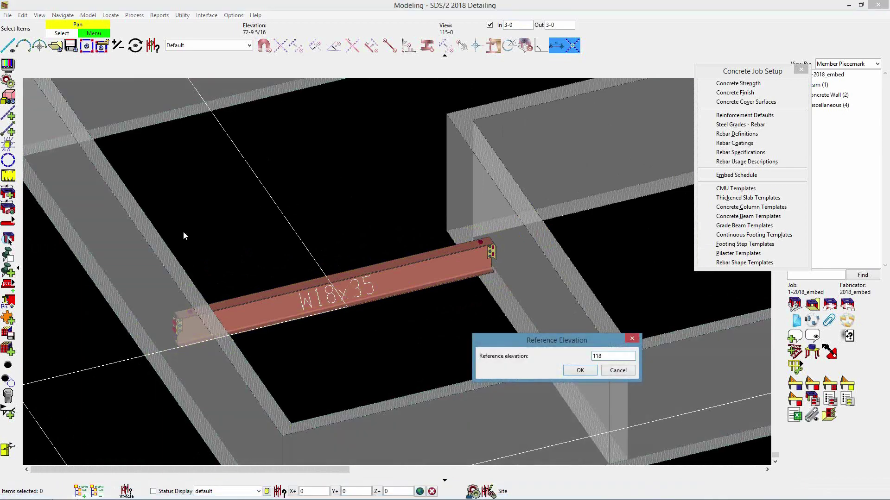
key(Return)
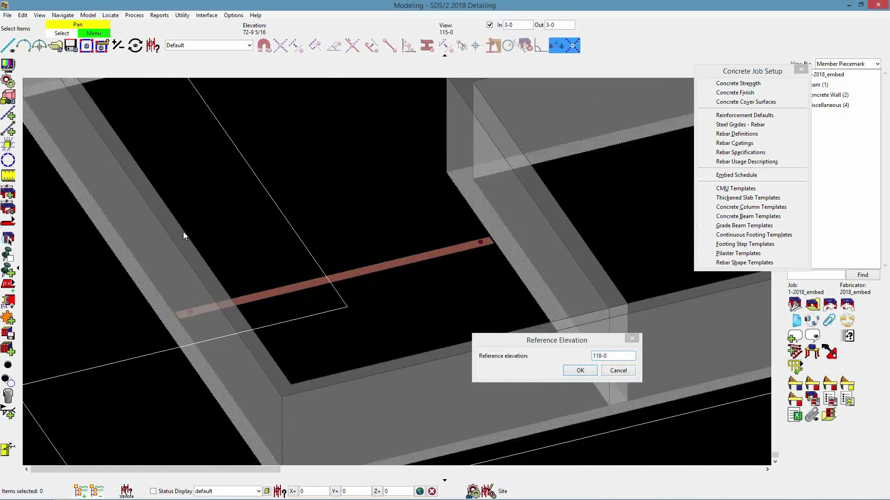
scroll(369, 284, up, 3)
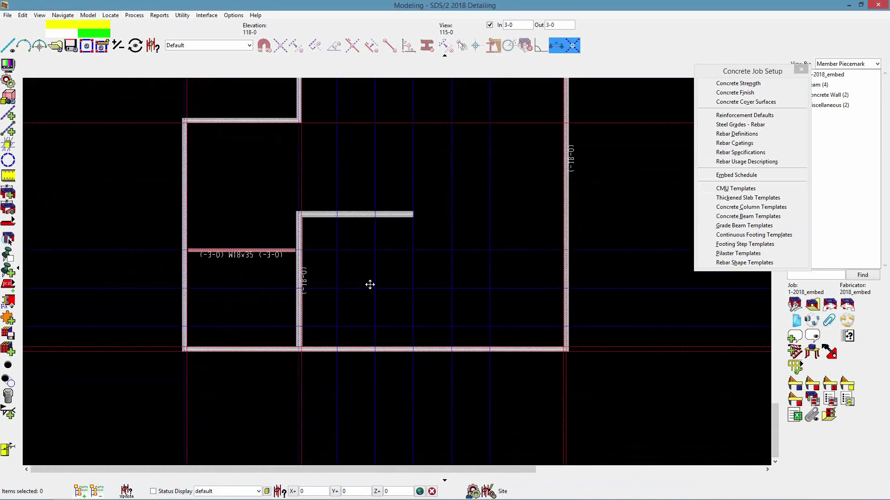
click(9, 223)
click(88, 225)
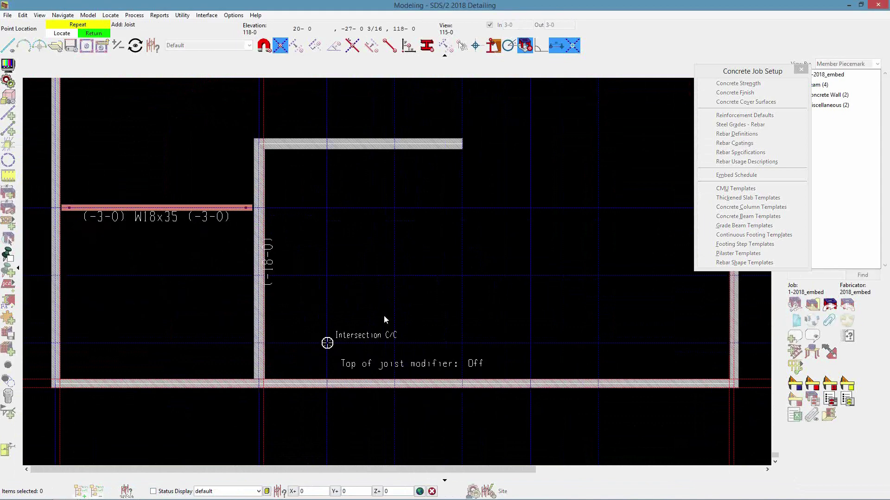
Step: Add a joist along the first grid line inside the short interior walls, from the lower concrete wall up to the short horizontal wall
scroll(327, 380, down, 1)
click(327, 380)
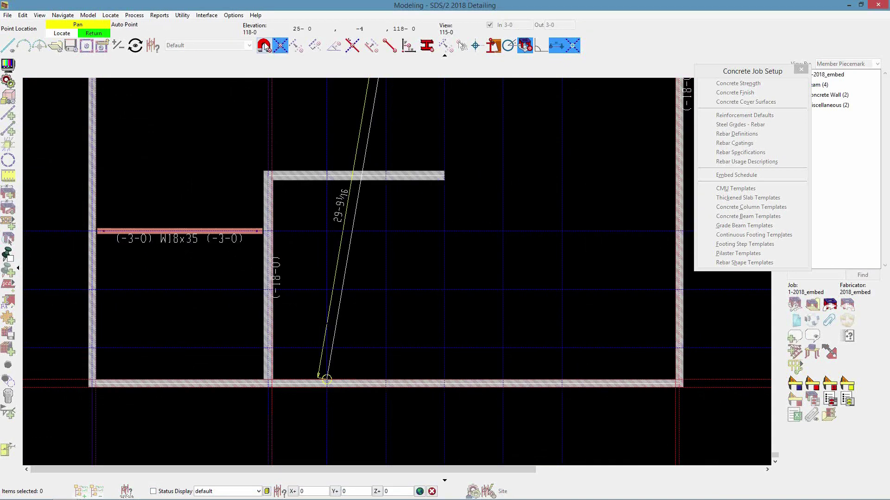
click(327, 176)
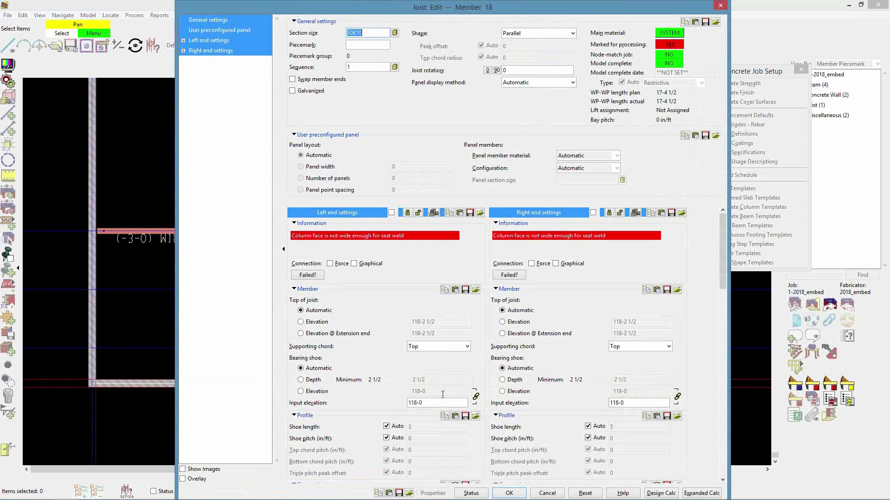
Step: Set the input connection type to Seated at both the left and right ends of the joist
scroll(379, 332, down, 5)
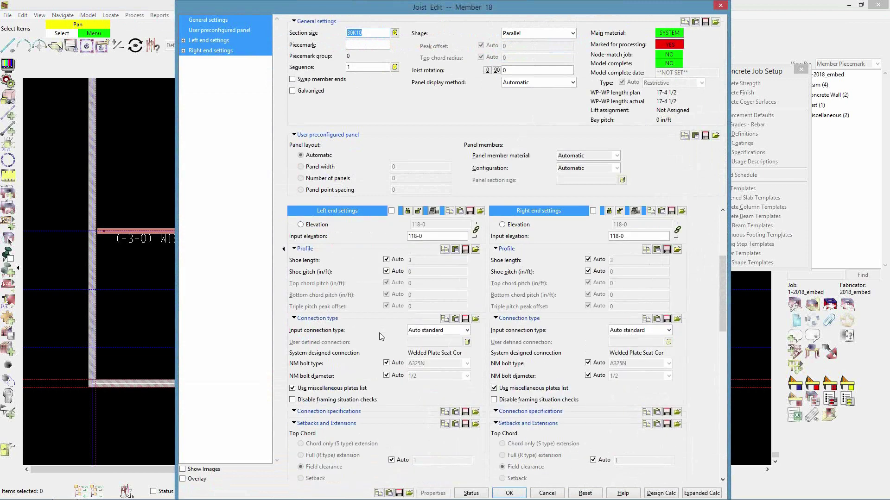
click(467, 330)
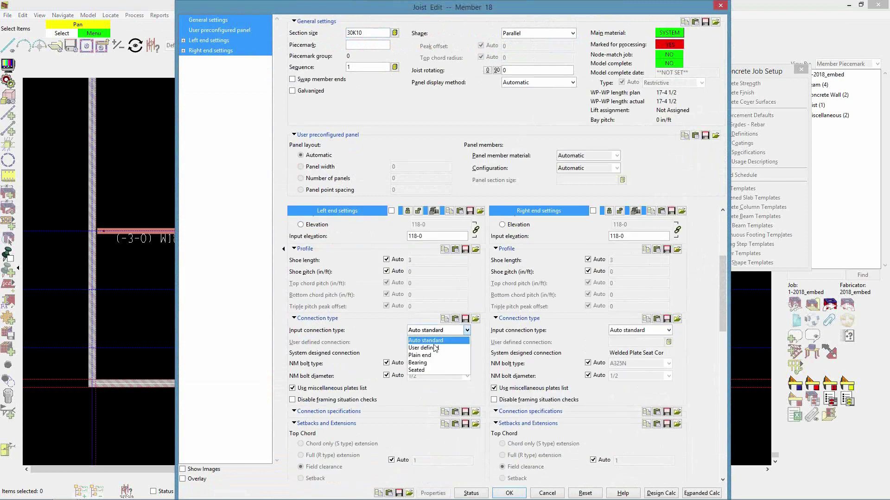
click(431, 370)
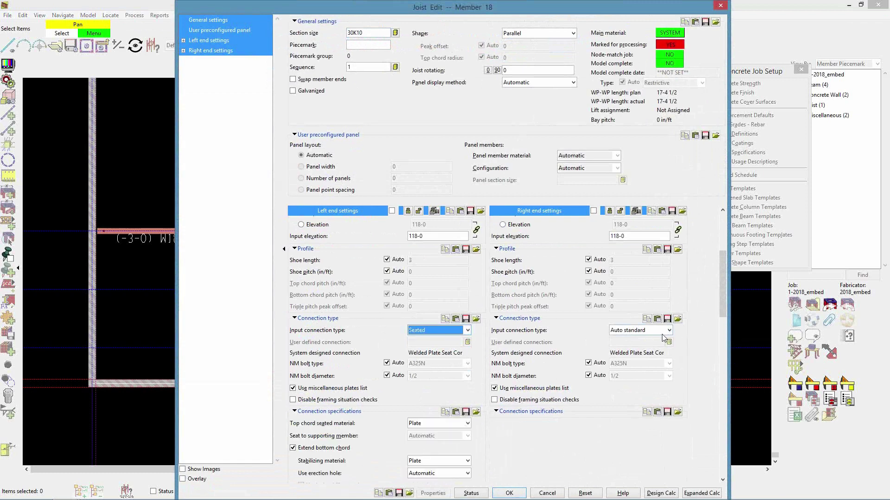
click(669, 329)
click(624, 367)
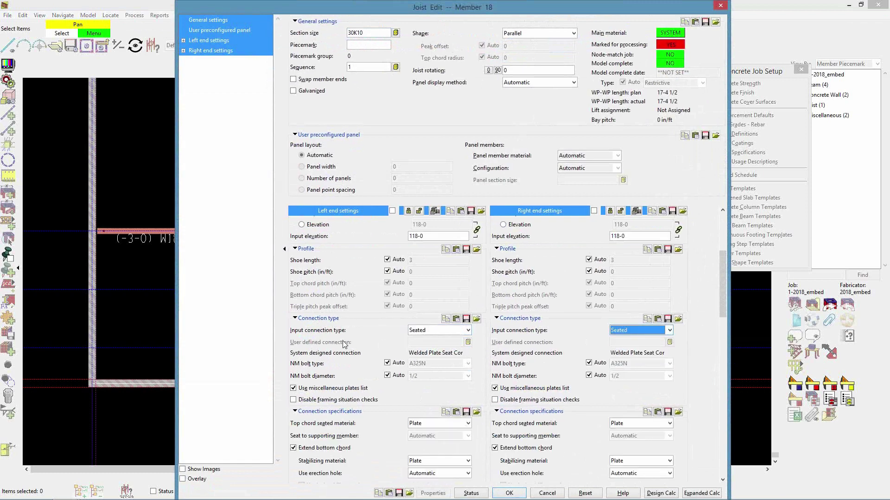
Step: Assign embed em1 to the top chord and embed em6 to the bottom chord at the joist's left end
scroll(345, 345, down, 3)
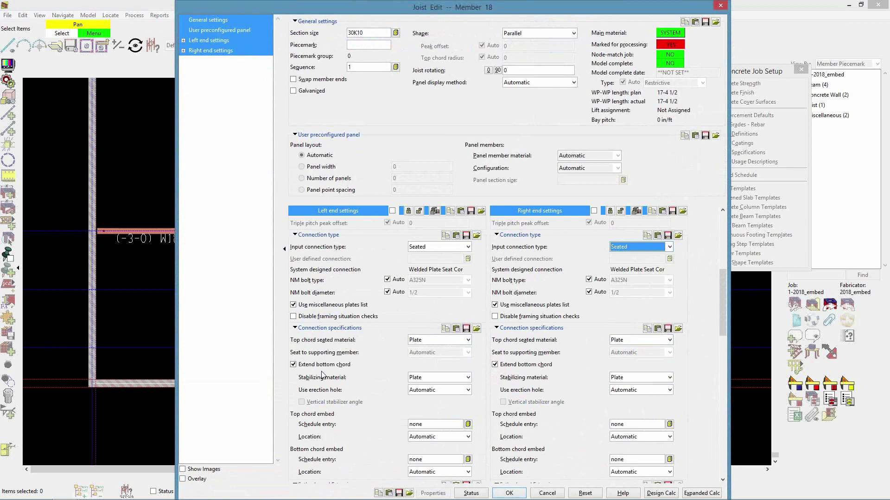
scroll(520, 371, down, 3)
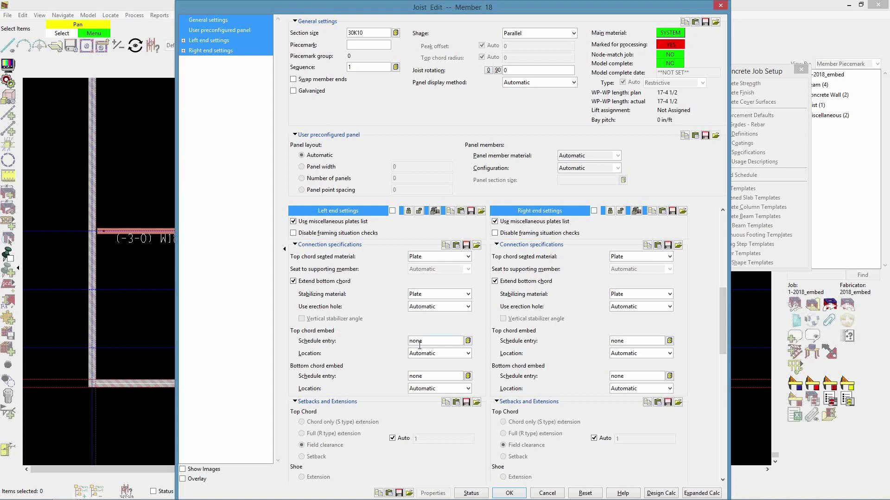
scroll(447, 345, down, 3)
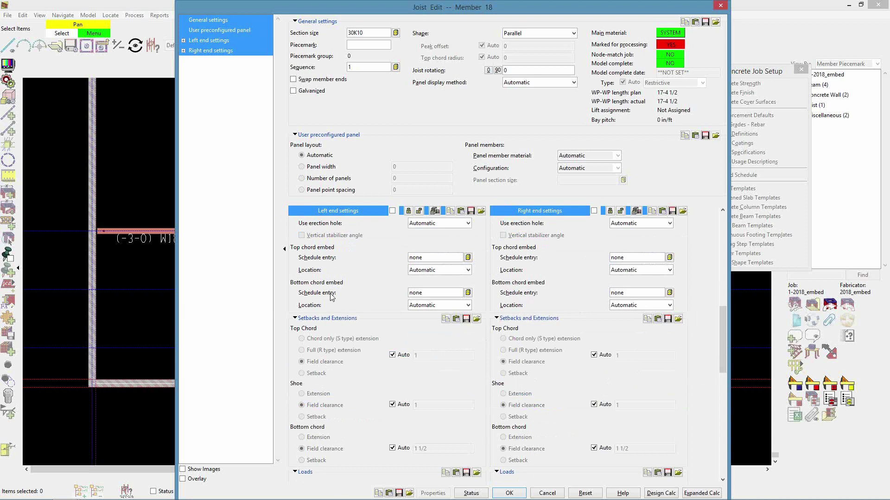
click(468, 257)
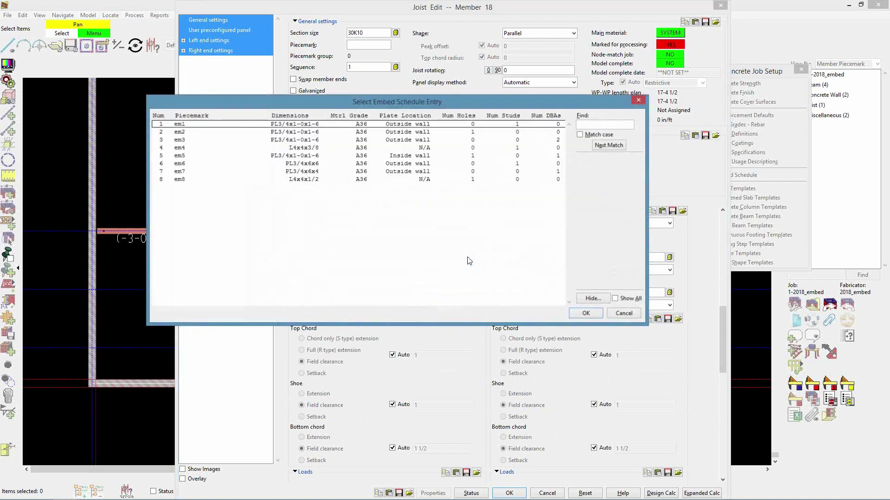
click(584, 312)
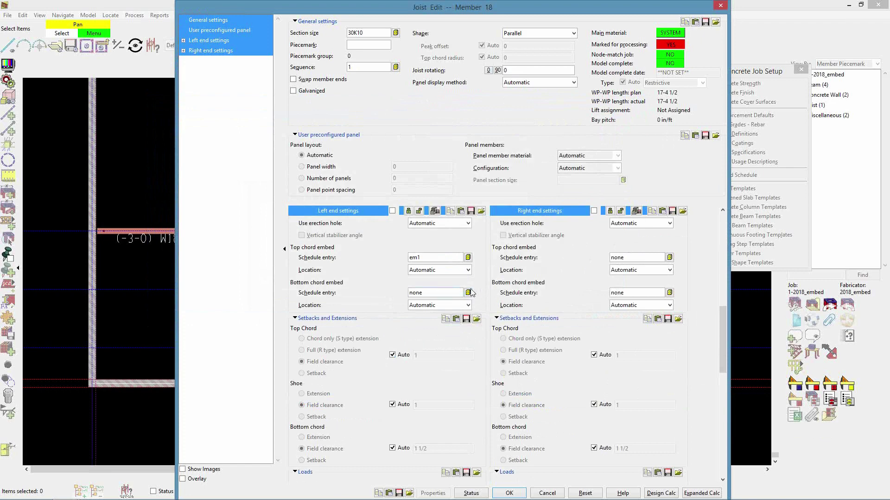
click(468, 292)
click(187, 148)
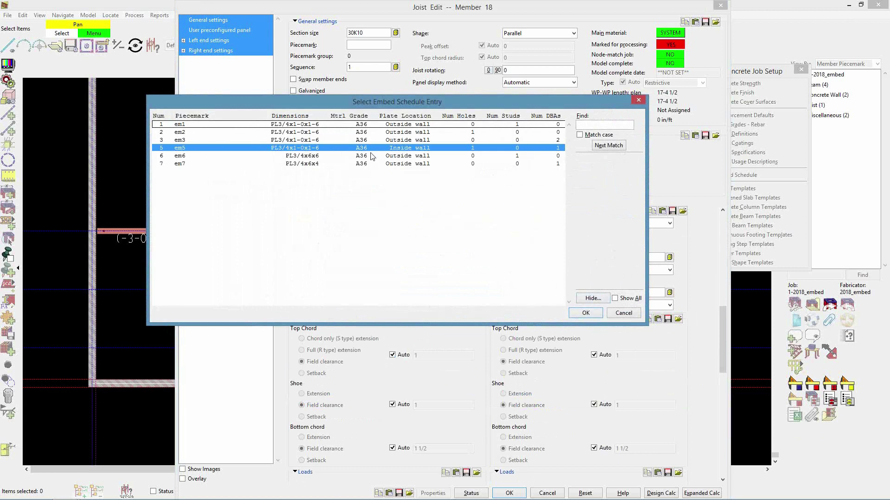
click(302, 165)
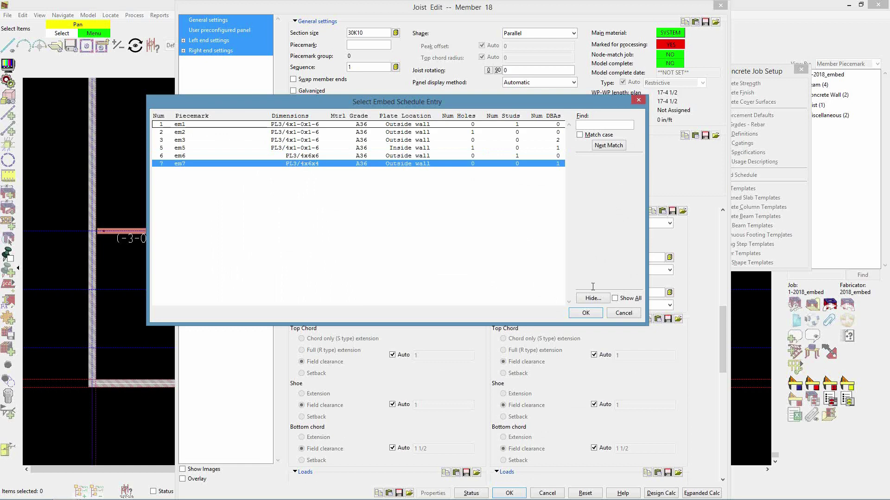
click(288, 157)
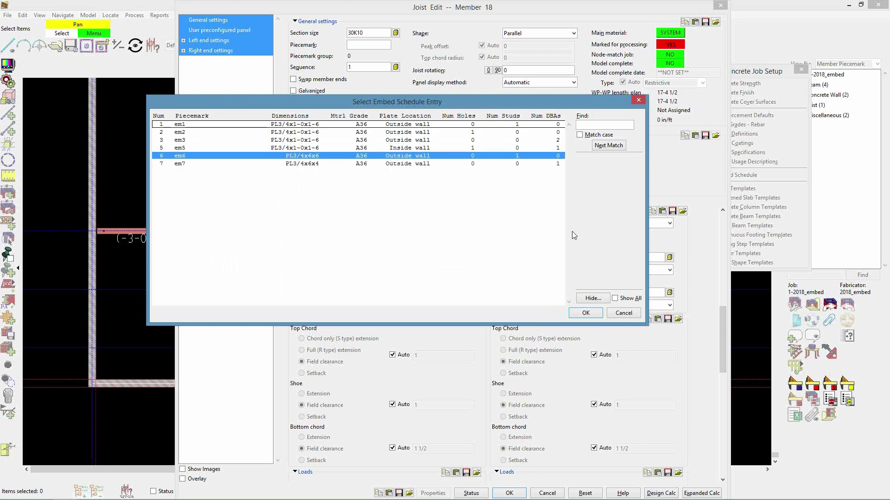
click(585, 313)
Step: Assign embed em1 to the top chord and em6 to the bottom chord at the right end, and accept the joist settings
click(669, 257)
click(262, 125)
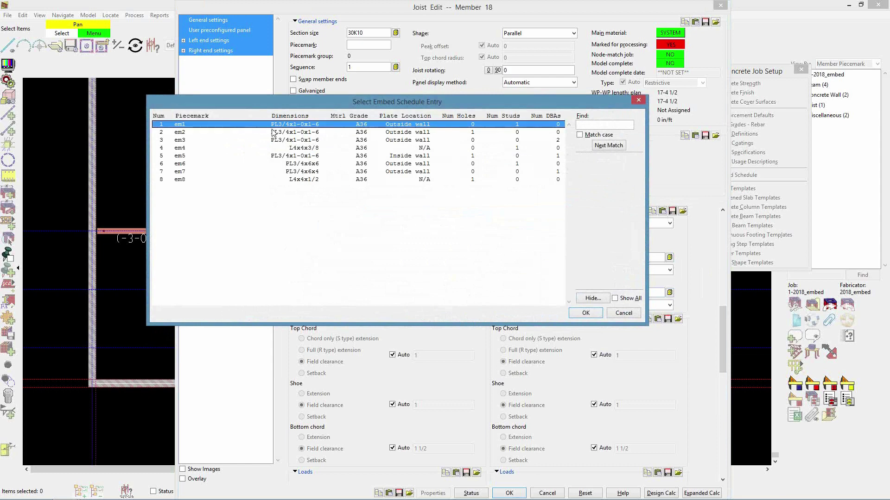
click(593, 313)
click(669, 292)
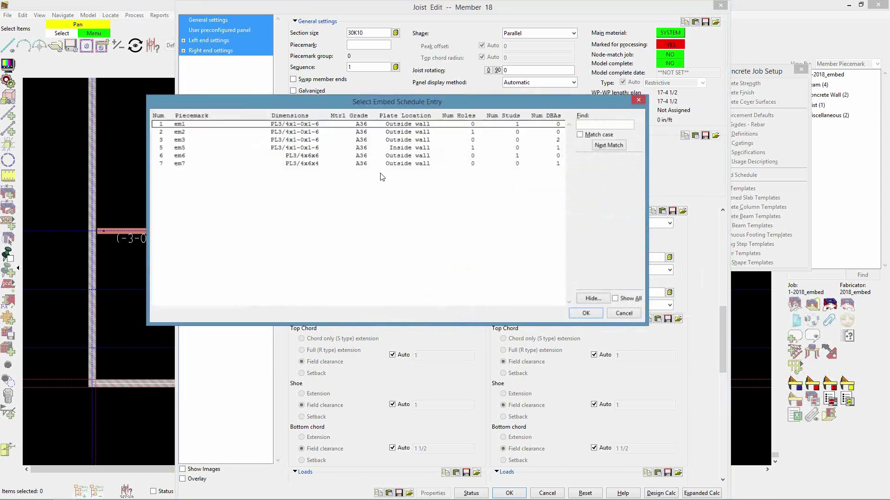
click(201, 156)
click(588, 313)
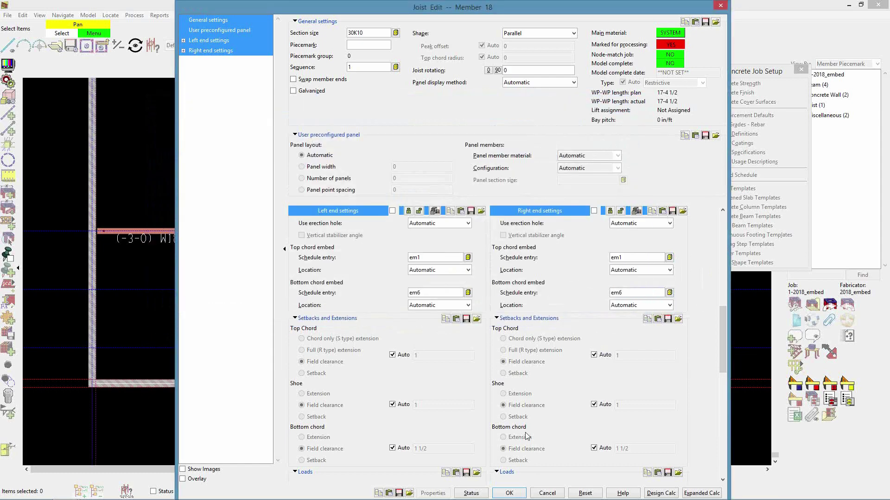
click(509, 493)
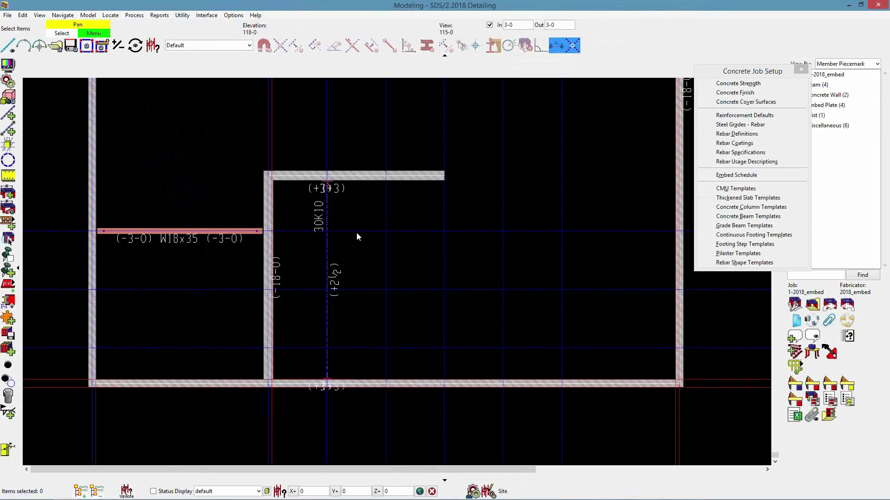
Step: Examine in 3D how the joist's top and bottom chords connect to the embed plates in the concrete wall
scroll(336, 176, up, 5)
shift+middle_drag(337, 167, 360, 108)
scroll(396, 118, up, 5)
shift+middle_drag(366, 158, 432, 198)
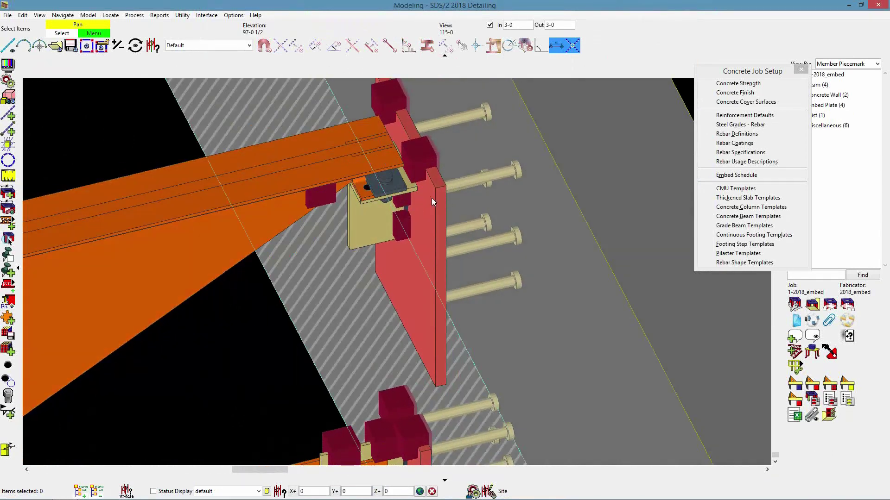
scroll(486, 134, down, 5)
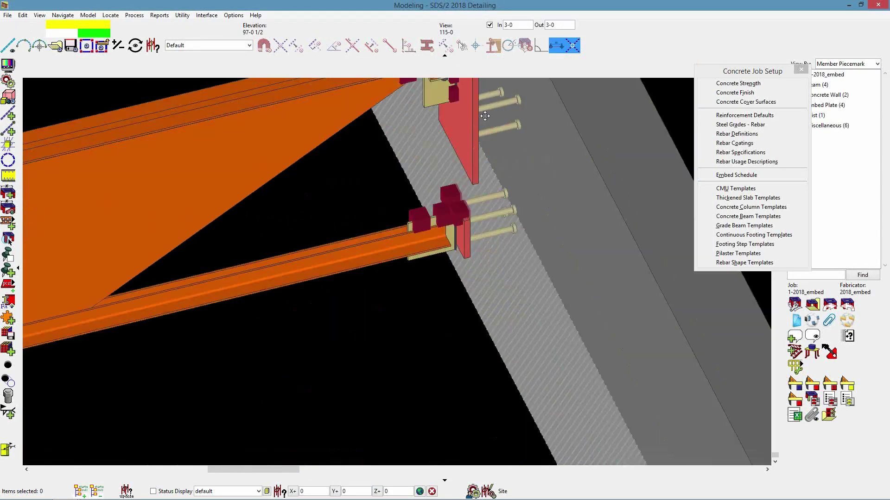
scroll(483, 209, up, 6)
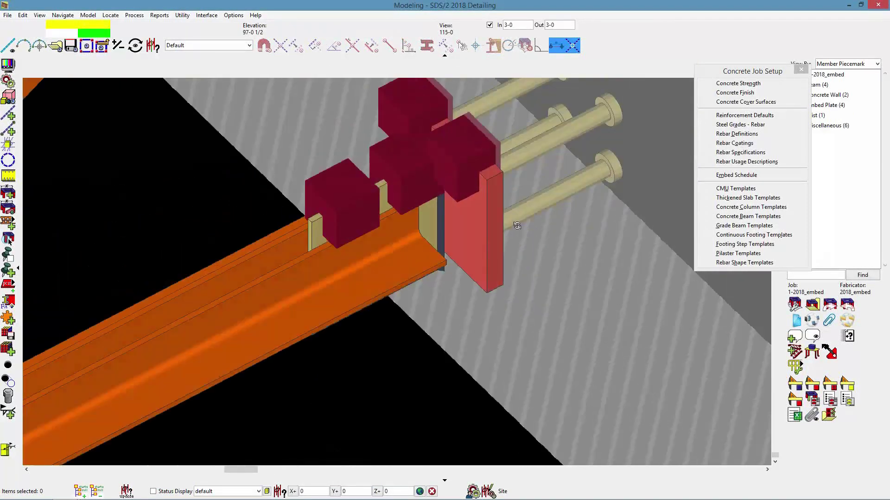
scroll(517, 226, down, 6)
middle_drag(504, 269, 445, 175)
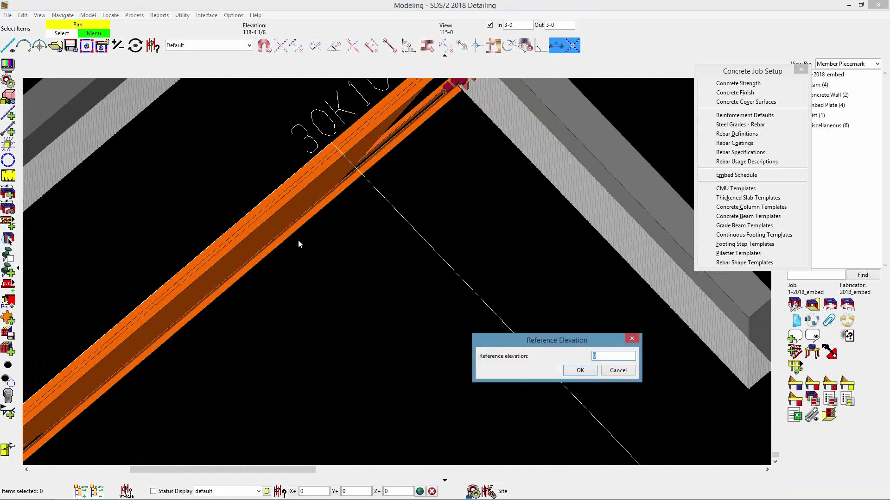
Step: Return to the plan view and add a second joist one grid line beyond the first, starting at the lower wall and ending at the short wall
key(Return)
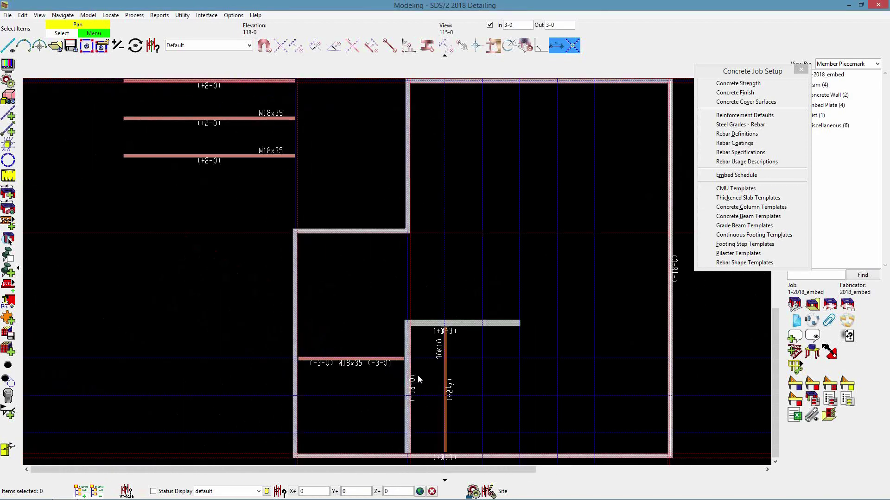
middle_drag(508, 365, 300, 232)
scroll(343, 244, up, 2)
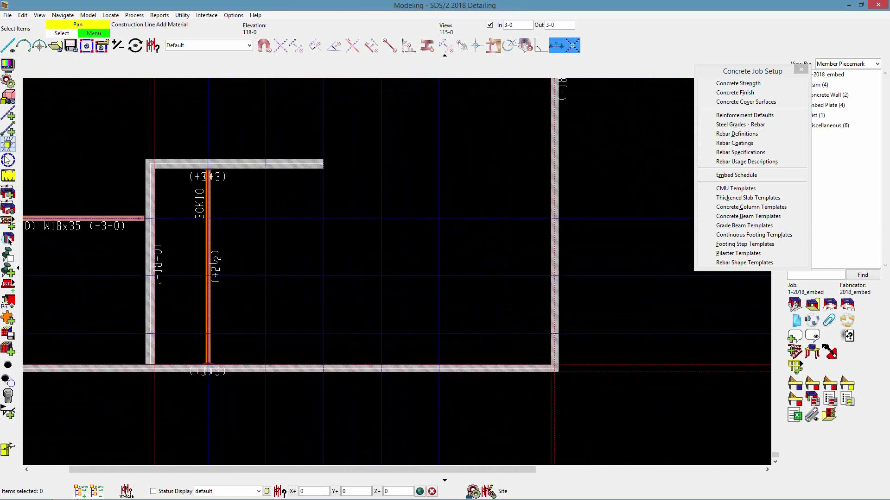
click(8, 223)
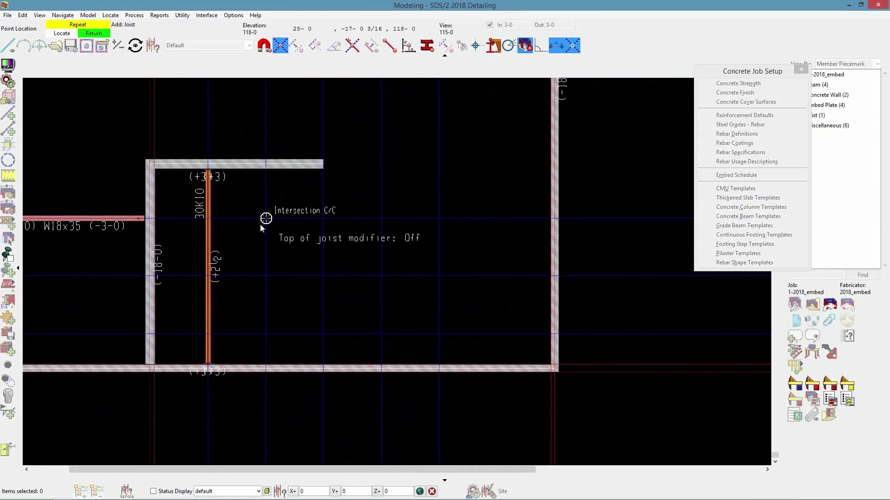
click(265, 364)
click(275, 168)
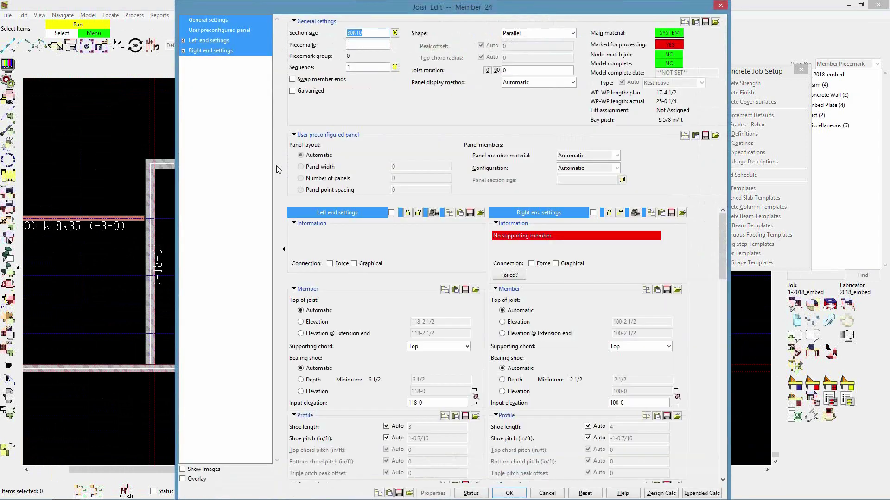
Step: Set the second joist's section size to 10K1 and the input connection type at both ends to Bearing
text(10)
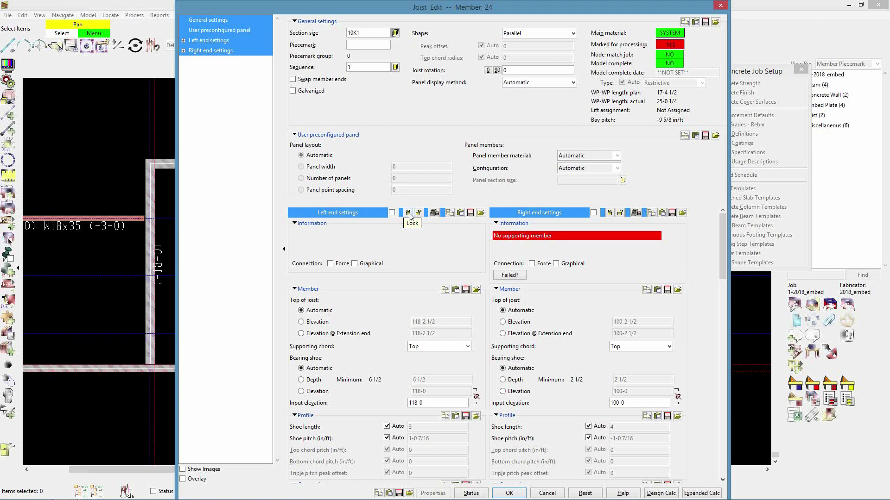
scroll(399, 286, down, 5)
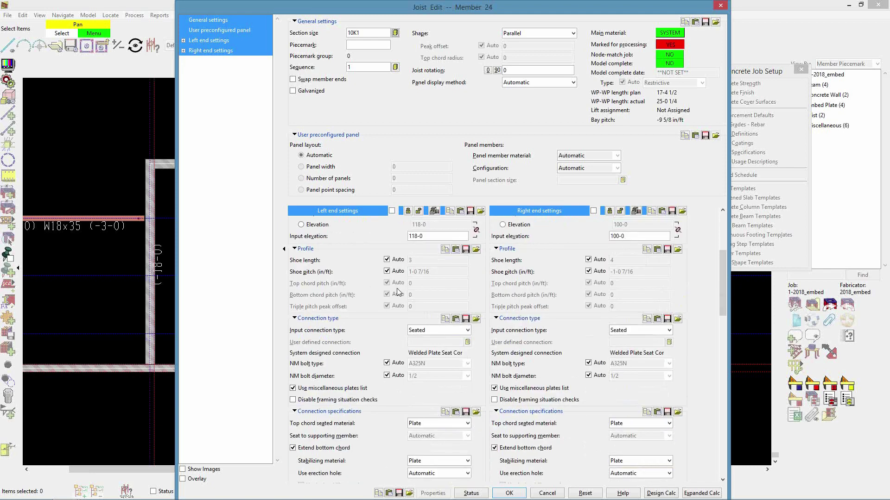
click(468, 330)
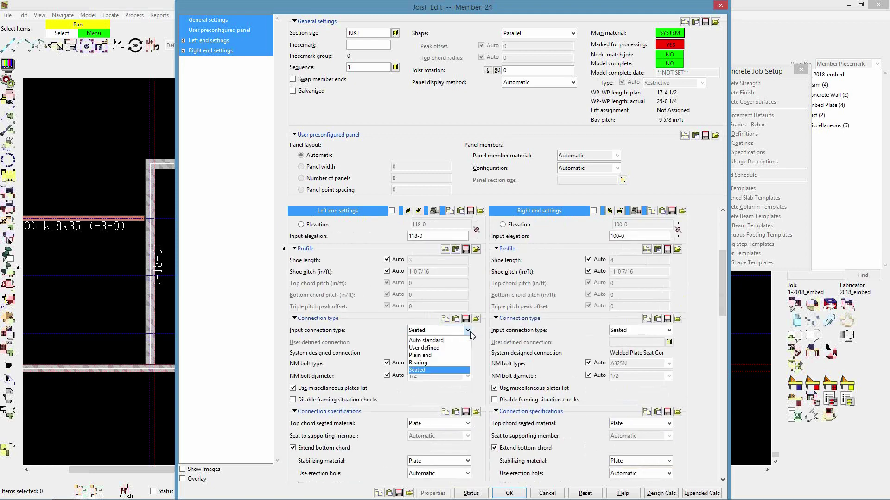
click(449, 364)
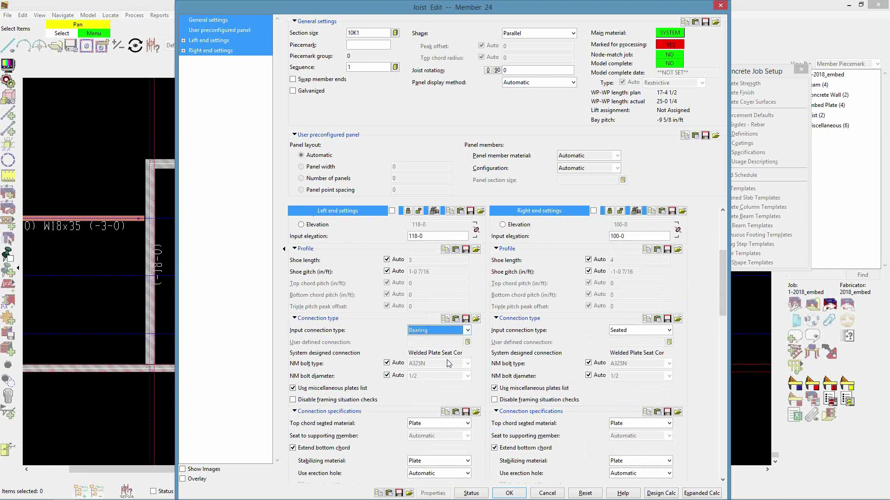
click(669, 330)
click(621, 362)
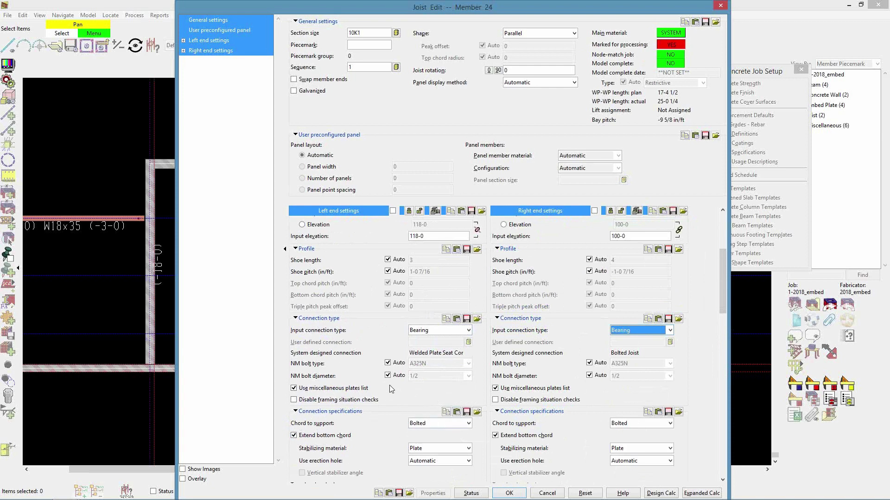
Step: Assign embed em4 to the top chord at the second joist's left end
scroll(386, 376, down, 3)
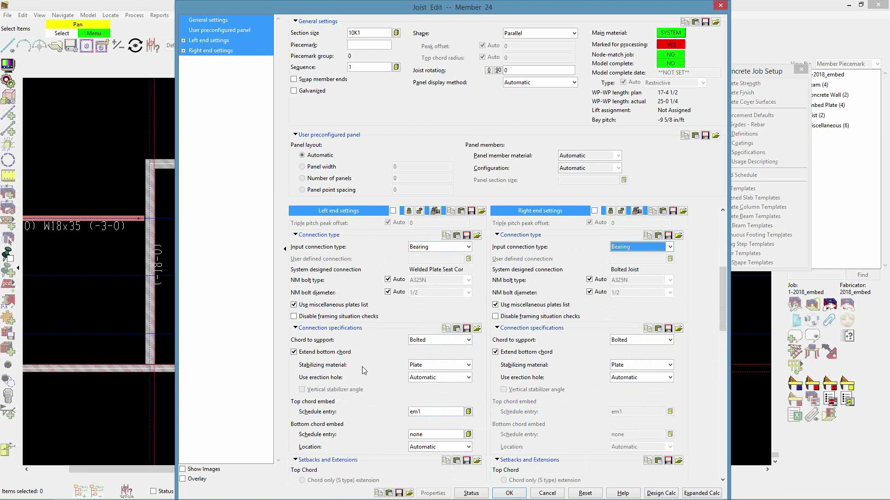
click(469, 412)
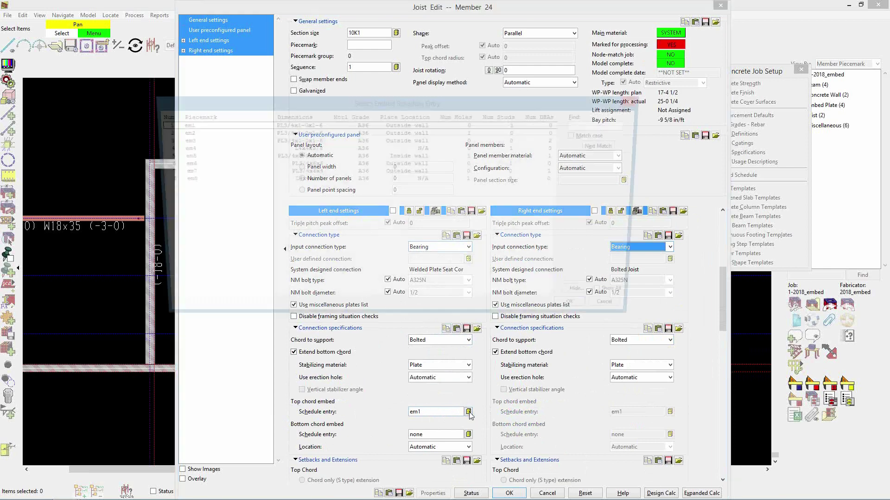
click(215, 148)
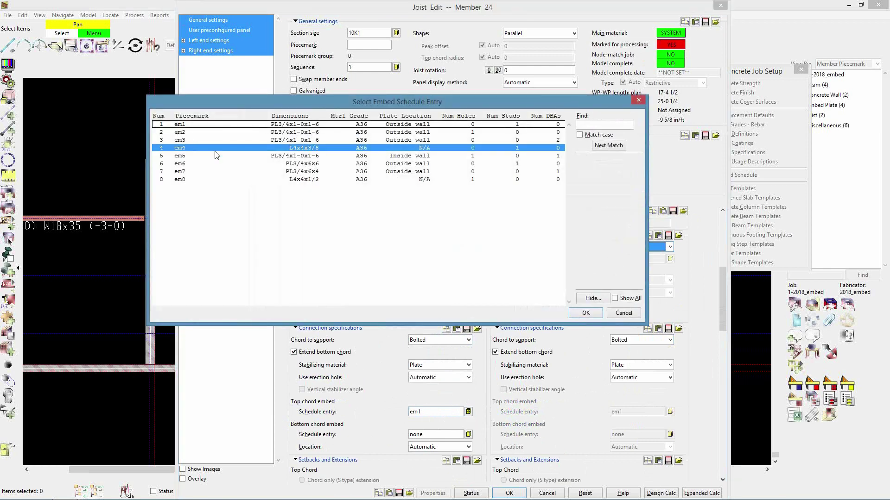
click(584, 313)
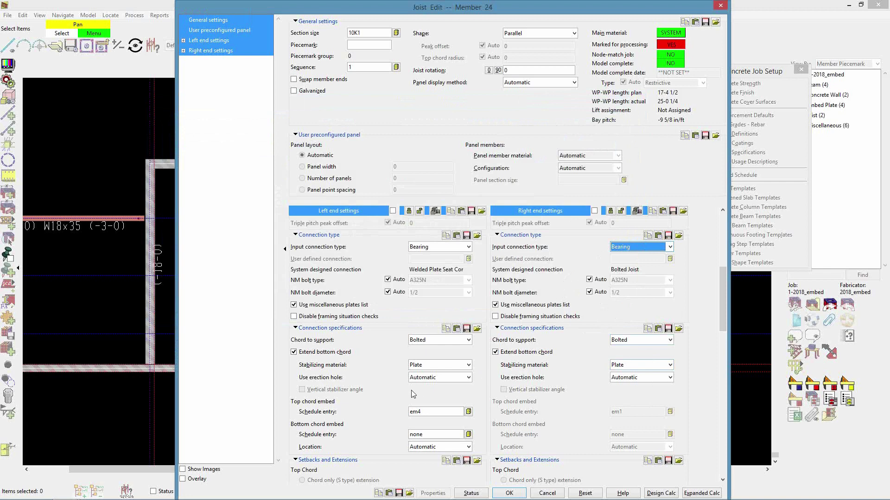
Step: Assign embed em6 to the bottom chord at the second joist's left end, keep its location Automatic, and accept the joist settings
scroll(419, 394, down, 3)
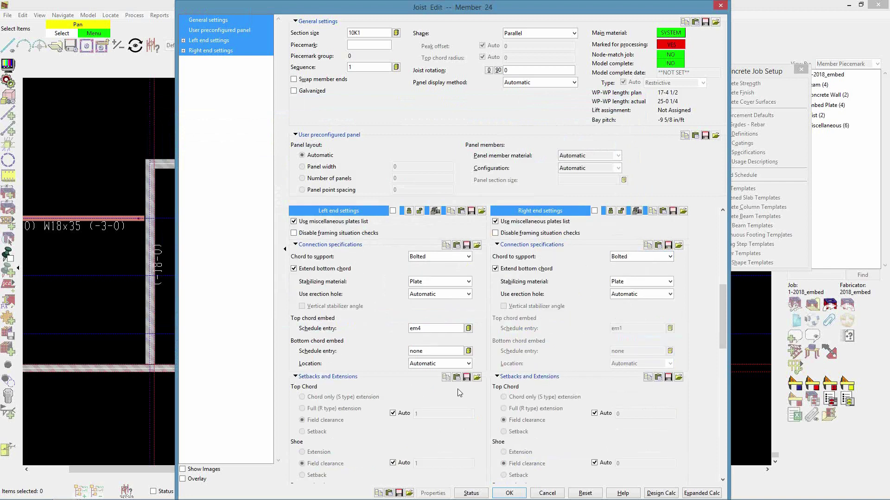
click(468, 351)
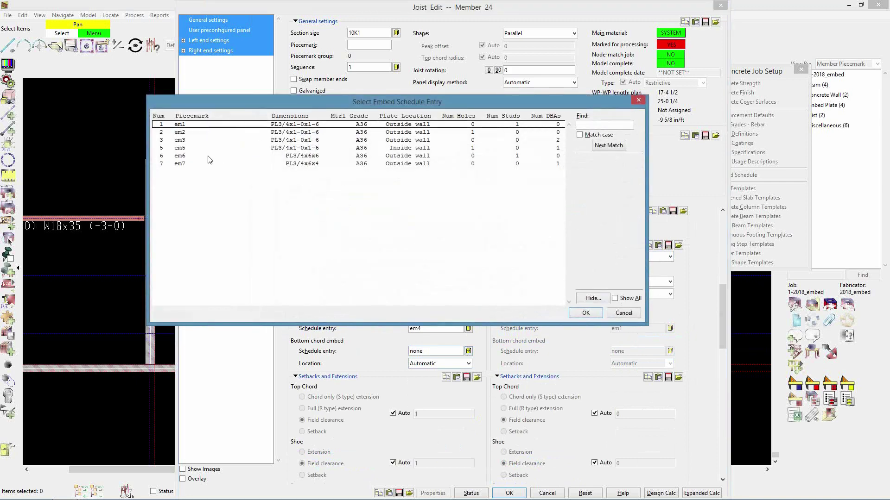
click(208, 156)
click(595, 317)
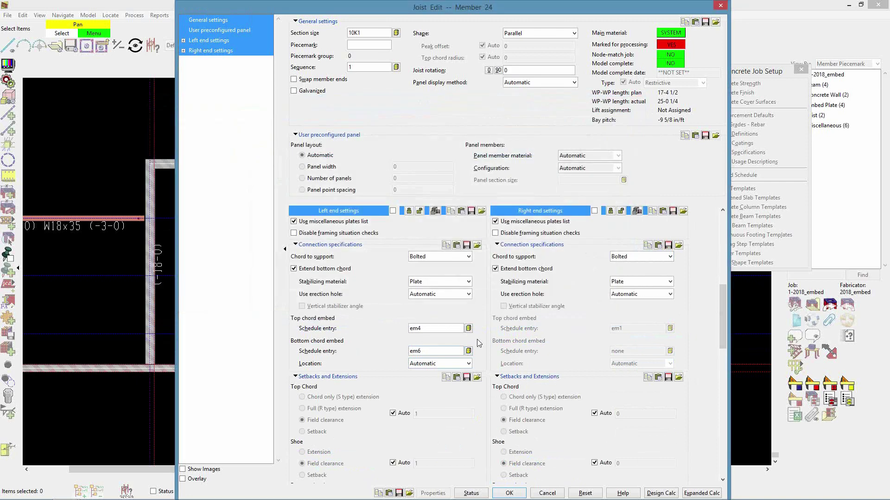
click(469, 365)
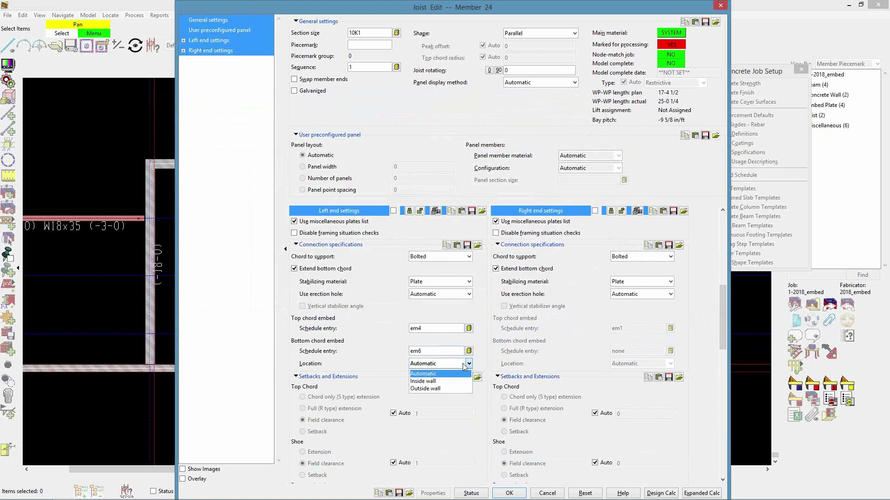
click(371, 360)
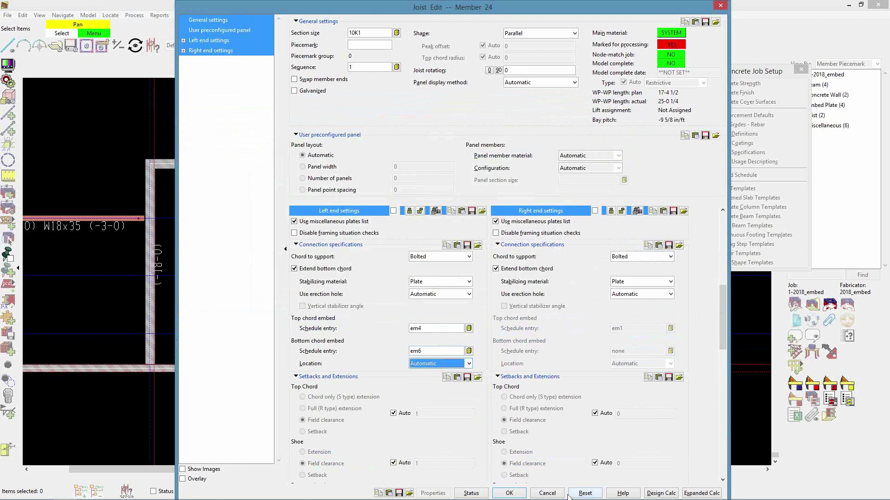
click(508, 493)
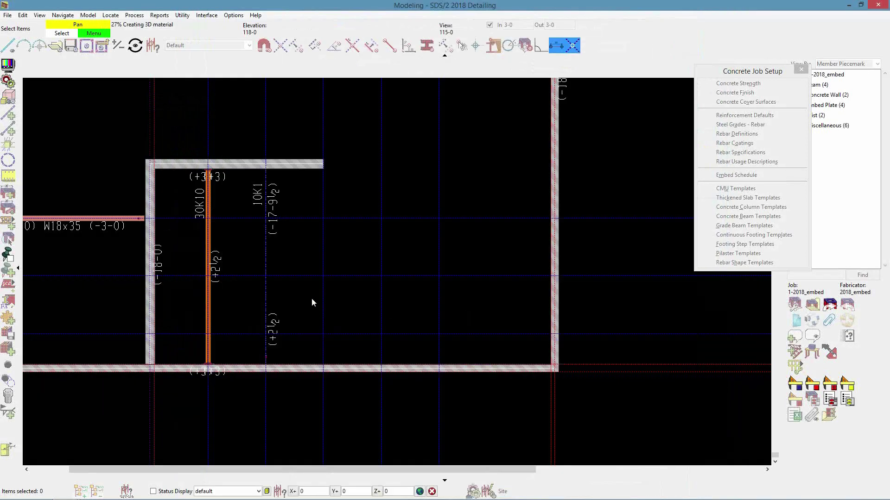
Step: Set the top of joist elevation at the second joist's right end to 118-2 1/2
double_click(266, 255)
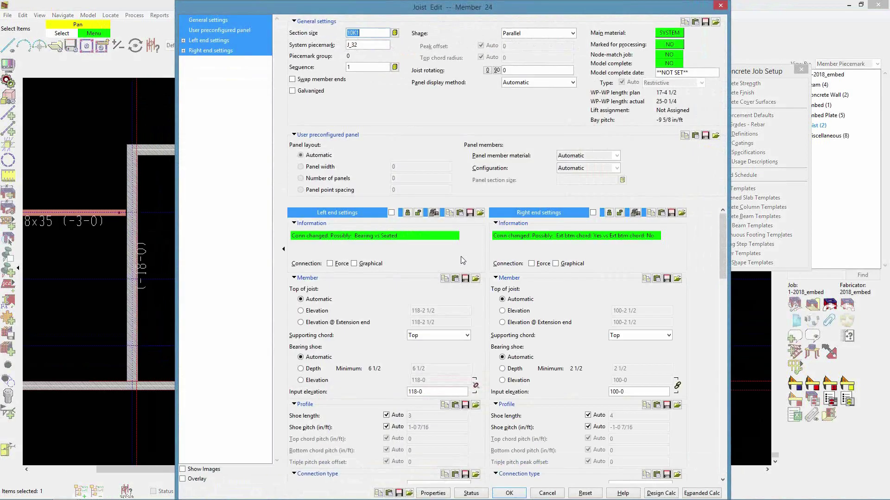
click(513, 311)
click(626, 310)
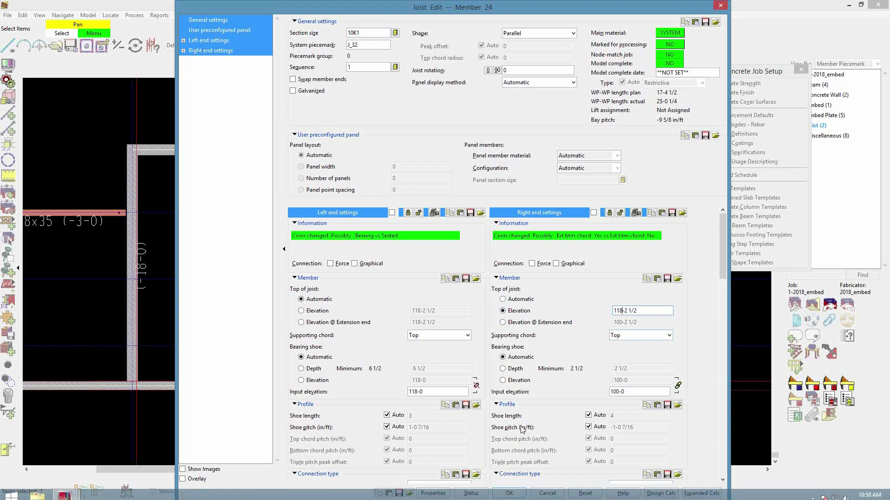
key(Return)
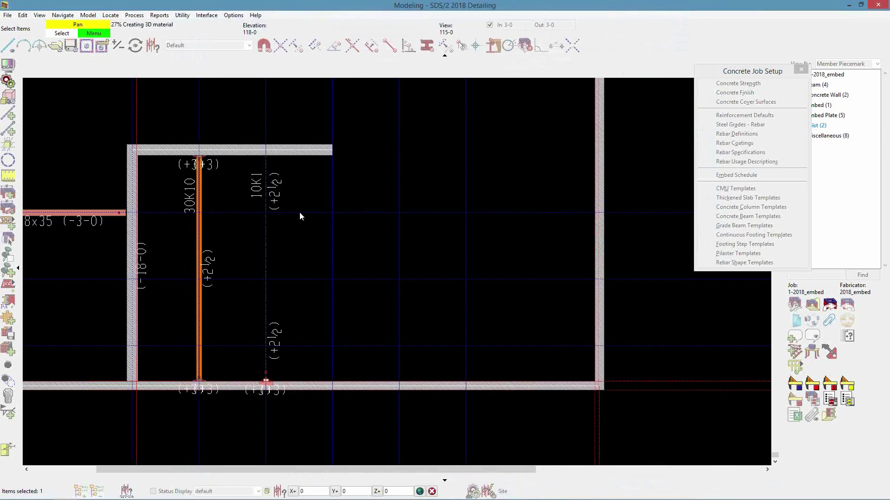
Step: Examine in 3D how the second joist's chords meet the embed plates in the lower concrete wall
shift+middle_drag(257, 304, 139, 208)
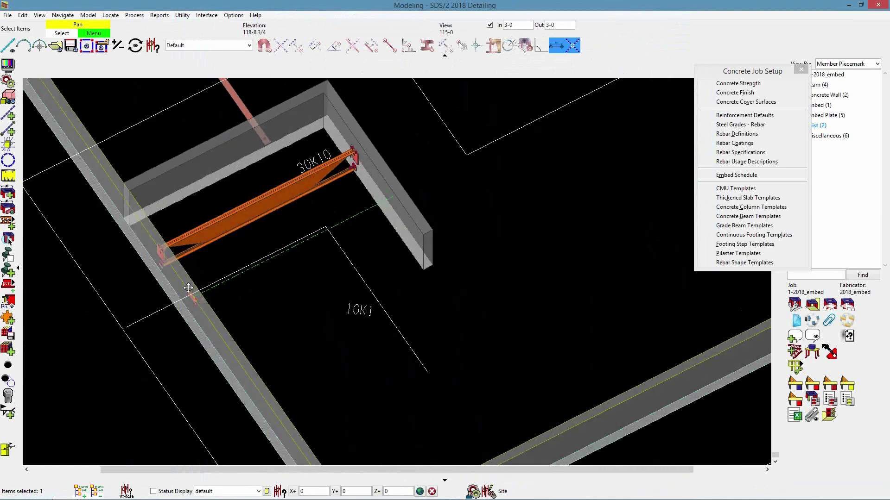
middle_drag(238, 280, 332, 190)
scroll(332, 190, up, 5)
scroll(282, 207, up, 6)
shift+middle_drag(267, 229, 167, 220)
scroll(292, 221, down, 6)
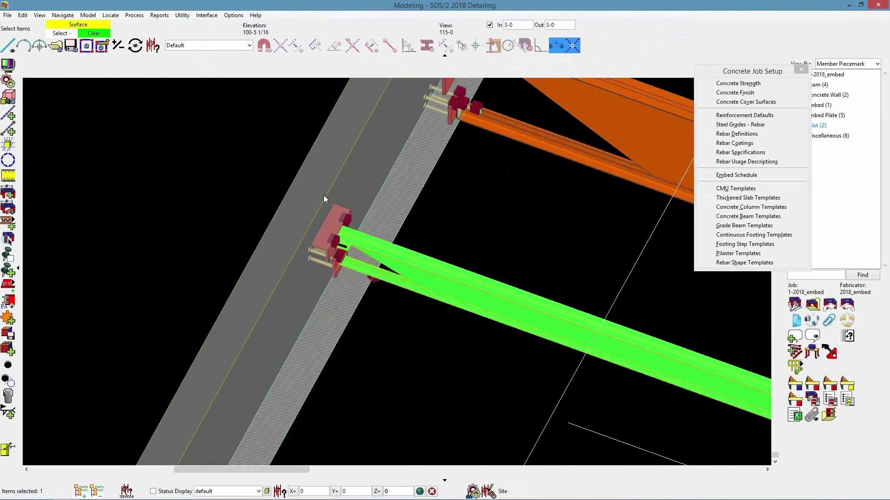
Step: Return to the plan view at elevation 118 and delete the 10K1 joist
key(ctrl+e)
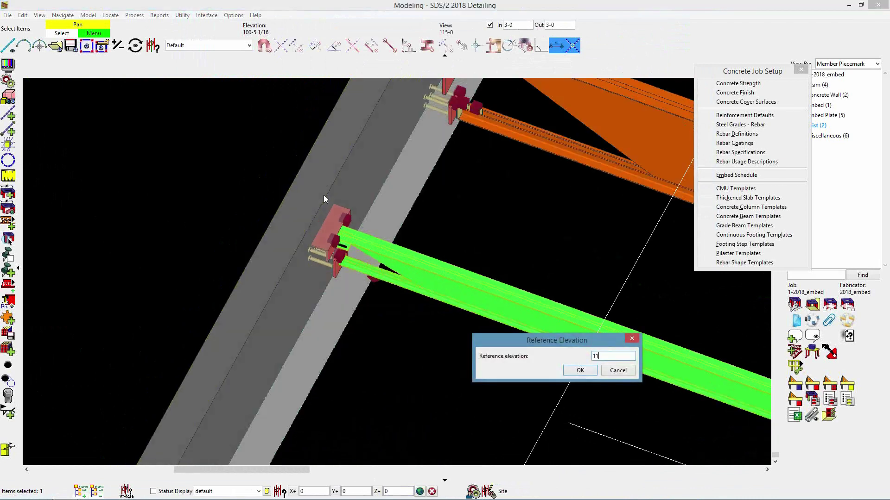
key(Return)
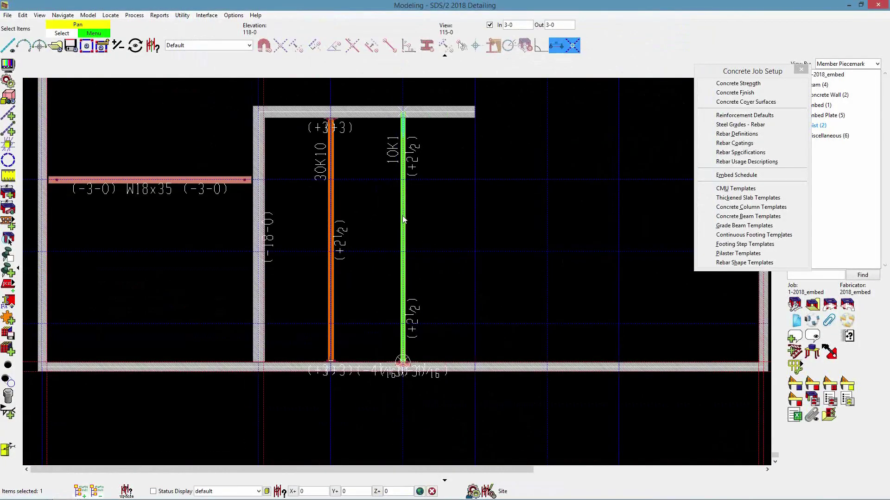
key(Delete)
click(536, 376)
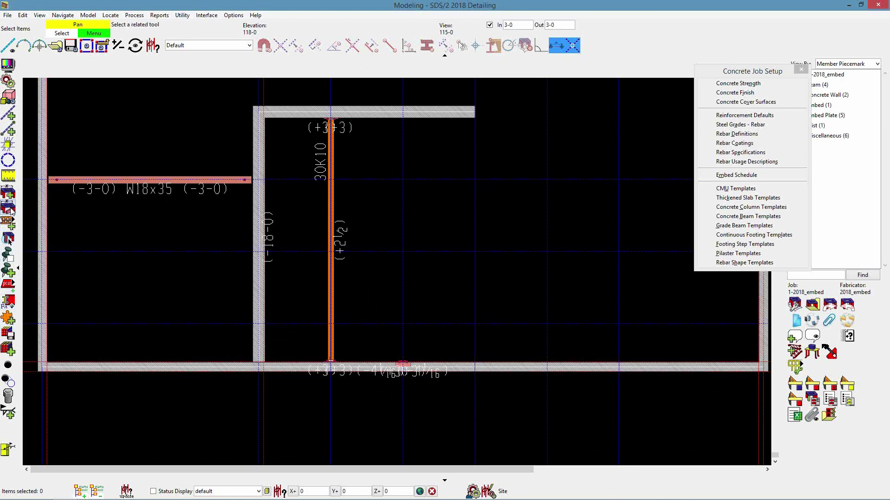
Step: Add a construction line inside the lower wall, offset from the line along its inner face
click(8, 113)
click(87, 363)
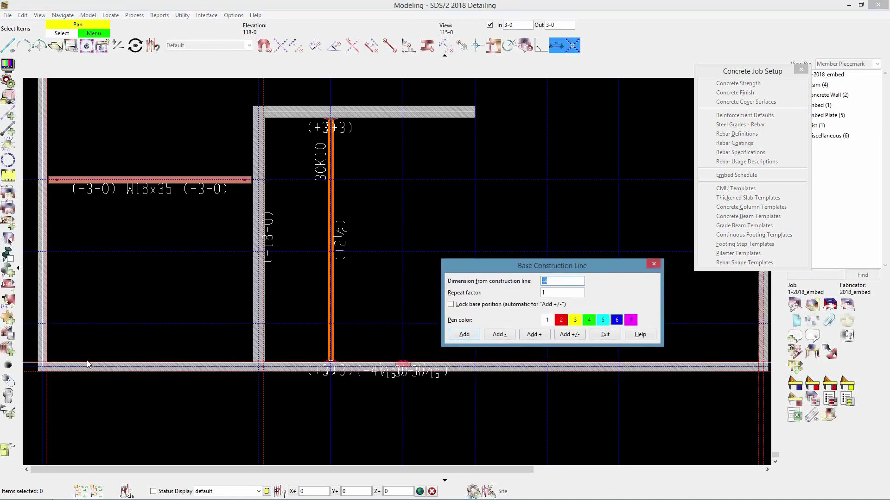
click(612, 334)
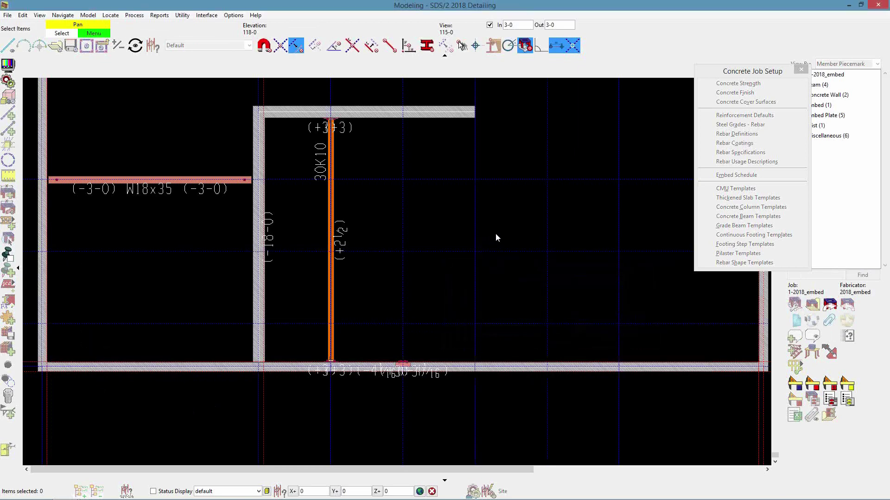
Step: Add a 10K1 joist from the lower wall to the short wall's free end, keeping Bearing connections and left-end embeds em4 and em6
click(8, 238)
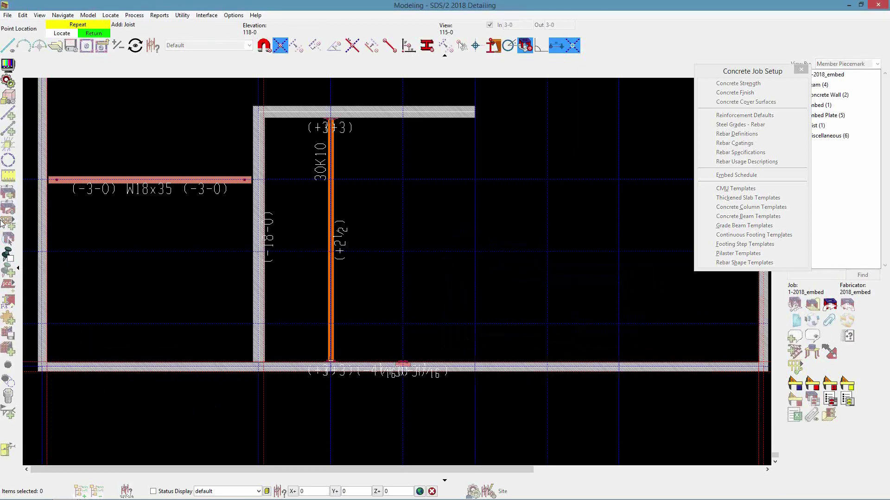
click(474, 367)
click(483, 118)
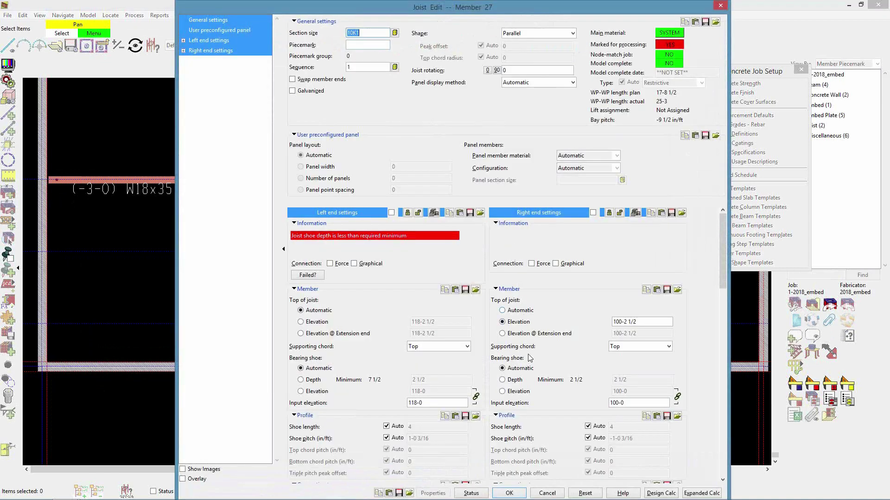
scroll(455, 340, down, 3)
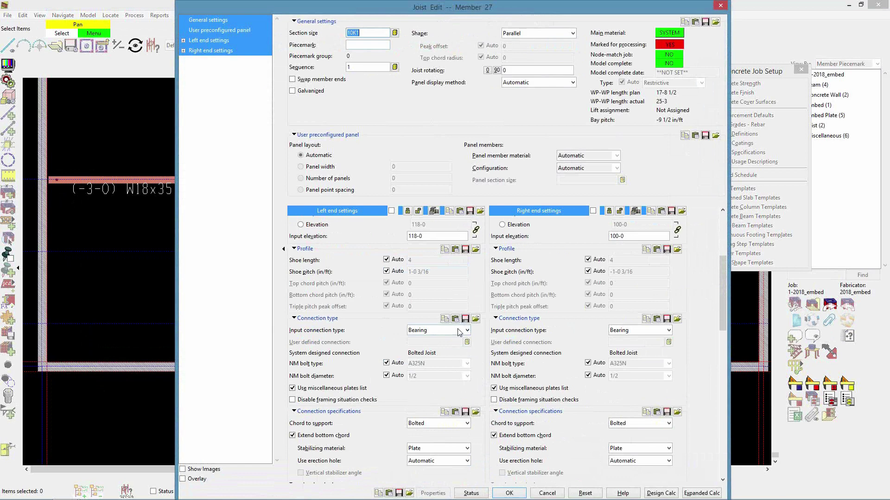
scroll(458, 332, down, 2)
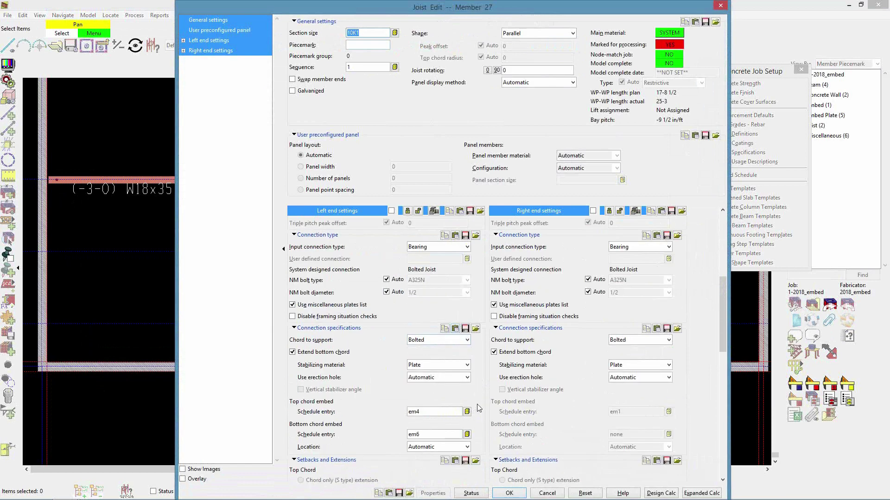
click(510, 493)
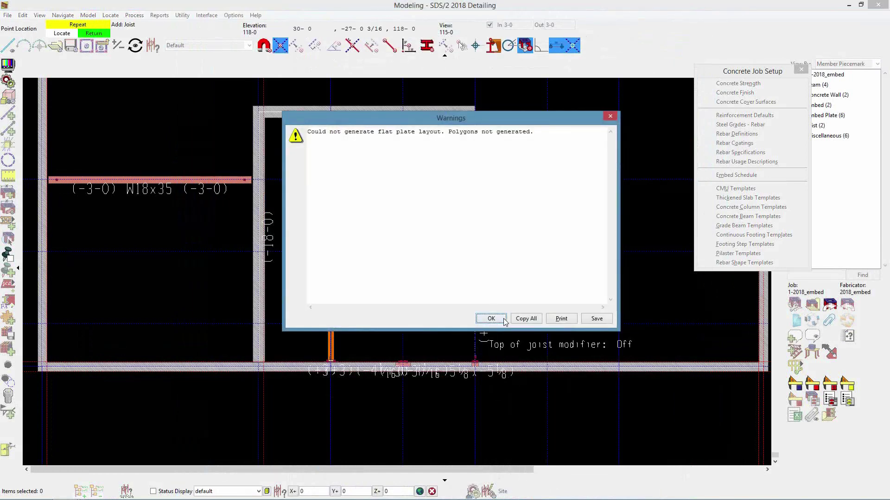
click(505, 321)
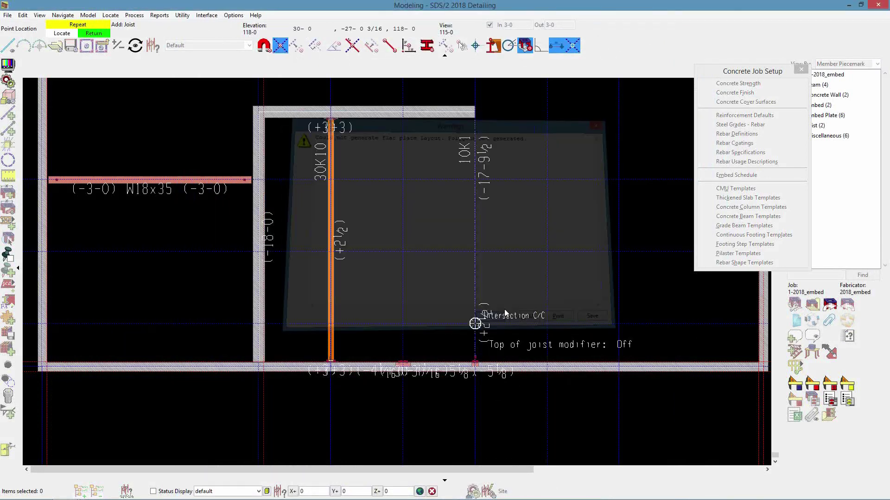
Step: Examine in 3D the embed plates at the new joist's lower-wall end
scroll(495, 354, up, 5)
scroll(494, 354, up, 1)
shift+middle_drag(476, 354, 309, 268)
scroll(574, 330, down, 2)
middle_drag(574, 329, 407, 182)
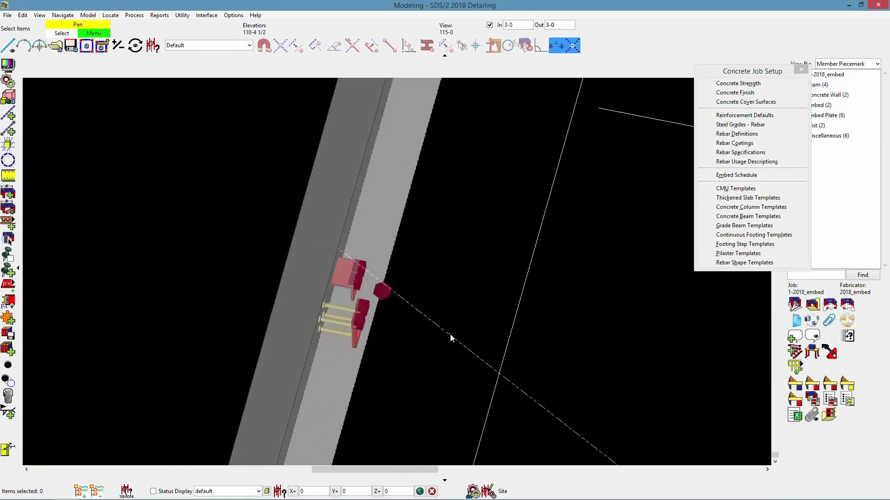
Step: Check the new 10K1 joist's settings without changing them, and delete the joist
double_click(443, 332)
click(547, 494)
key(Delete)
click(511, 375)
Step: Display the lower concrete wall in Stick form to expose the leftover embeds
scroll(451, 319, down, 5)
scroll(451, 186, up, 5)
shift+middle_drag(416, 236, 397, 154)
click(382, 138)
right_click(383, 138)
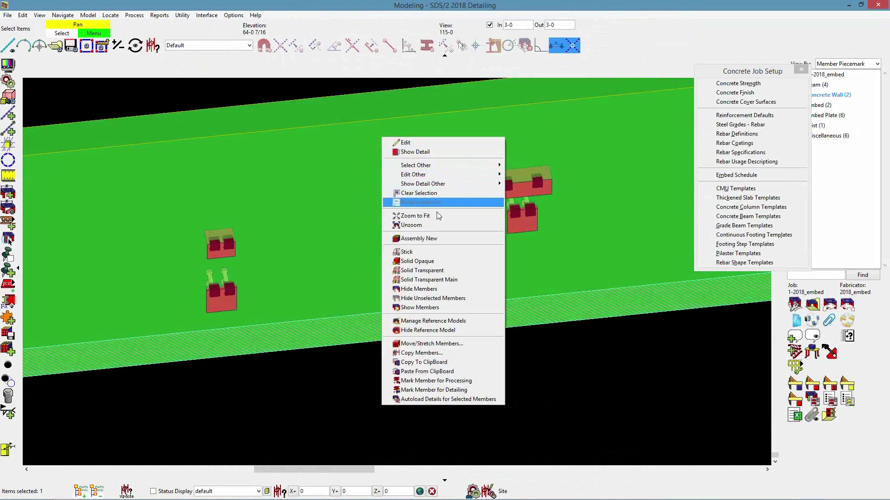
click(443, 255)
Step: Delete the leftover top and bottom chord embeds at both removed joist locations in the lower wall
click(507, 183)
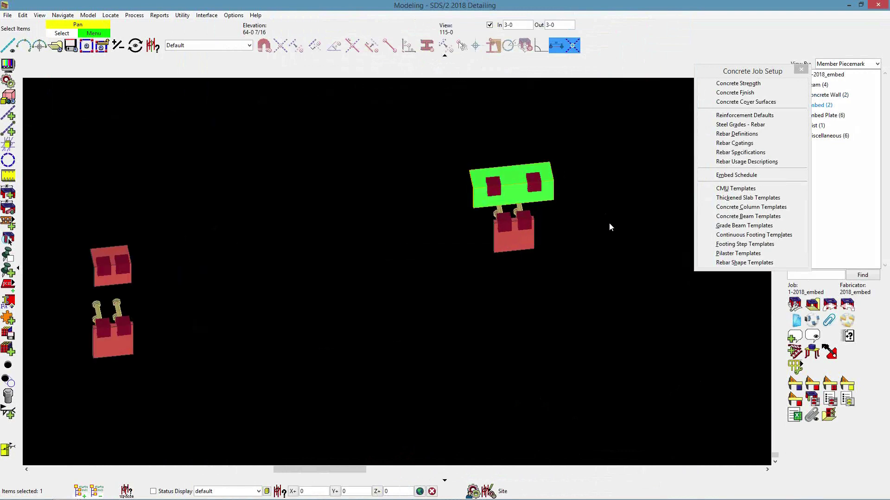
key(Delete)
click(533, 376)
click(515, 240)
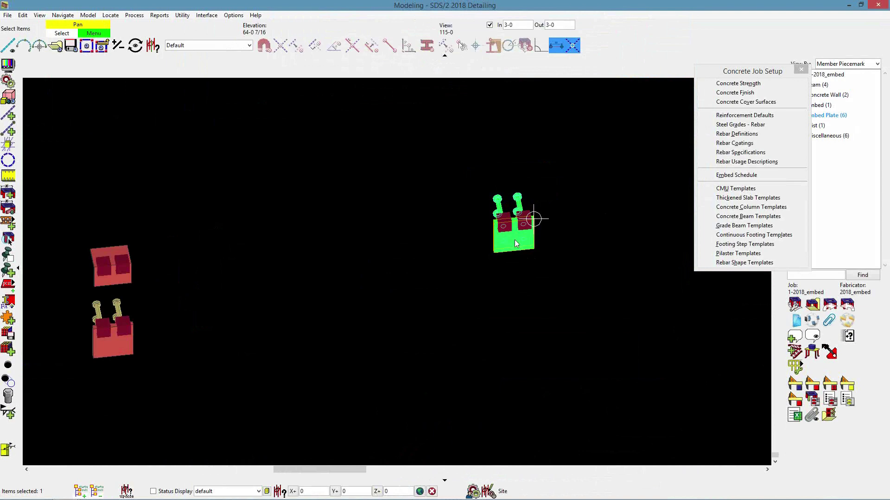
key(Delete)
click(533, 377)
click(131, 258)
key(Delete)
click(535, 375)
click(123, 348)
key(Delete)
click(536, 376)
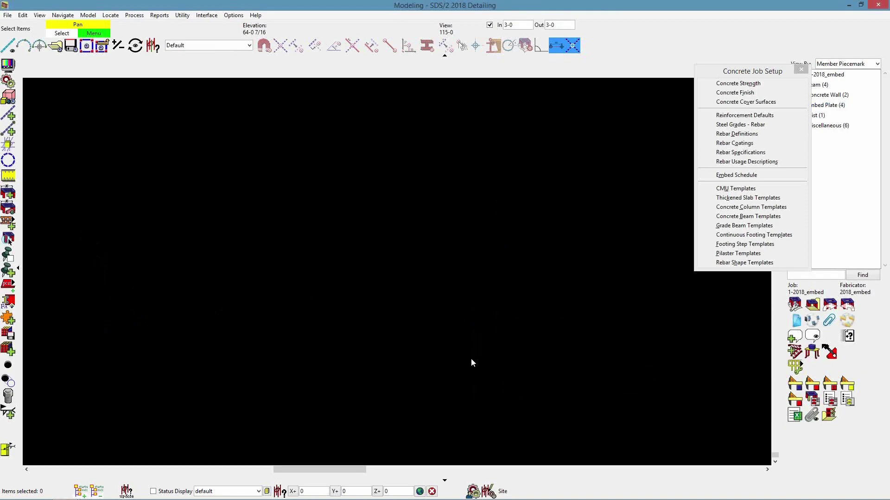
Step: Return to the plan view at reference elevation 118 and add construction lines along both faces of the short upper wall
text(100)
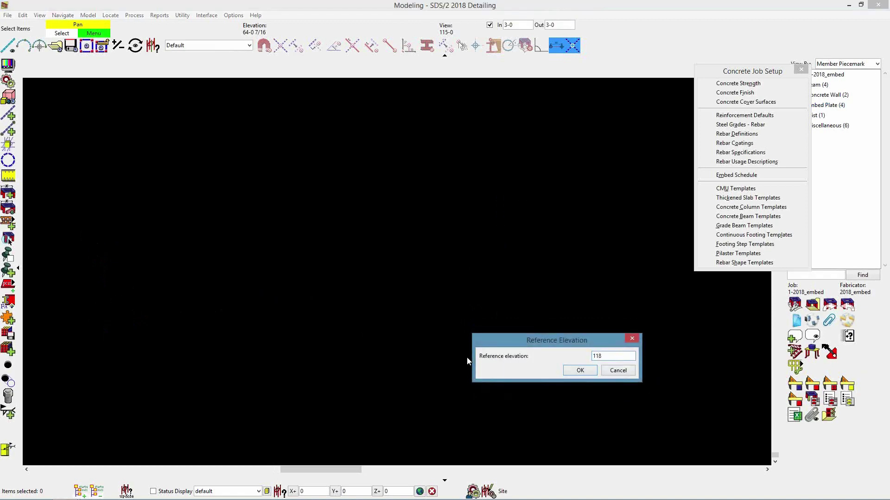
key(Return)
middle_drag(483, 374, 431, 280)
scroll(443, 312, up, 3)
middle_drag(446, 332, 444, 321)
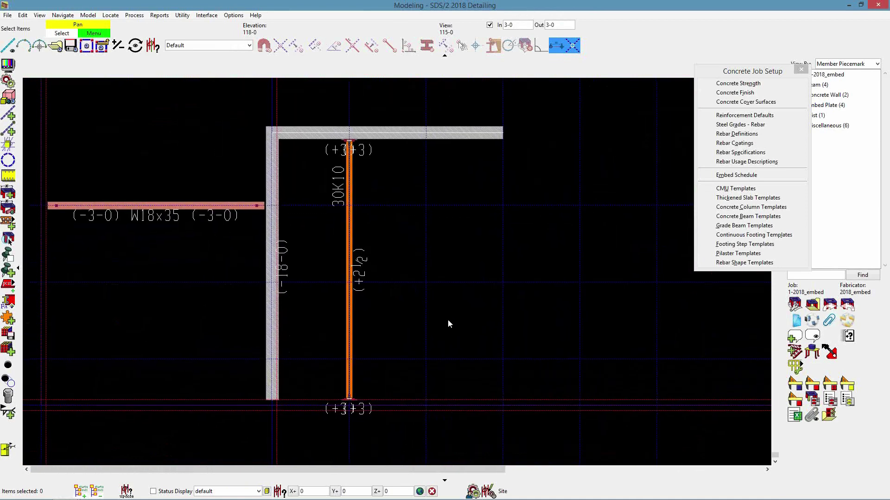
click(9, 116)
click(266, 121)
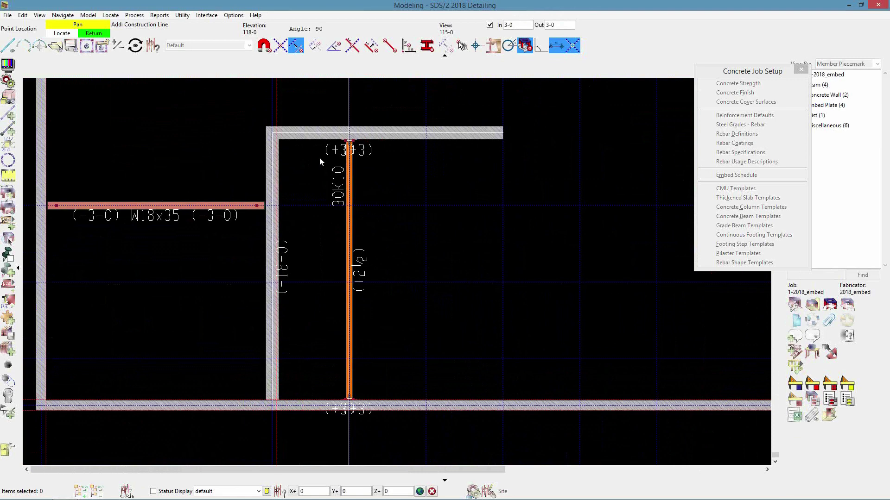
right_click(383, 338)
click(8, 193)
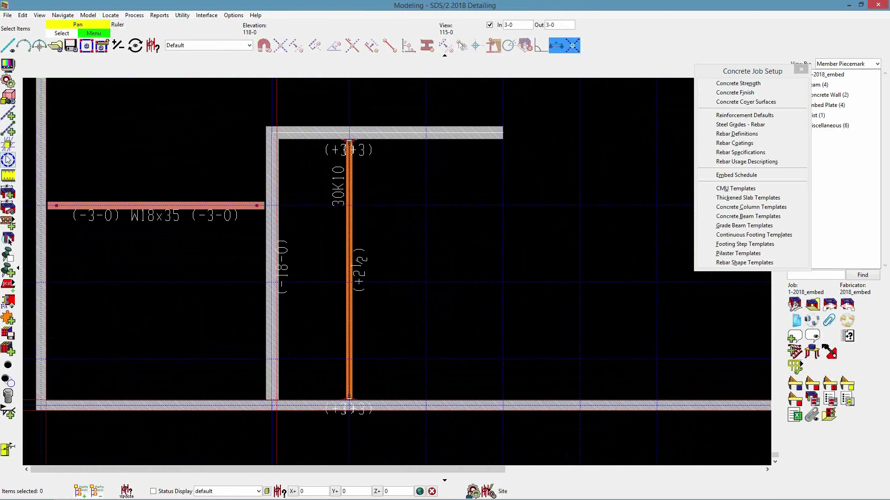
click(303, 135)
right_click(392, 99)
click(395, 107)
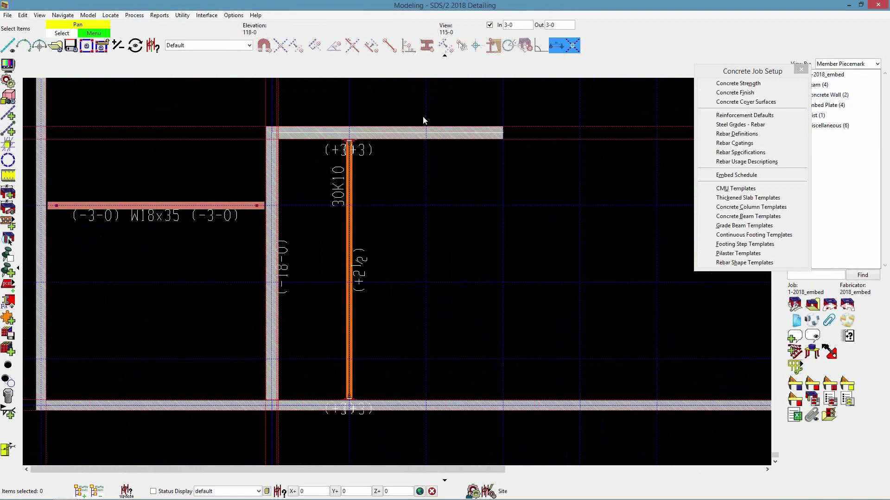
Step: Add a construction line inside the short upper wall, offset from the line along its outer face
click(10, 115)
click(304, 126)
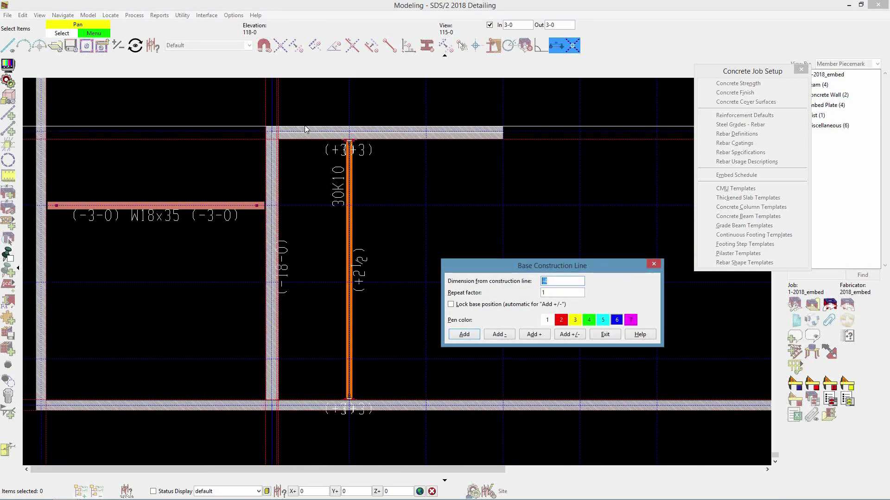
click(603, 335)
key(Escape)
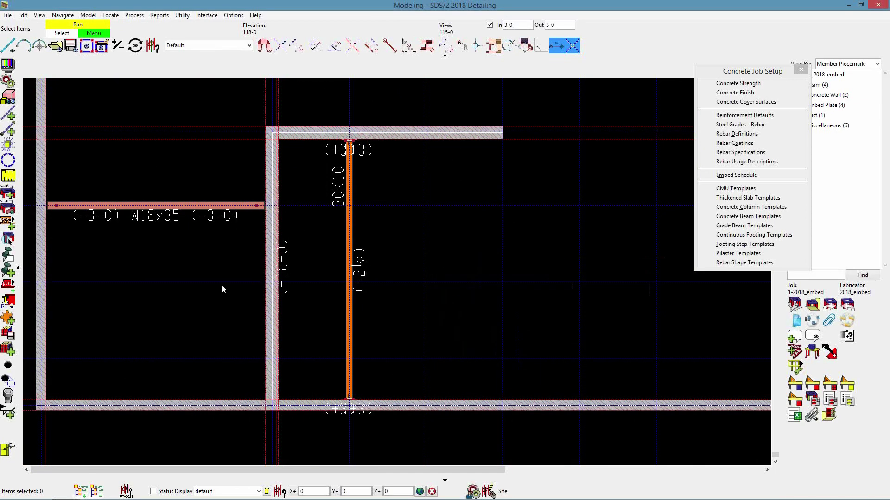
Step: Add a 10K1 joist from the long lower wall to the short upper wall, with left-end chord embeds em4 and em6
click(8, 207)
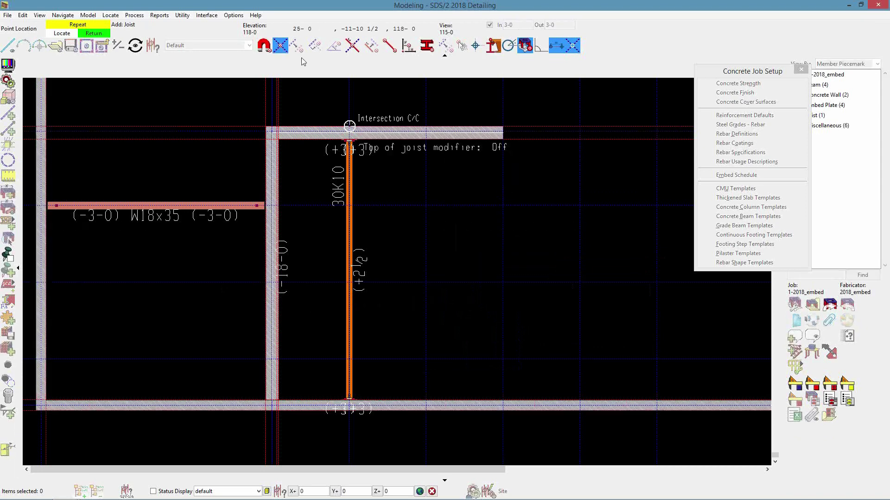
click(426, 406)
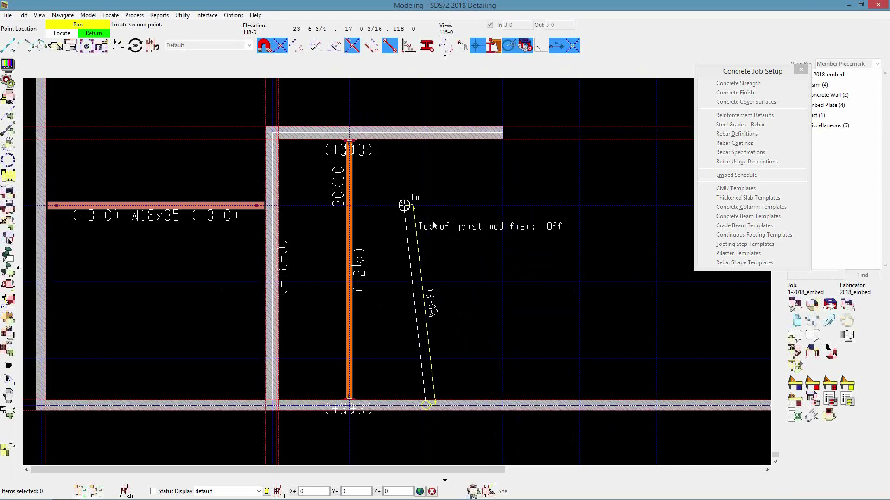
click(425, 137)
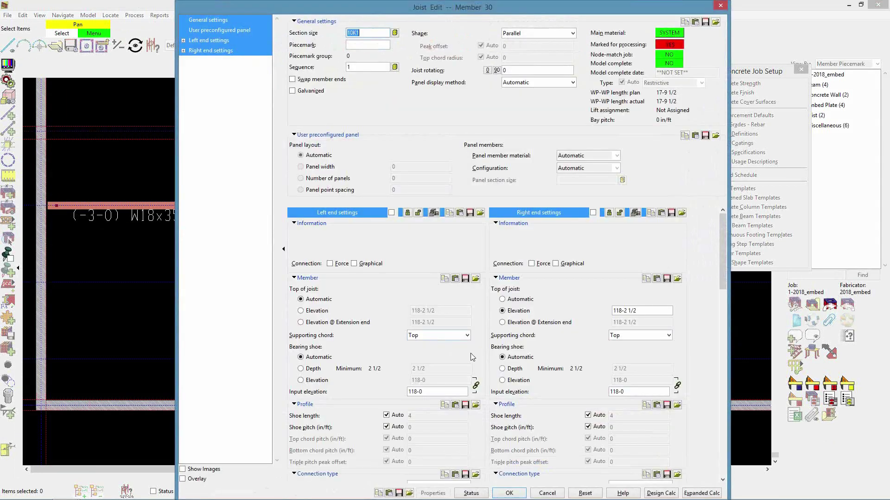
scroll(449, 342, down, 3)
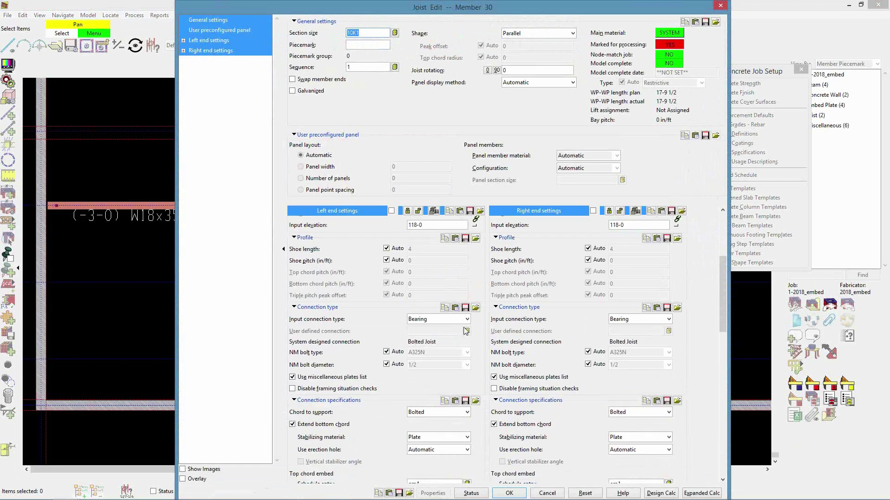
scroll(466, 331, down, 3)
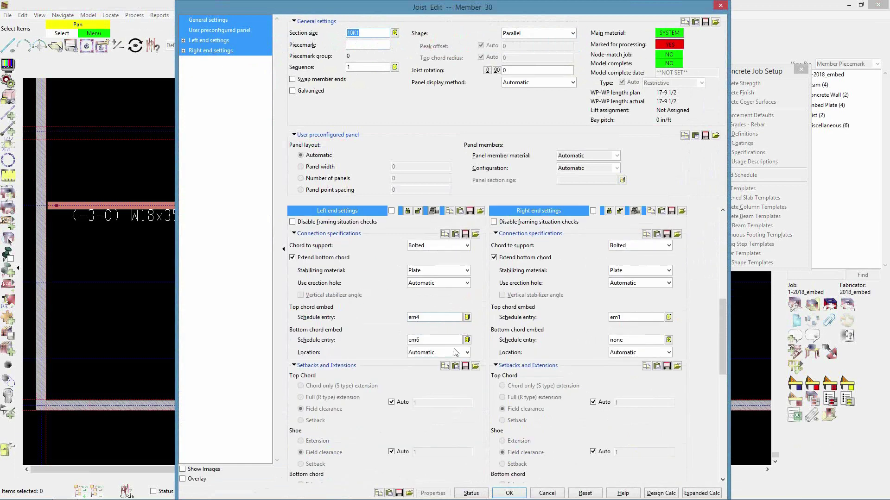
click(509, 492)
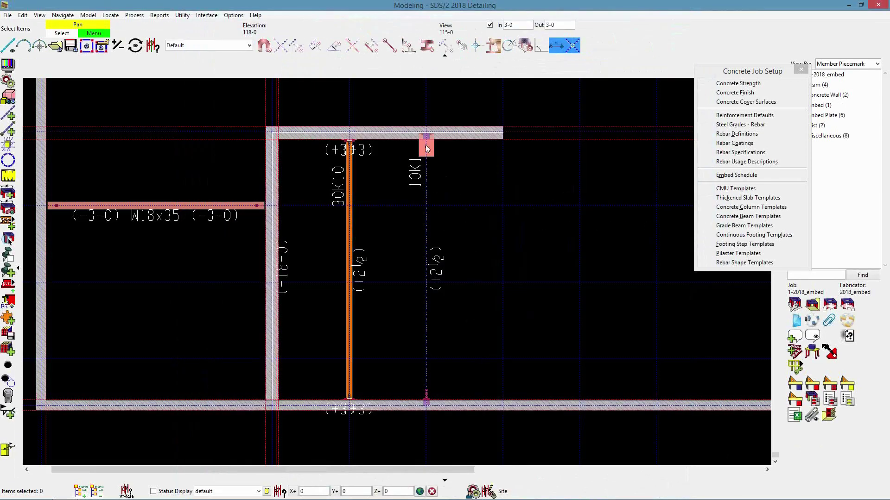
Step: Examine the new joist's seat angle, bottom chord embed plate and stabilizer plate at the wall in 3D
scroll(426, 144, up, 2)
scroll(429, 139, down, 3)
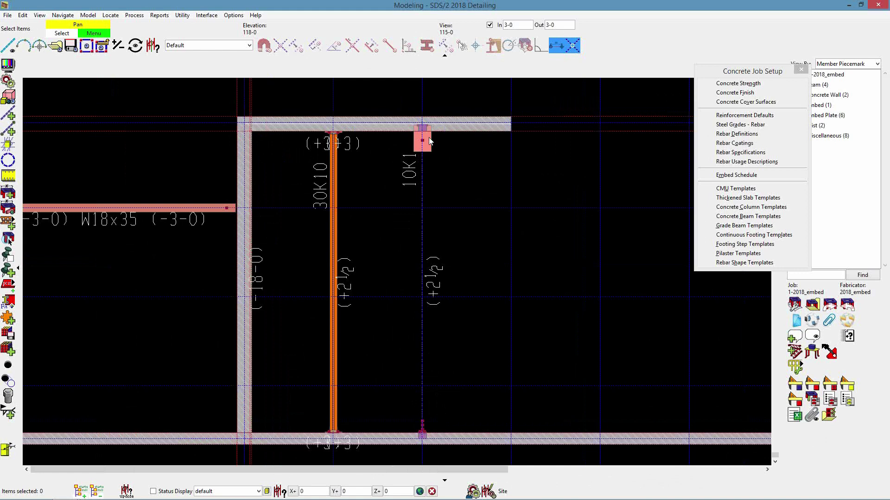
scroll(435, 380, up, 4)
scroll(435, 370, up, 2)
shift+middle_drag(421, 338, 219, 232)
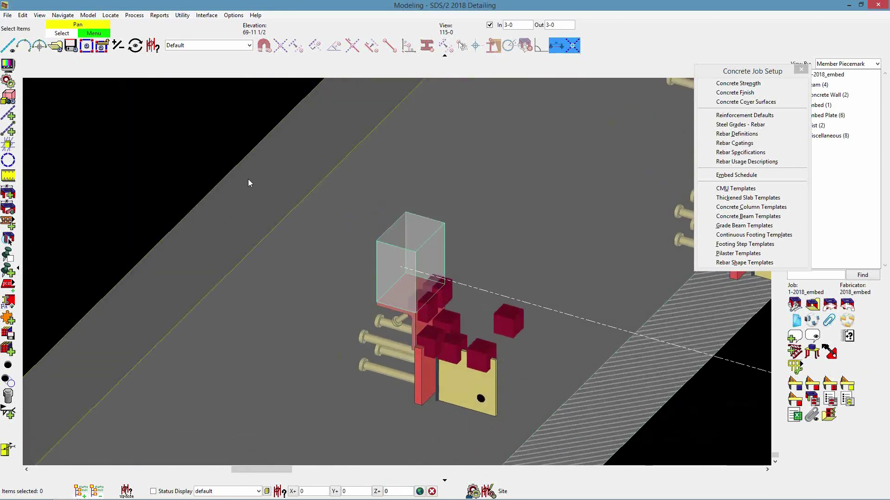
middle_drag(380, 199, 310, 51)
scroll(362, 193, up, 2)
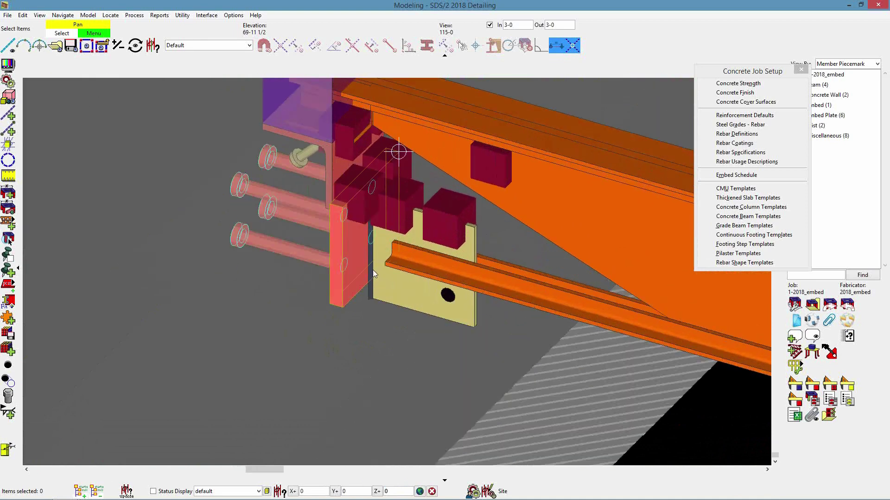
shift+middle_drag(339, 195, 363, 198)
middle_drag(356, 229, 337, 272)
scroll(297, 189, down, 4)
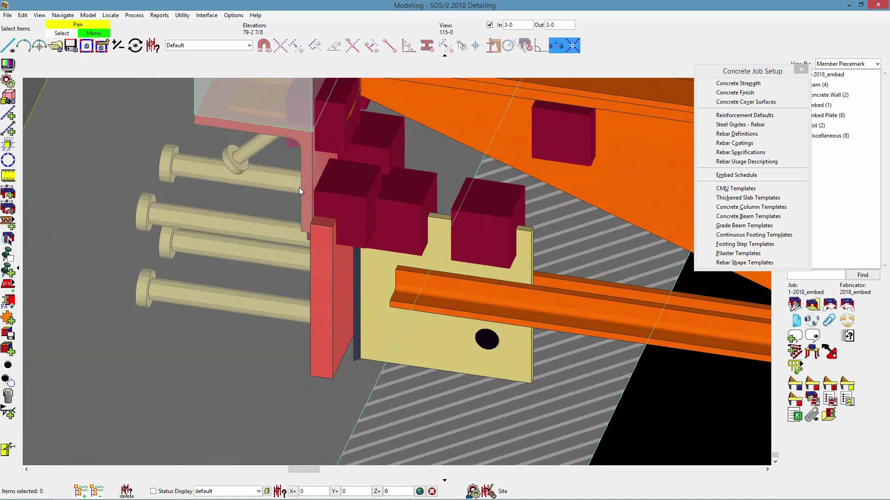
scroll(302, 203, up, 3)
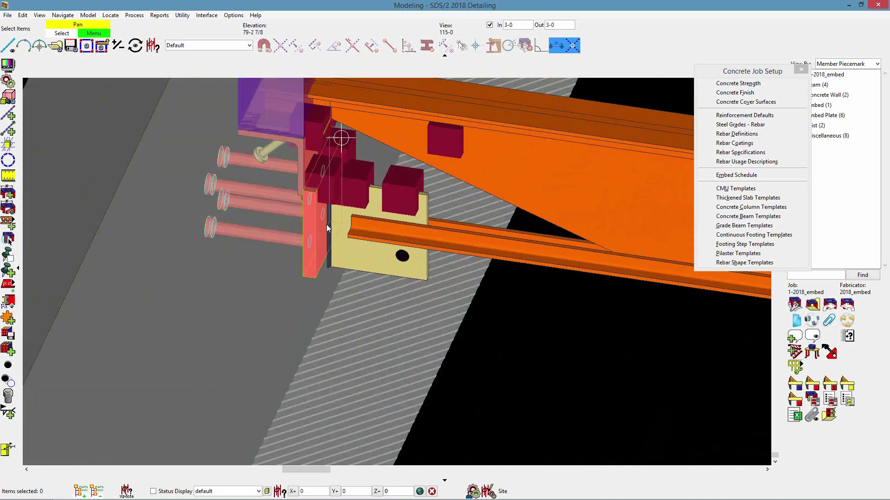
scroll(306, 250, down, 1)
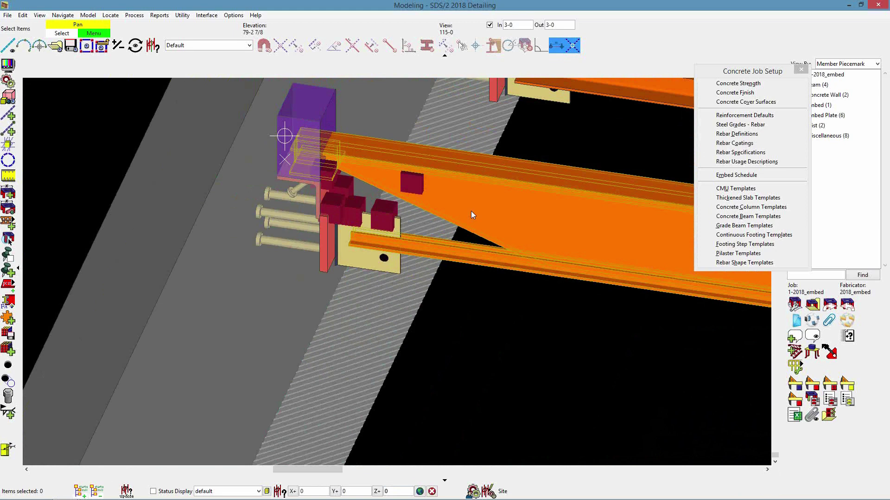
Step: Set the bottom chord embed location at the new joist's left end to Inside wall
double_click(472, 211)
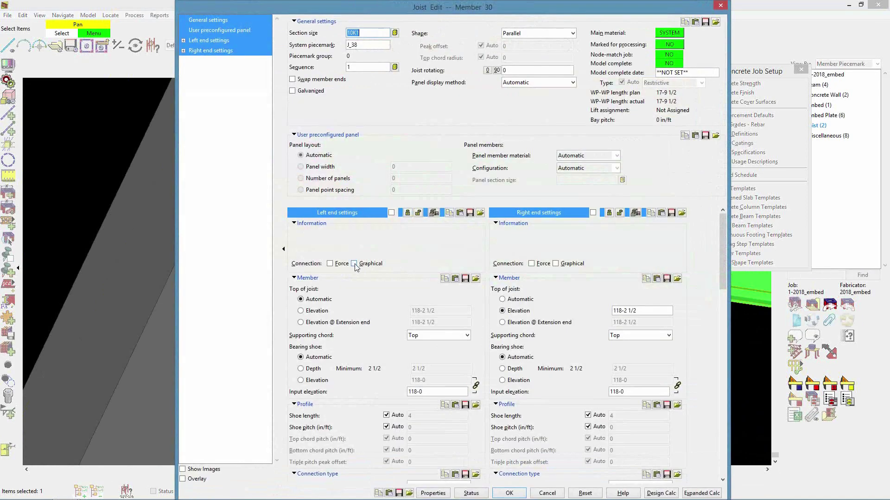
scroll(356, 268, down, 10)
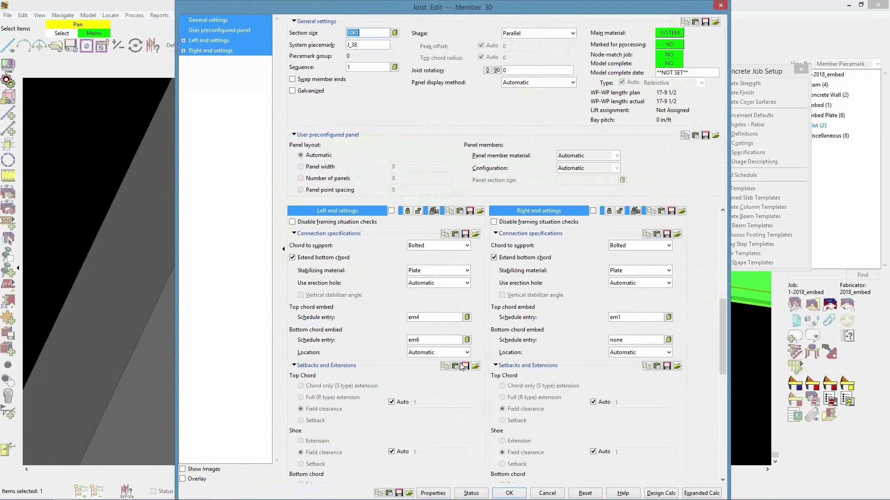
click(467, 353)
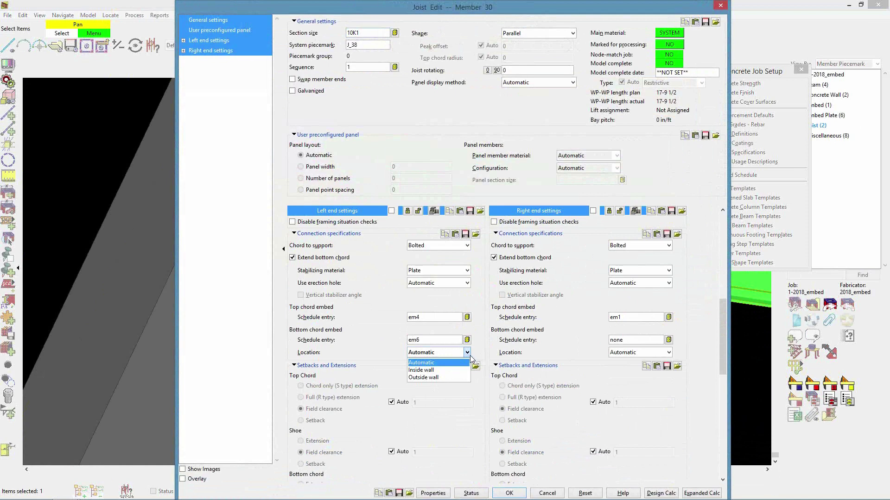
click(438, 371)
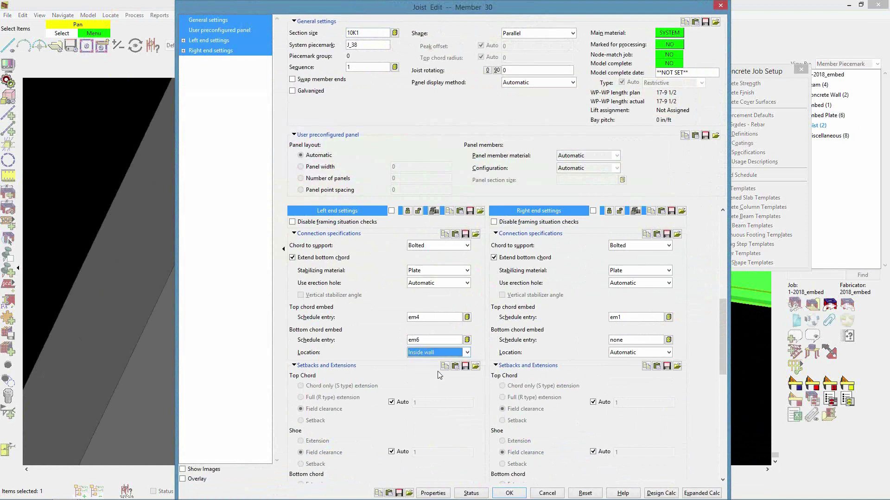
click(510, 493)
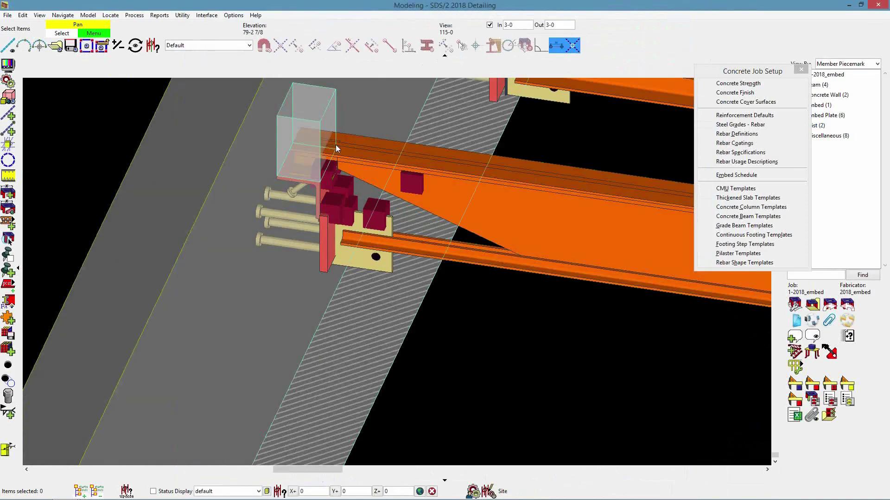
Step: Mark the edited joist for processing to regenerate its connection and embeds
scroll(329, 222, up, 3)
click(471, 219)
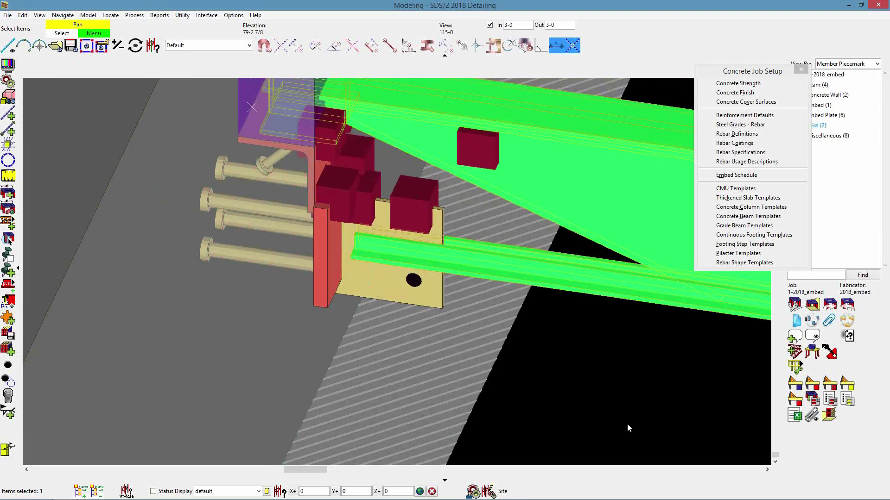
right_click(639, 429)
click(694, 406)
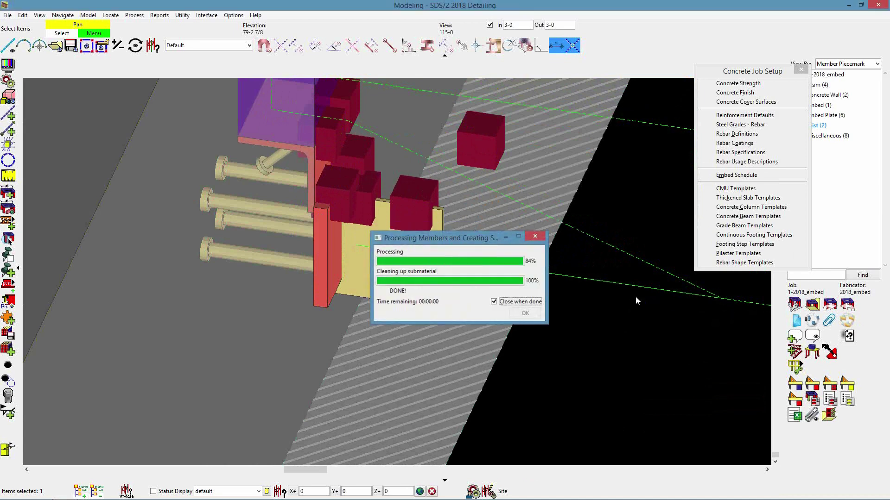
Step: Review the embed entries and bottom chord embed location in the joist's left-end connection specifications
scroll(394, 315, down, 2)
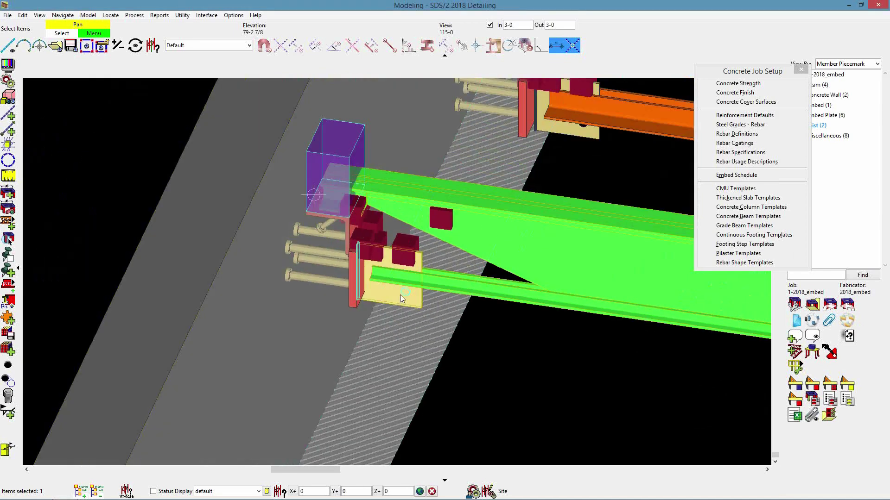
double_click(572, 274)
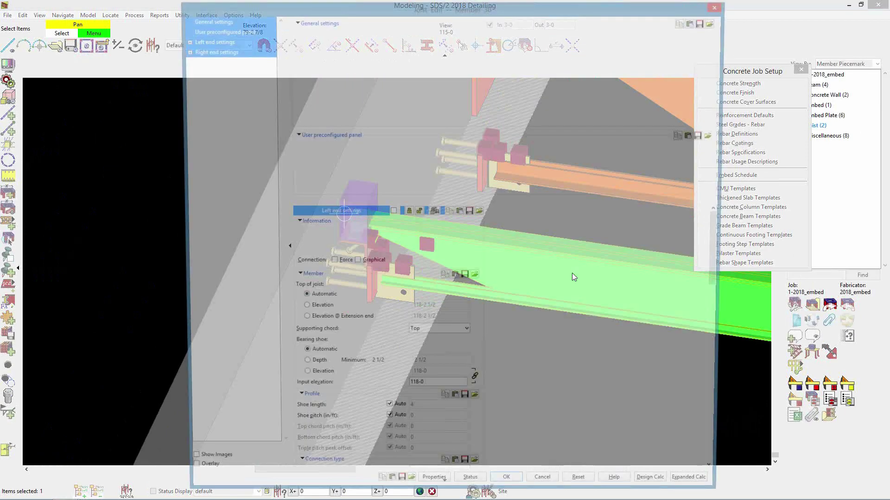
scroll(441, 340, down, 6)
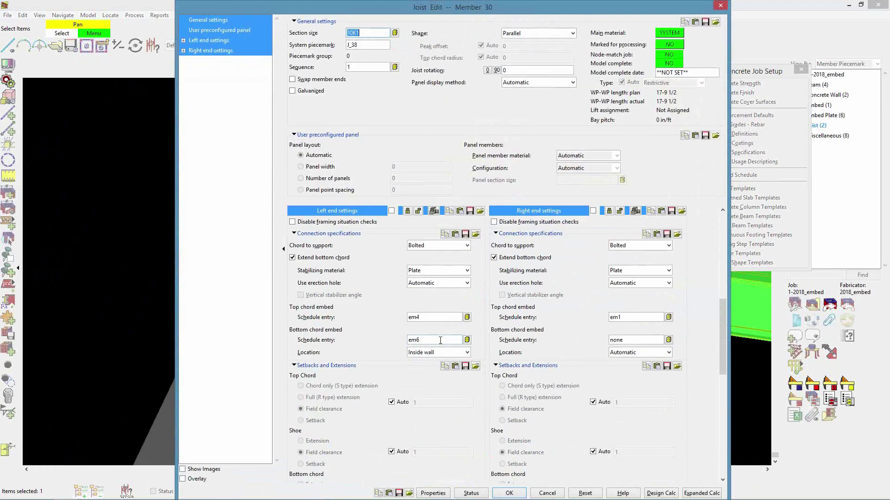
click(546, 493)
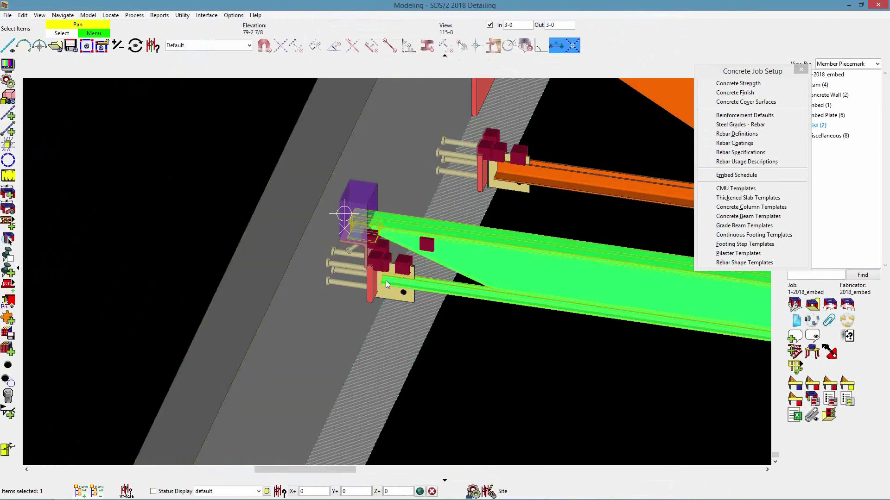
Step: Unlock the support offset of the joist's bottom chord embed plate and set it to 4 1/2
double_click(369, 286)
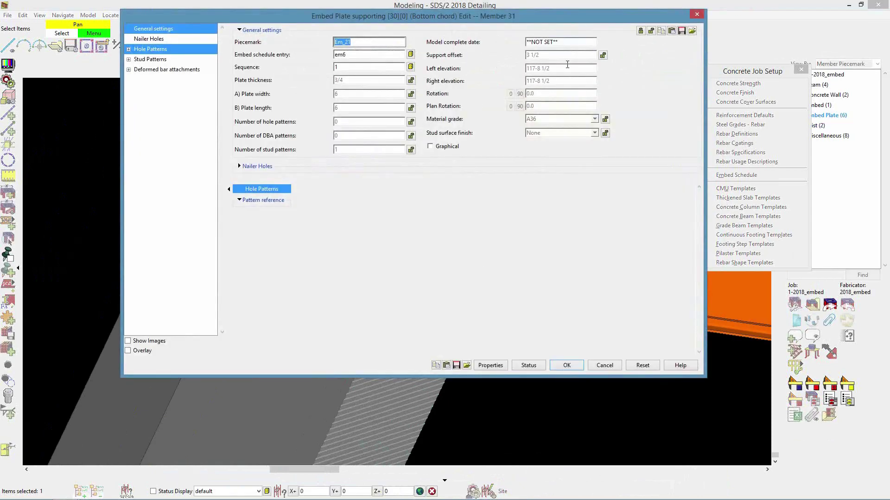
click(603, 56)
click(547, 55)
click(531, 55)
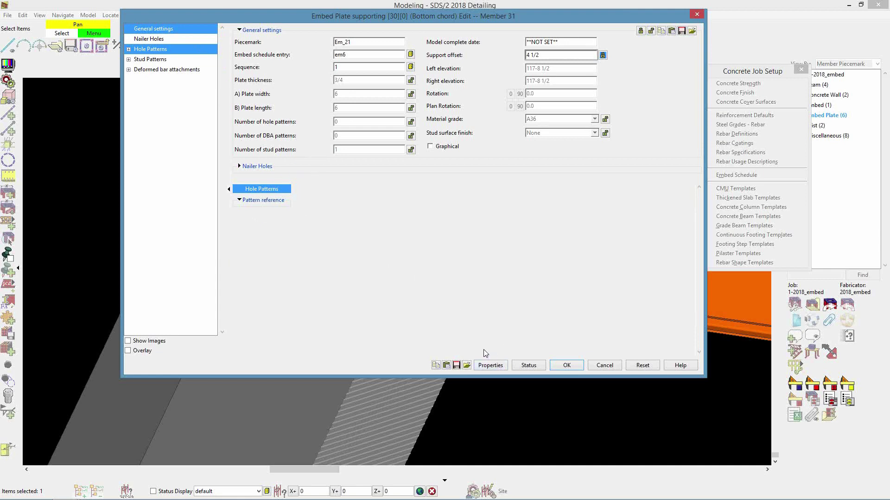
click(562, 368)
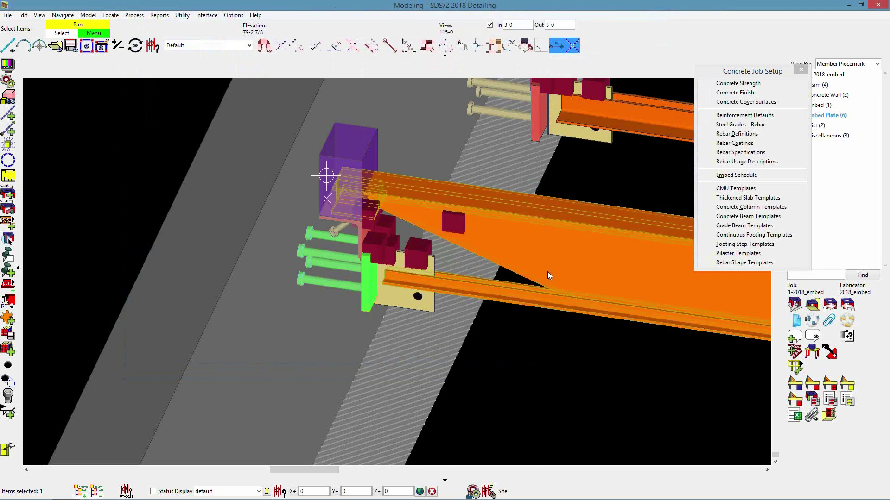
Step: Mark the supported joist for processing to rebuild its connection with the edited embed plate, and clear the selection
click(546, 272)
right_click(538, 354)
click(586, 329)
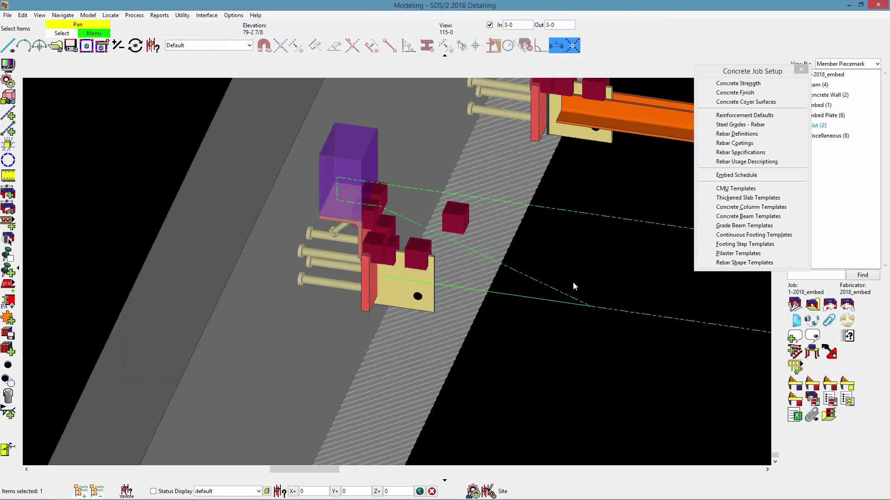
click(503, 373)
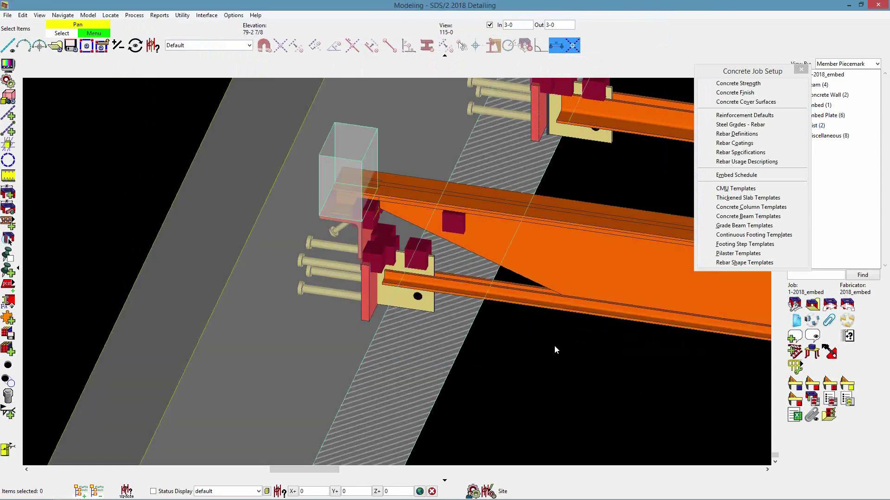
Step: Change the plate location of embed schedule entry em6 to Inside wall and save the schedule
scroll(502, 274, down, 1)
scroll(504, 276, down, 2)
scroll(468, 269, up, 3)
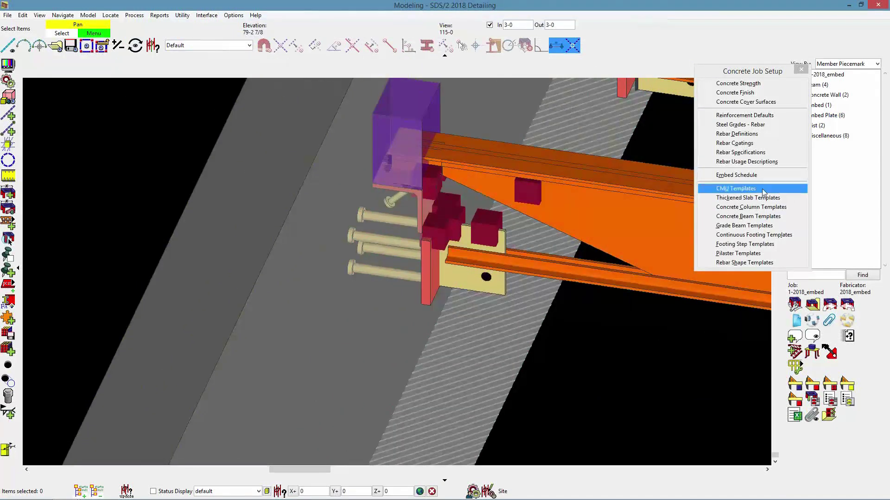
click(755, 176)
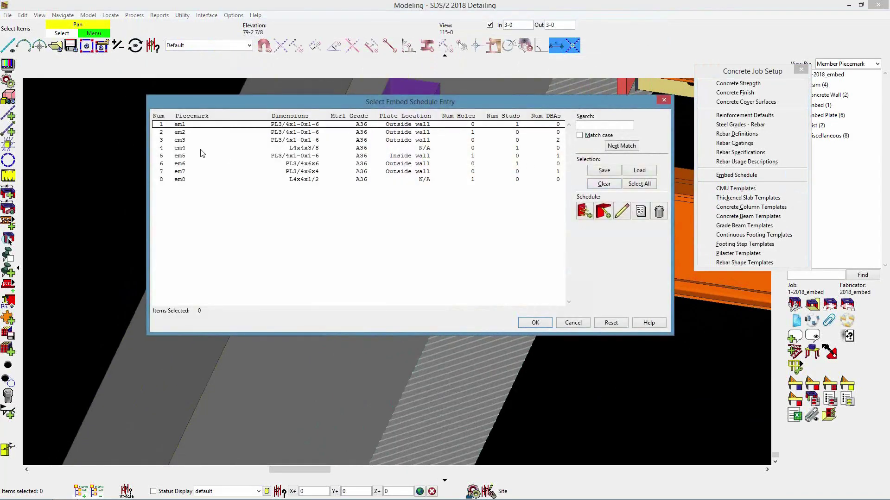
double_click(319, 164)
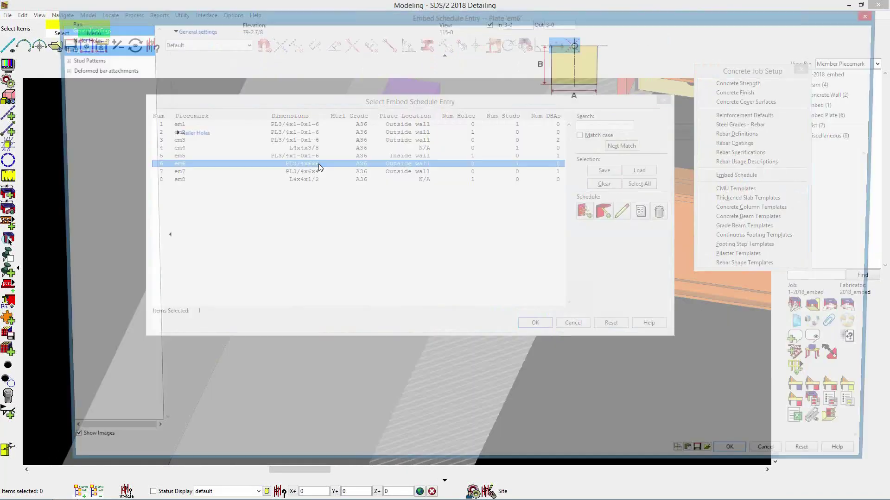
click(495, 82)
click(476, 89)
click(744, 462)
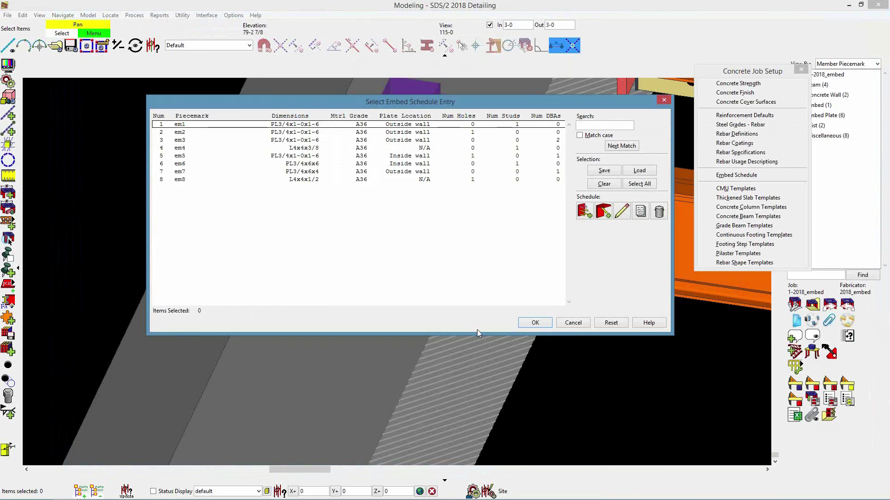
click(535, 323)
Step: Mark the joist for processing so its bottom chord embed uses the revised em6 entry
click(556, 394)
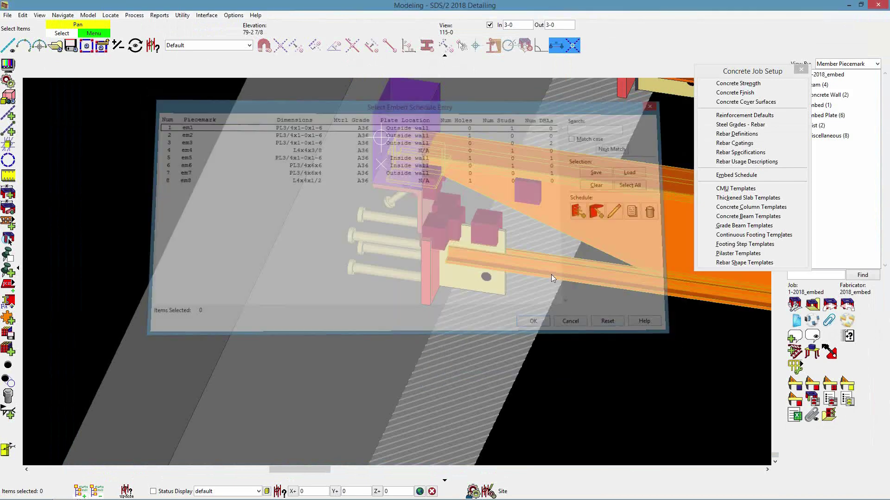
click(610, 182)
right_click(614, 320)
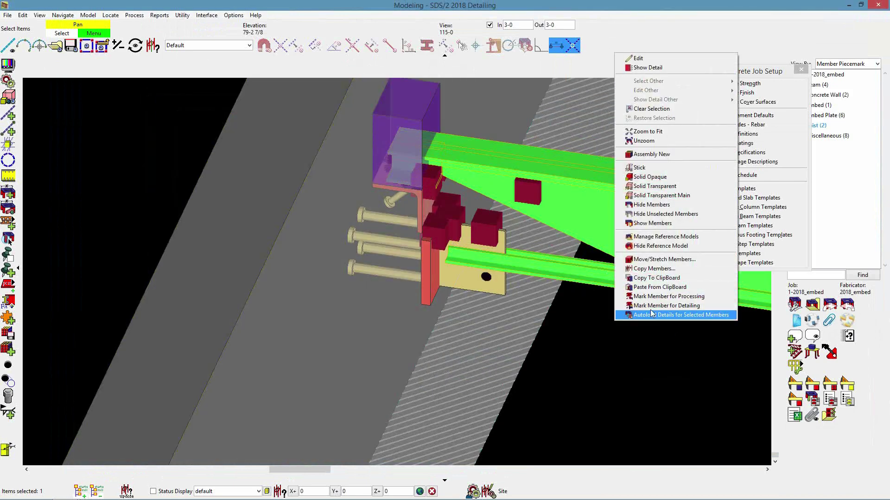
click(664, 297)
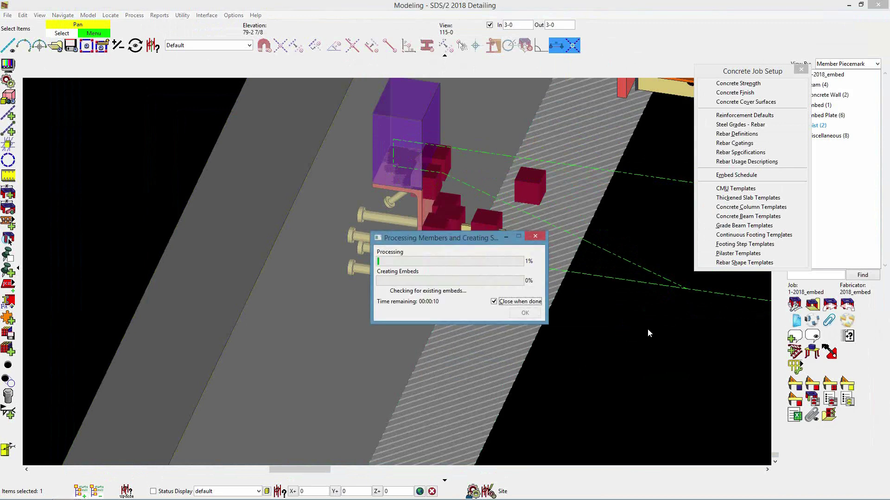
Step: Examine the bottom chord embed in the rebuilt joist connection and review the joist's end settings without changing them
scroll(433, 239, up, 3)
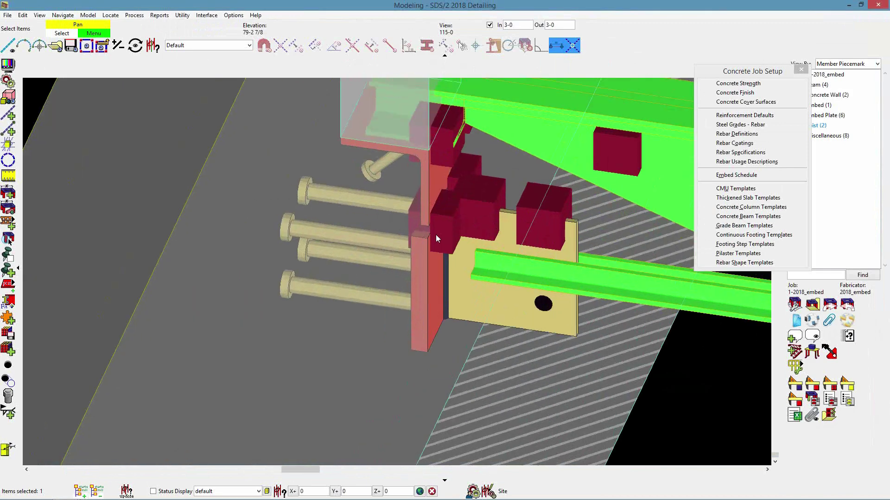
scroll(422, 226, down, 4)
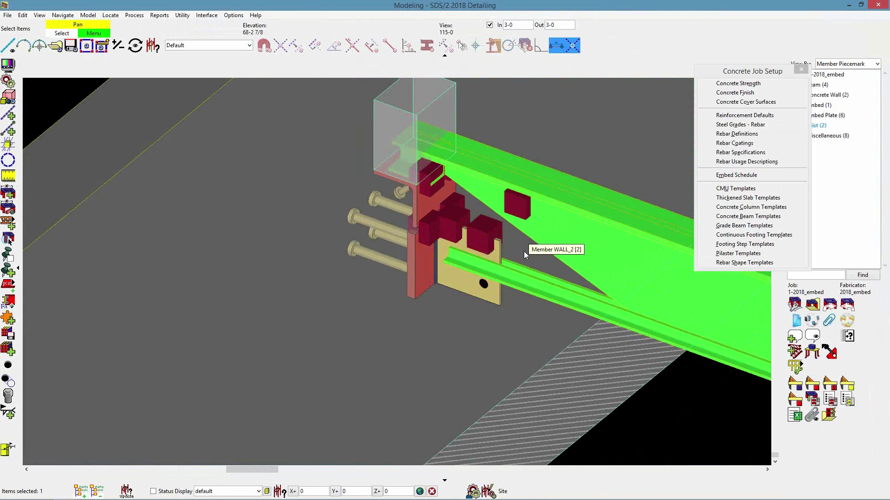
middle_drag(564, 382, 394, 394)
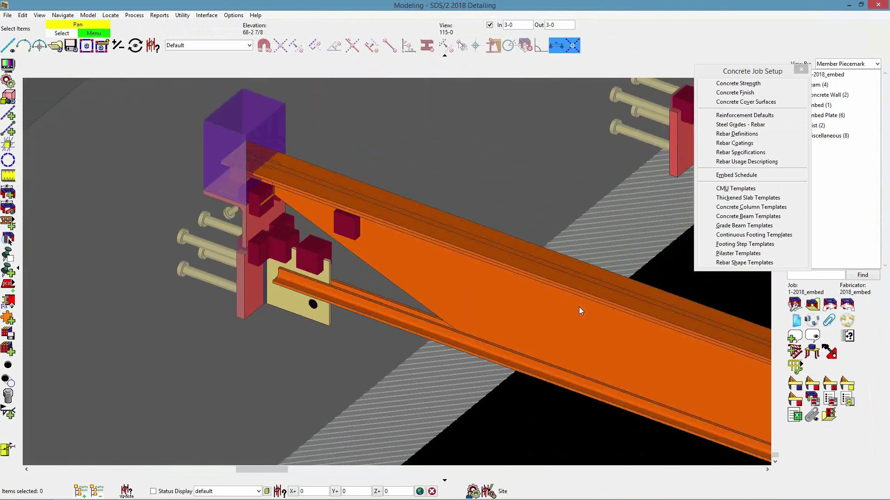
double_click(579, 306)
scroll(505, 249, down, 15)
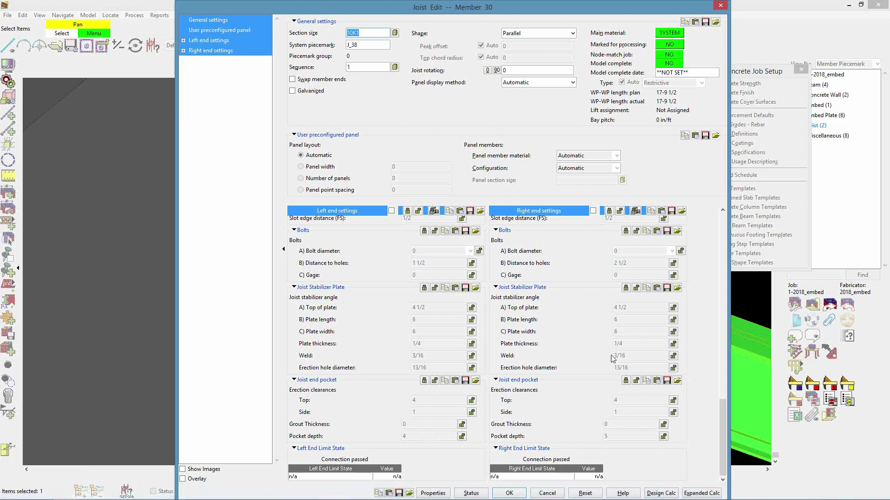
key(Escape)
scroll(588, 270, down, 2)
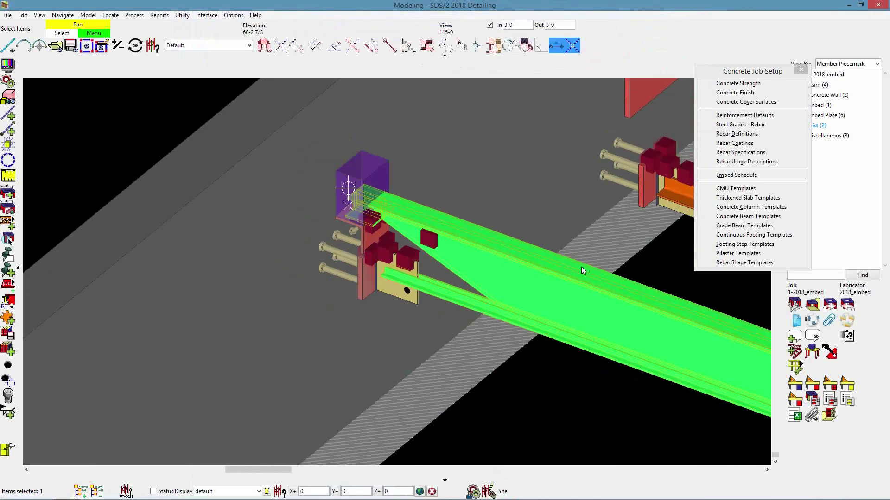
middle_drag(486, 213, 443, 258)
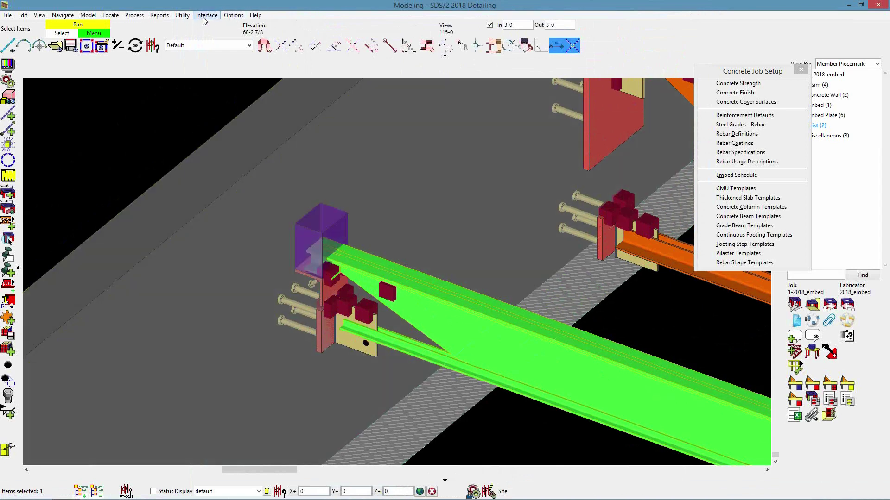
Step: Open the toolbar configuration and show the Model -- Parametric command group
click(233, 17)
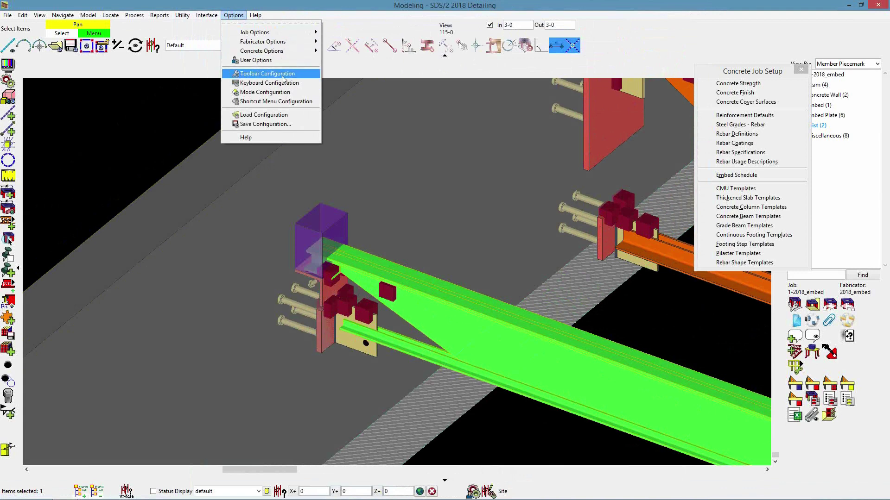
click(267, 74)
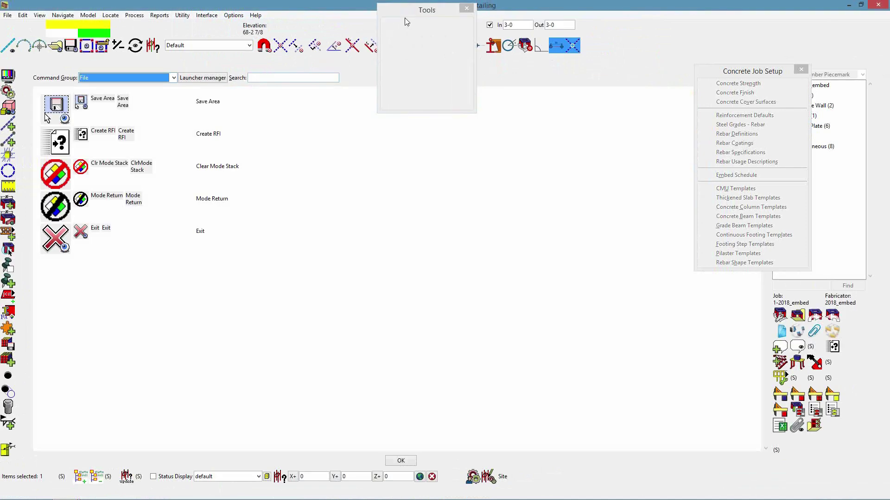
drag(411, 9, 504, 132)
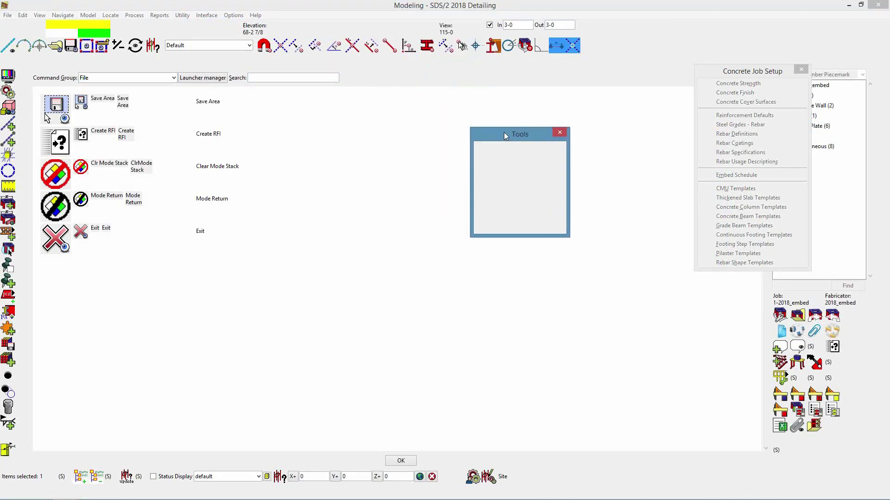
click(173, 78)
drag(174, 102, 172, 116)
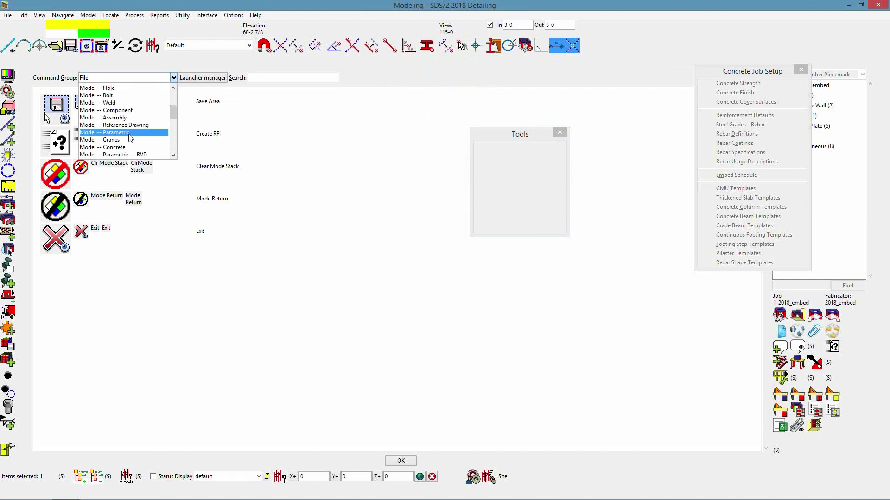
click(128, 133)
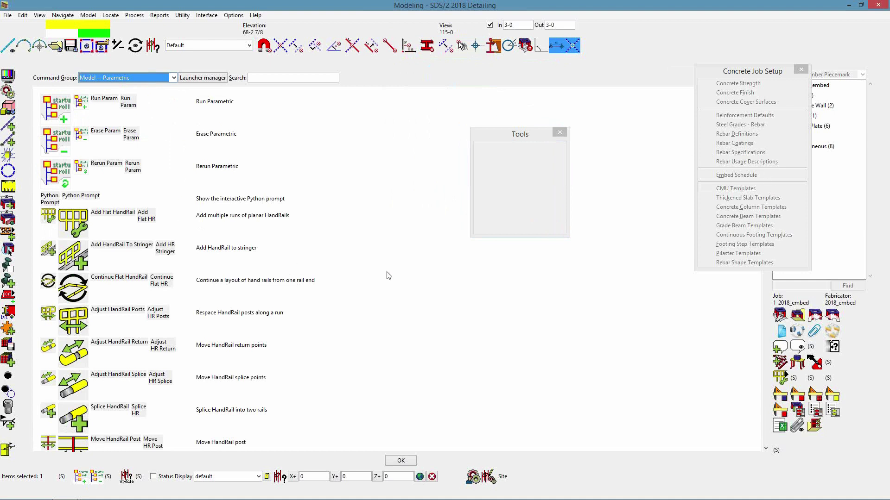
Step: Add the Embed plate multi-add tool and Embed layout add tool icons to the toolbar and confirm the configuration
drag(747, 72, 624, 82)
drag(763, 116, 734, 355)
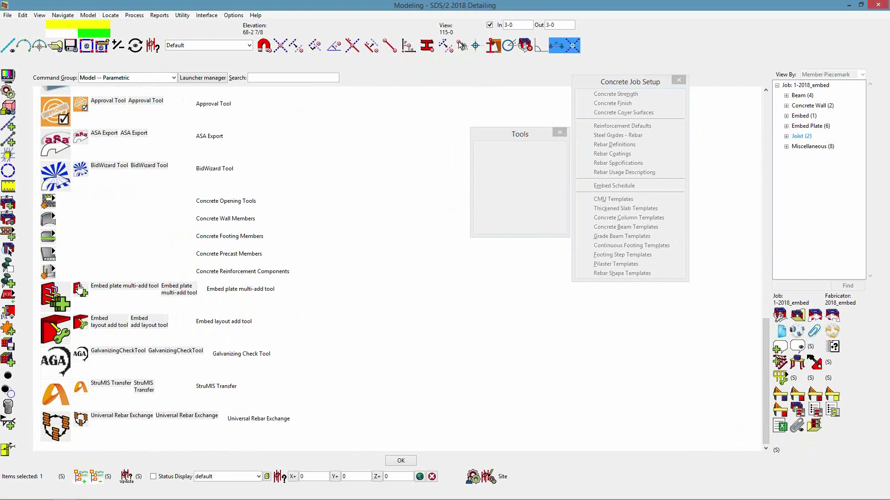
drag(81, 292, 587, 47)
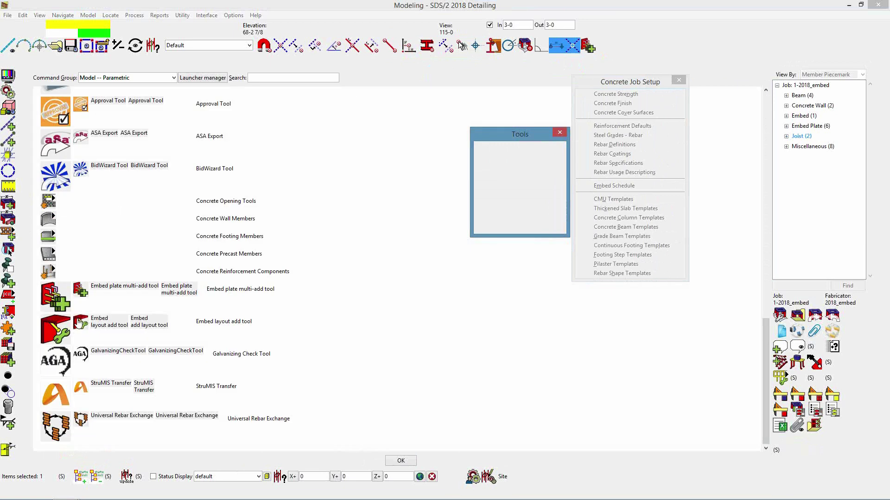
drag(80, 323, 611, 50)
click(400, 461)
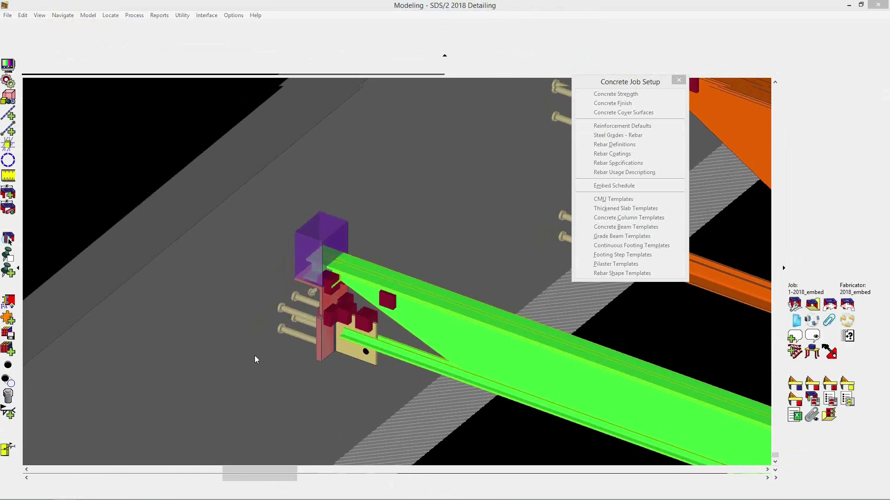
click(610, 383)
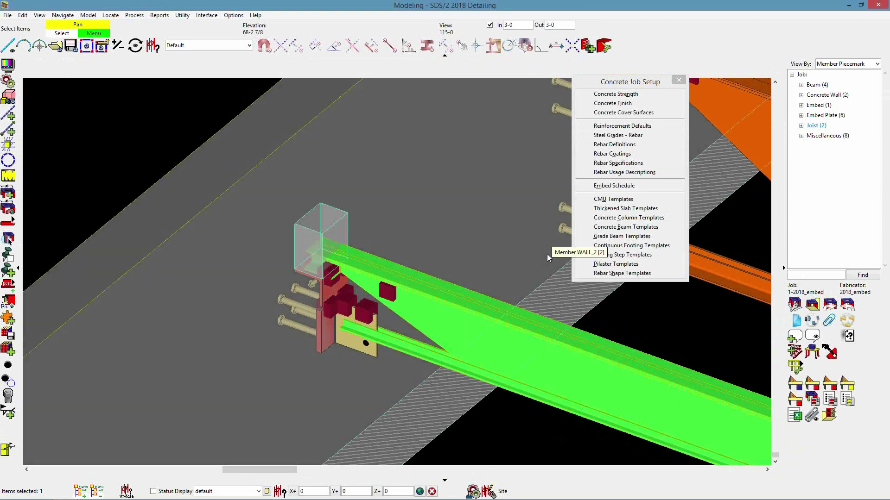
Step: Open the 120-0 elevation plan view and frame the ends of the upper W18x35 beams
scroll(421, 257, down, 3)
scroll(421, 257, down, 5)
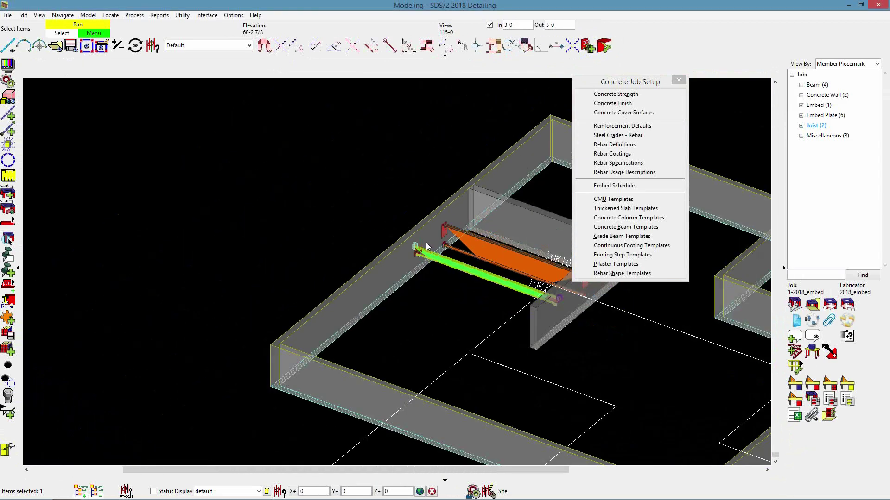
scroll(329, 283, up, 3)
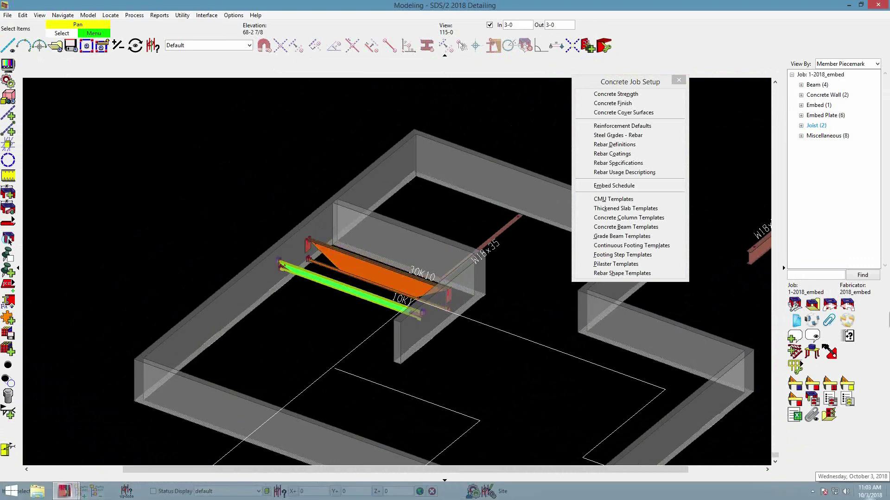
click(65, 48)
click(480, 319)
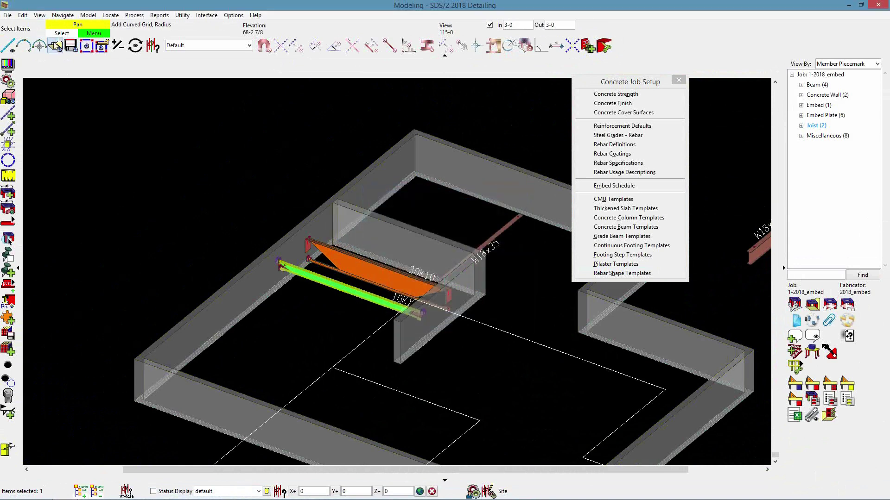
click(54, 47)
double_click(485, 176)
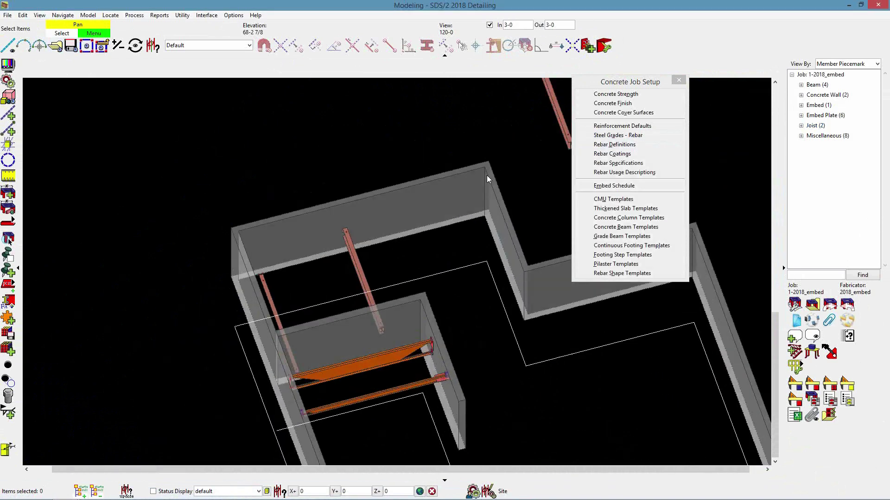
middle_drag(256, 176, 327, 259)
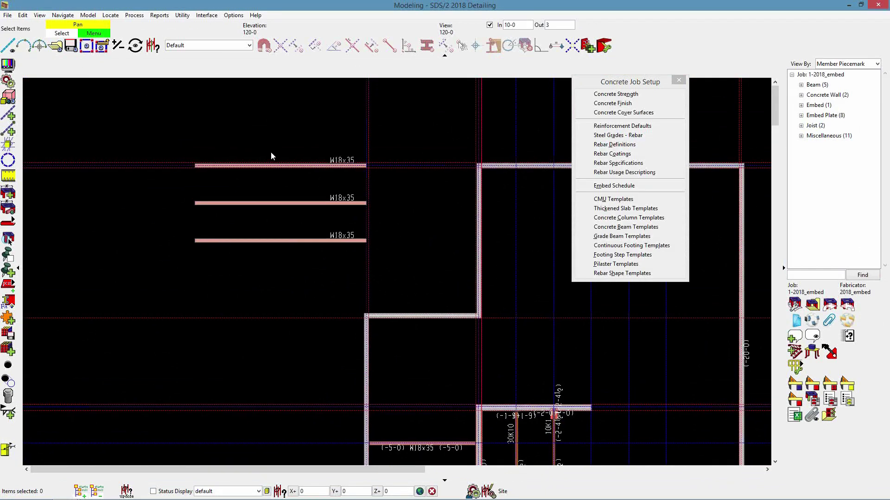
scroll(271, 153, up, 3)
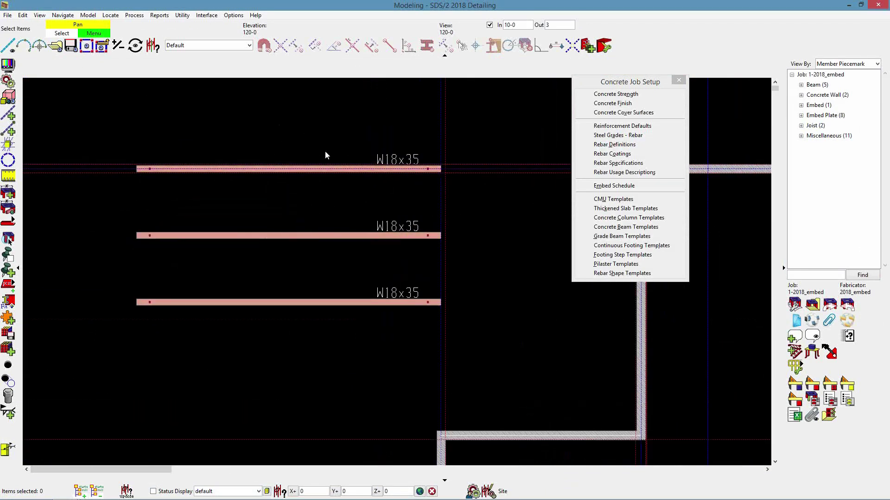
middle_drag(436, 180, 400, 176)
scroll(370, 157, up, 3)
scroll(426, 180, up, 2)
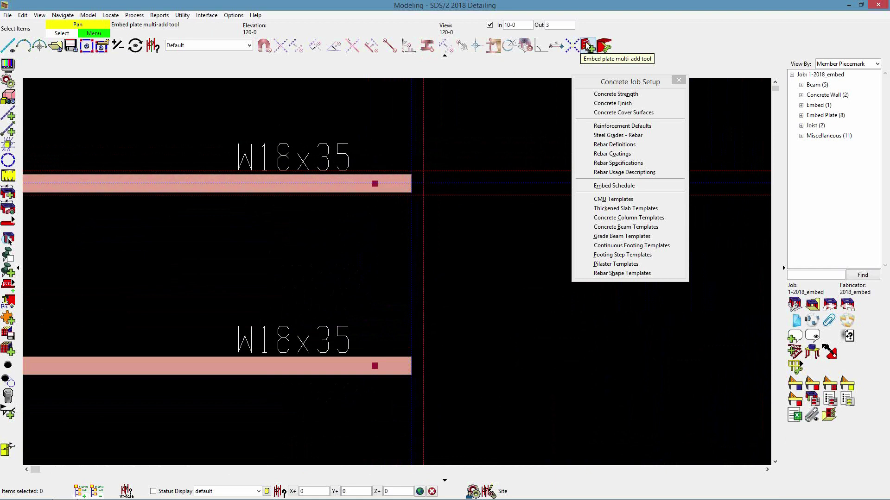
click(587, 47)
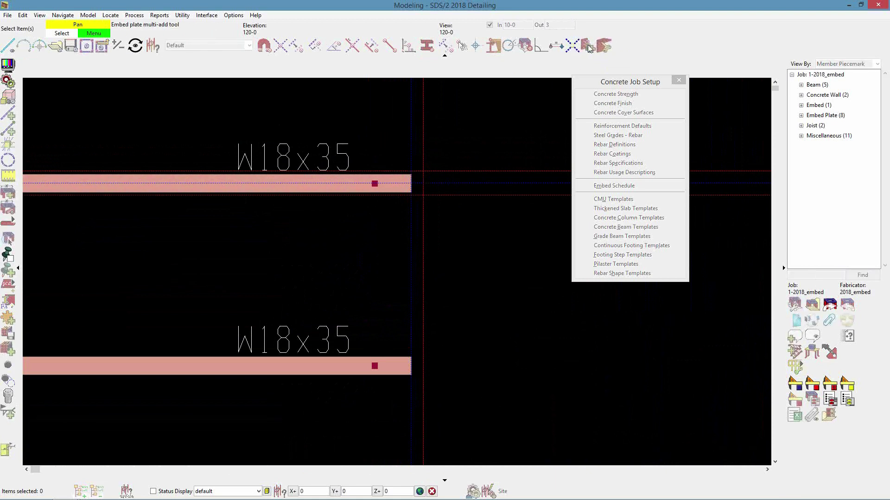
click(248, 183)
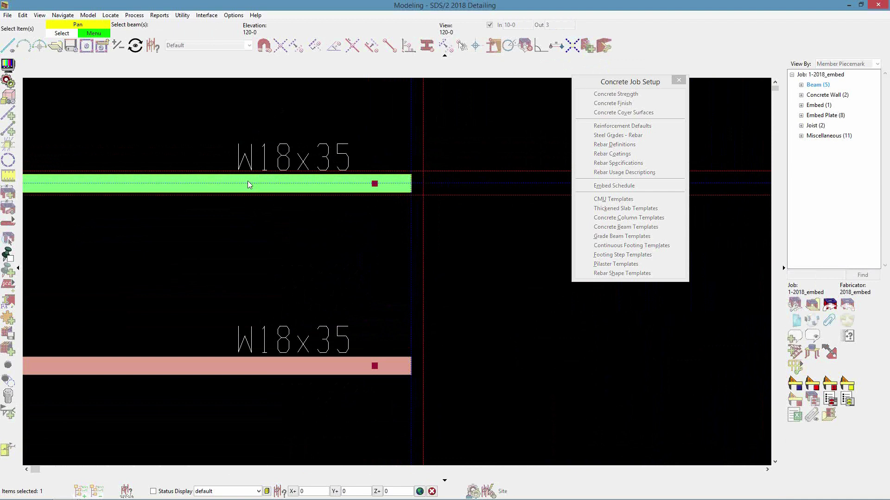
right_click(270, 126)
click(284, 135)
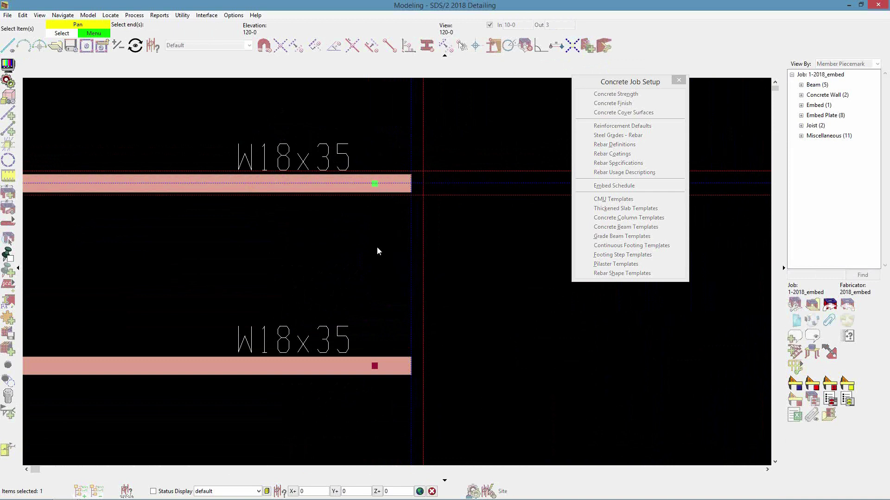
right_click(343, 123)
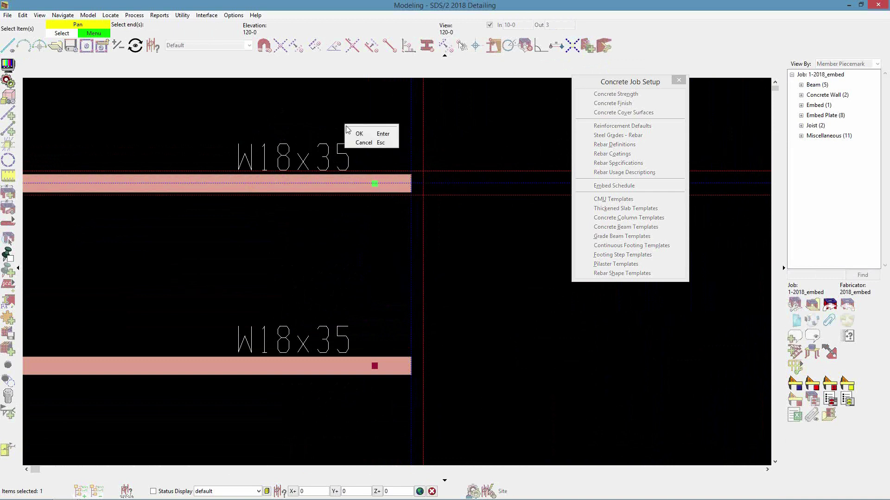
click(360, 132)
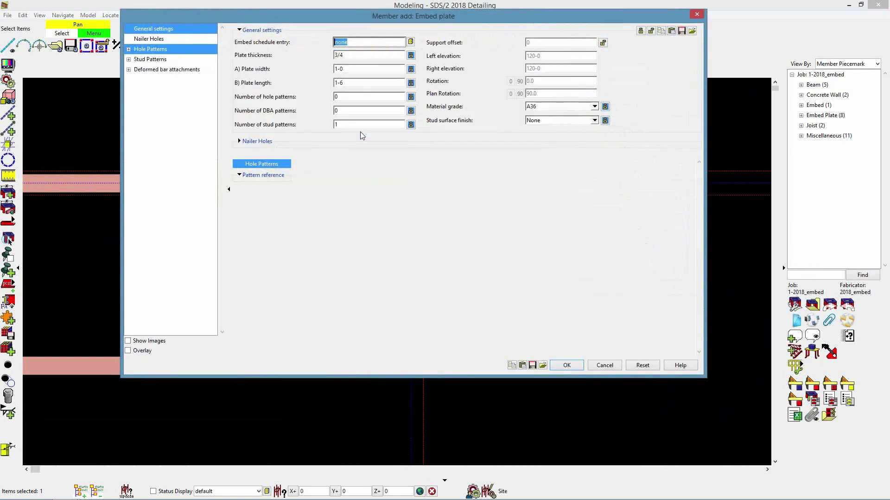
click(411, 42)
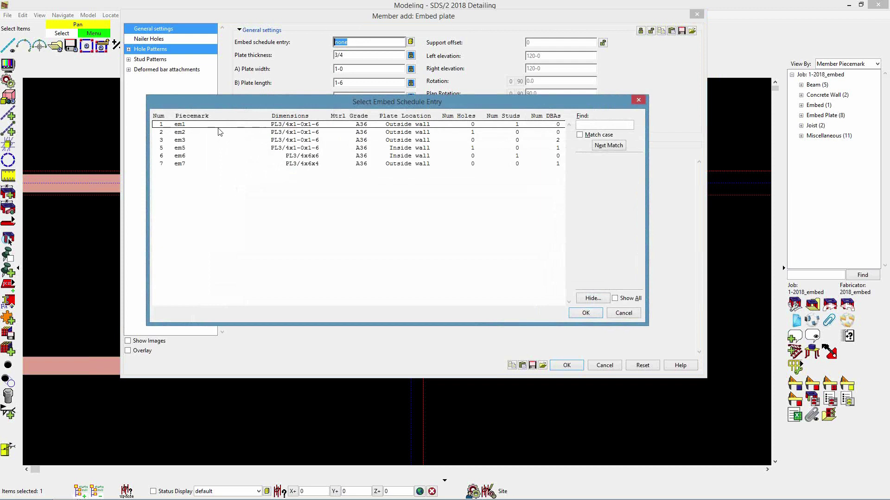
double_click(288, 139)
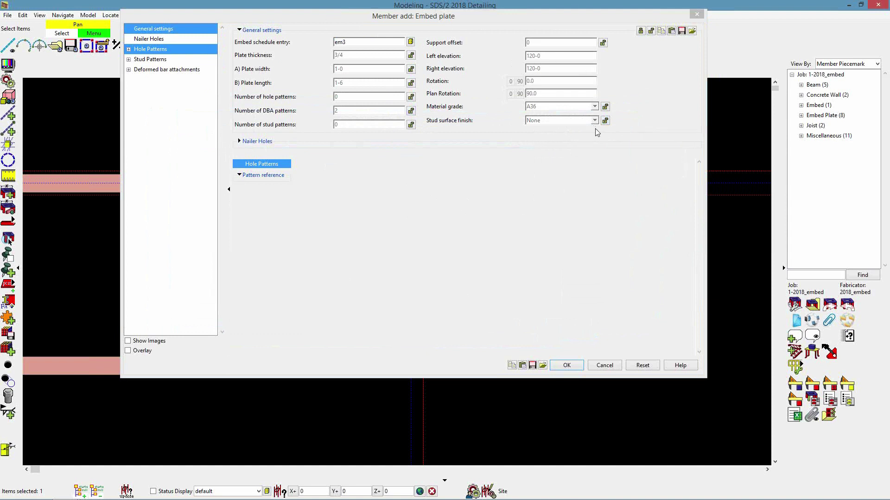
click(573, 366)
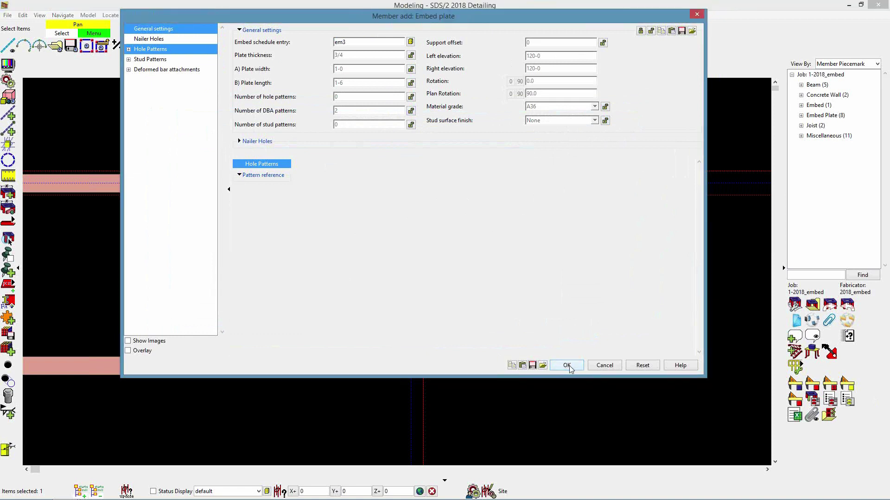
drag(621, 21, 595, 51)
click(333, 72)
click(333, 72)
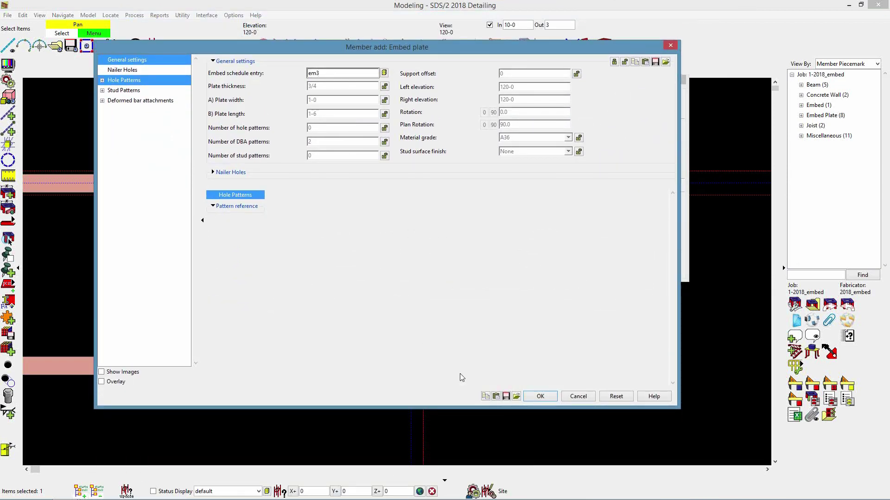
click(581, 397)
click(487, 157)
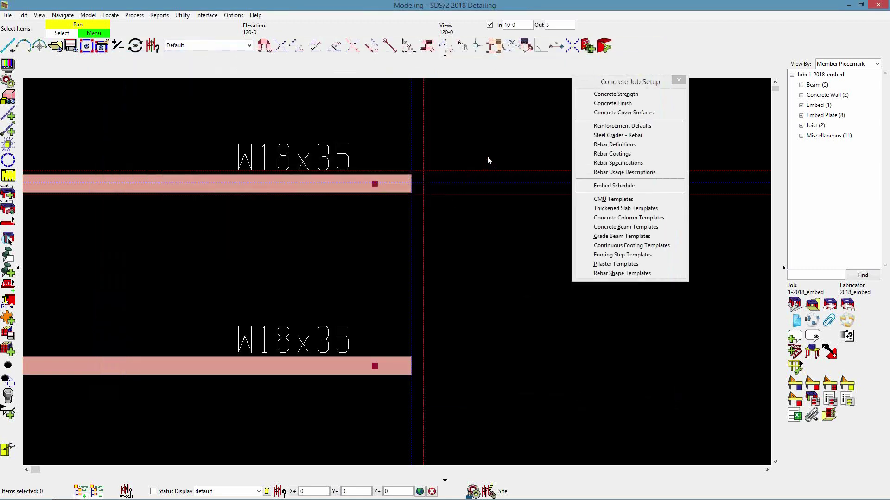
Step: Add an embed plate with schedule entry em1 at the right end of the uppermost W18x35 beam using the Embed plate multi-add tool
click(588, 46)
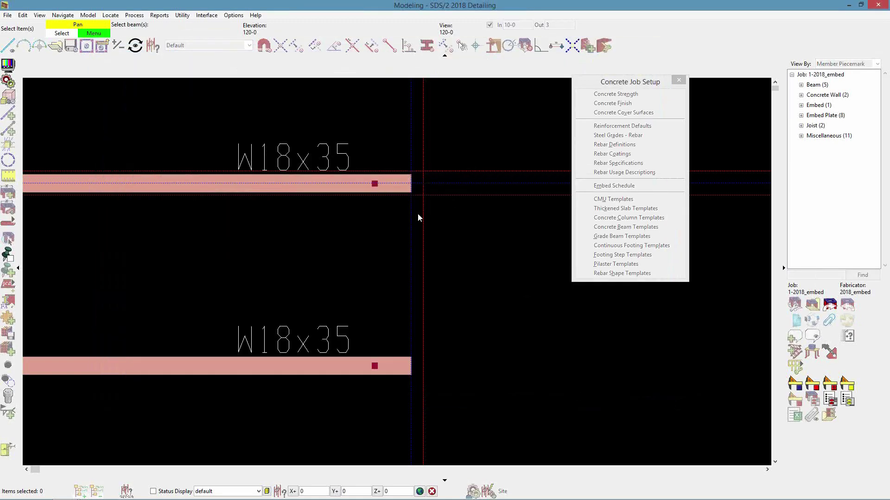
click(332, 183)
click(377, 184)
right_click(460, 238)
click(473, 243)
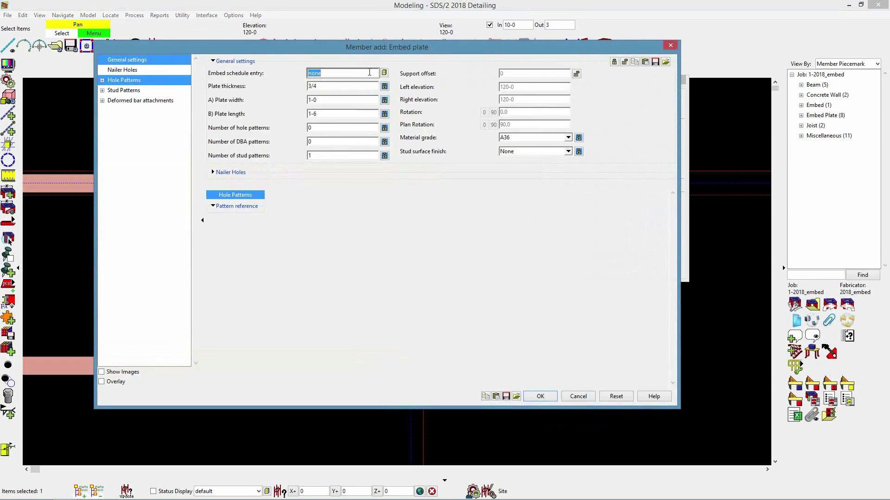
click(384, 72)
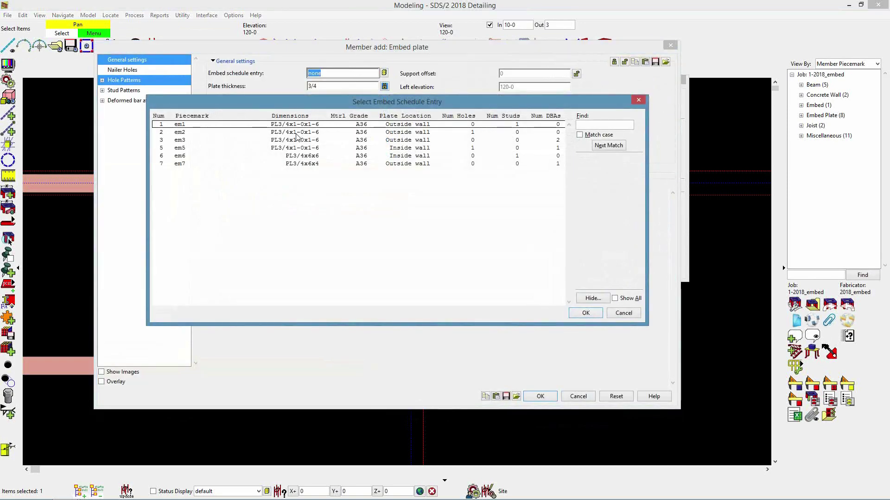
click(304, 125)
click(579, 312)
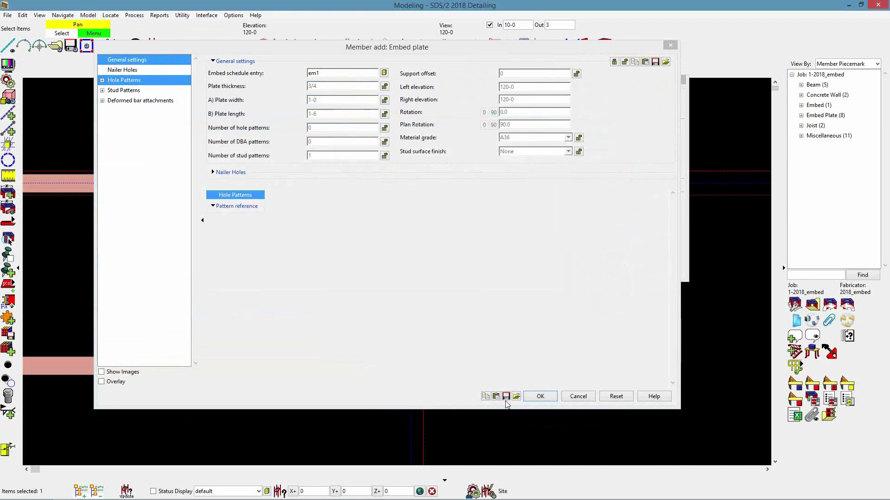
click(540, 396)
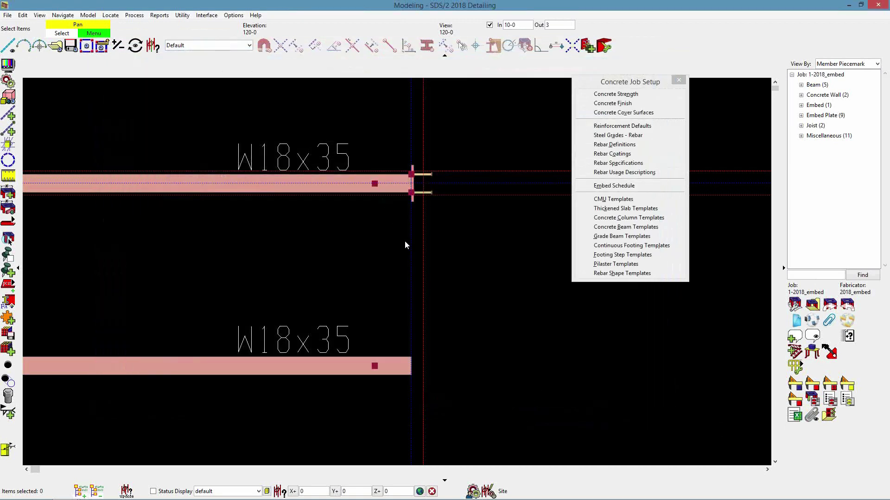
Step: Set the right-end input connection type of the beam with the new embed plate to Shear and dismiss the warnings
scroll(410, 203, up, 5)
shift+middle_drag(407, 192, 491, 135)
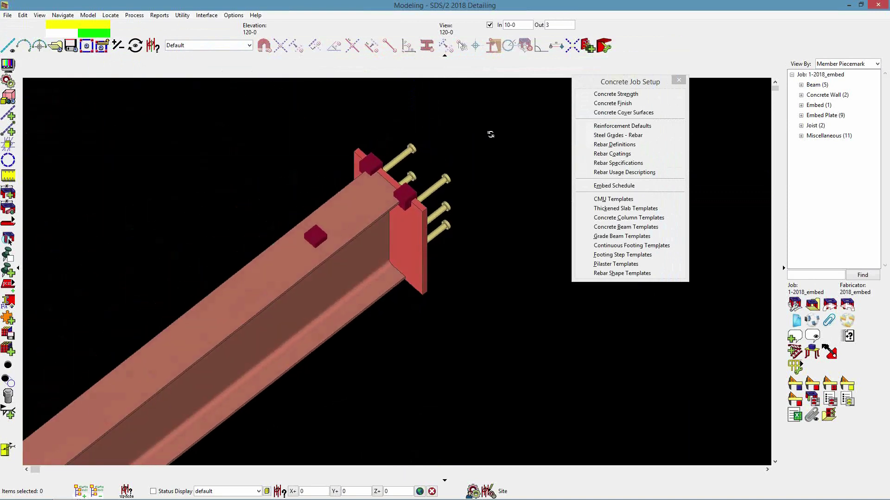
scroll(442, 200, down, 3)
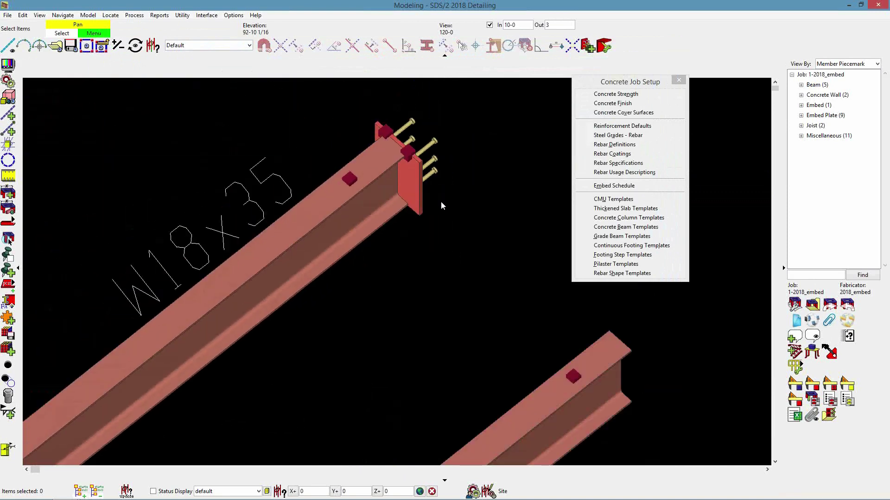
scroll(397, 186, up, 2)
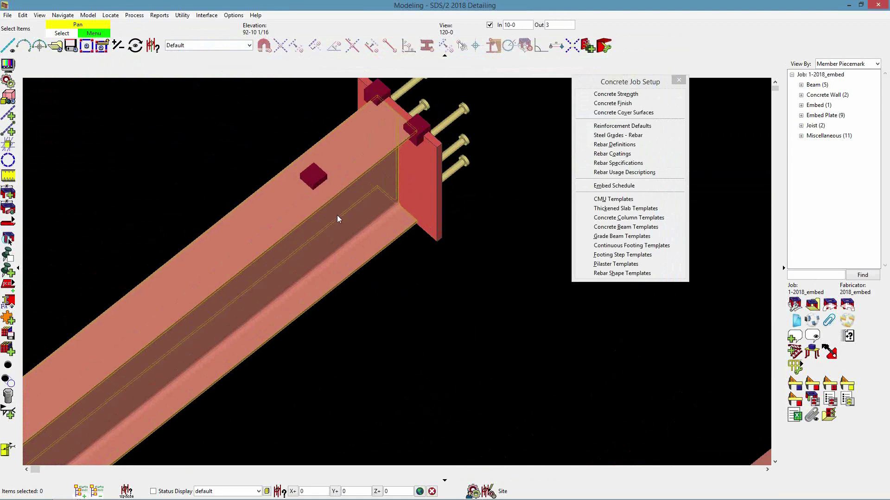
double_click(341, 215)
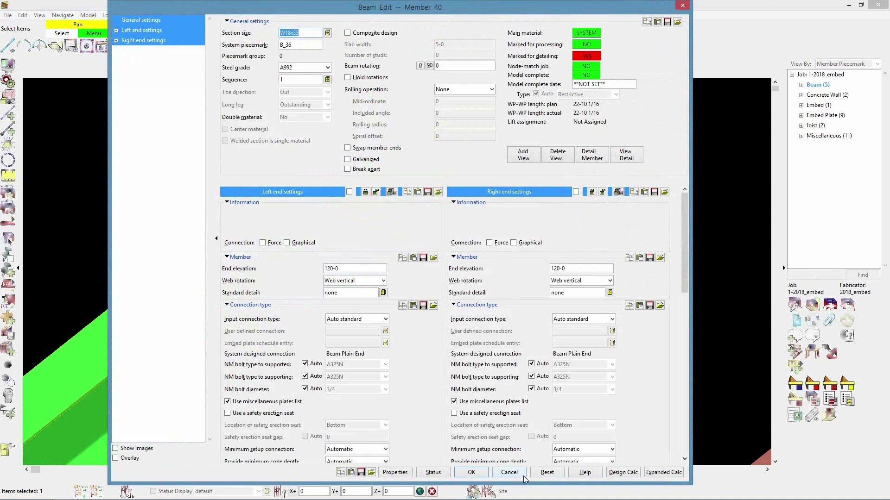
click(612, 319)
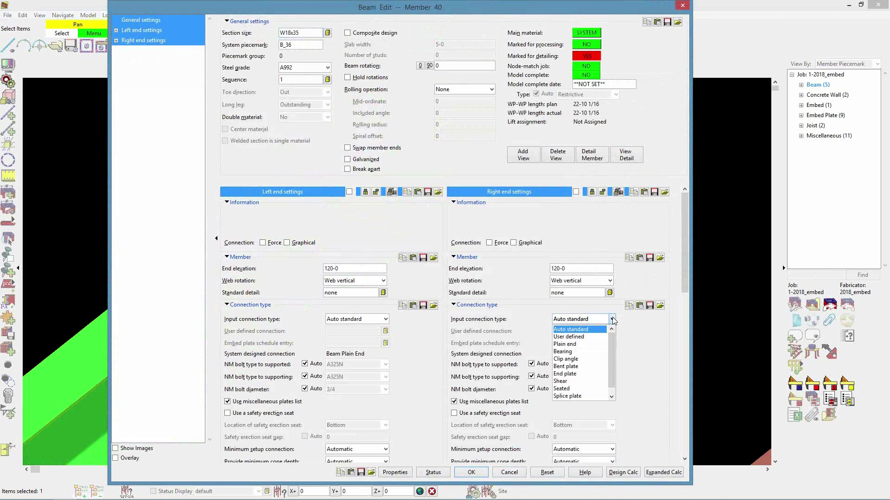
click(574, 381)
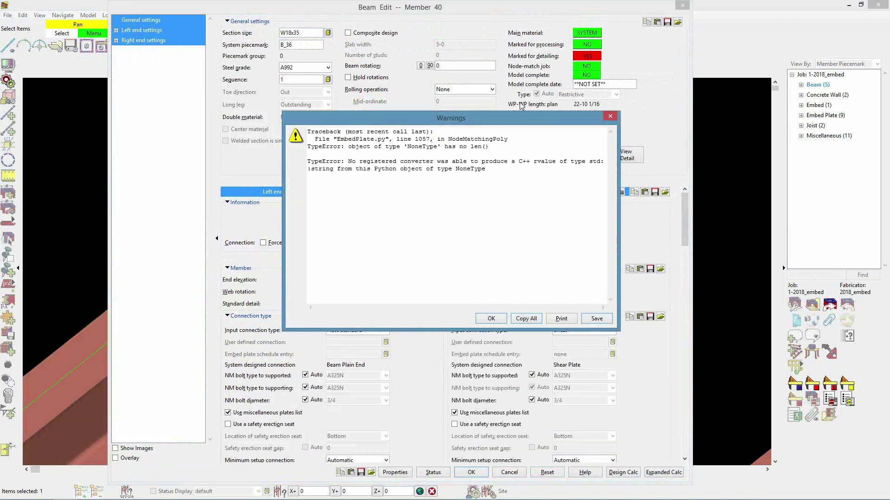
drag(534, 120, 676, 129)
key(Return)
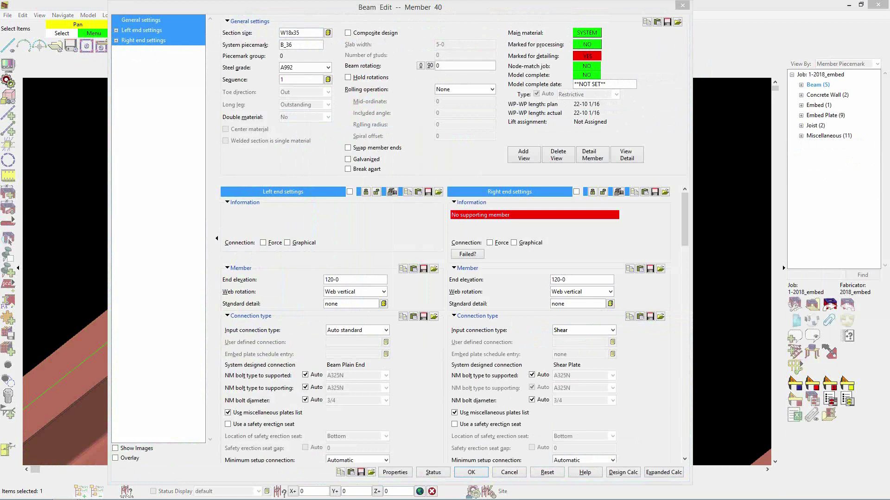
Step: Force the beam's right-end connection and apply the edit to this beam only, not to all B_36 members
click(491, 242)
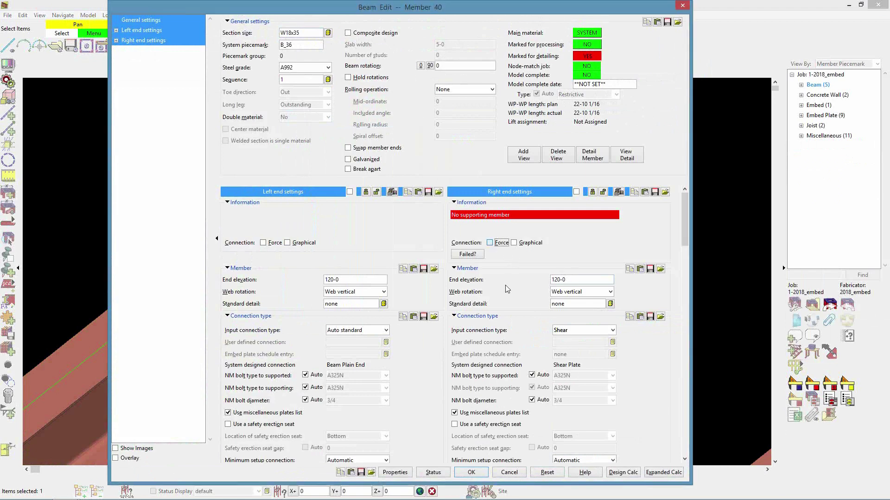
click(471, 472)
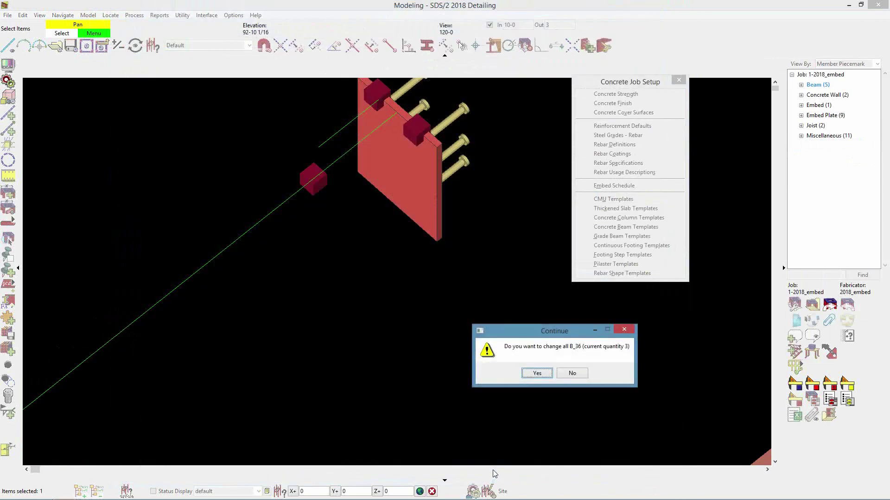
click(574, 376)
click(466, 295)
Step: Change the same beam's right-end input connection type to Clip angle and apply it
shift+middle_drag(375, 155, 320, 159)
click(321, 177)
double_click(335, 176)
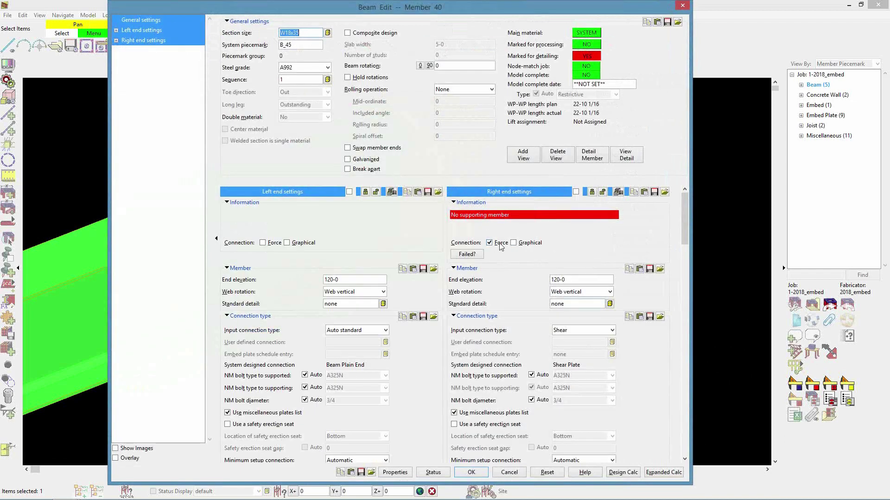
click(593, 330)
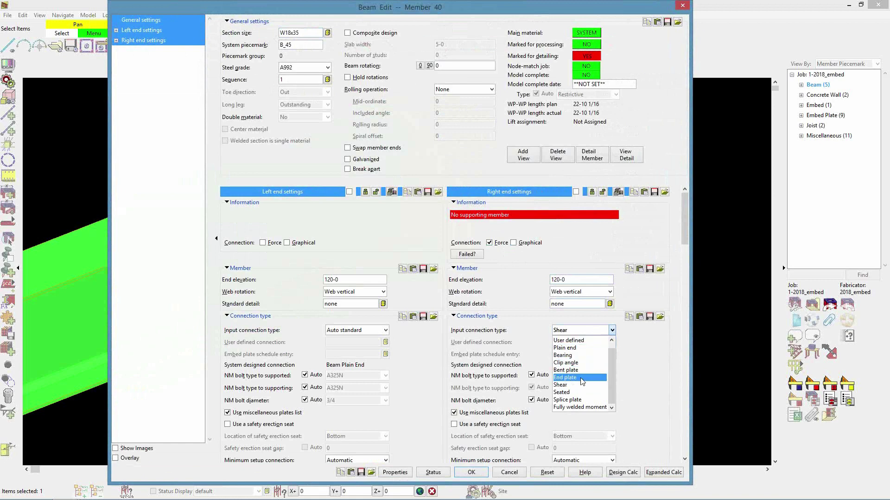
click(487, 474)
click(487, 474)
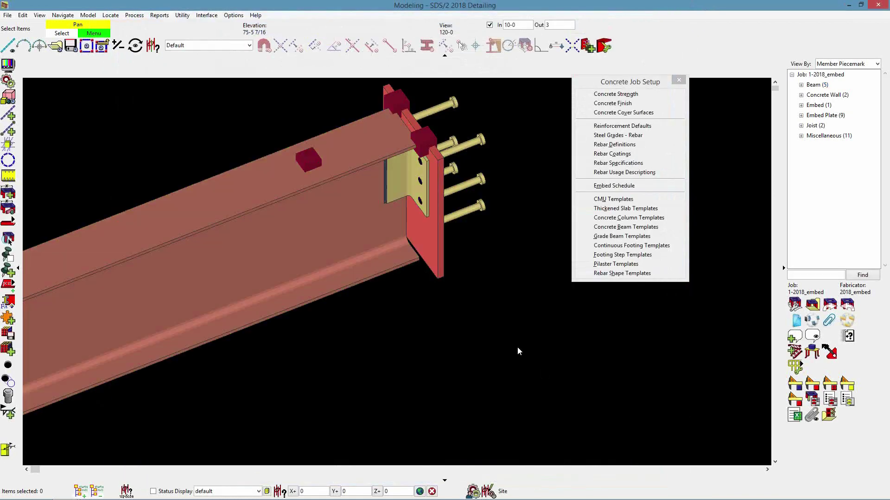
Step: Turn off Force on the beam's right-end connection and return its input connection type to Auto standard
double_click(340, 198)
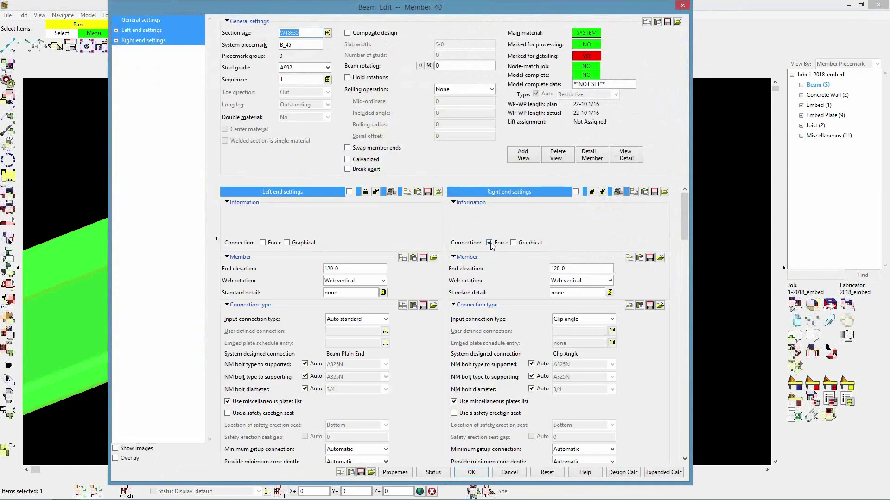
click(490, 243)
click(611, 320)
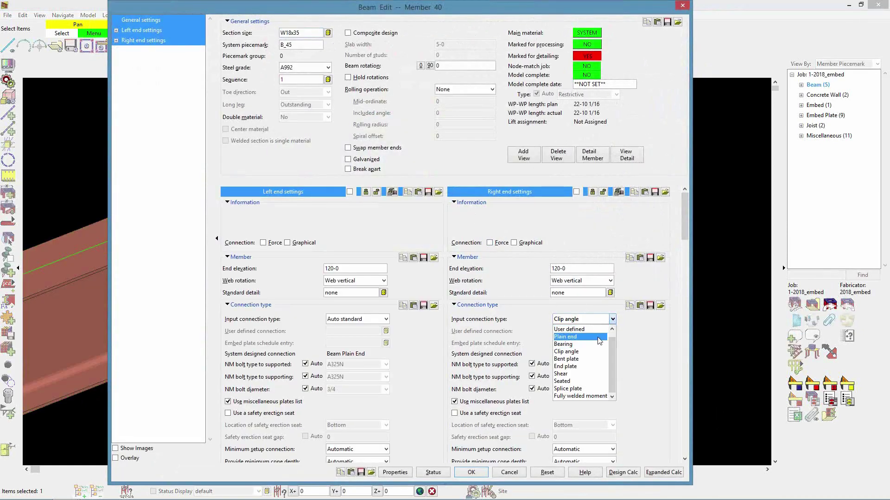
click(612, 329)
click(583, 329)
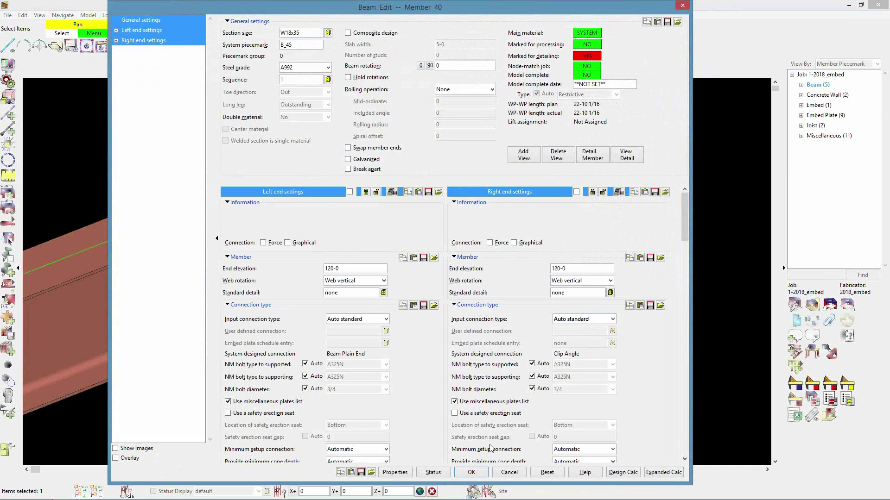
click(479, 473)
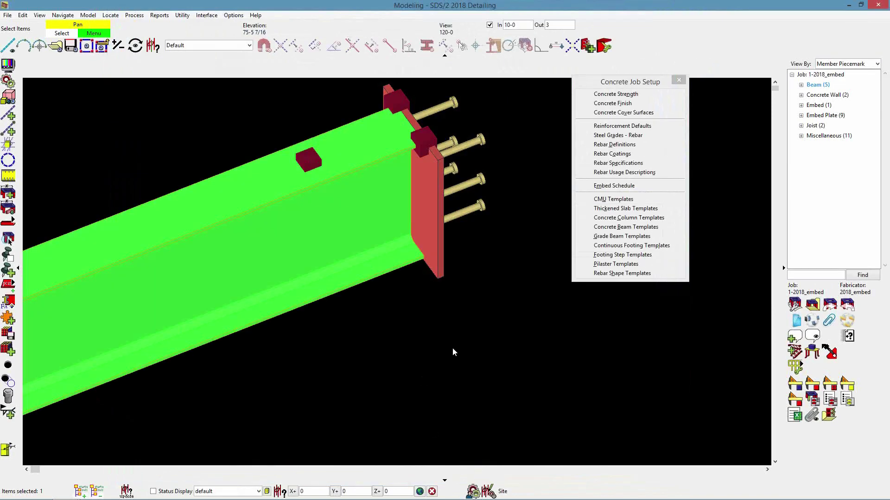
click(453, 352)
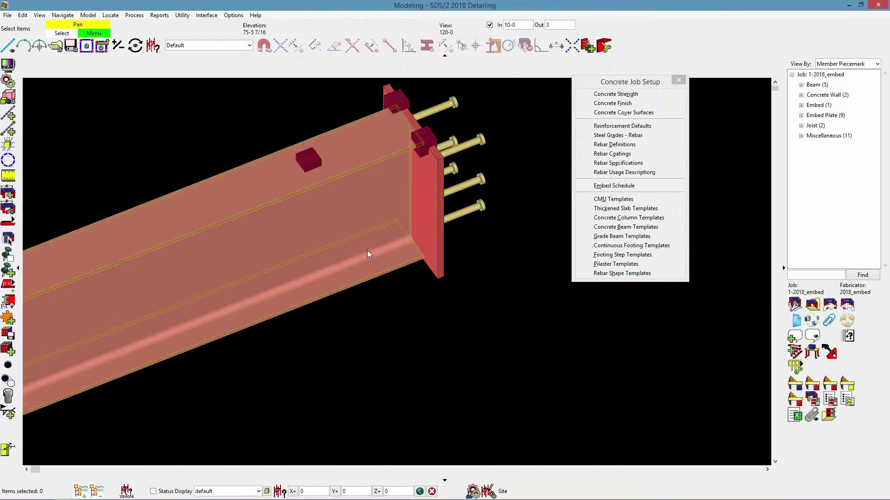
Step: Delete the embed plate at the beam's right end
click(437, 199)
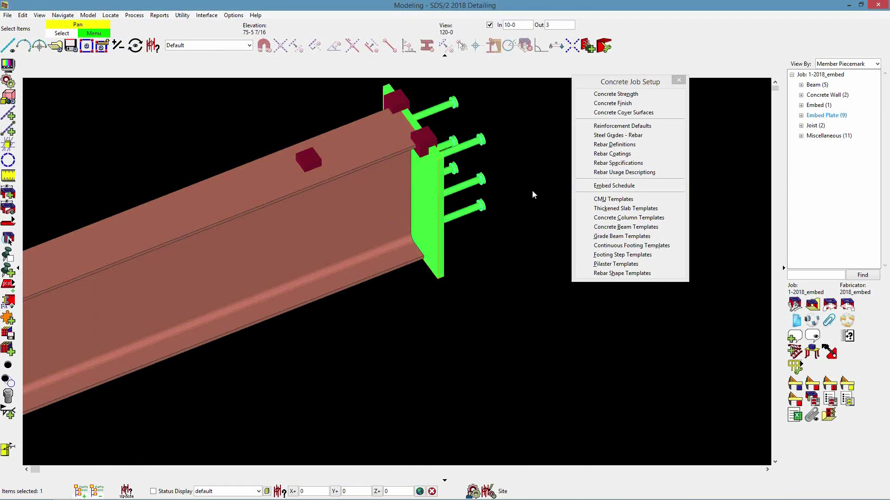
key(Delete)
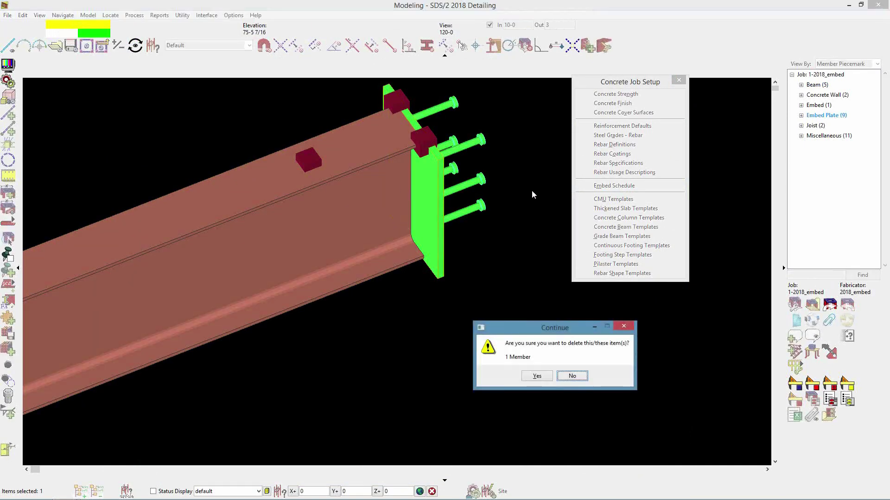
click(537, 378)
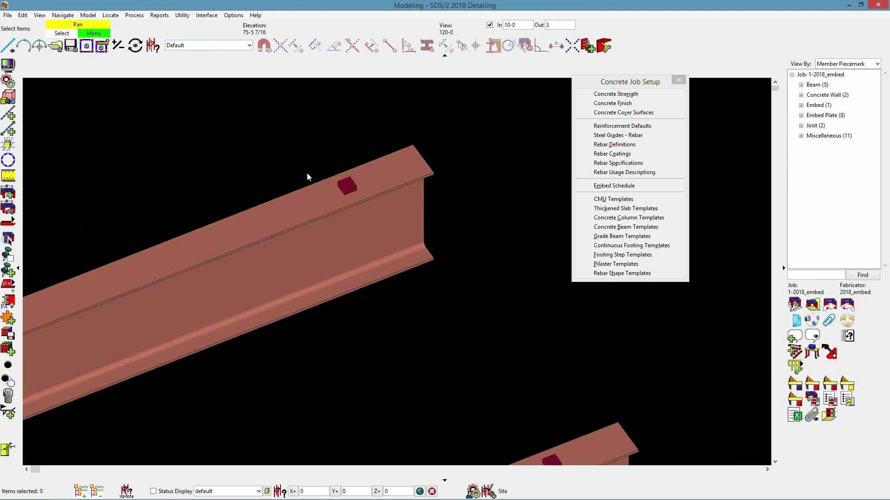
Step: Return to the 120-0 plan view and choose the three parallel W18x35 beams for the Embed plate multi-add tool
scroll(307, 173, down, 1)
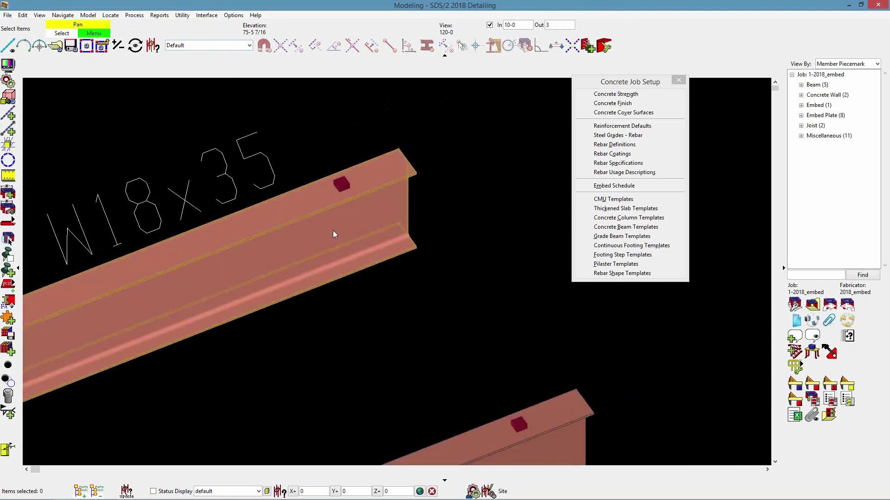
scroll(332, 226, down, 8)
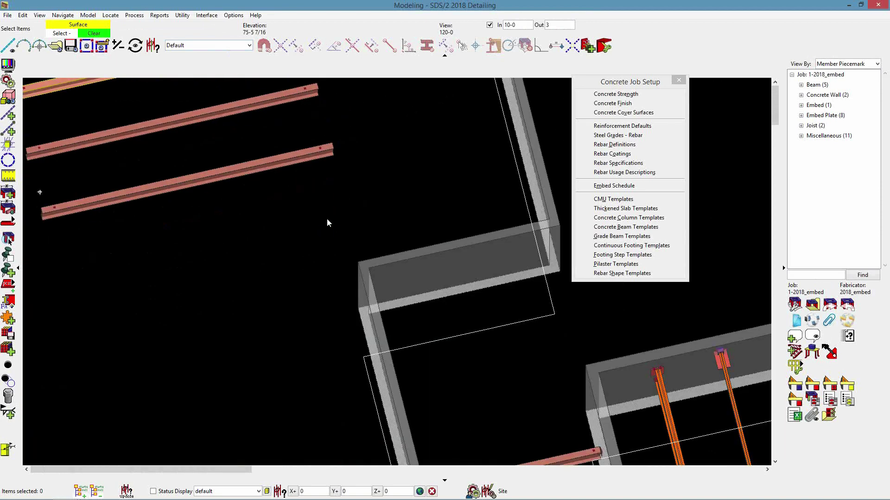
key(Home)
scroll(294, 204, up, 5)
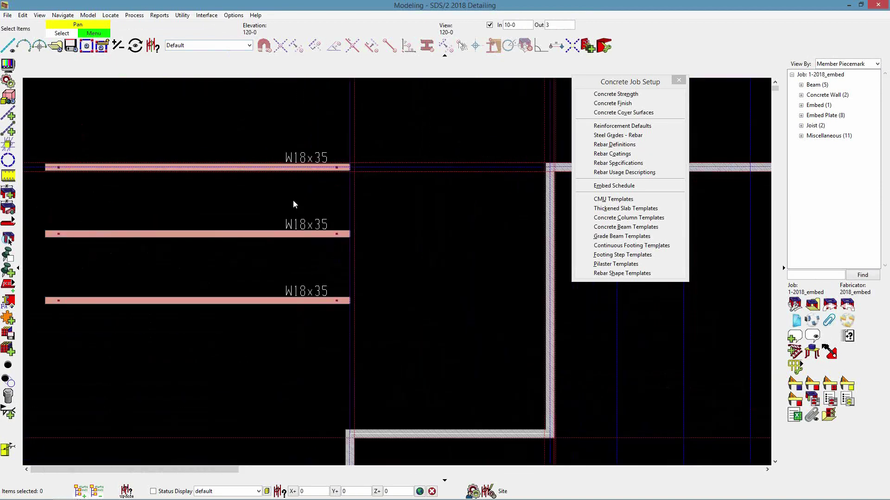
middle_drag(329, 197, 366, 202)
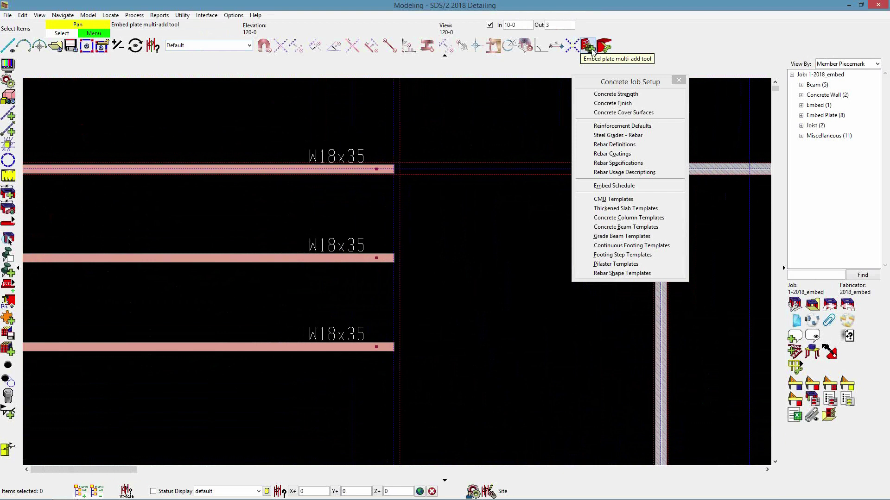
click(590, 47)
click(589, 46)
scroll(562, 112, down, 2)
drag(420, 102, 299, 284)
right_click(348, 116)
click(363, 126)
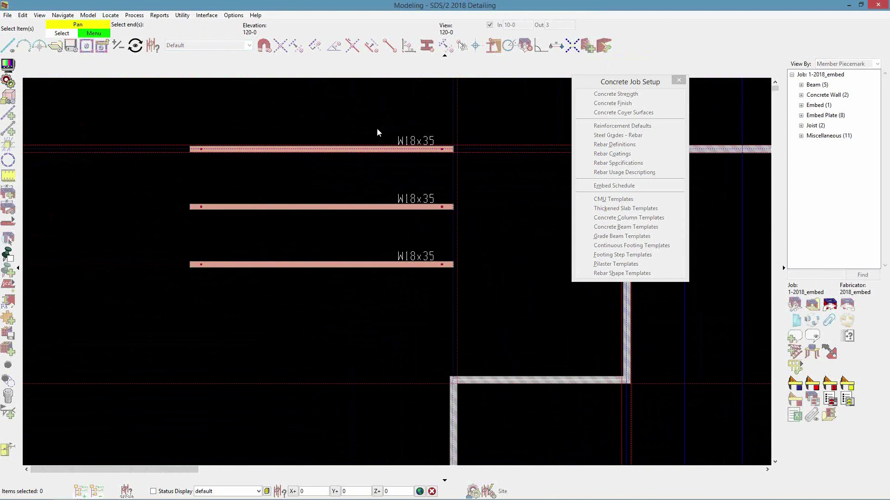
Step: Choose both ends of all three beams and add embed plates there with embed schedule entry em1
drag(519, 111, 140, 331)
right_click(121, 201)
click(146, 210)
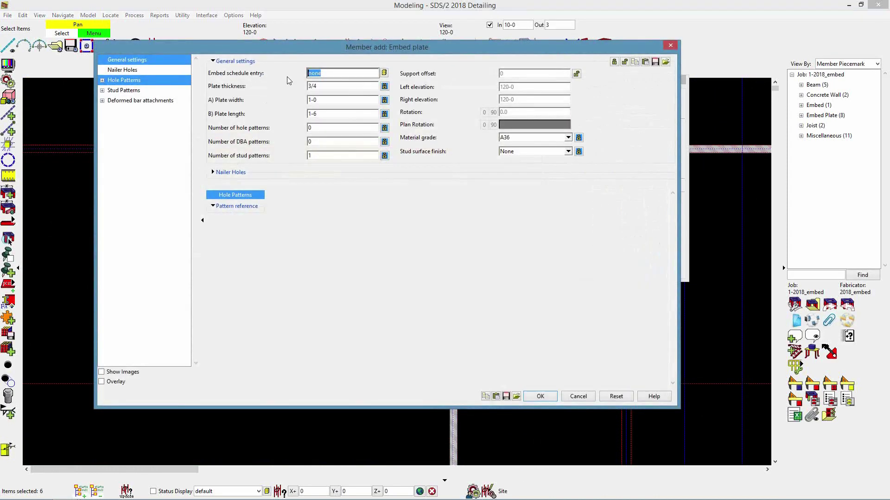
click(384, 73)
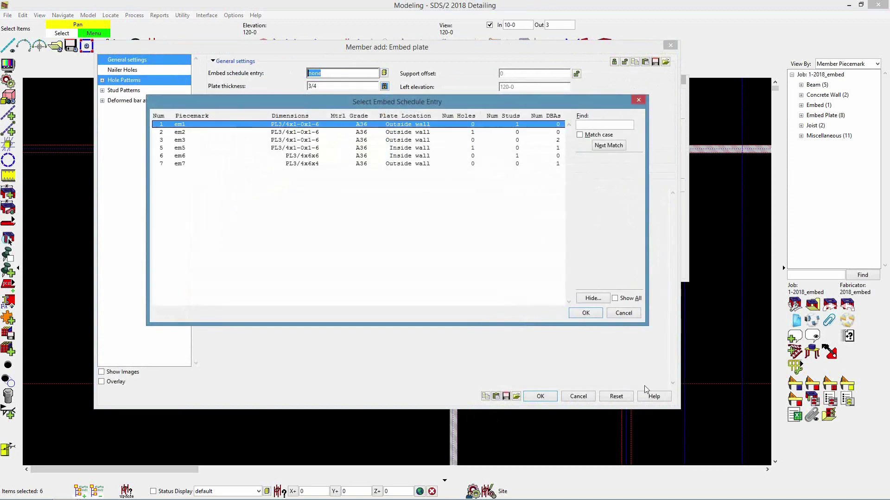
click(601, 313)
click(621, 313)
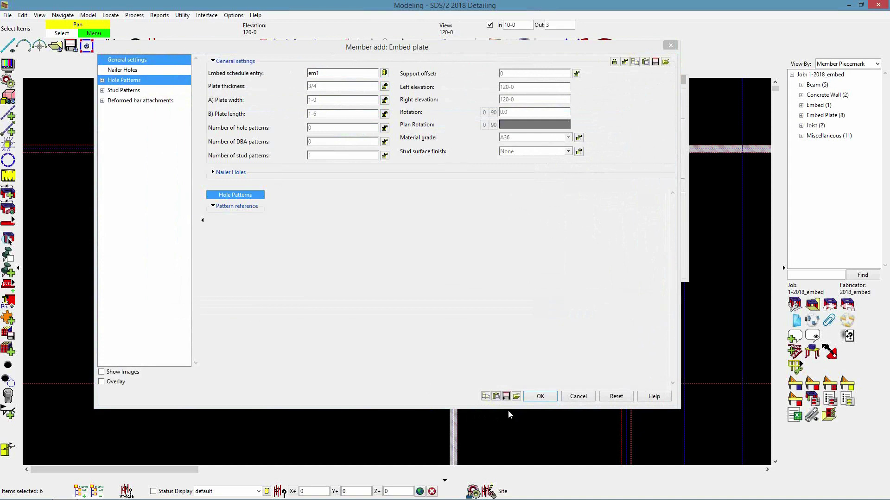
click(548, 400)
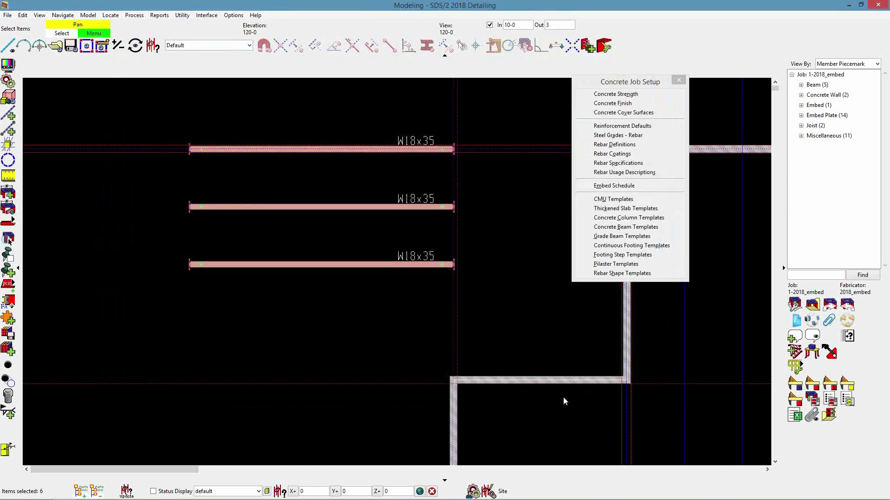
scroll(445, 271, up, 5)
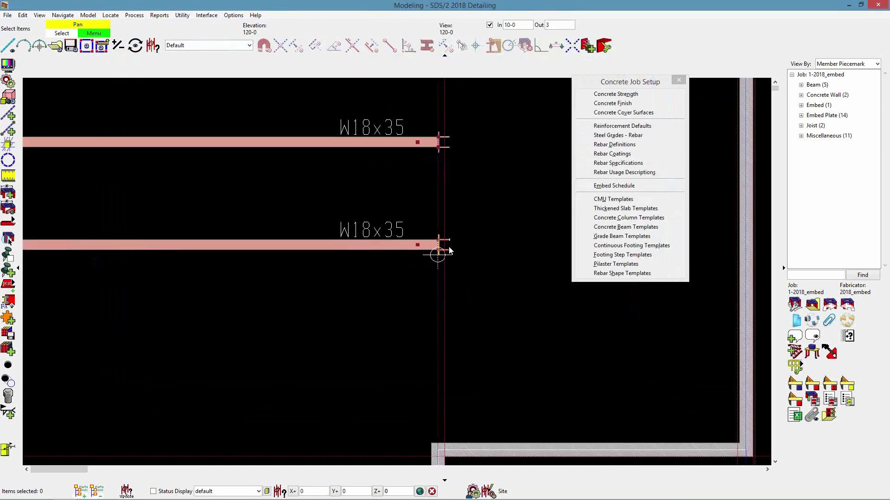
Step: Inspect the embed plates at both ends of the three W18x35 beams in plan
middle_drag(200, 235, 329, 290)
scroll(322, 280, down, 3)
middle_drag(312, 234, 248, 284)
scroll(249, 281, up, 2)
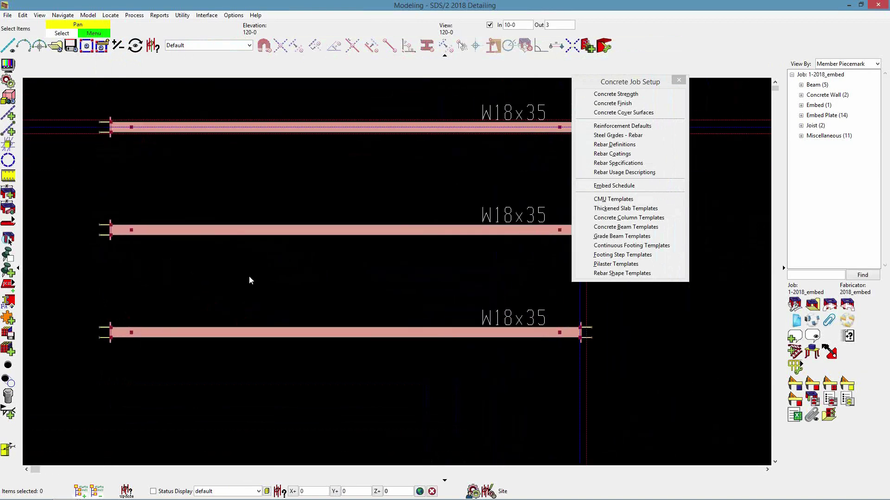
middle_drag(242, 252, 208, 260)
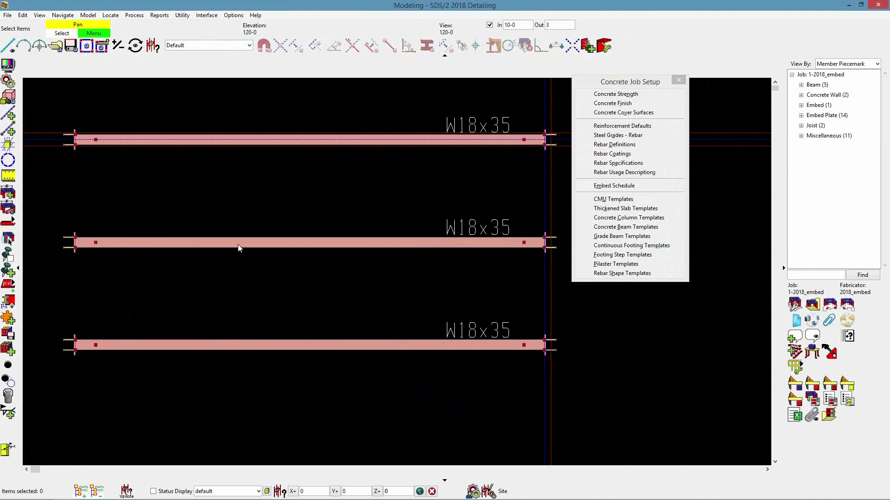
click(655, 82)
drag(656, 82, 840, 69)
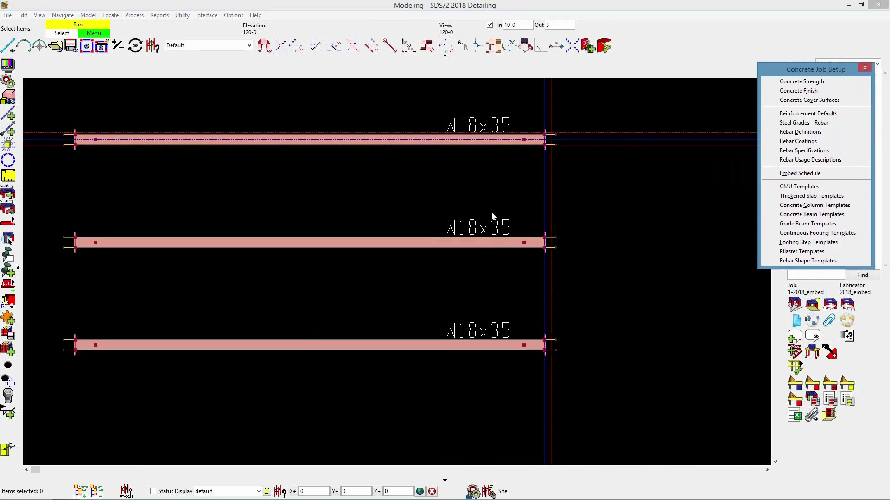
click(418, 196)
scroll(457, 212, down, 3)
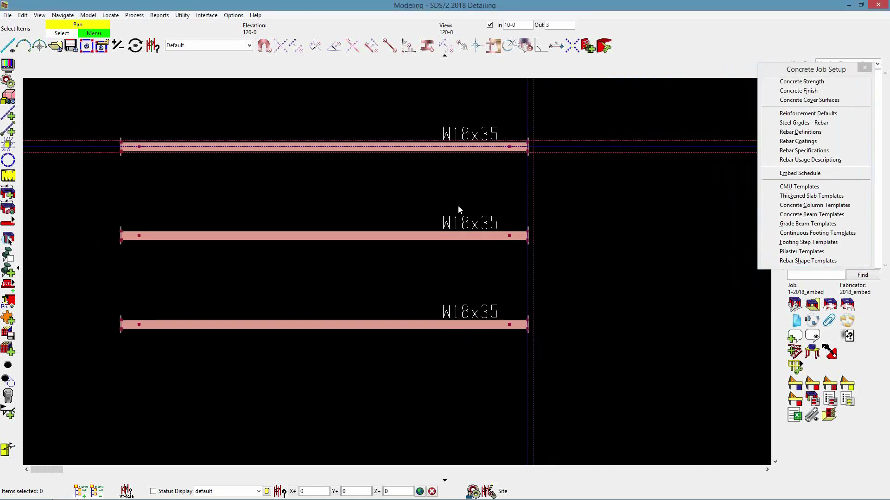
middle_drag(617, 293, 288, 264)
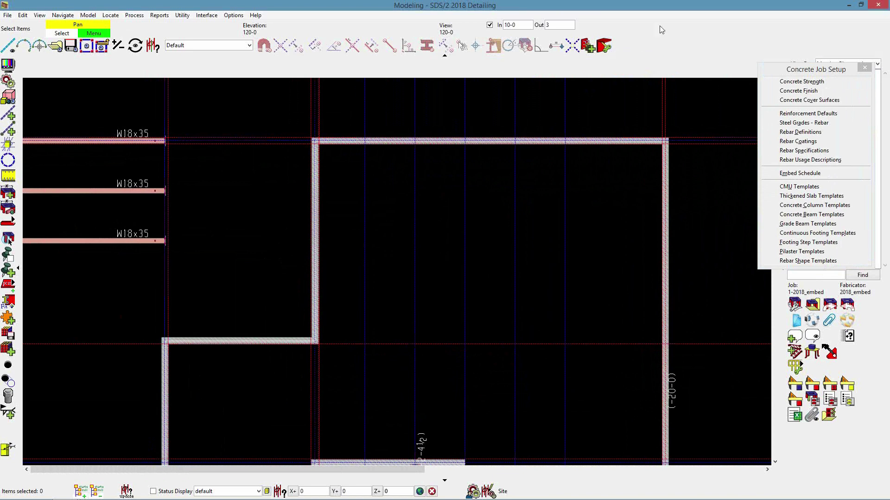
Step: Open embed schedule entry em8, the L4x4x1/2 continuous embed, from the concrete job setup
drag(804, 73, 677, 86)
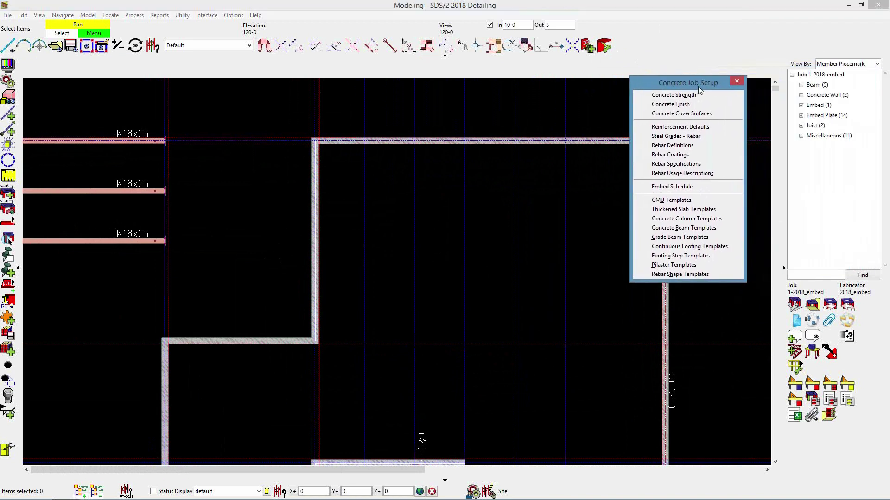
click(688, 114)
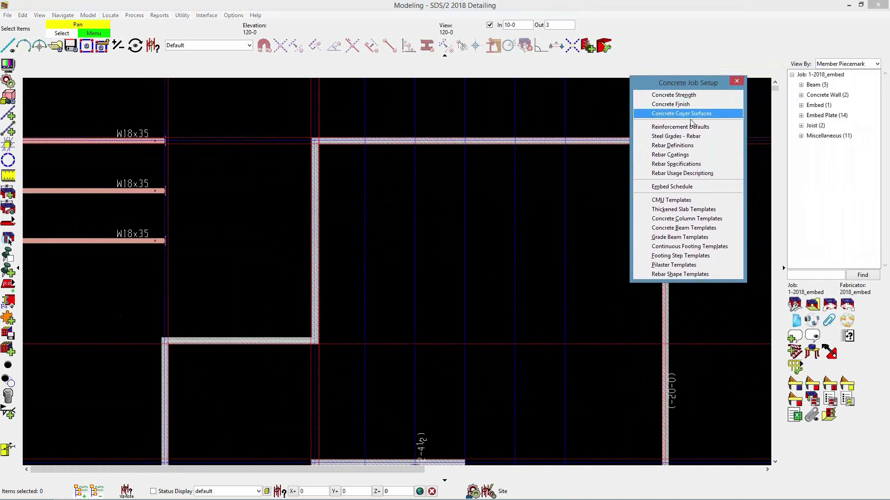
click(685, 188)
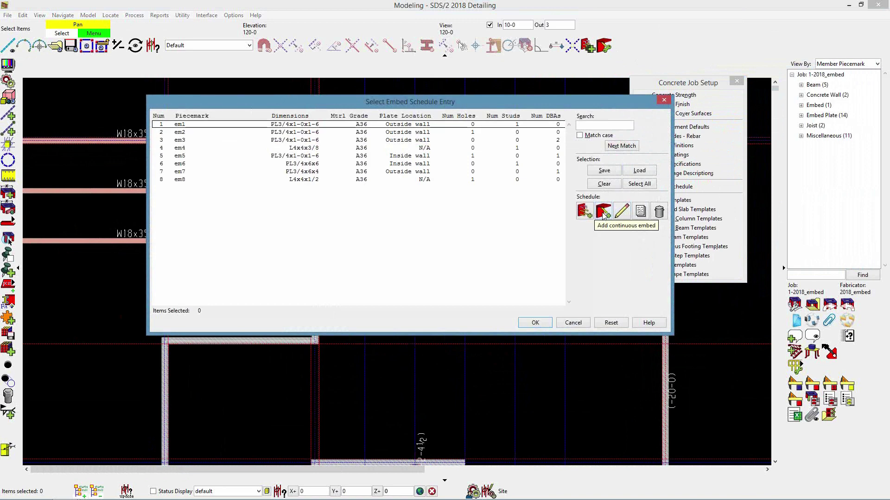
double_click(309, 181)
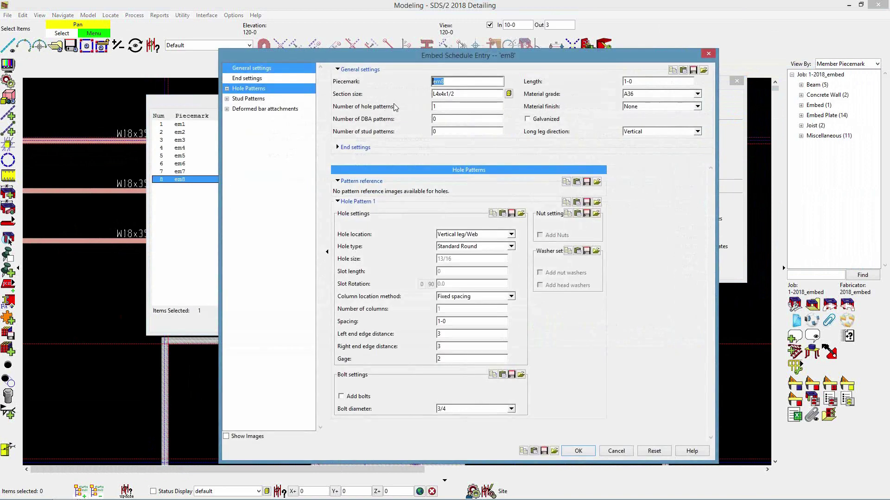
drag(265, 56, 118, 21)
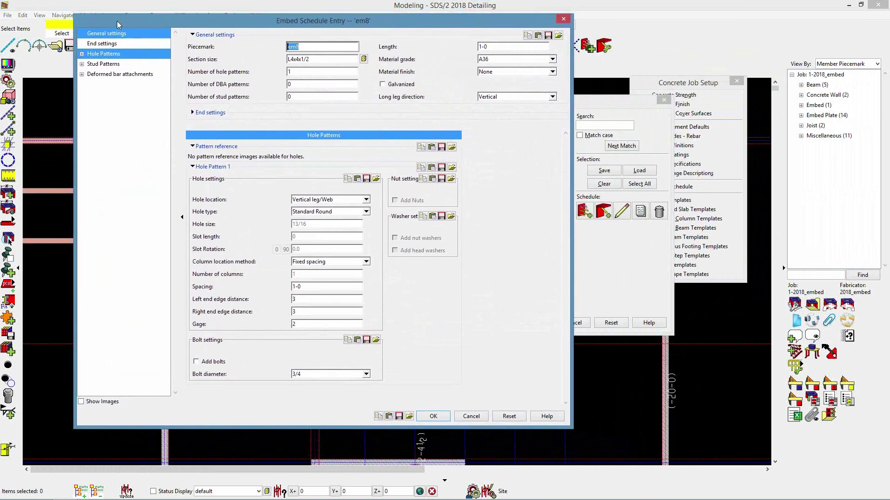
click(323, 49)
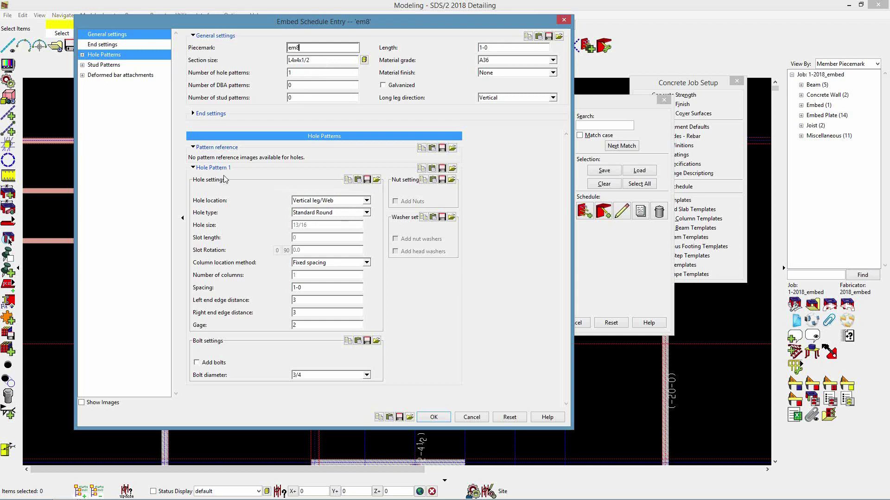
Step: Review the hole location, column location method and spacing of em8's Hole Pattern 1, keeping Fixed spacing, and close the schedule
click(367, 201)
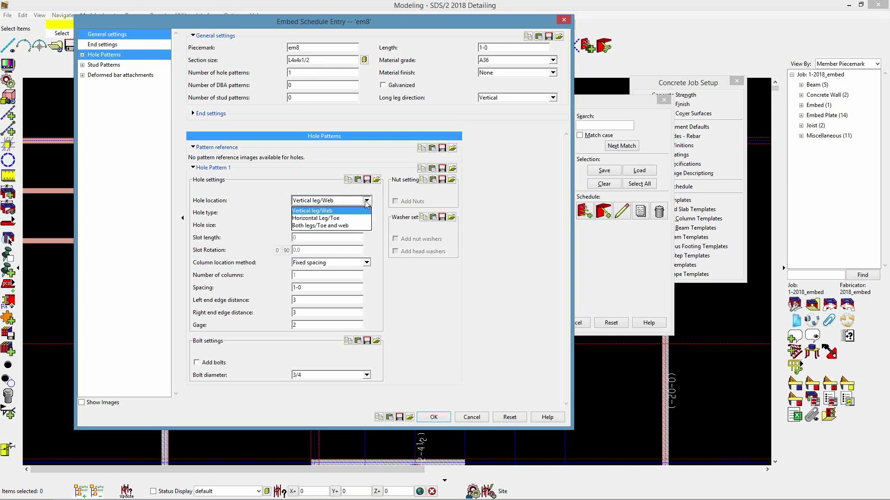
click(367, 202)
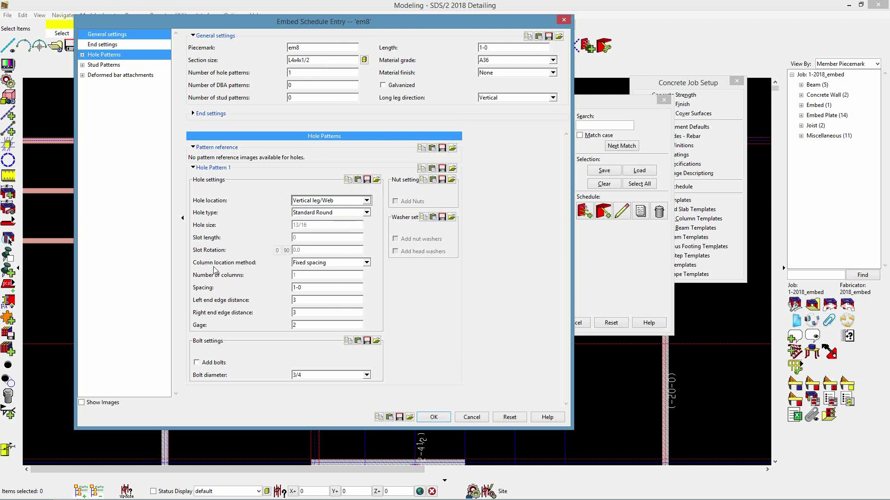
click(367, 262)
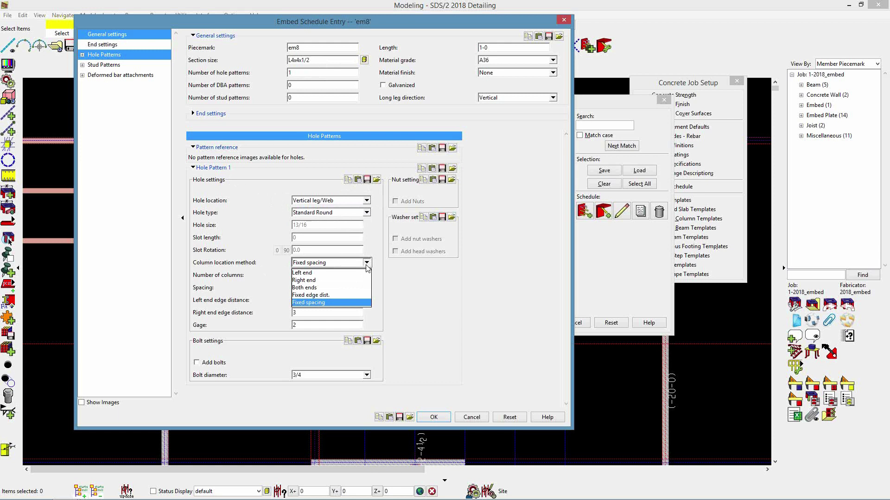
click(336, 303)
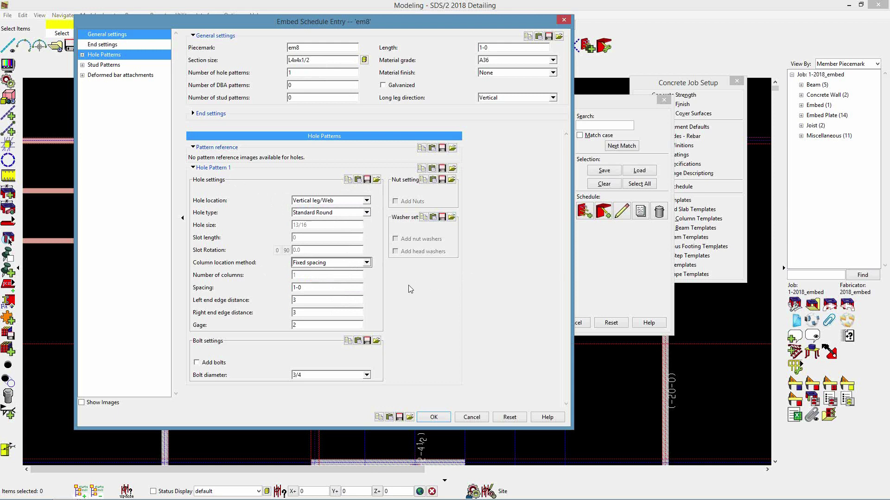
click(320, 288)
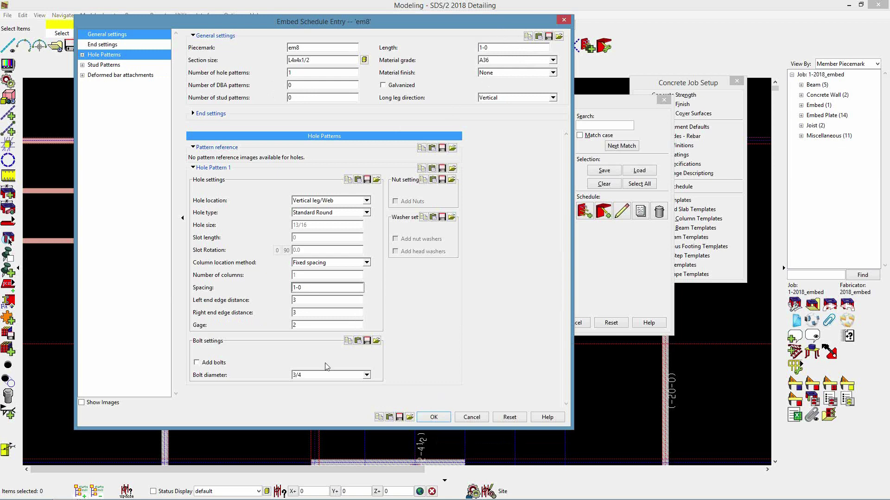
click(433, 417)
click(535, 323)
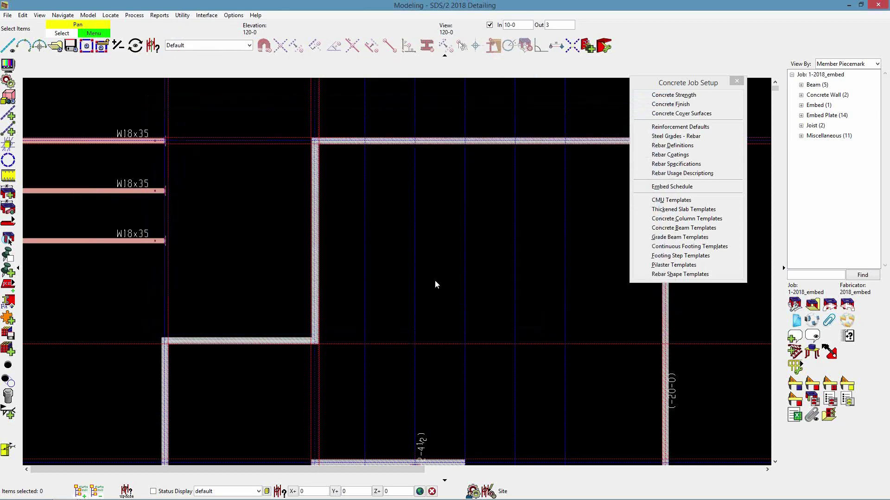
Step: Add a 20-4 long joist along the first grid line inside the room, starting at the upper concrete wall, with the top-of-joist modifier on
middle_drag(377, 207, 287, 192)
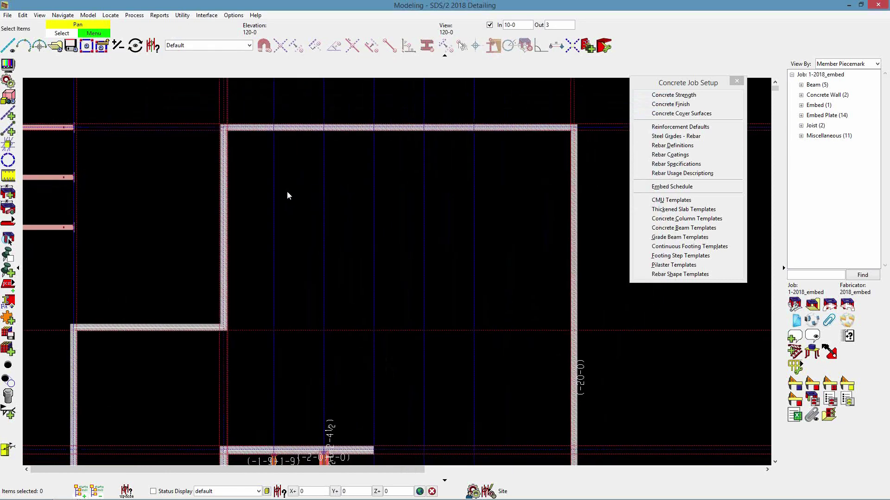
click(13, 223)
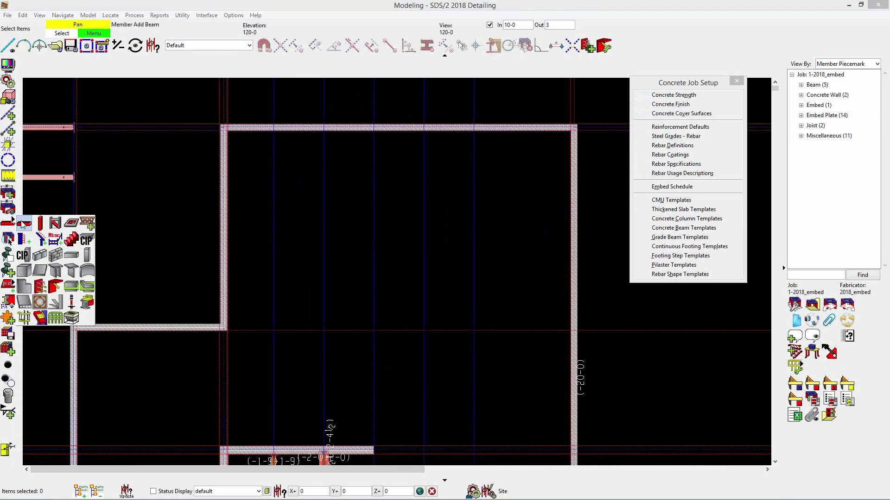
click(87, 224)
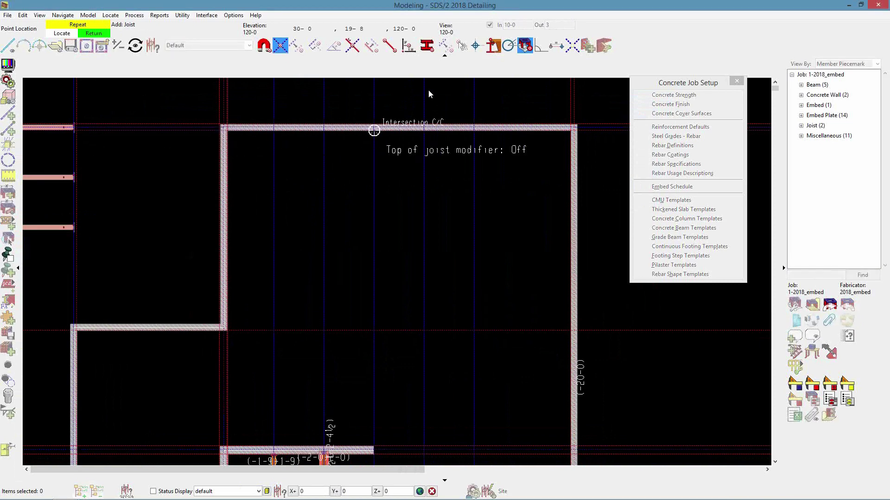
click(490, 49)
click(274, 128)
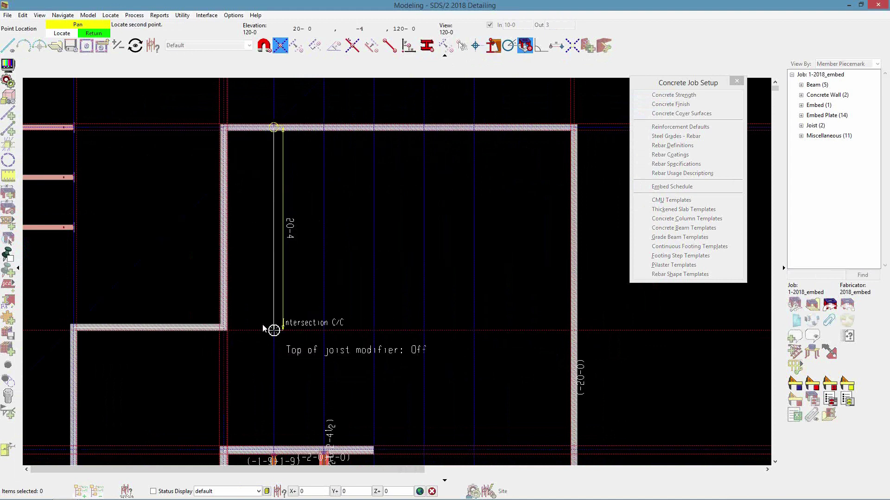
click(493, 45)
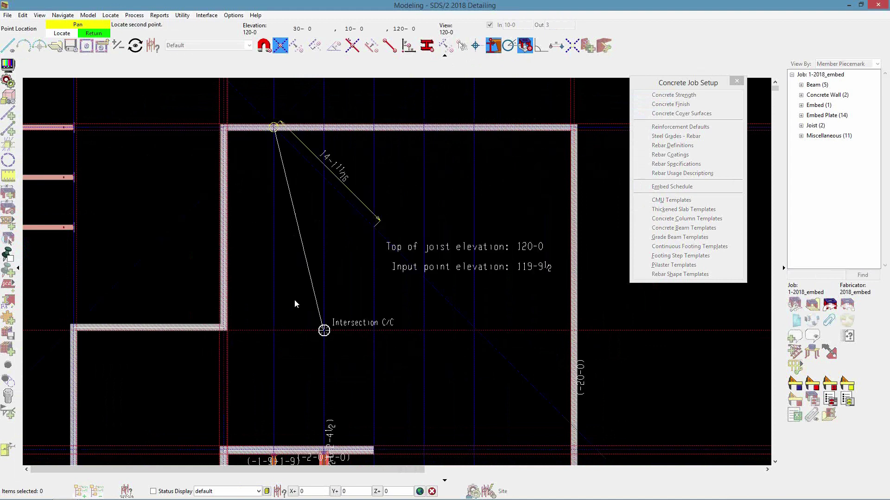
click(270, 329)
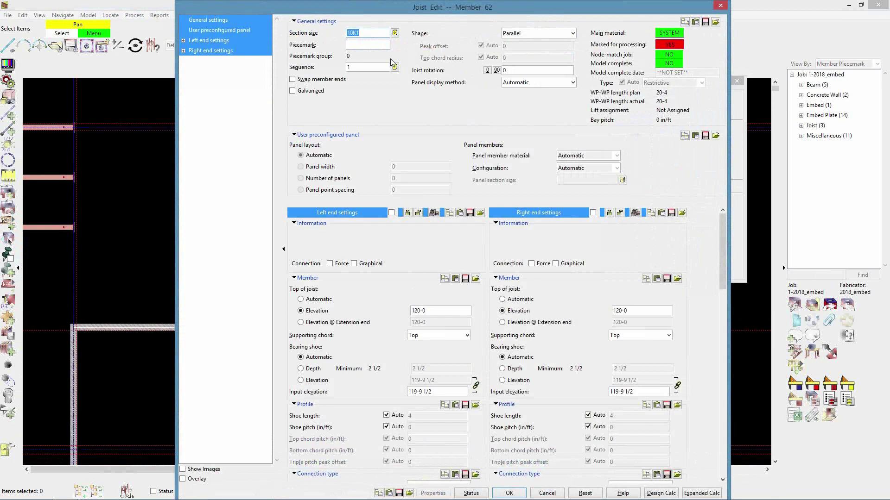
Step: Set the new joist's section size to 12K1 and its top of joist to Automatic at both ends
text(12)
click(508, 300)
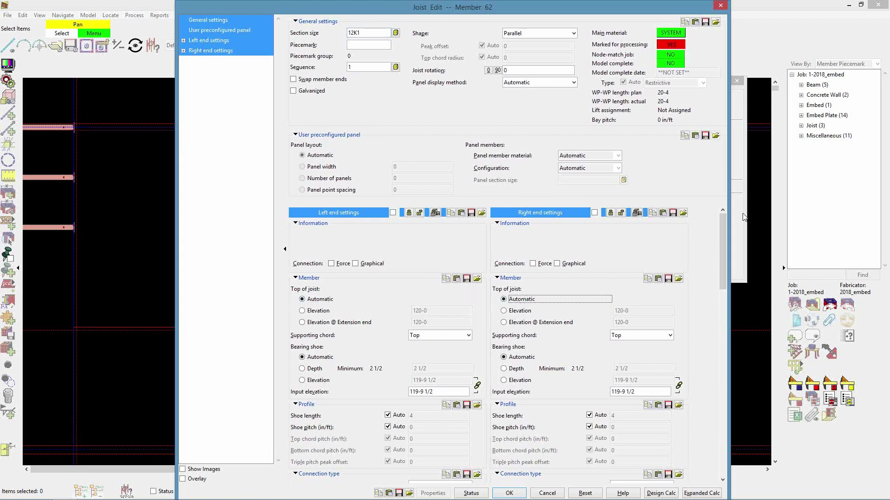
Step: Assign embed schedule entry em7 to the joist's right-end top chord embed, accept the joist settings and end joist placement
scroll(560, 276, down, 3)
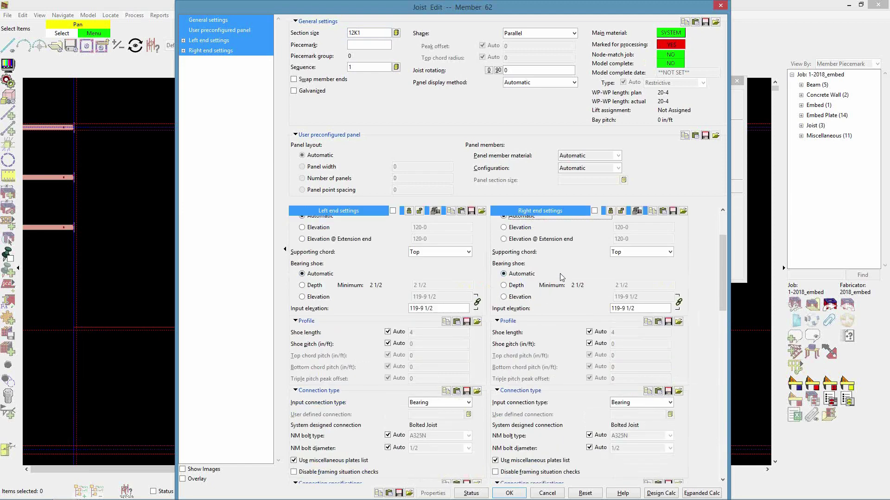
scroll(562, 277, down, 3)
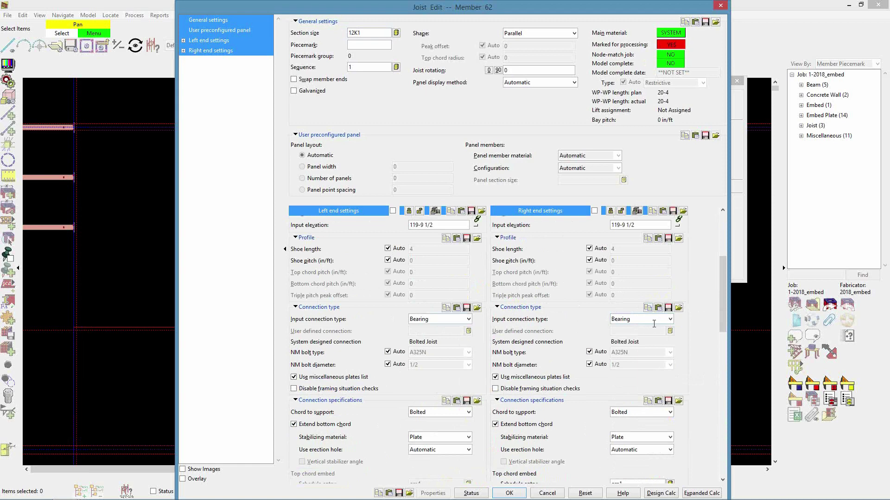
scroll(668, 325, down, 2)
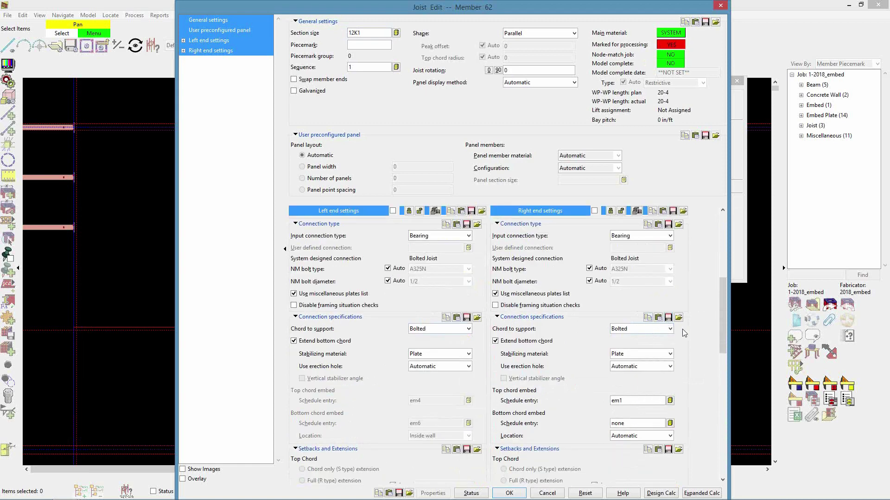
scroll(681, 338, down, 2)
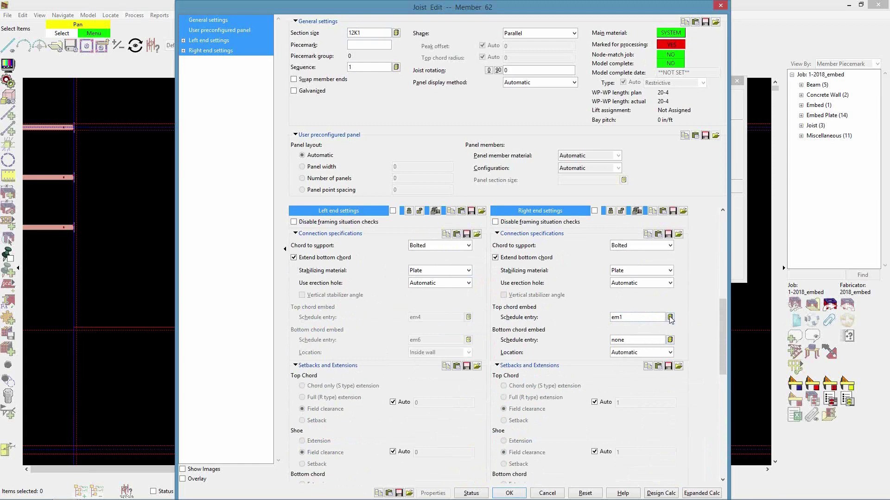
click(670, 317)
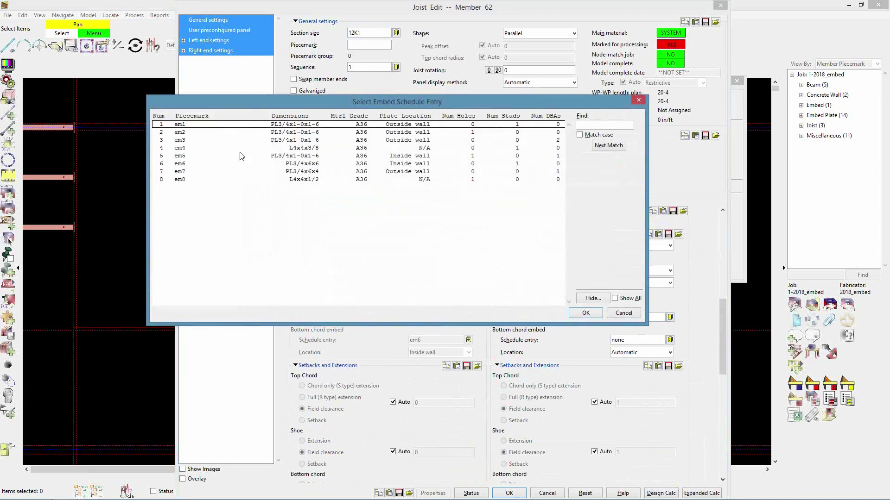
click(229, 172)
click(593, 311)
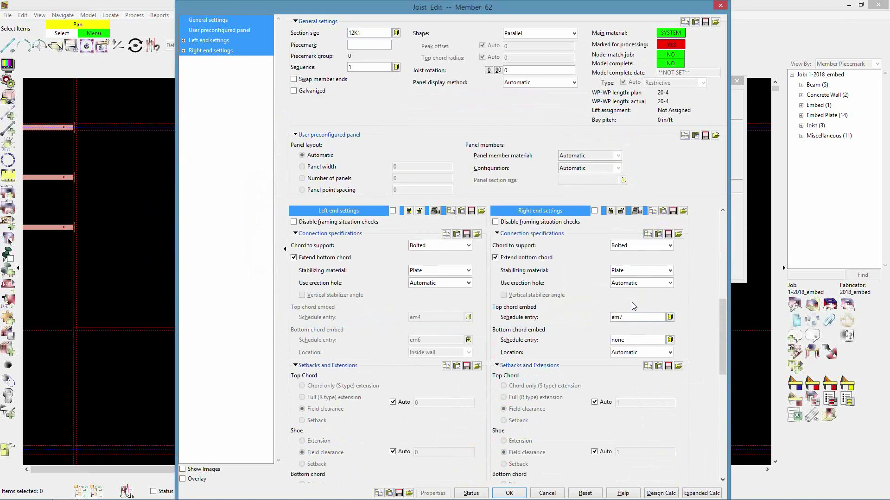
scroll(647, 331, down, 3)
scroll(643, 329, up, 3)
scroll(655, 301, down, 9)
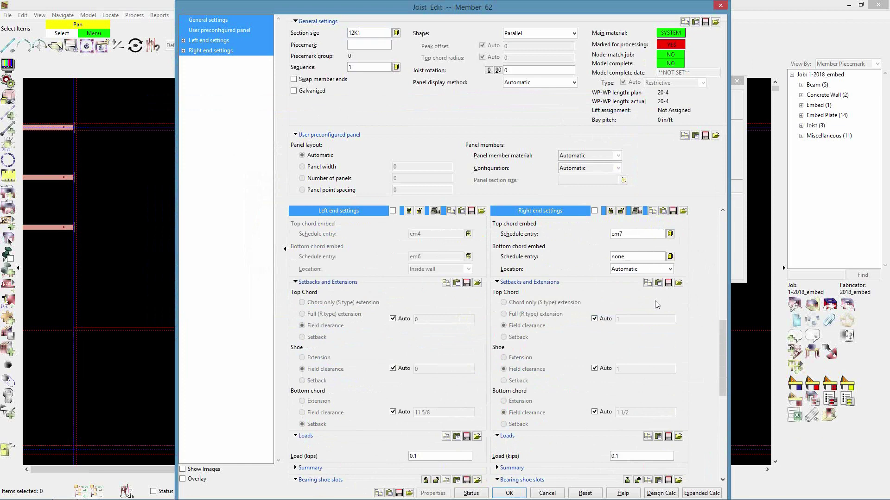
click(510, 494)
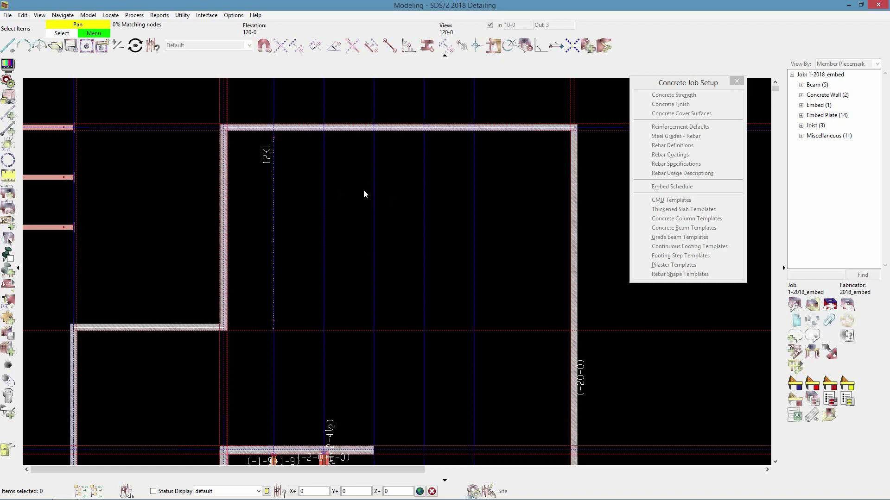
right_click(345, 180)
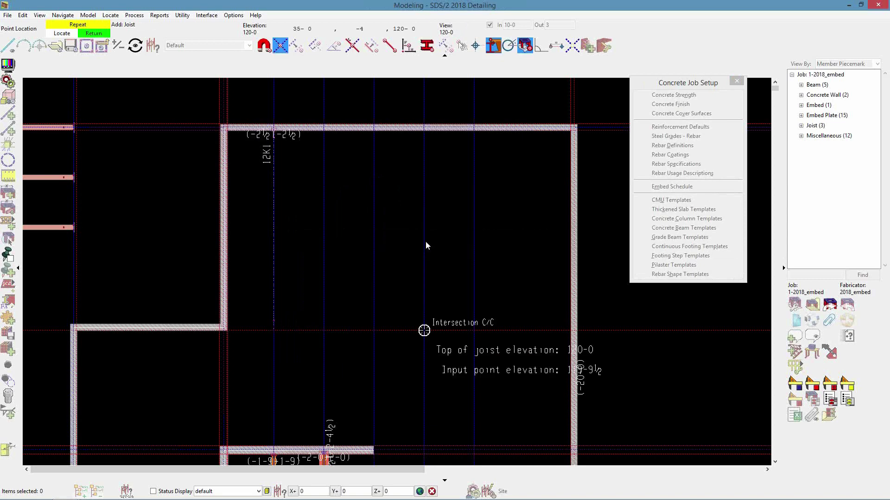
right_click(366, 201)
Step: Examine in 3D how the joist's top chord bears on its embed plate at the concrete wall
scroll(284, 196, up, 3)
scroll(284, 196, up, 8)
shift+middle_drag(266, 217, 151, 121)
shift+middle_drag(285, 180, 351, 144)
scroll(329, 194, up, 3)
scroll(392, 216, down, 2)
scroll(364, 244, up, 2)
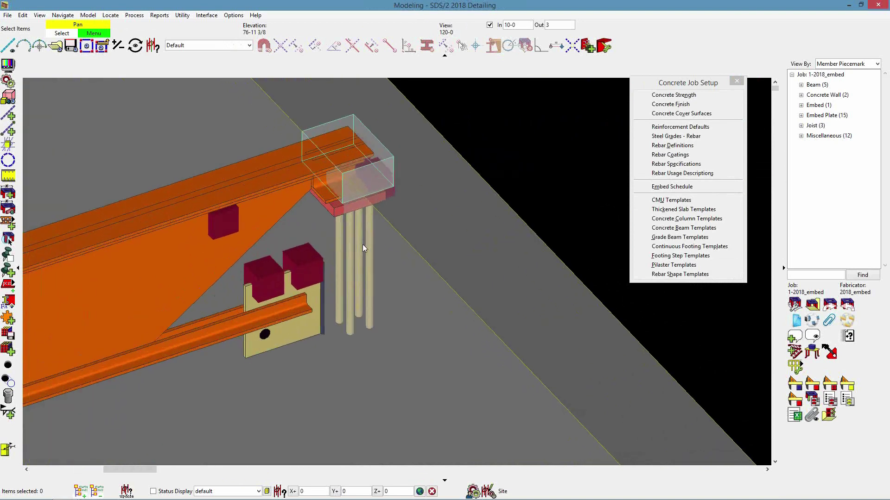
shift+middle_drag(363, 243, 334, 246)
scroll(415, 254, down, 2)
shift+middle_drag(417, 257, 436, 268)
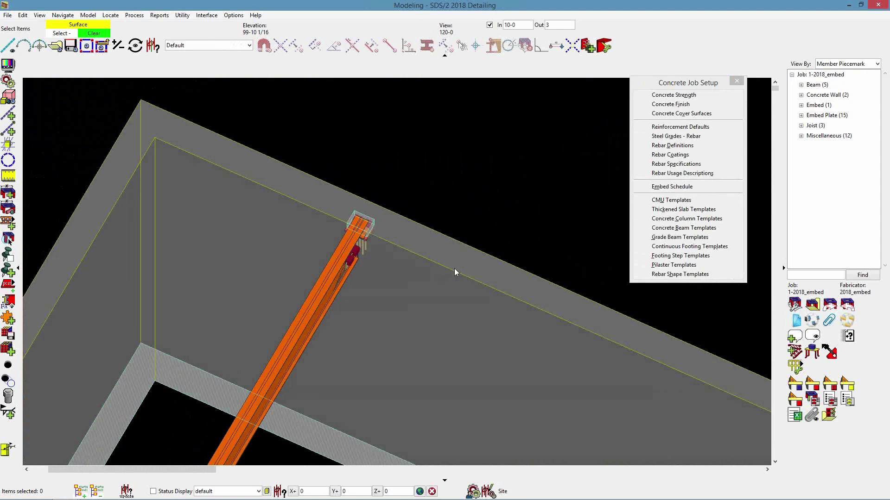
Step: Copy the 12K1 joist at the upper wall linearly in the horizontal direction with an X-spacing of 5 and 5 copies
shift+middle_click(454, 268)
middle_drag(447, 201, 302, 314)
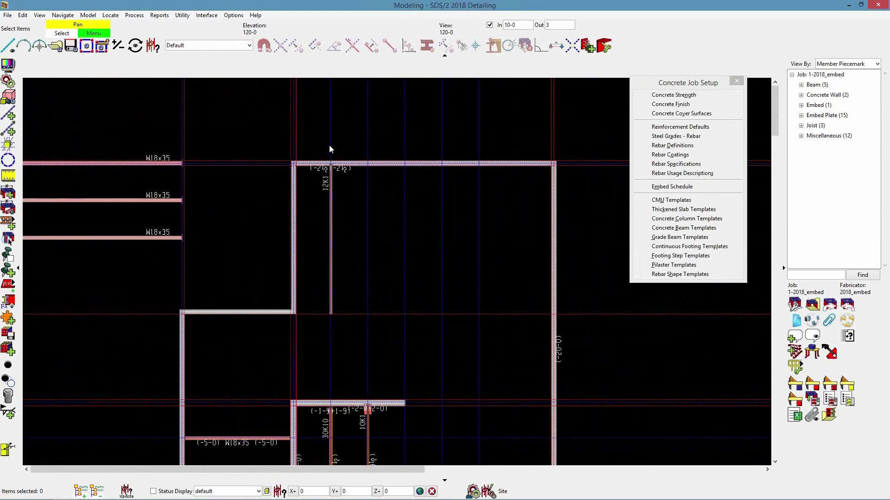
scroll(330, 149, up, 3)
click(327, 213)
right_click(356, 213)
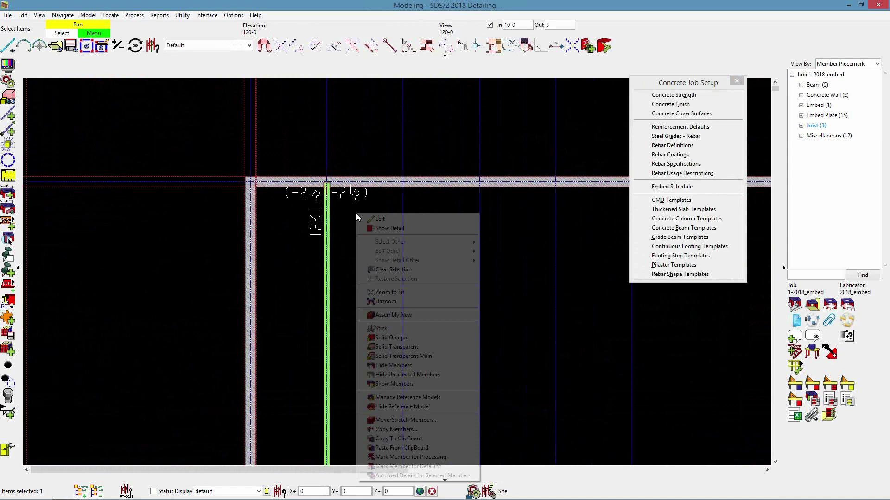
click(414, 433)
click(401, 198)
click(502, 187)
click(463, 241)
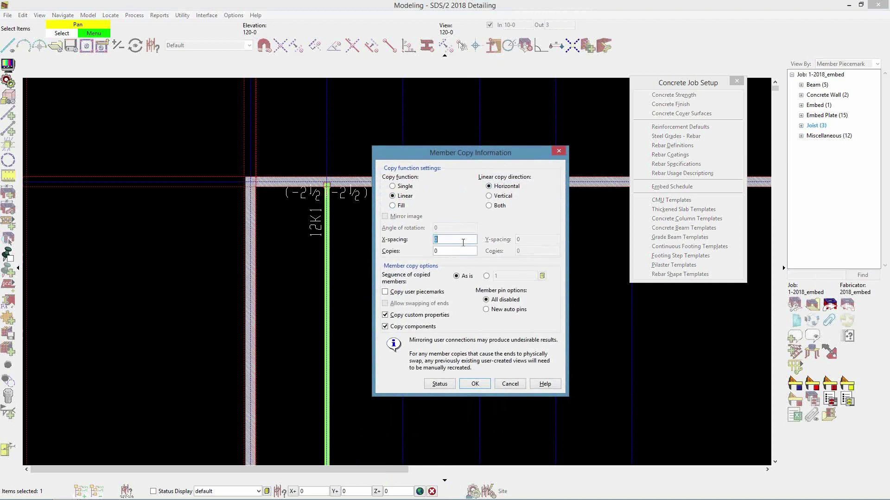
key(Tab)
text(5)
key(Tab)
click(474, 384)
click(347, 278)
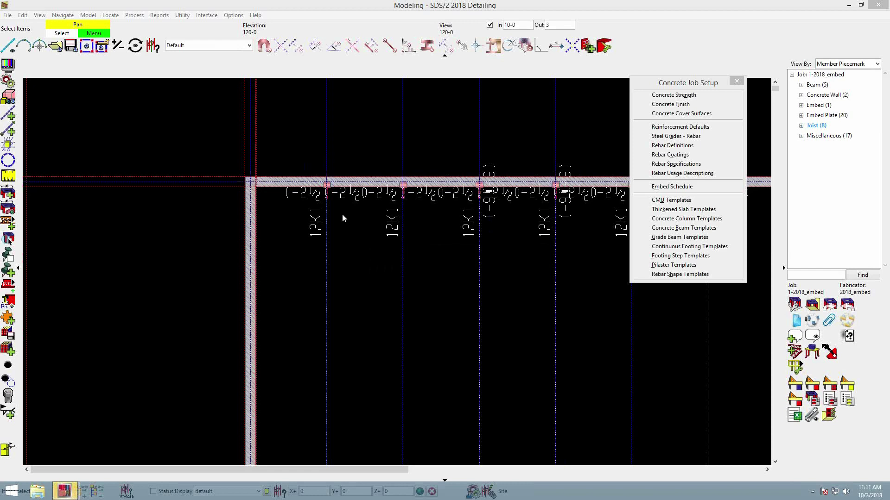
Step: Examine in 3D how the copied joists bear on their embeds along the upper concrete wall and return to the plan view
middle_drag(514, 251, 286, 243)
shift+middle_drag(467, 189, 394, 175)
middle_drag(449, 205, 461, 273)
scroll(474, 215, up, 1)
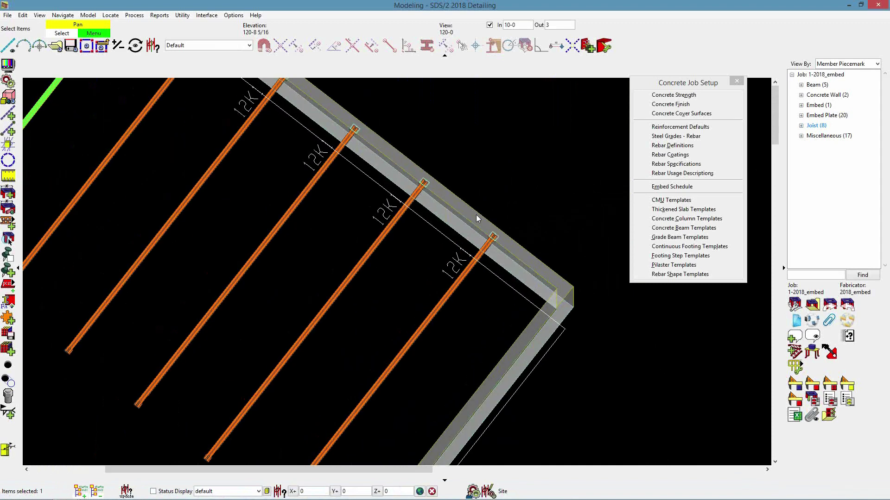
scroll(516, 251, up, 3)
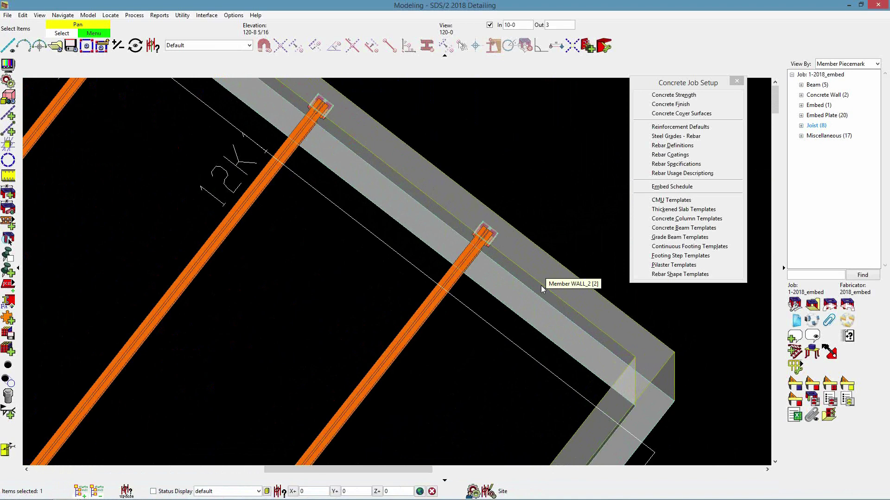
shift+middle_click(541, 285)
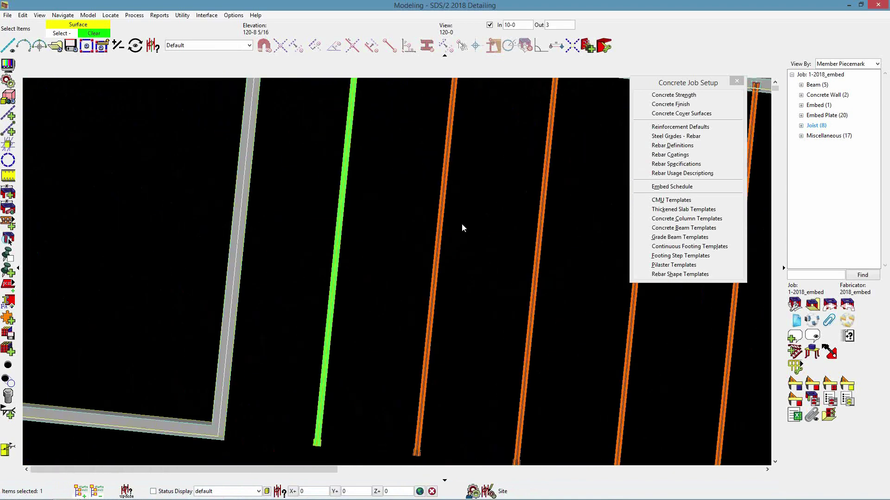
scroll(439, 276, up, 1)
middle_drag(463, 227, 291, 285)
click(439, 276)
scroll(293, 290, down, 1)
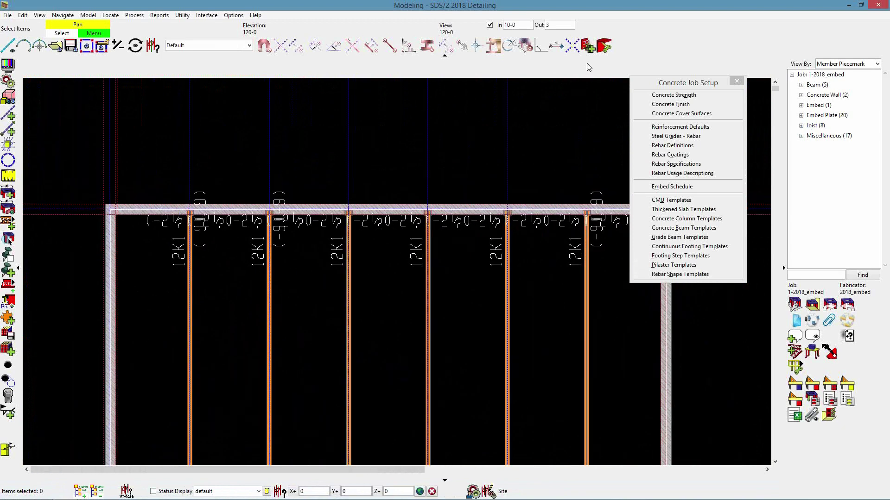
click(608, 46)
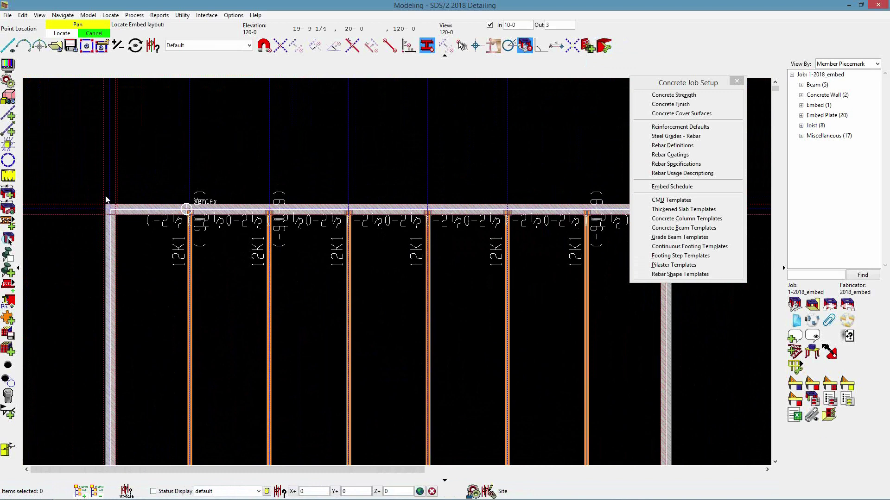
scroll(116, 218, up, 5)
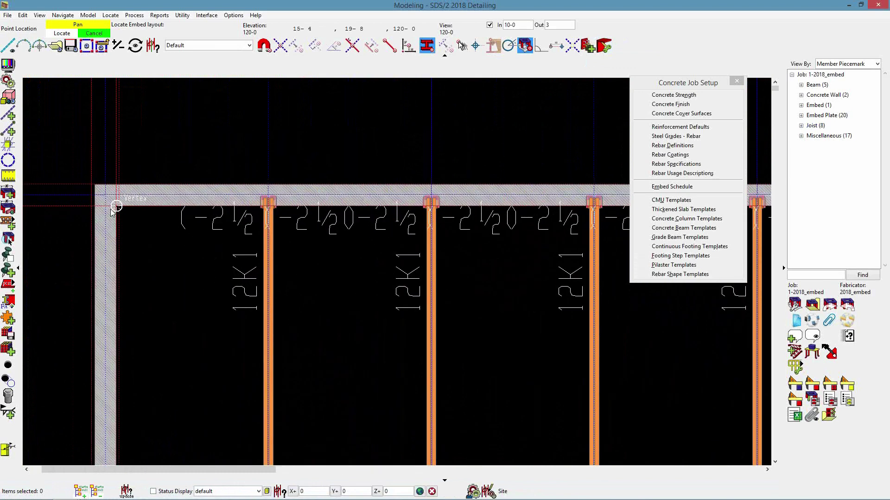
click(280, 45)
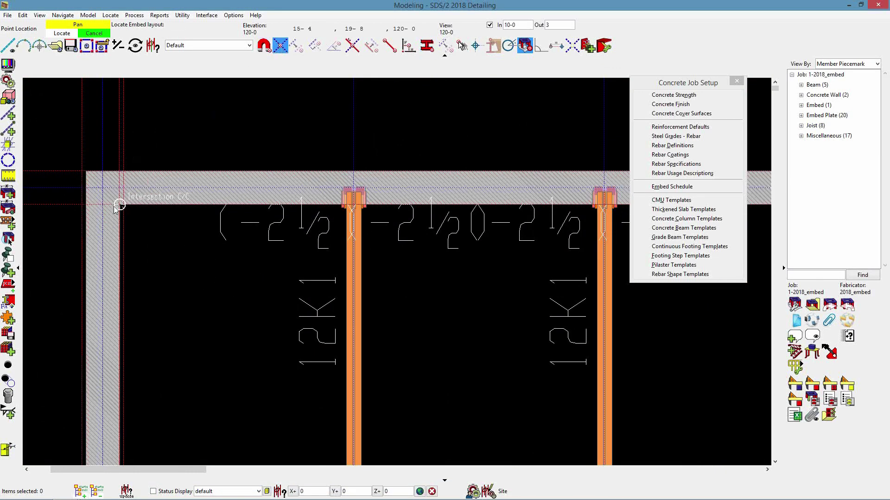
scroll(119, 206, down, 4)
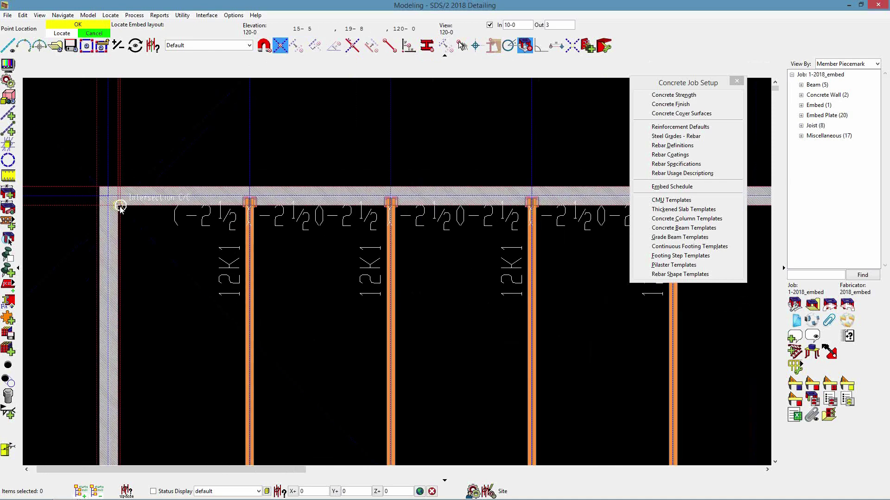
click(120, 206)
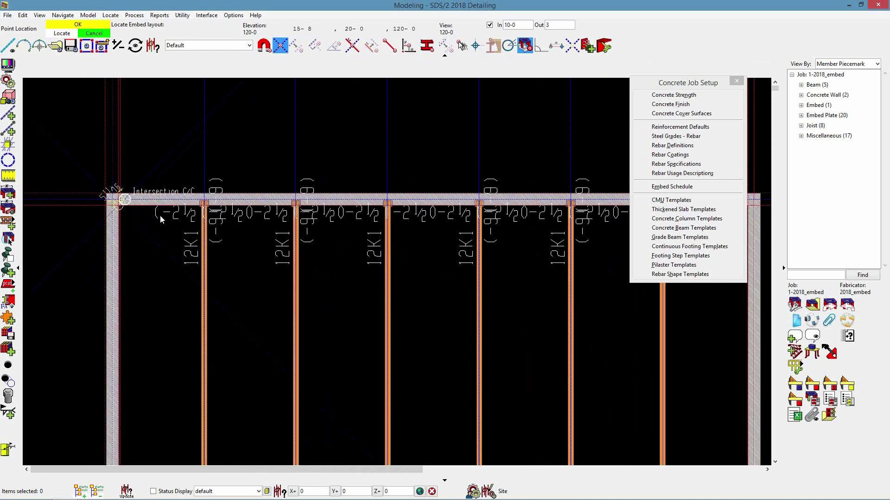
click(204, 206)
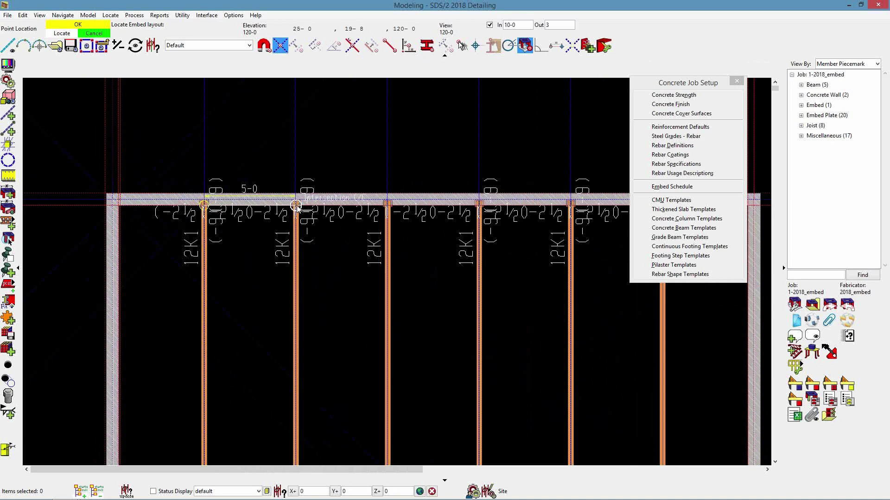
click(296, 205)
click(387, 206)
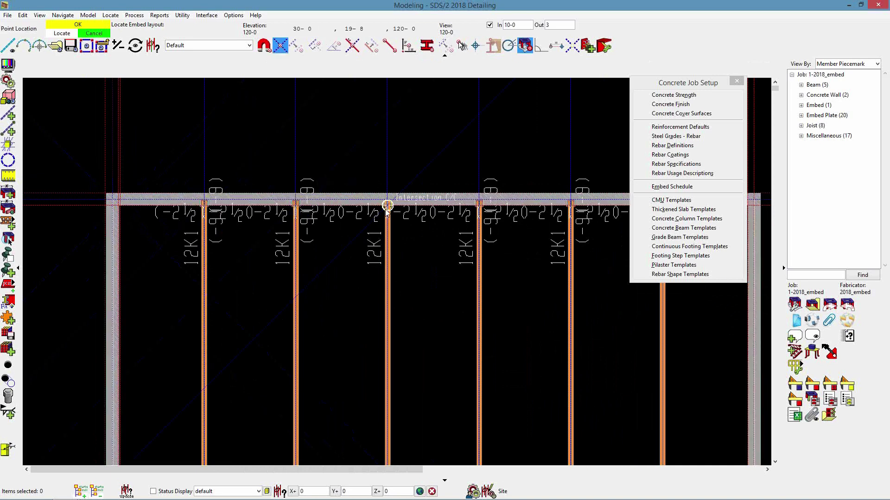
click(482, 210)
scroll(357, 219, down, 1)
scroll(482, 203, up, 1)
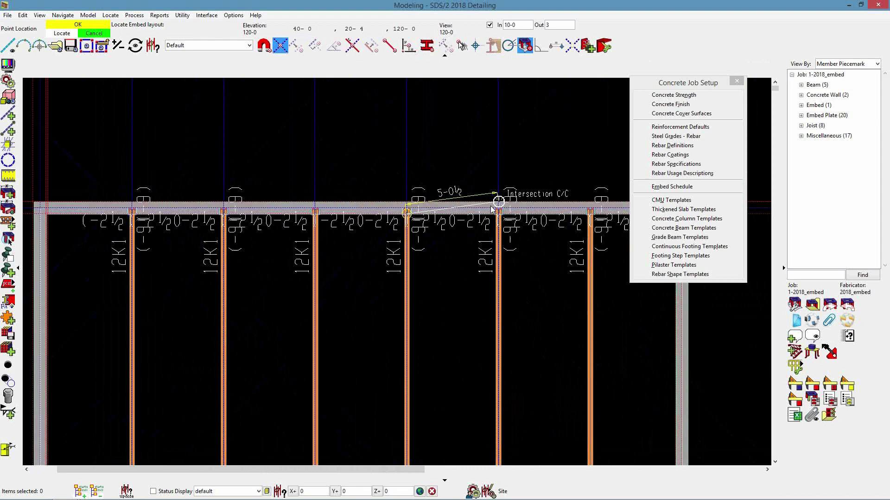
click(498, 214)
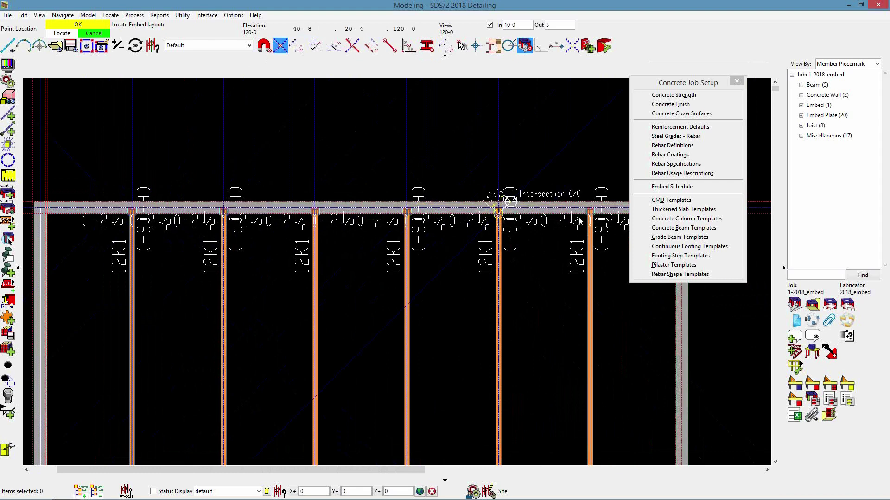
scroll(512, 219, down, 1)
scroll(512, 219, up, 1)
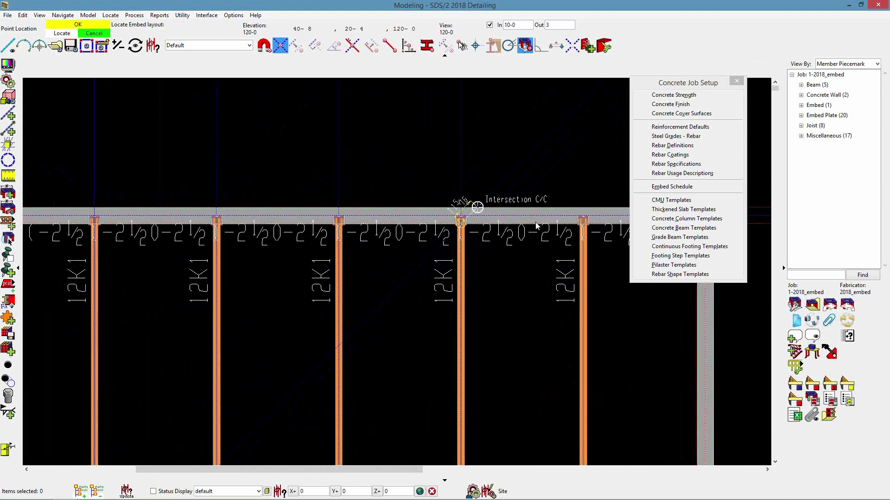
scroll(427, 208, down, 1)
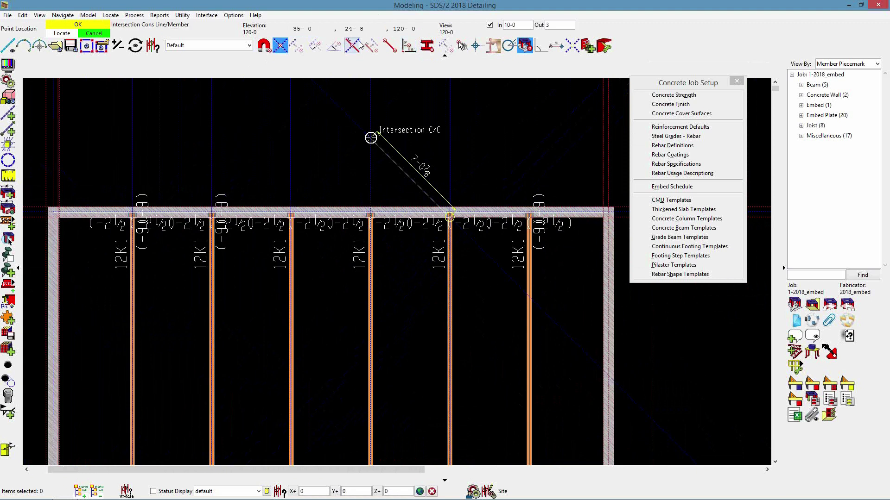
click(425, 46)
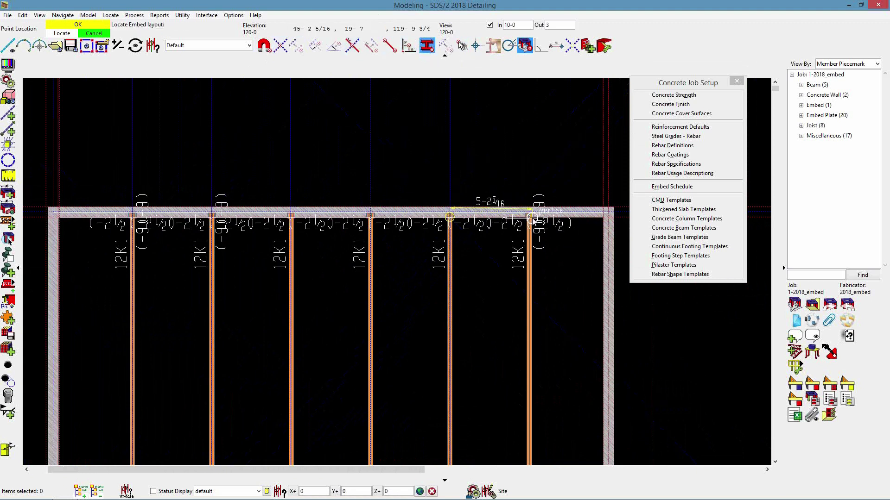
scroll(526, 218, up, 3)
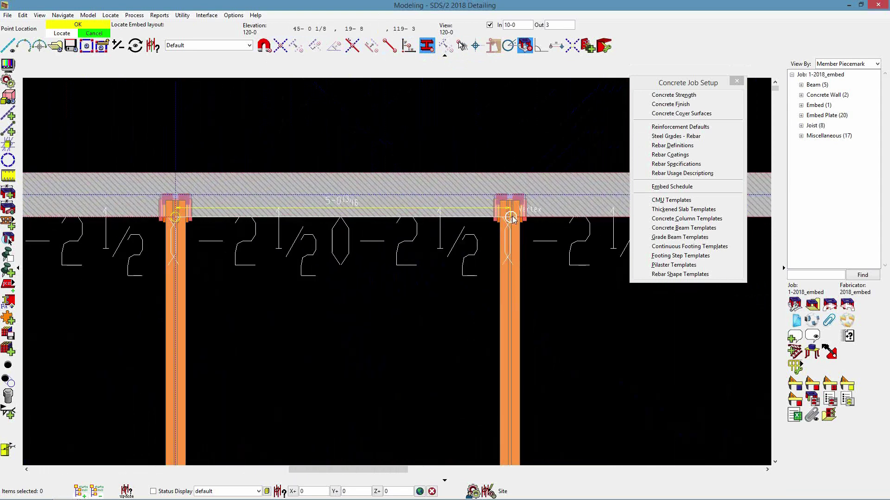
scroll(511, 218, down, 4)
click(284, 46)
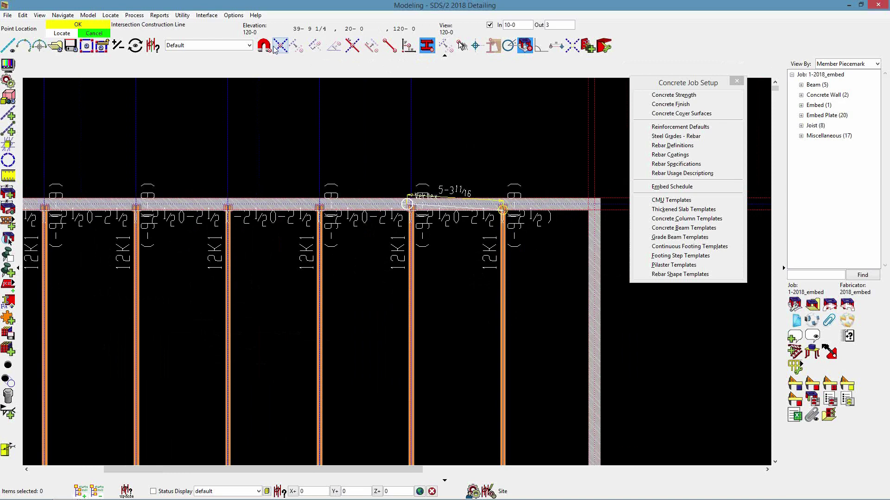
click(585, 214)
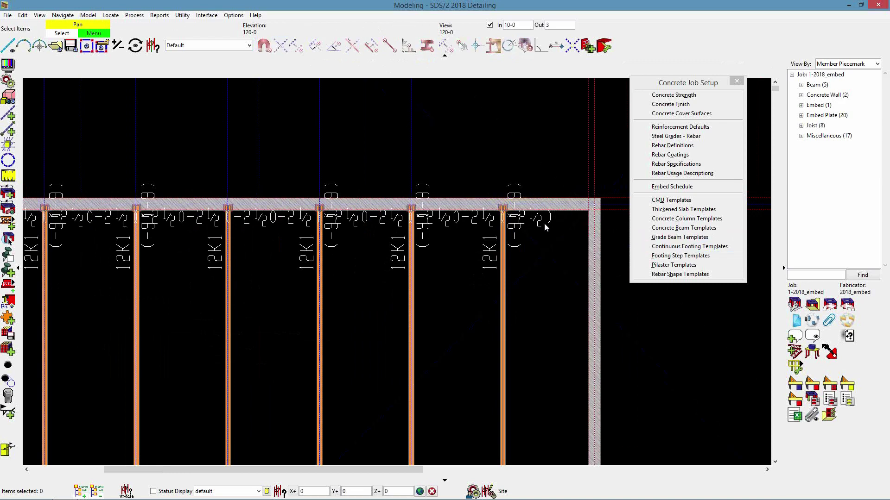
Step: Add a construction line offset 5 from the fifth joist's construction line so that it runs along the sixth joist
scroll(166, 195, down, 1)
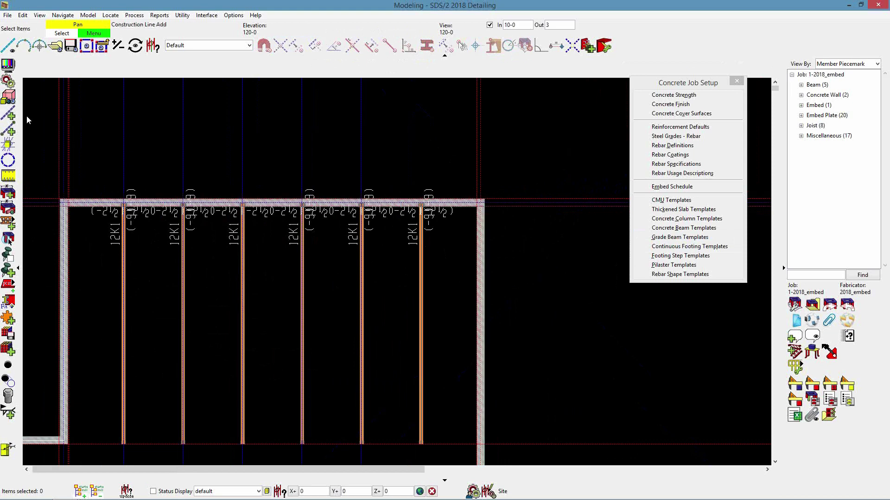
click(10, 116)
click(366, 137)
text(5)
key(Return)
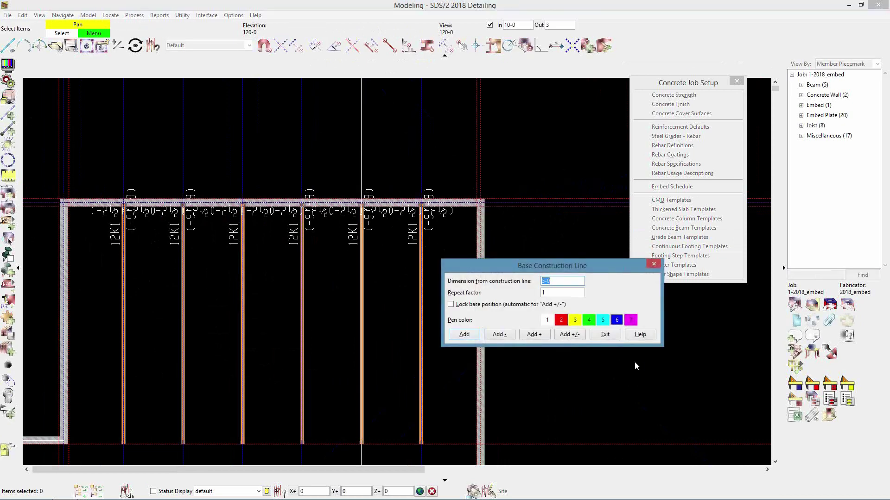
click(605, 334)
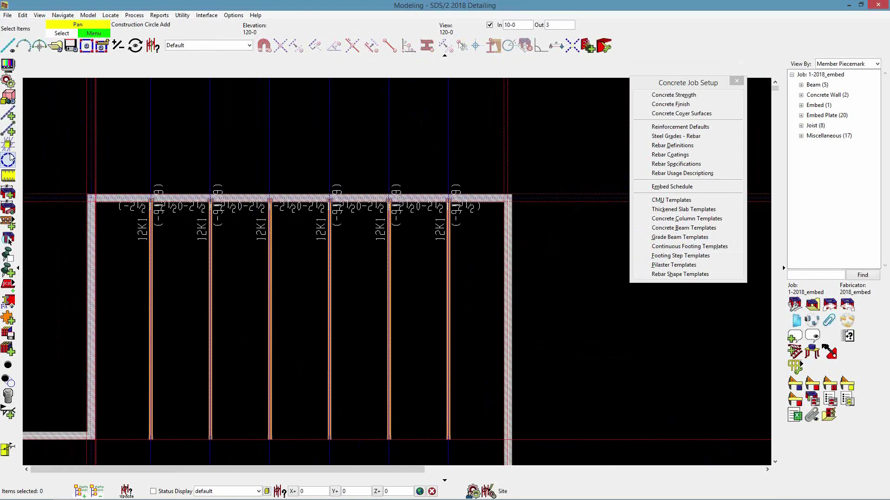
Step: Begin an embed layout along the upper wall's inside face, locating construction-line intersections from the inner left corner through the first four joists
click(587, 45)
scroll(99, 203, up, 5)
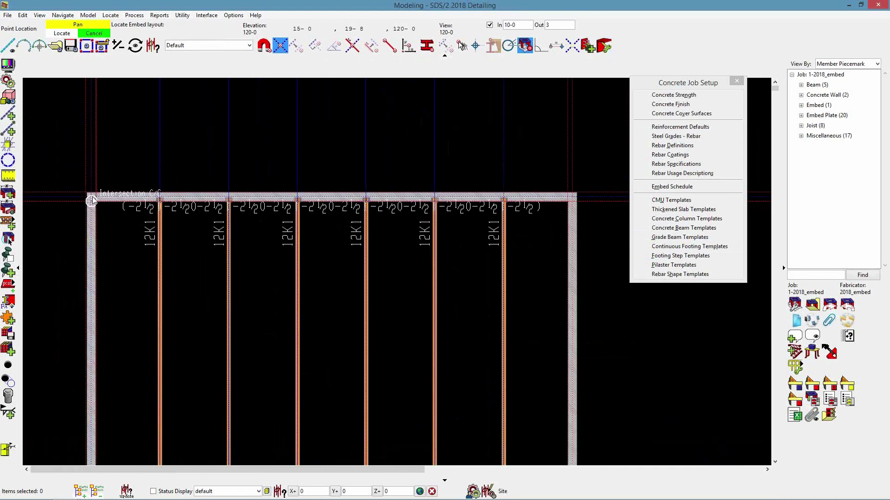
scroll(99, 202, up, 1)
right_click(264, 210)
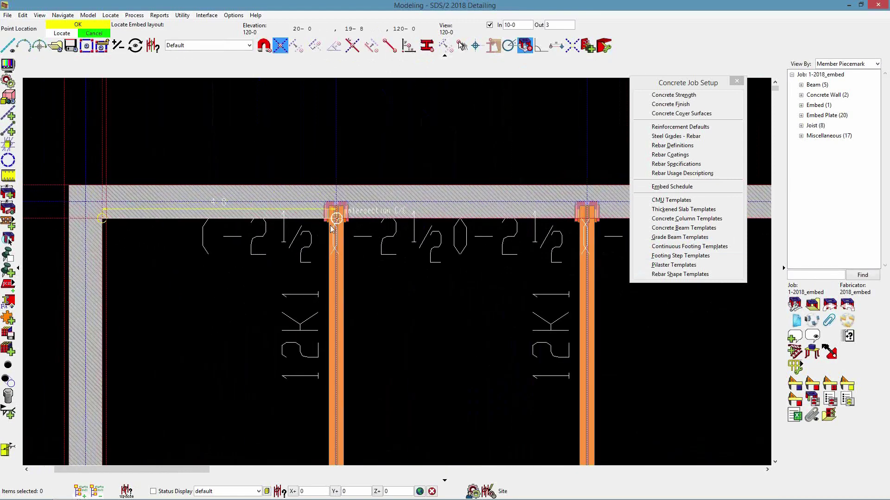
click(580, 219)
scroll(206, 220, down, 3)
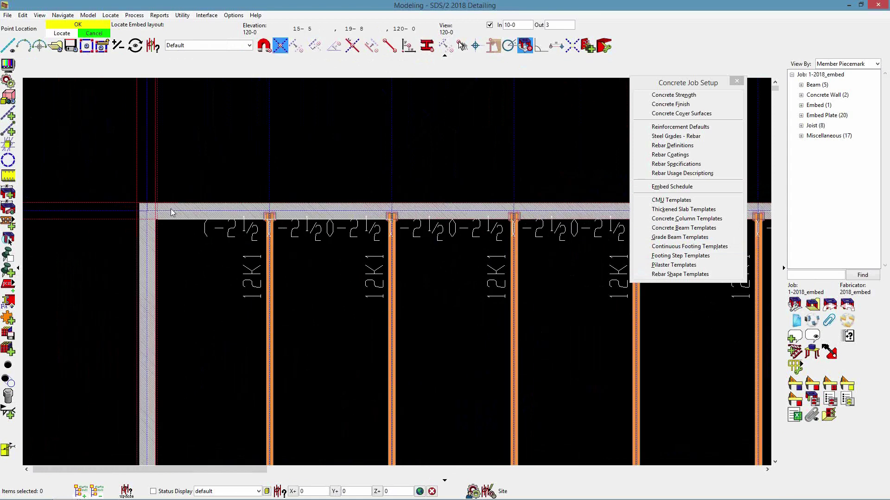
click(514, 217)
scroll(379, 234, down, 3)
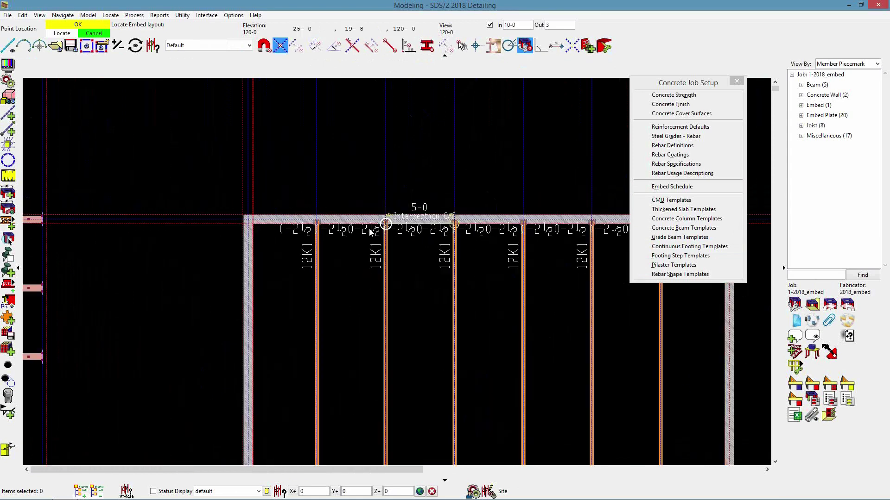
click(526, 226)
Step: Continue the embed layout along the wall's inside face through the fifth and sixth joists to the inner right corner
scroll(408, 222, down, 3)
scroll(513, 218, up, 3)
scroll(522, 219, up, 1)
click(507, 227)
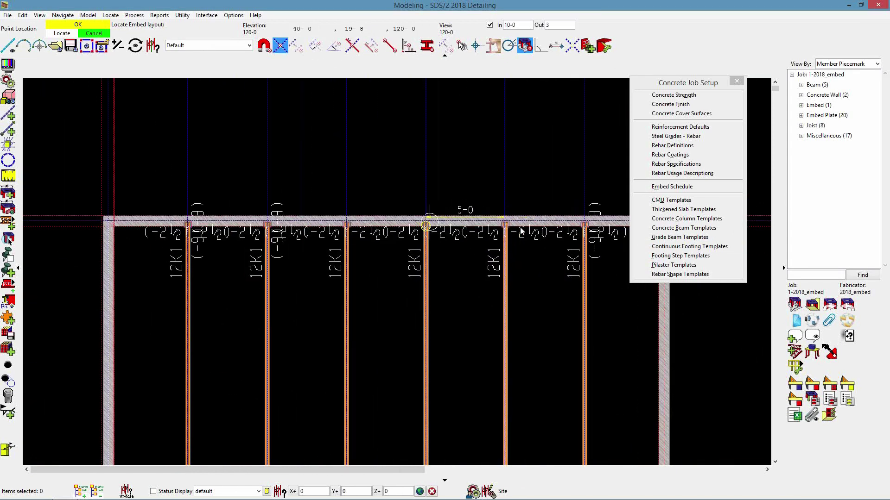
click(584, 227)
scroll(566, 232, down, 3)
scroll(586, 229, up, 3)
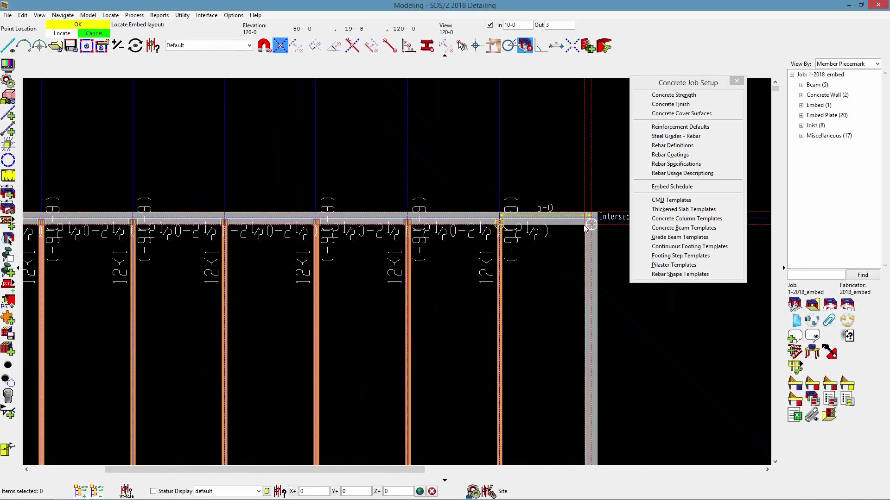
click(585, 226)
Step: Finish locating the upper-wall embed layout and set its splice clearance to 6, keeping the Miter corner option
middle_click(570, 227)
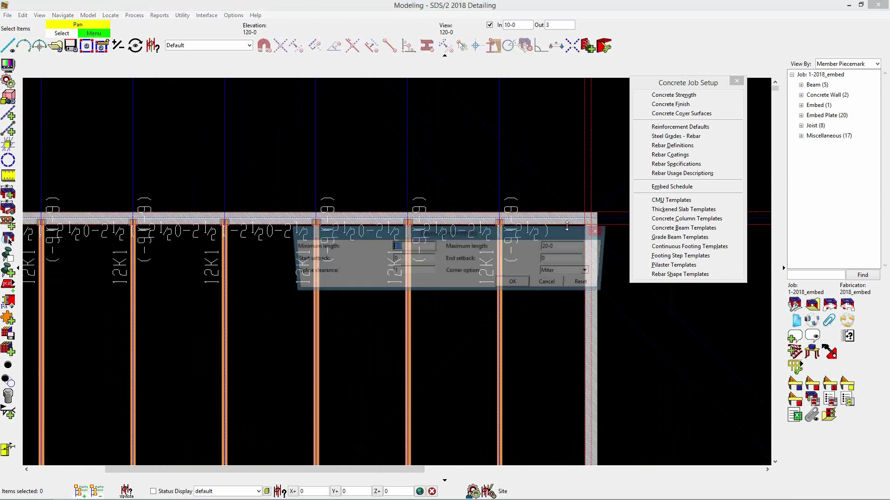
drag(484, 237, 469, 197)
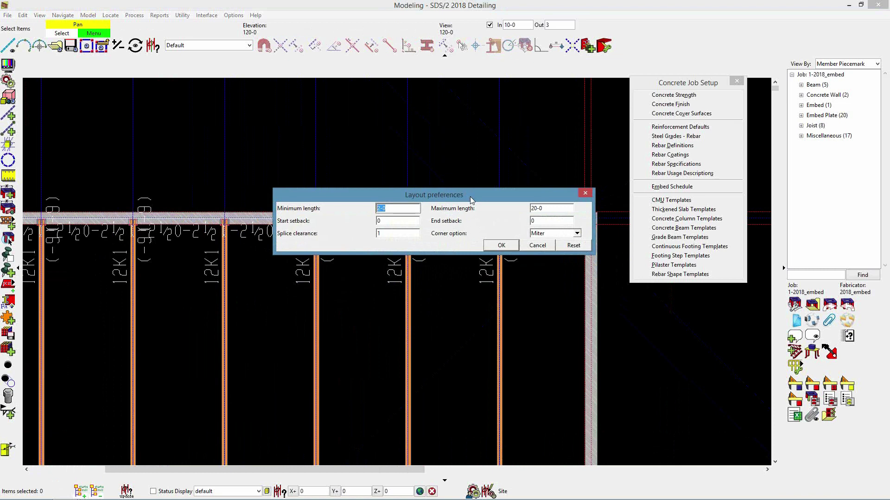
click(393, 233)
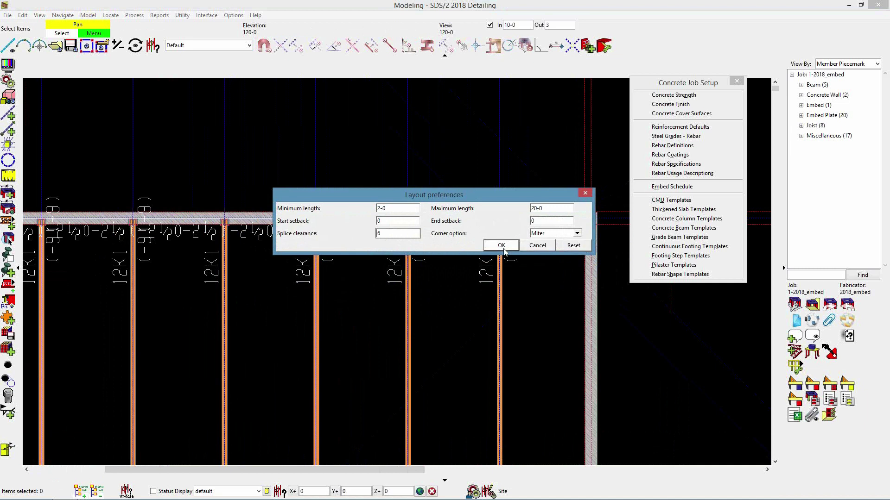
click(599, 229)
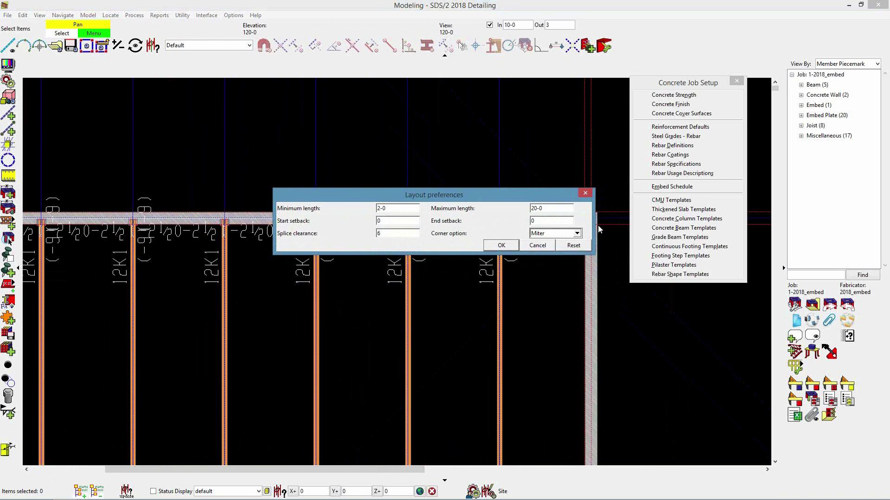
click(501, 246)
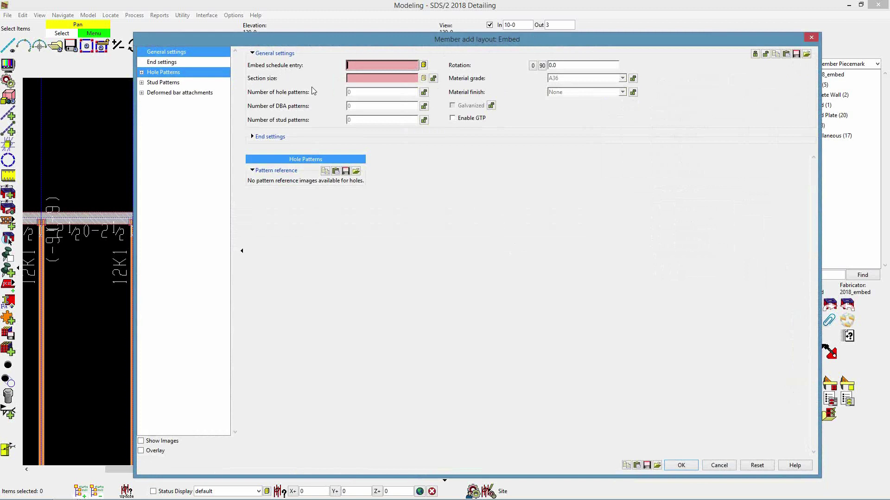
Step: Create the upper-wall embeds from embed schedule entry em8, the L4x4x1/2 angle
click(423, 64)
click(185, 132)
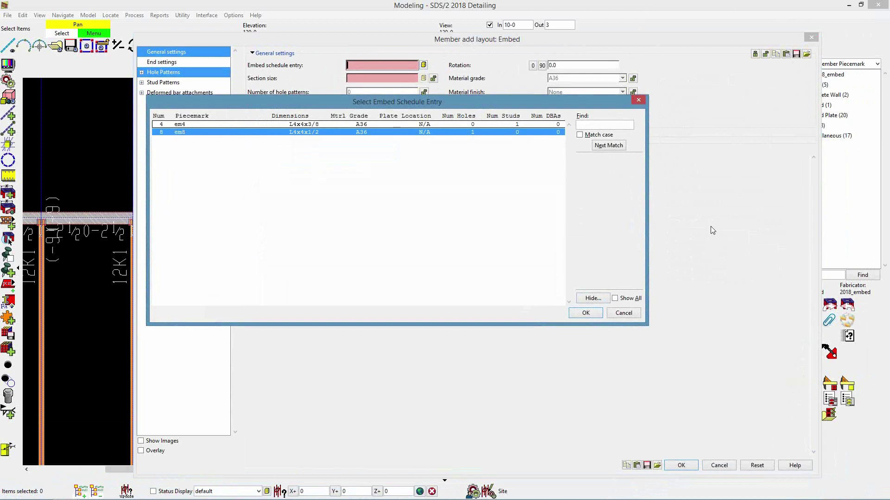
click(585, 313)
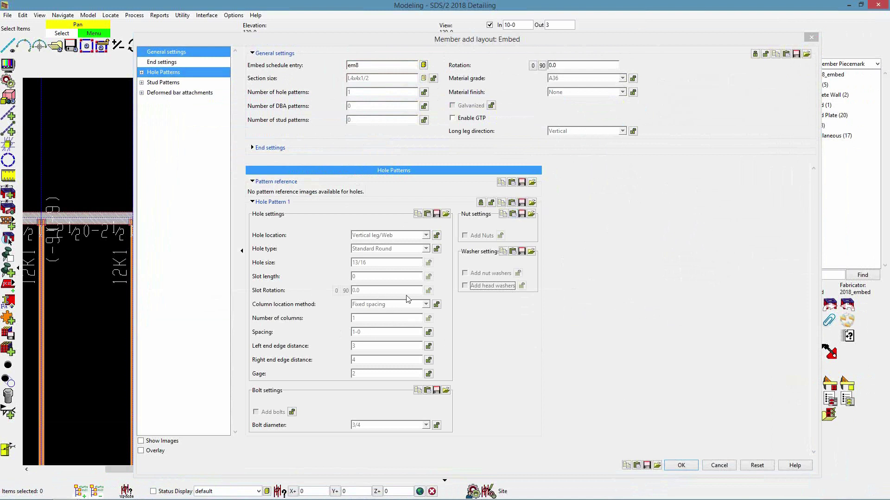
click(682, 466)
Step: Examine in 3D how the angle embeds break around each joist bearing along the upper wall, and return to the plan view
scroll(486, 217, down, 3)
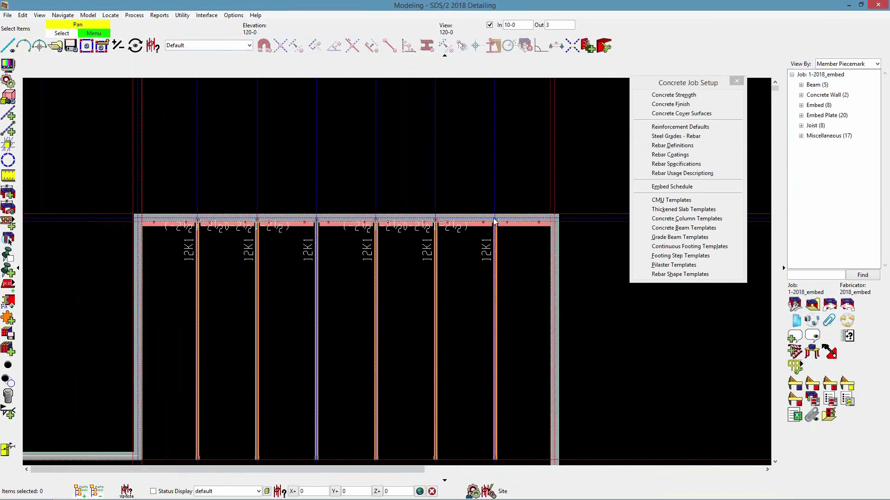
scroll(119, 235, up, 5)
scroll(203, 213, up, 6)
middle_drag(224, 213, 242, 75)
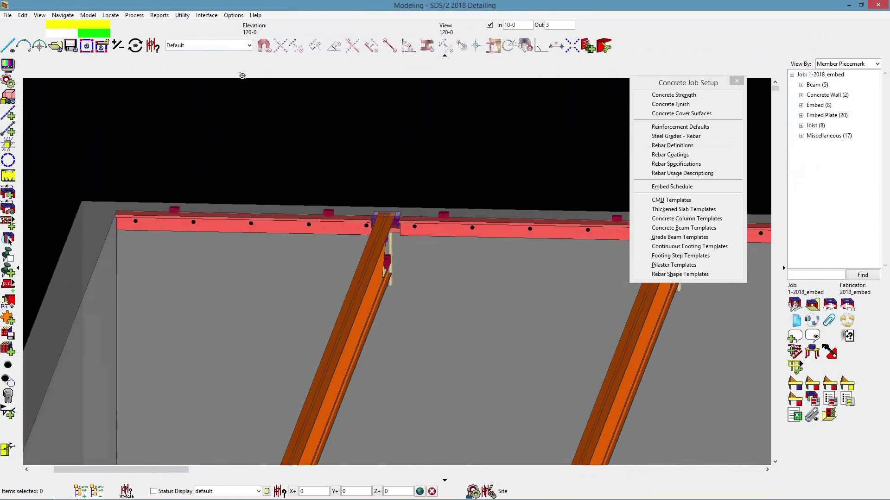
scroll(257, 206, down, 6)
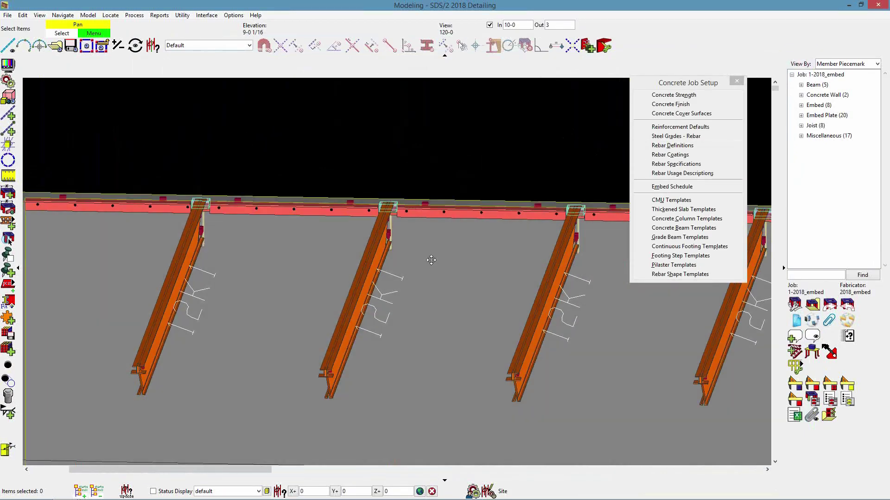
scroll(343, 259, up, 8)
middle_drag(415, 249, 332, 257)
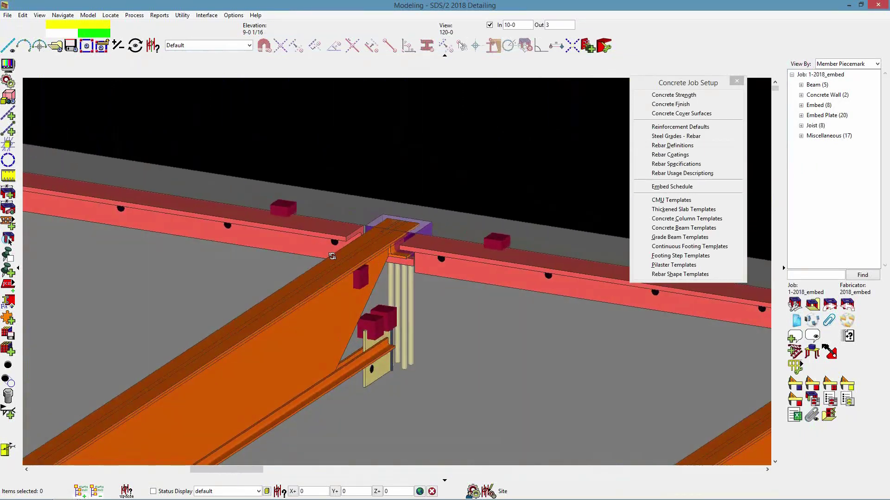
scroll(332, 257, down, 10)
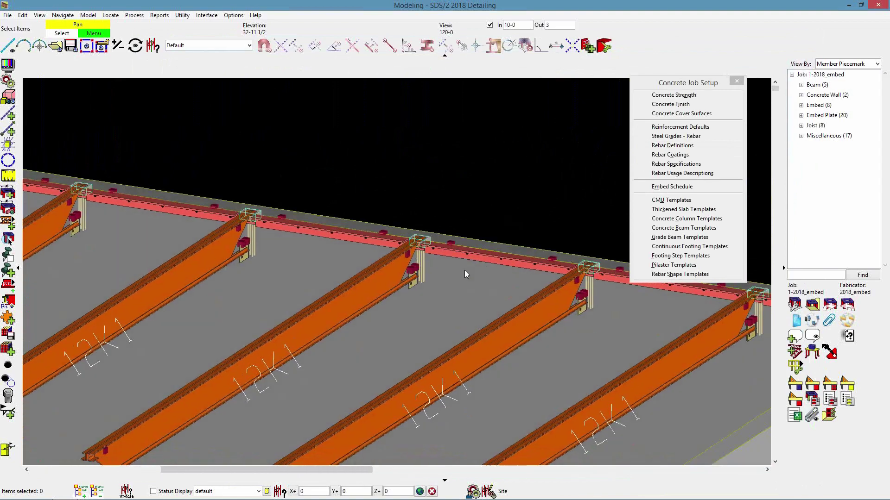
scroll(465, 273, down, 2)
scroll(360, 276, up, 4)
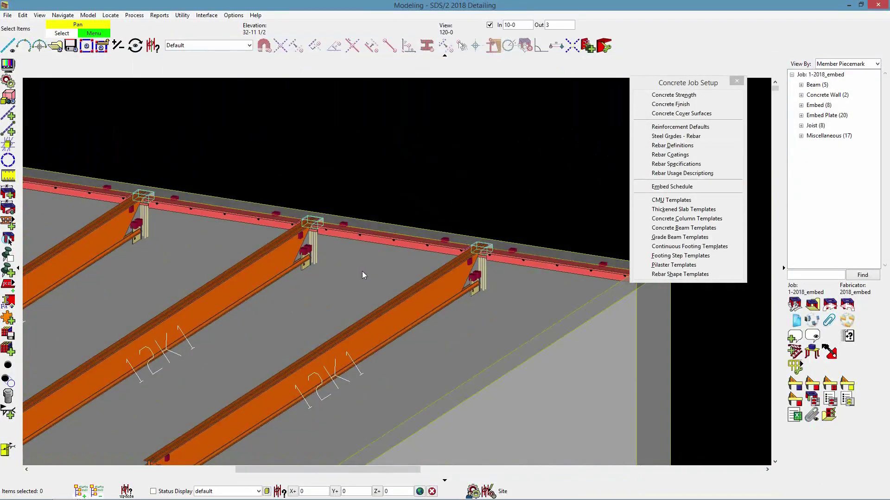
key(ctrl+r)
Step: Locate a new embed layout along the left wall's inside face, from its lower corner up to the upper embed's vertex at the wall
middle_drag(407, 223, 352, 317)
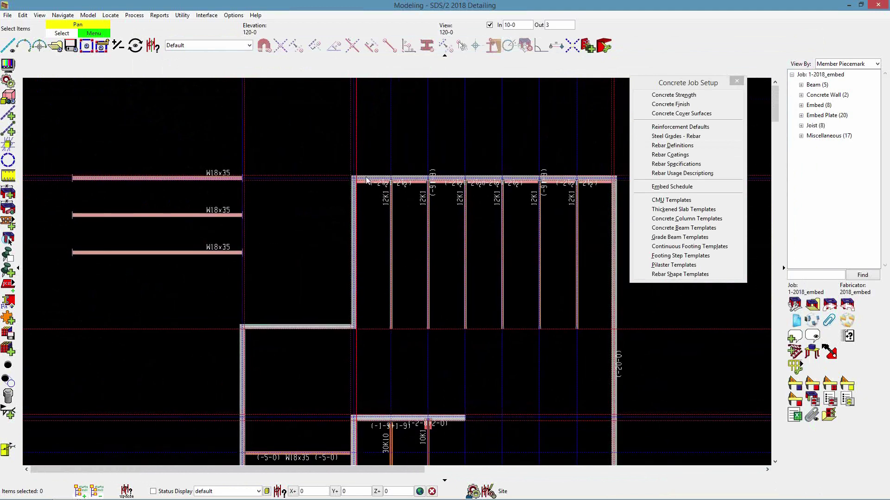
middle_drag(348, 213, 328, 257)
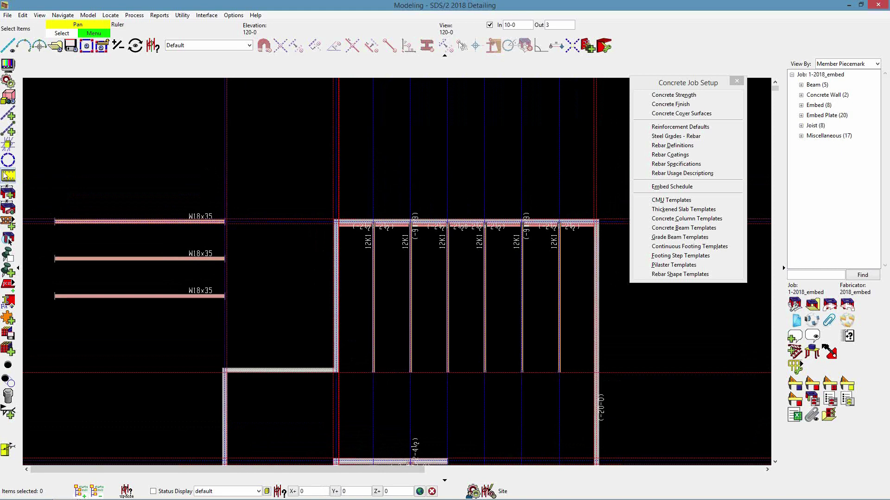
click(605, 46)
scroll(348, 362, up, 3)
scroll(357, 380, up, 2)
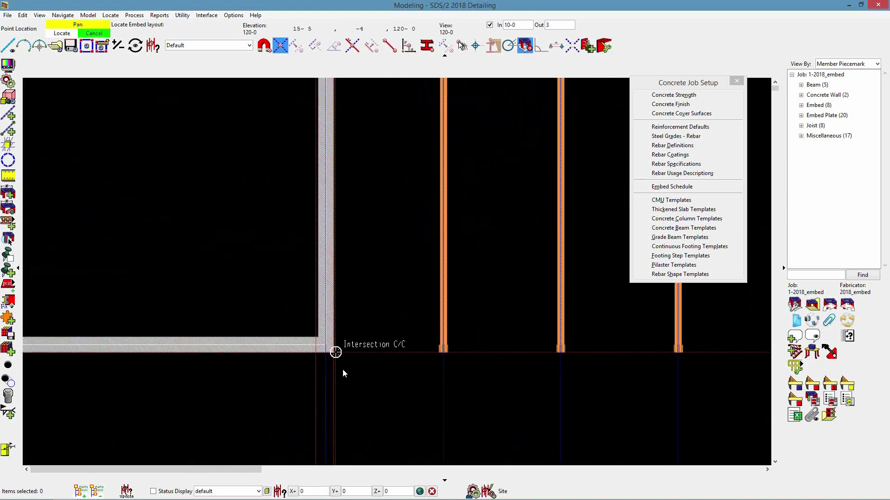
scroll(334, 357, up, 1)
scroll(335, 347, down, 4)
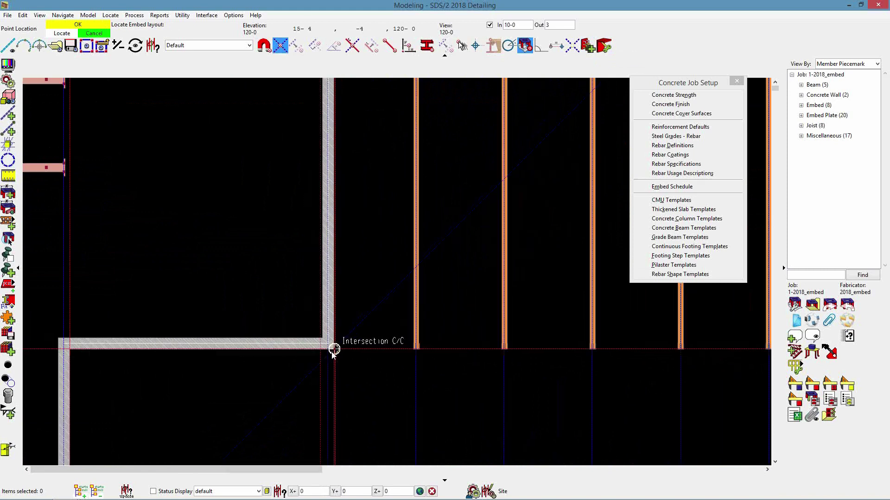
scroll(328, 189, up, 4)
scroll(327, 189, up, 2)
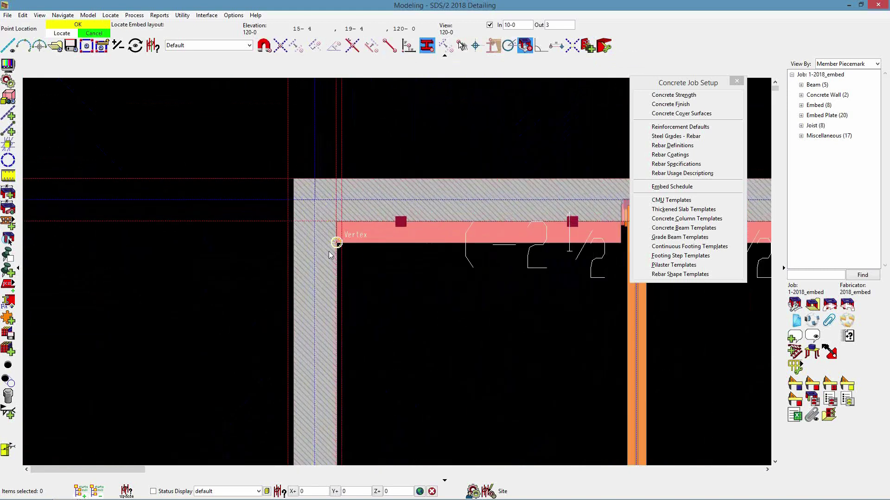
click(349, 232)
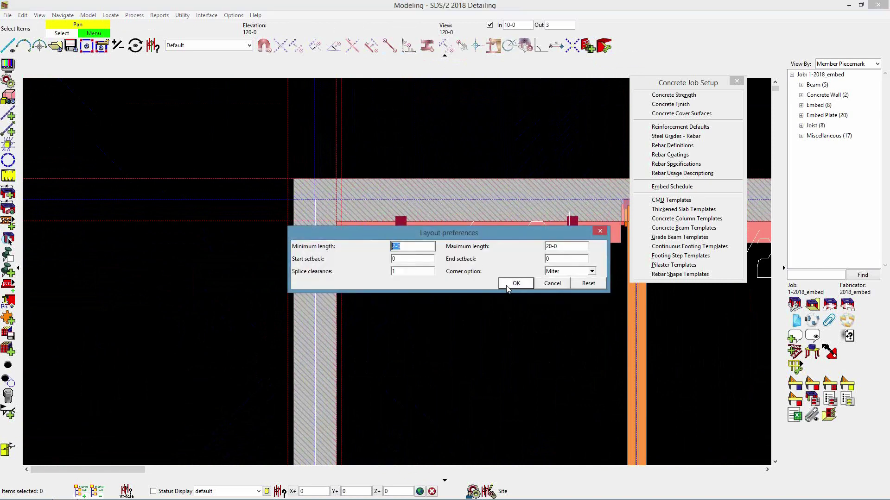
Step: Accept the default layout preferences and create the left-wall embed from schedule entry em8
click(516, 283)
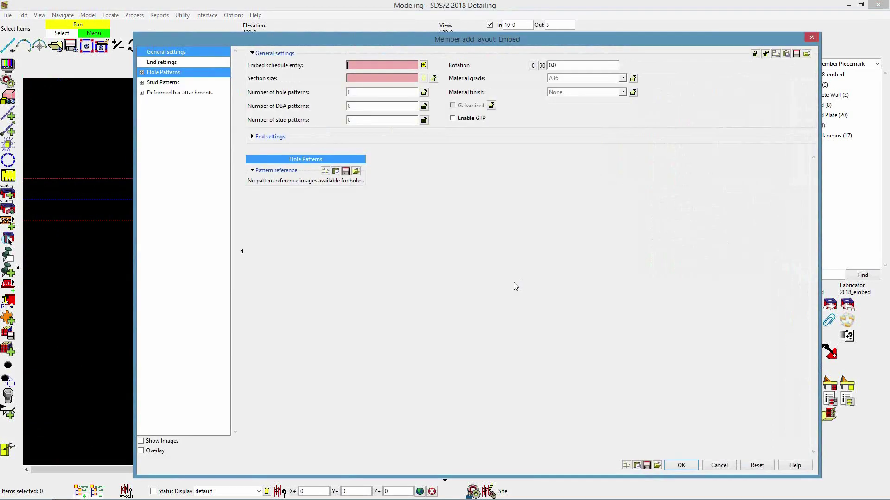
click(423, 65)
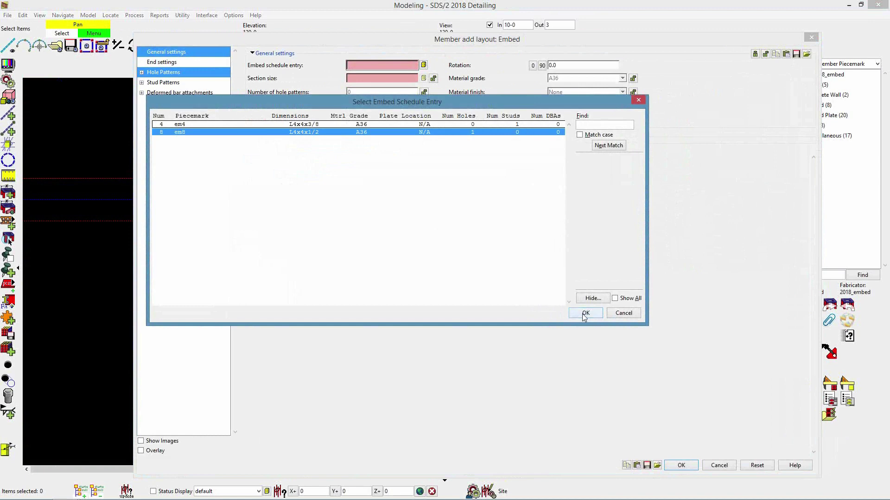
click(583, 312)
click(681, 465)
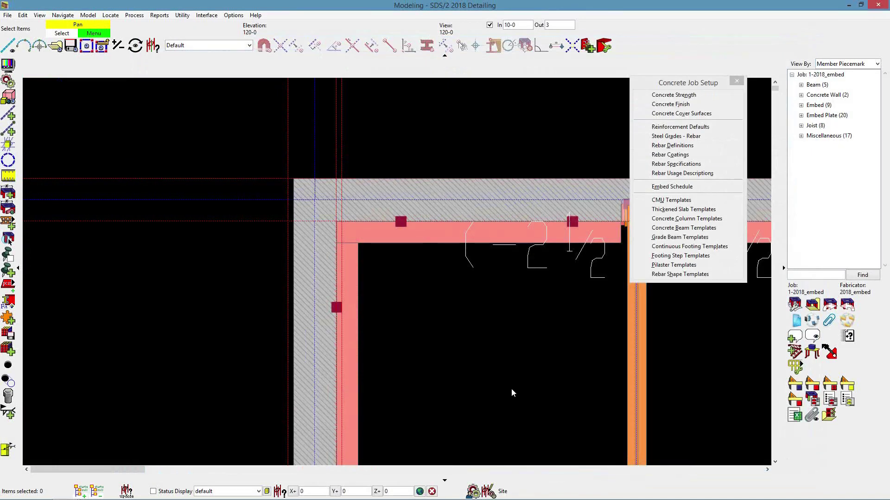
Step: Examine in 3D the continuous angle embed along the left wall and its corner with the upper-wall embeds
scroll(415, 250, down, 4)
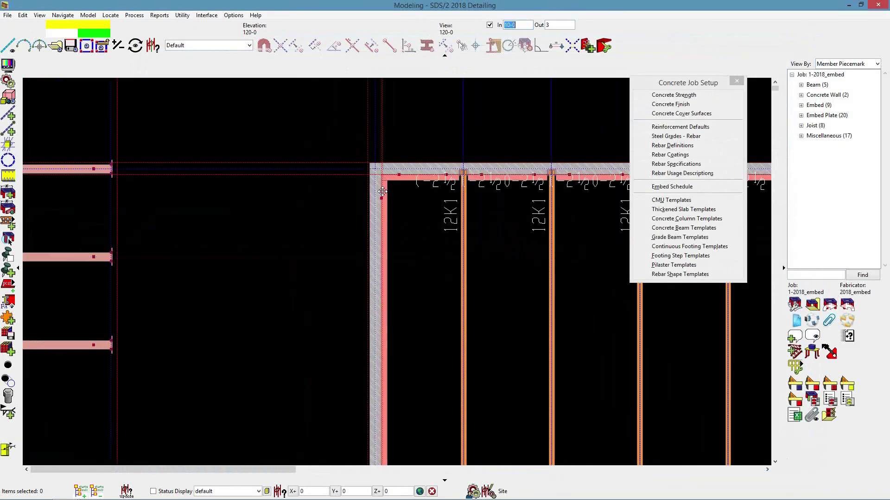
middle_drag(409, 310, 408, 338)
shift+middle_drag(388, 397, 308, 333)
scroll(394, 424, up, 6)
middle_drag(371, 364, 181, 348)
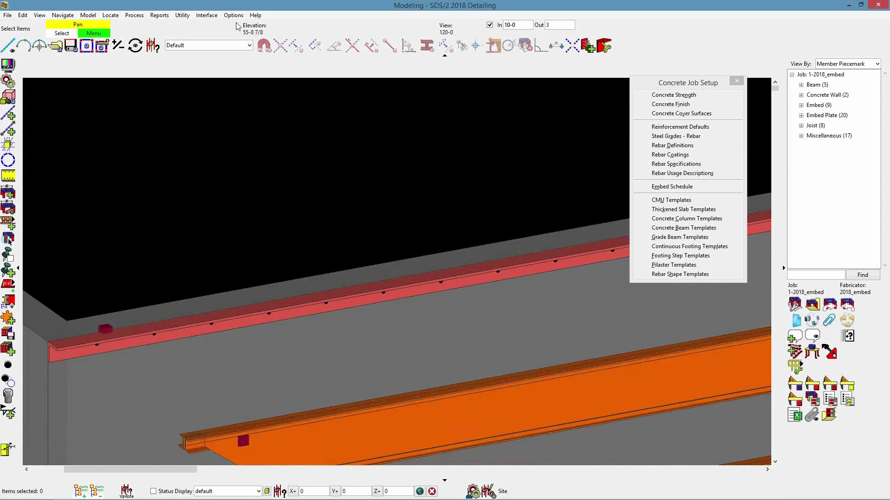
middle_drag(330, 244, 343, 257)
scroll(343, 257, down, 4)
middle_drag(402, 253, 98, 269)
scroll(412, 222, up, 2)
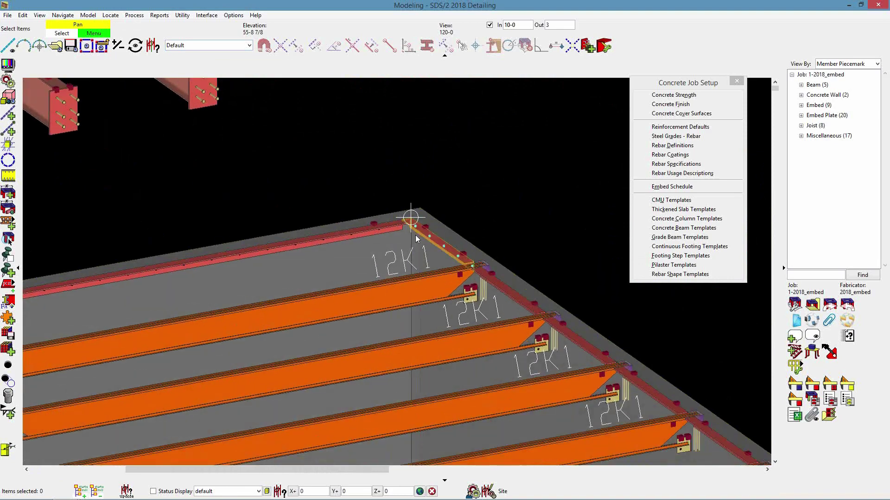
scroll(383, 231, down, 2)
shift+middle_drag(320, 248, 403, 265)
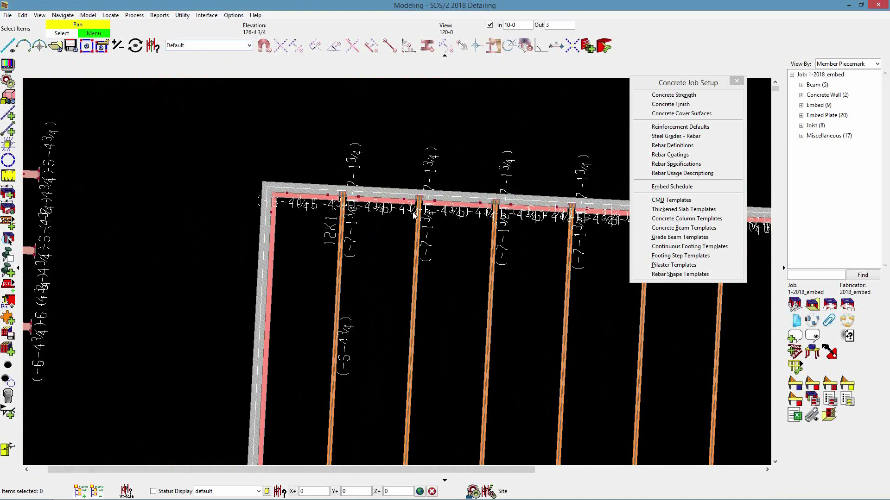
scroll(413, 215, down, 3)
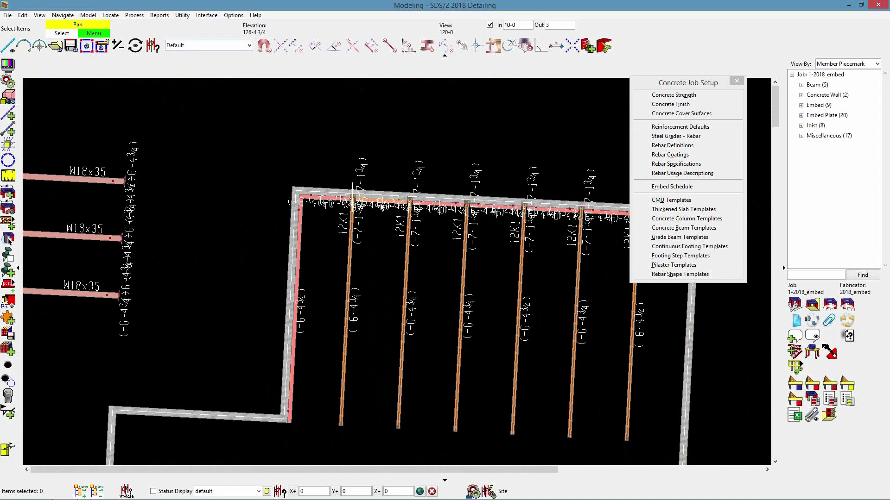